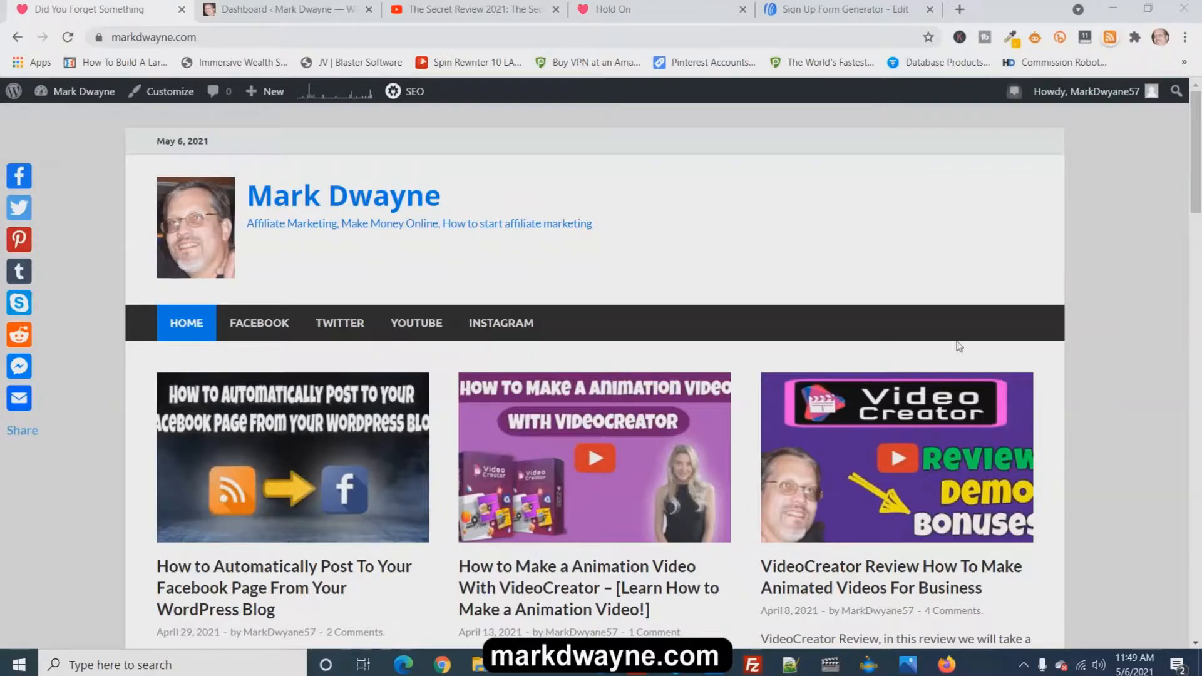
Go to the site's WordPress dashboard and open the page for adding new plugins, looking at the Classic Editor entry
{"action": "left_click", "coordinate": [284, 10]}
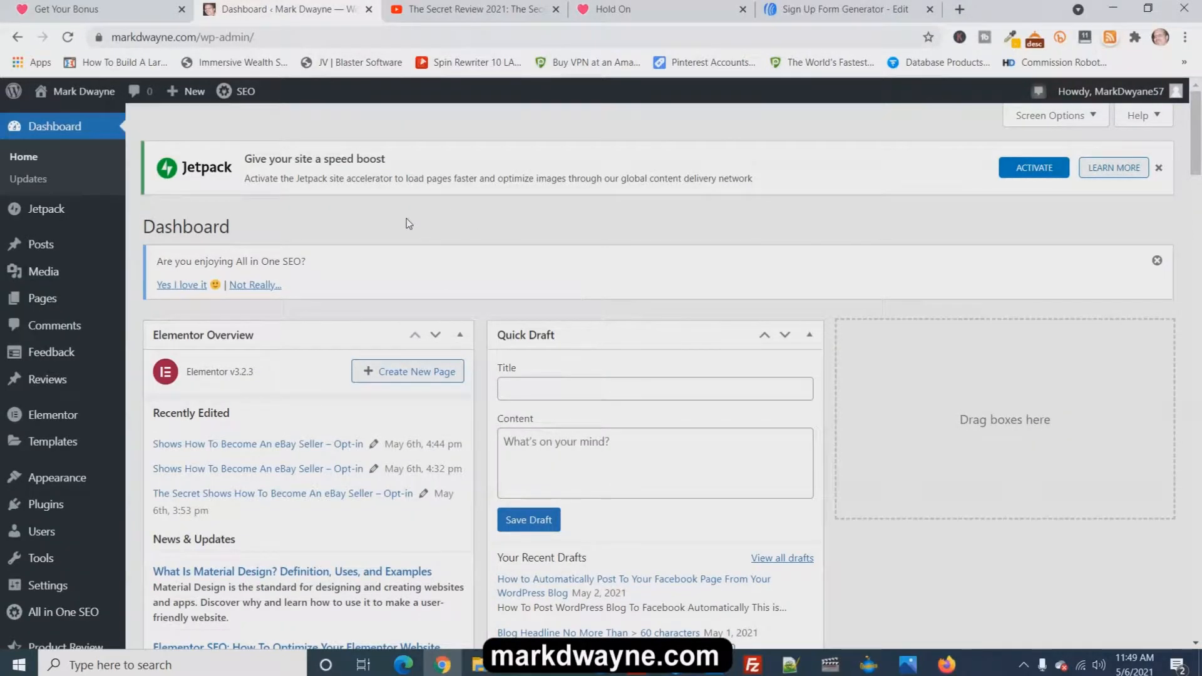
{"action": "mouse_move", "coordinate": [54, 513]}
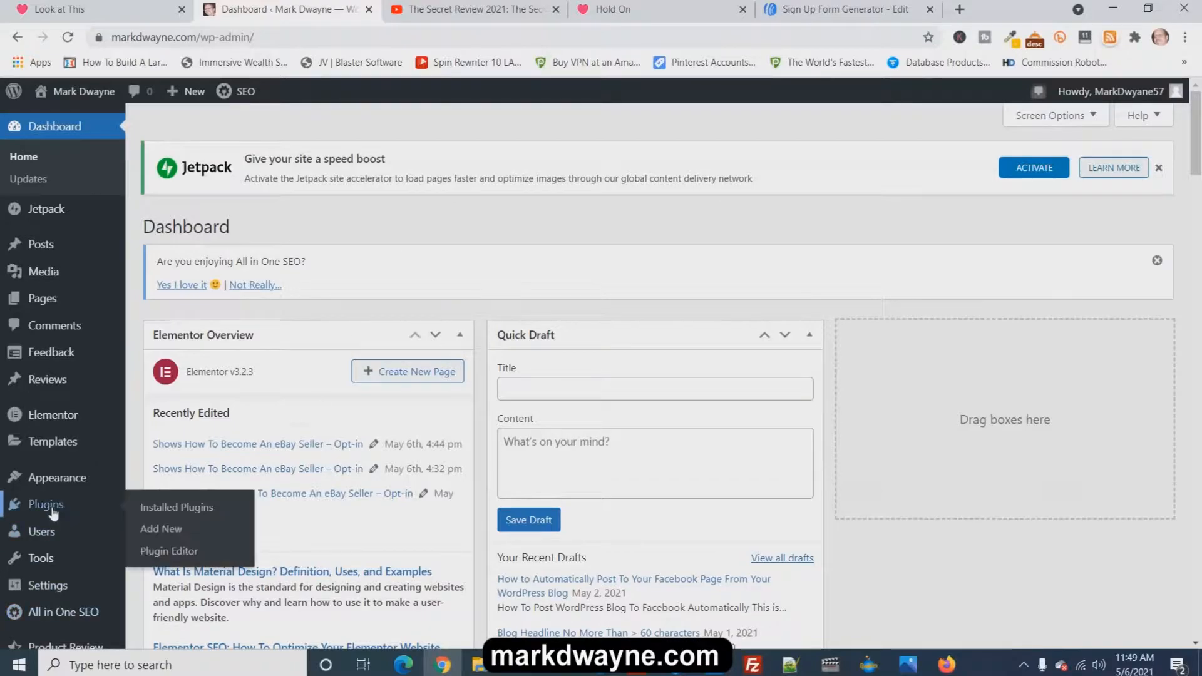
{"action": "left_click", "coordinate": [54, 514]}
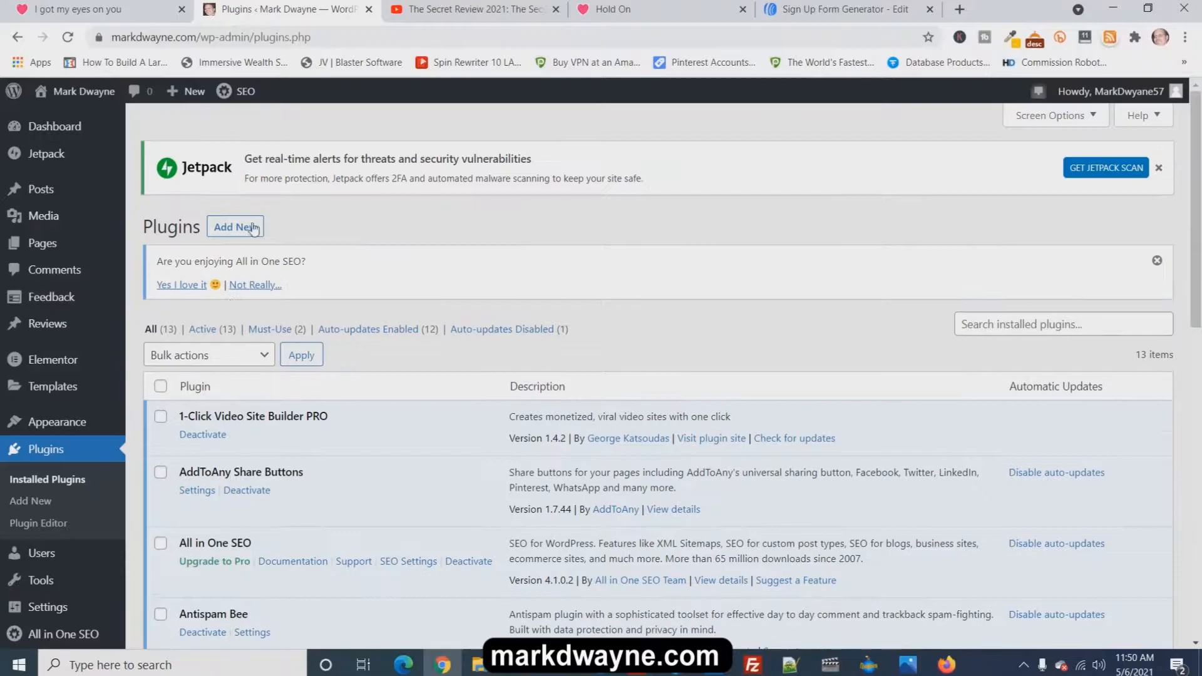
{"action": "left_click", "coordinate": [253, 229]}
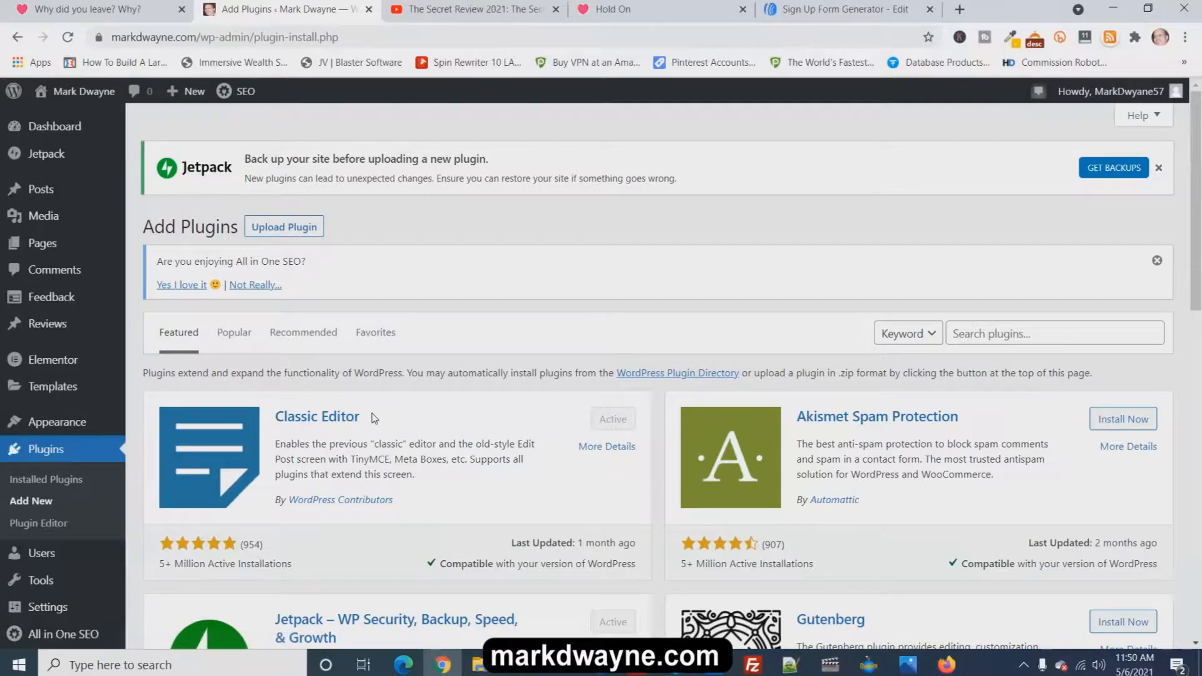
{"action": "left_click_drag", "start_coordinate": [375, 418], "coordinate": [276, 426]}
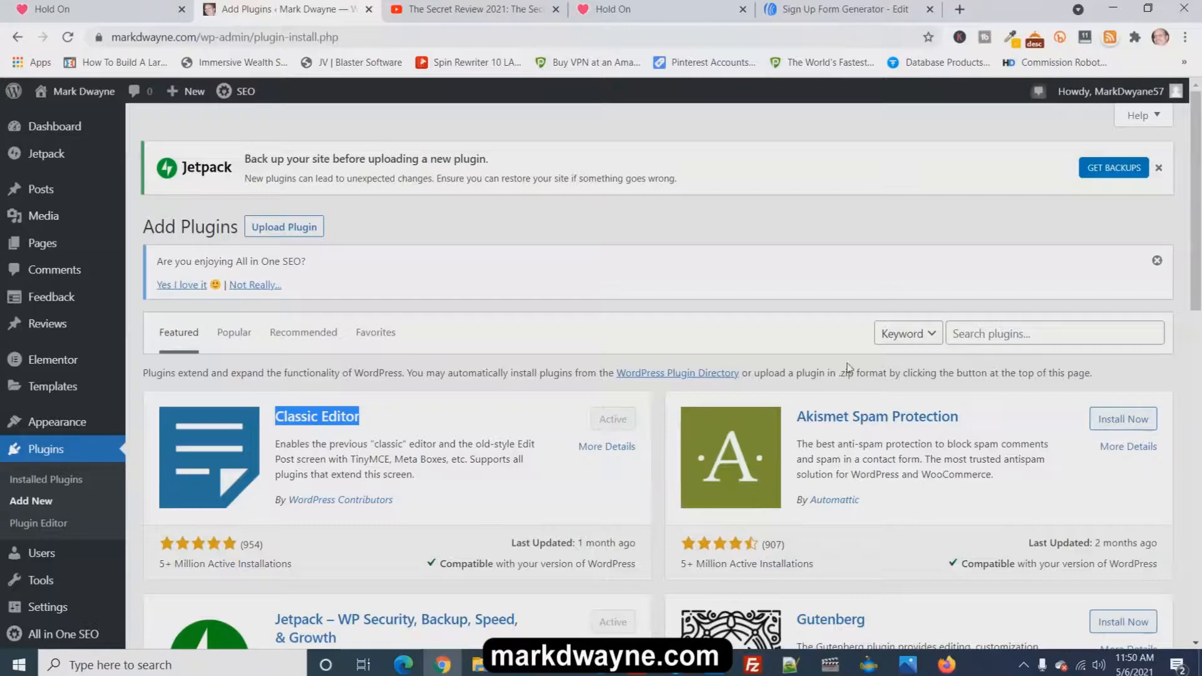
Search the plugin directory for "elementor" and locate the Elementor Website Builder plugin
{"action": "left_click", "coordinate": [1018, 336]}
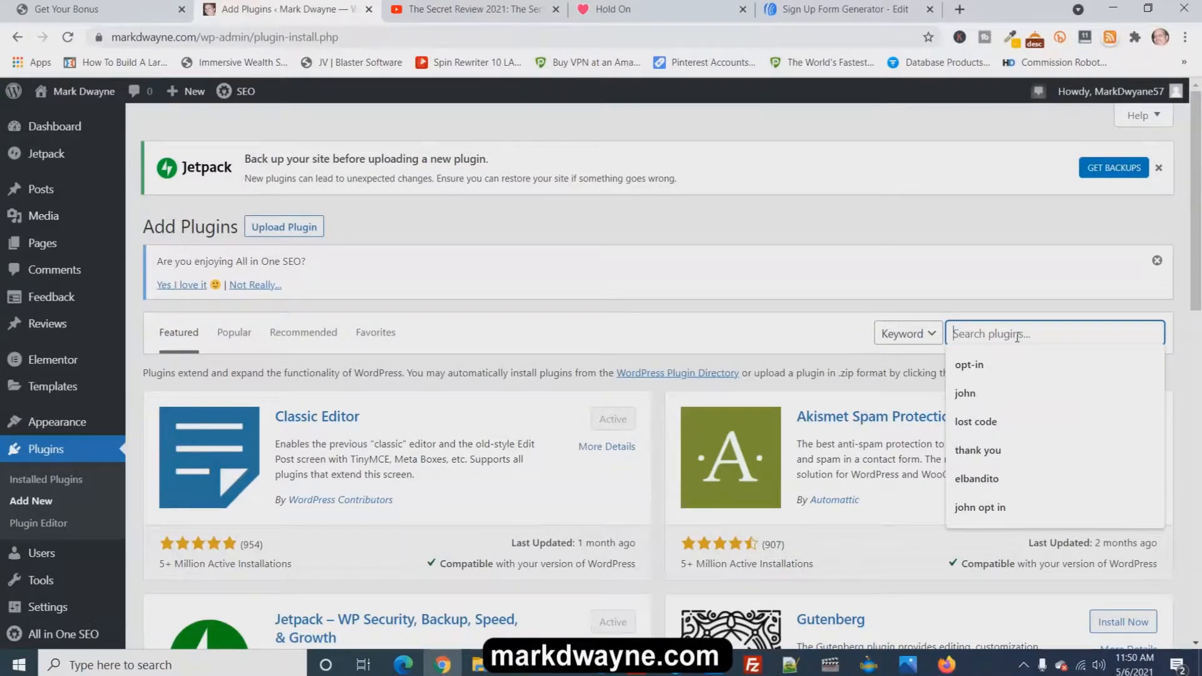
{"action": "type", "text": "ele"}
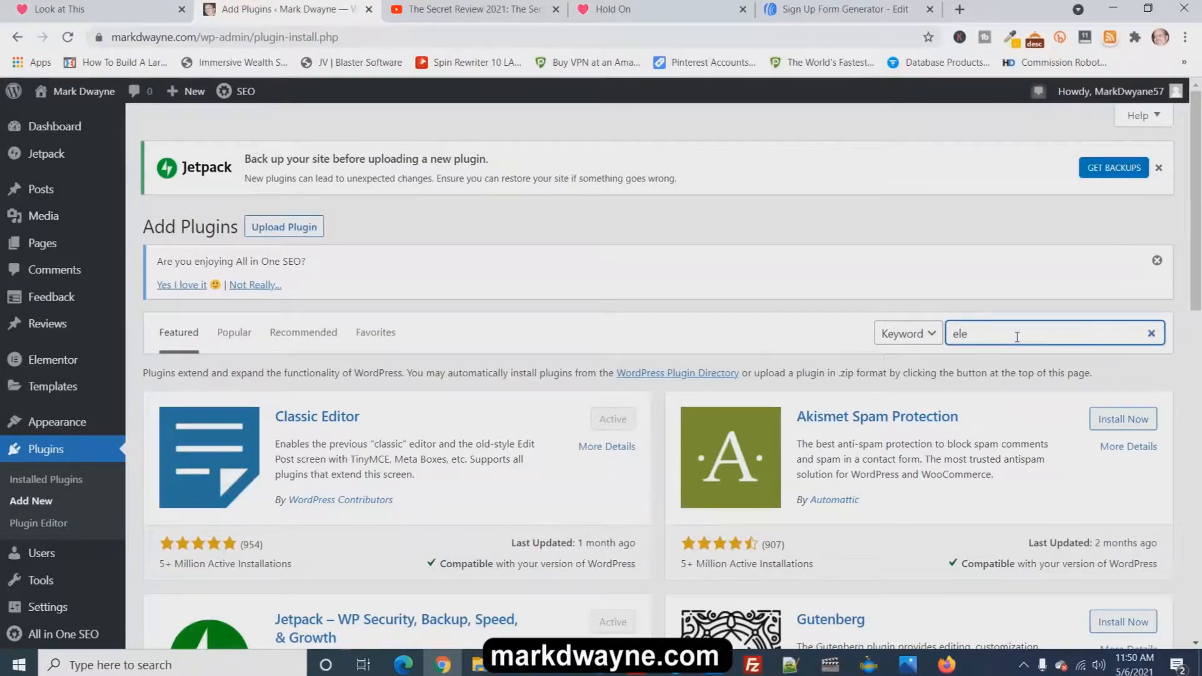
{"action": "type", "text": "mentor"}
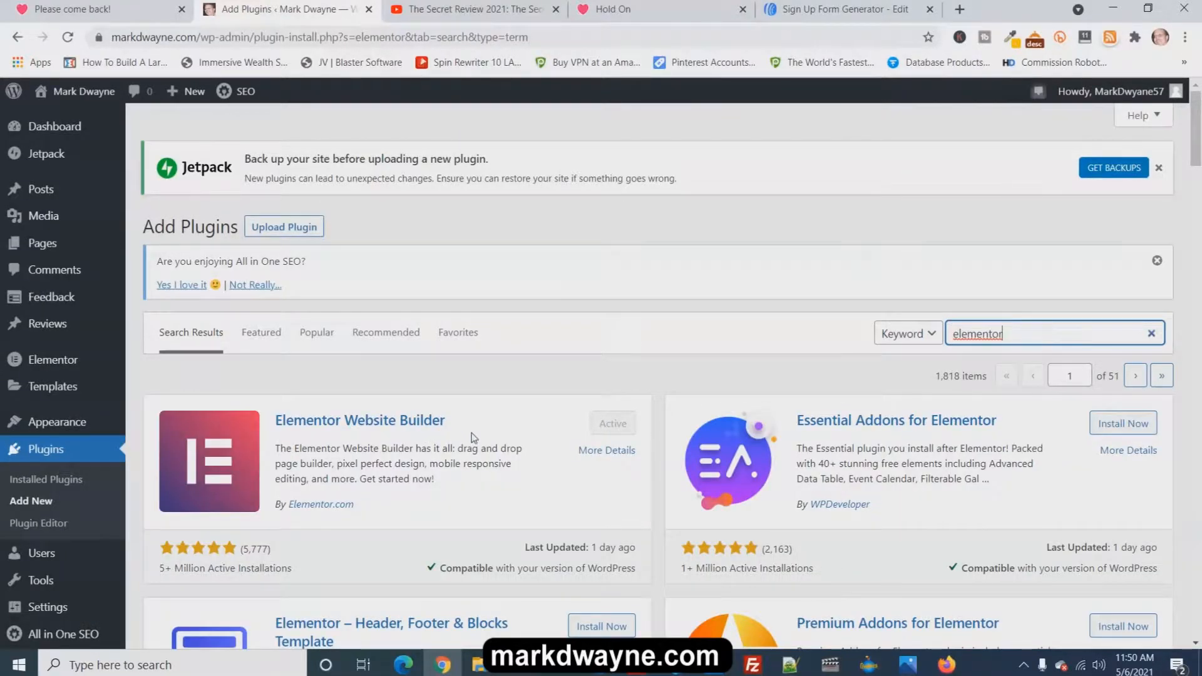
{"action": "scroll", "coordinate": [487, 472], "scroll_direction": "down", "scroll_amount": 3}
{"action": "scroll", "coordinate": [489, 478], "scroll_direction": "up", "scroll_amount": 1}
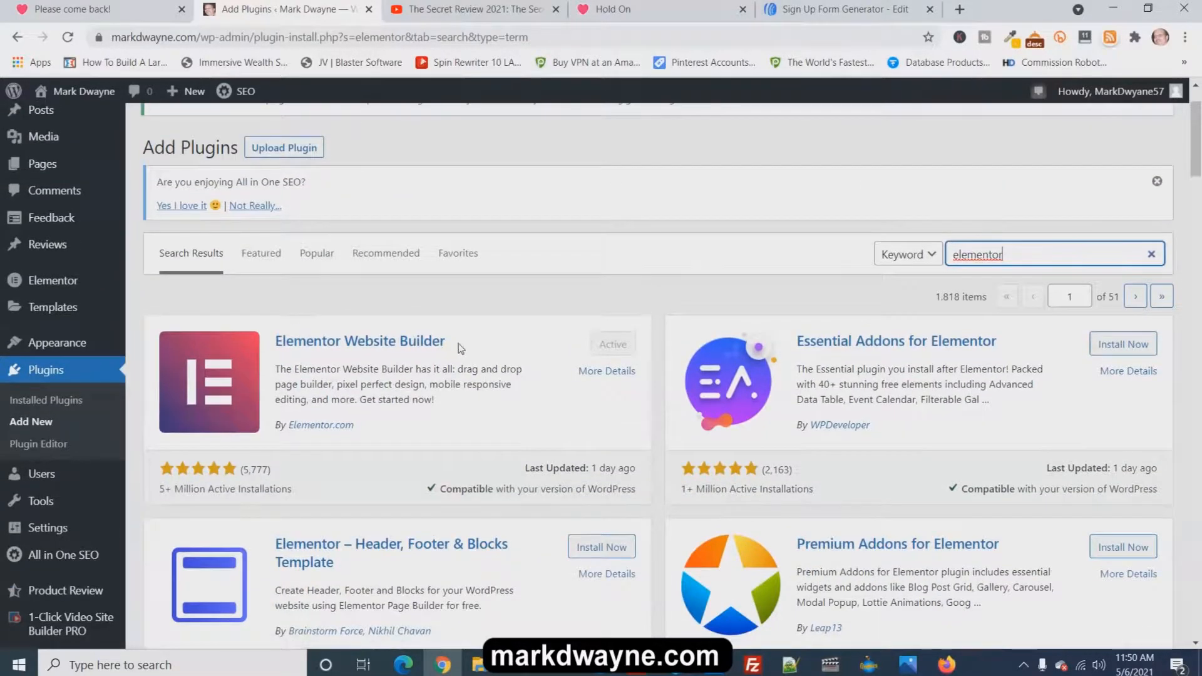
{"action": "left_click_drag", "start_coordinate": [454, 345], "coordinate": [276, 341]}
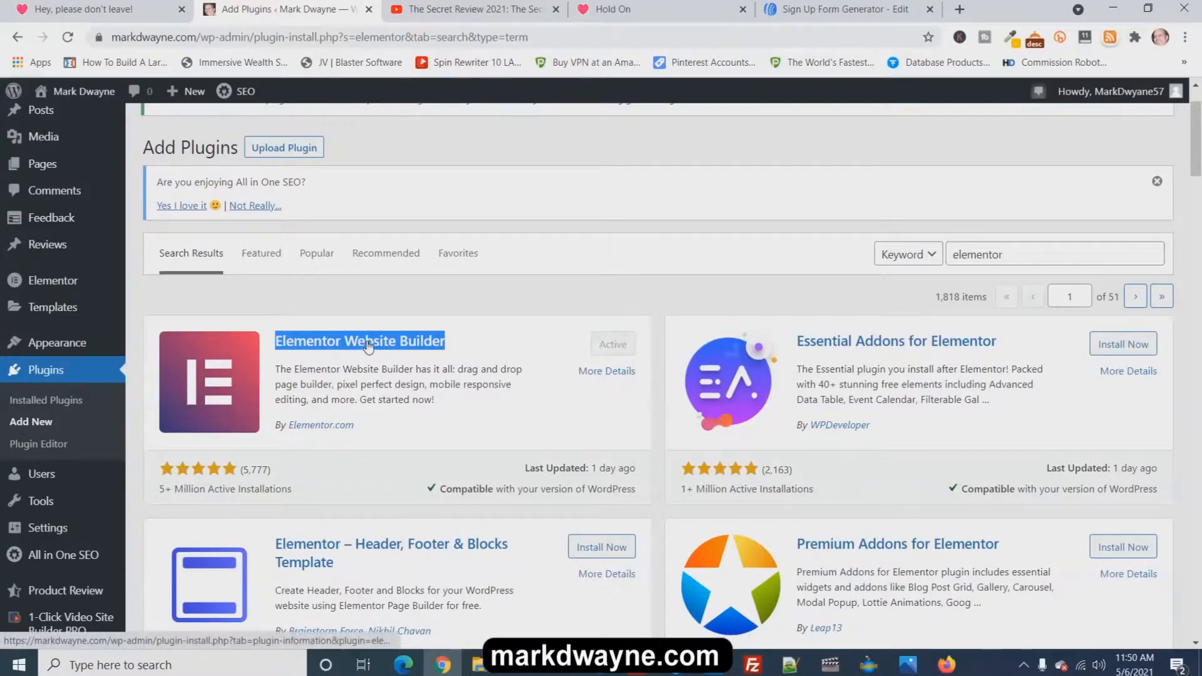
{"action": "left_click", "coordinate": [591, 261]}
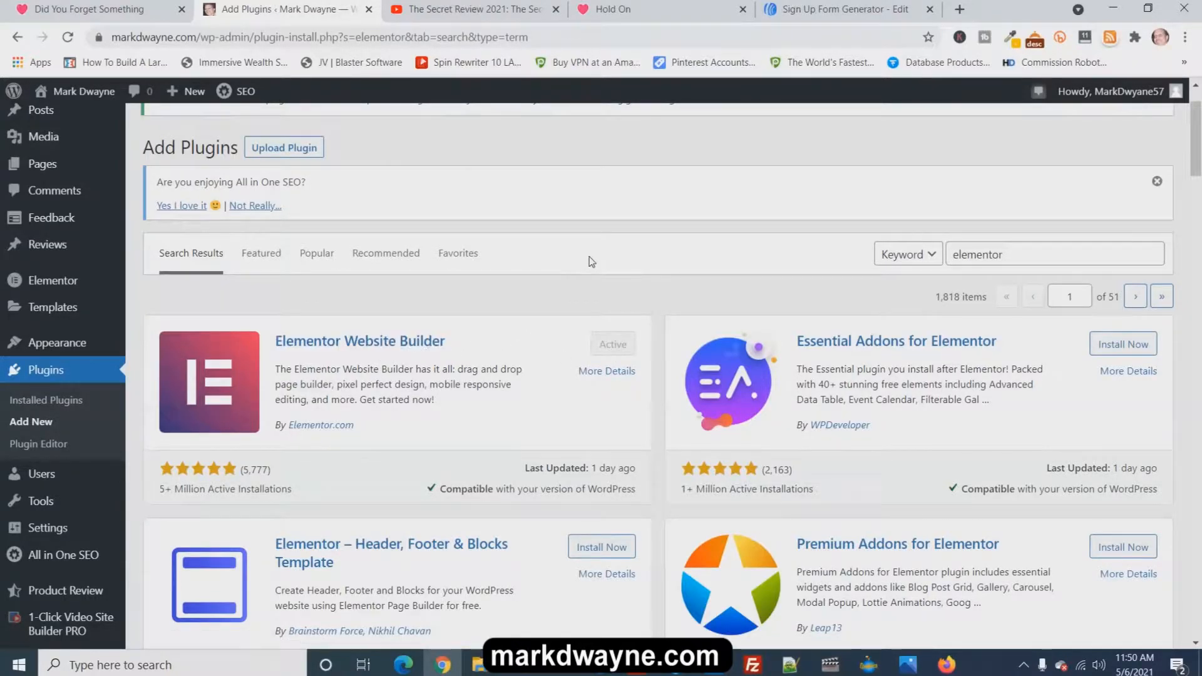
Start a new page in the WordPress site
{"action": "scroll", "coordinate": [600, 268], "scroll_direction": "up", "scroll_amount": 2}
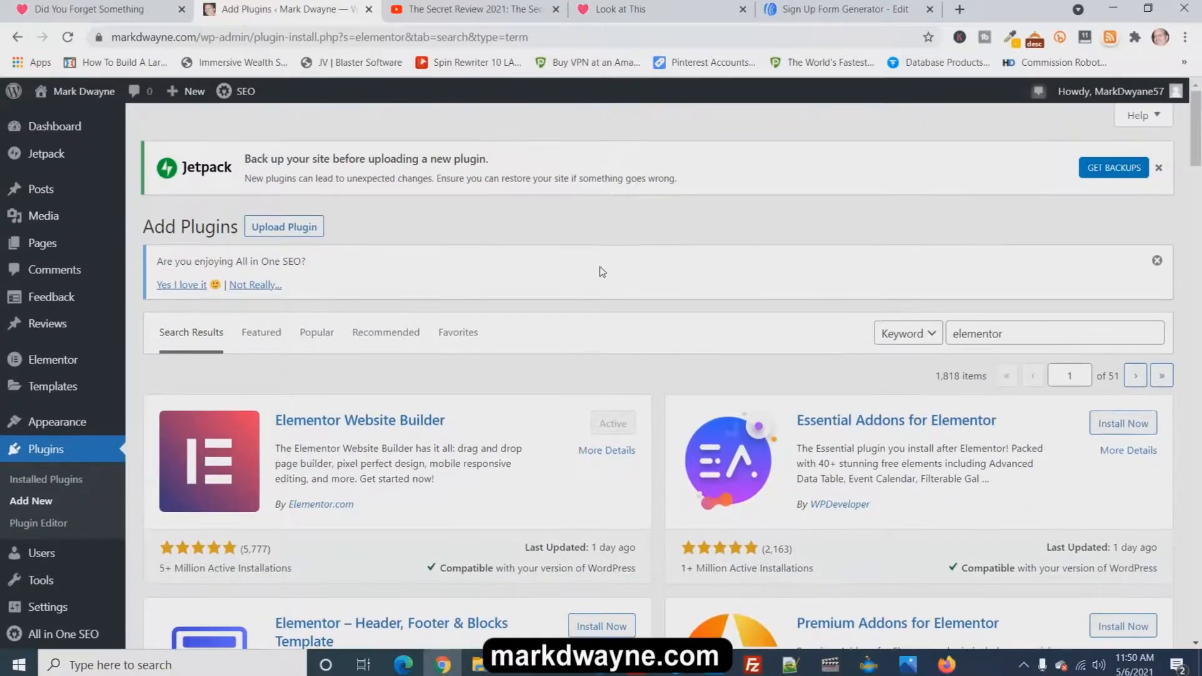
{"action": "mouse_move", "coordinate": [50, 249]}
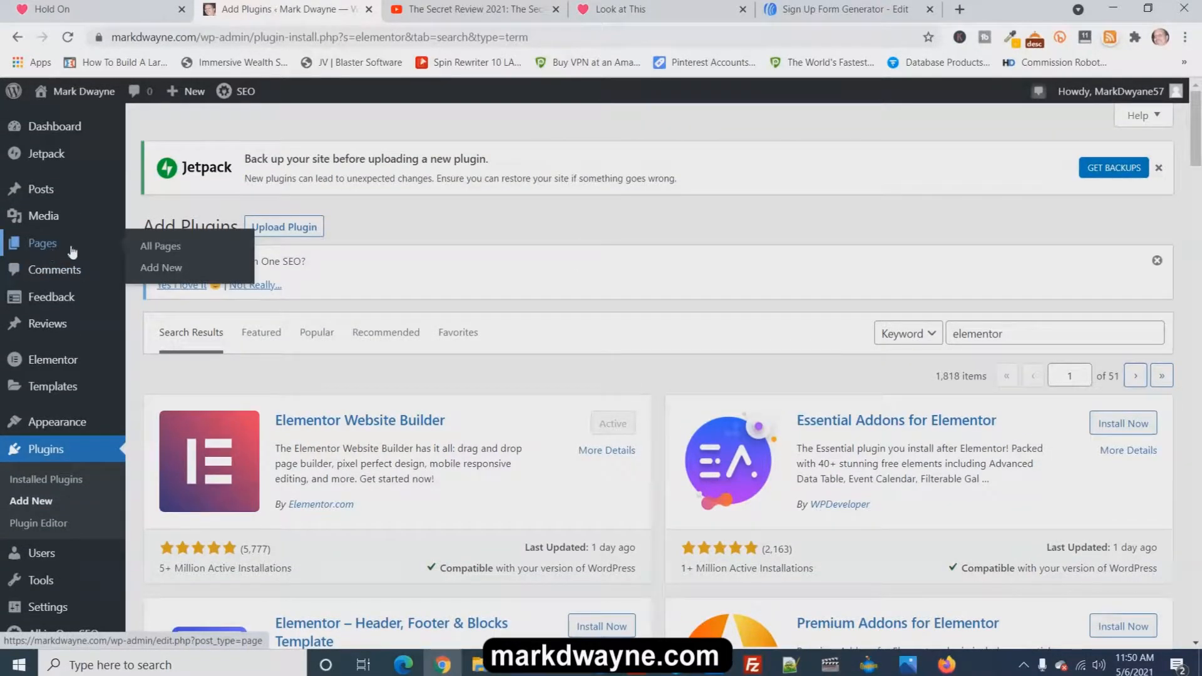
{"action": "left_click", "coordinate": [159, 271]}
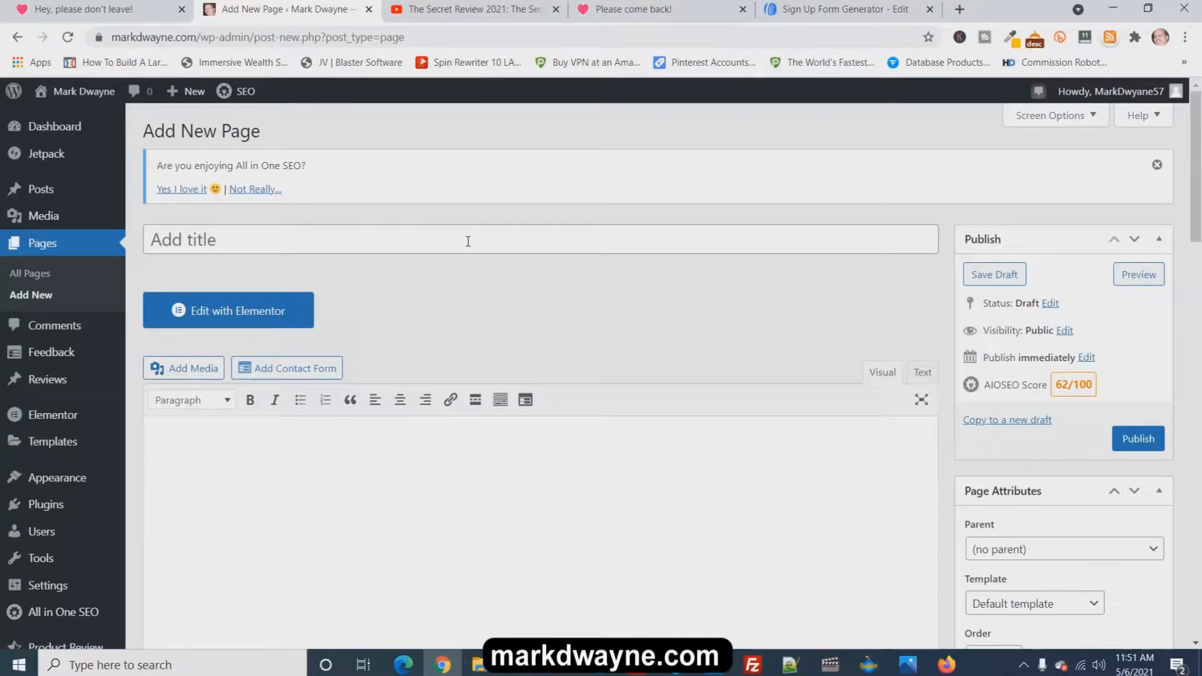
View the Secret bonus page, then copy "Shows How To Sell On eBay" from the title of the YouTube review video
{"action": "left_click", "coordinate": [627, 10]}
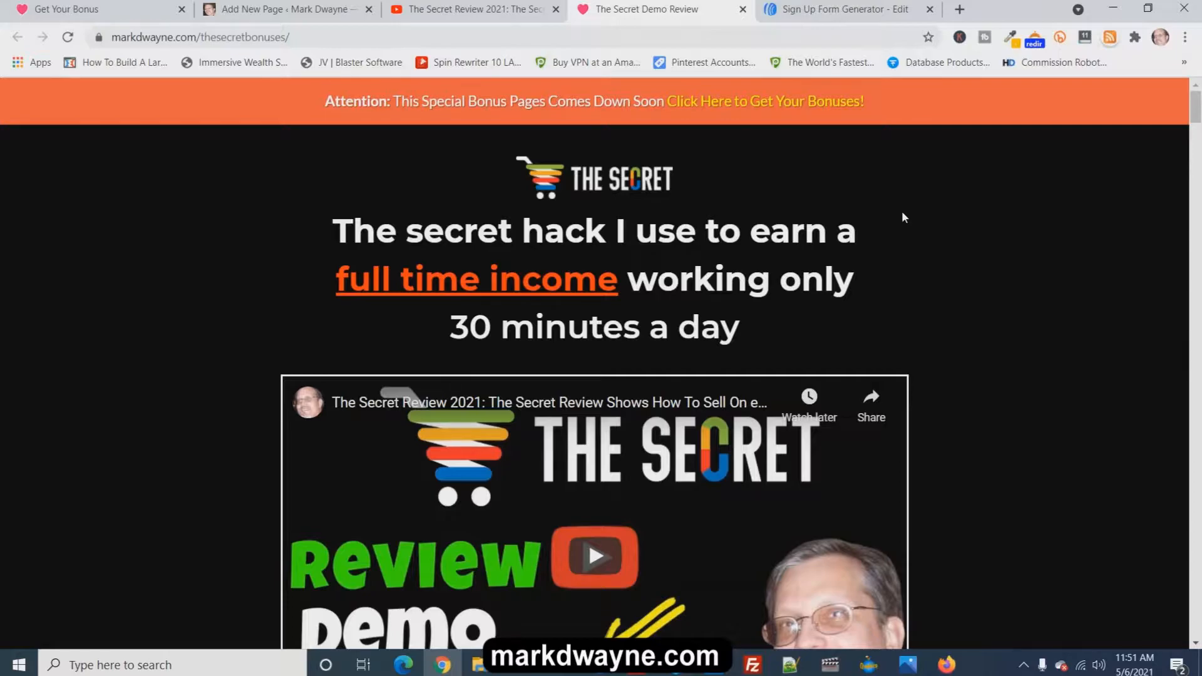
{"action": "left_click", "coordinate": [455, 11]}
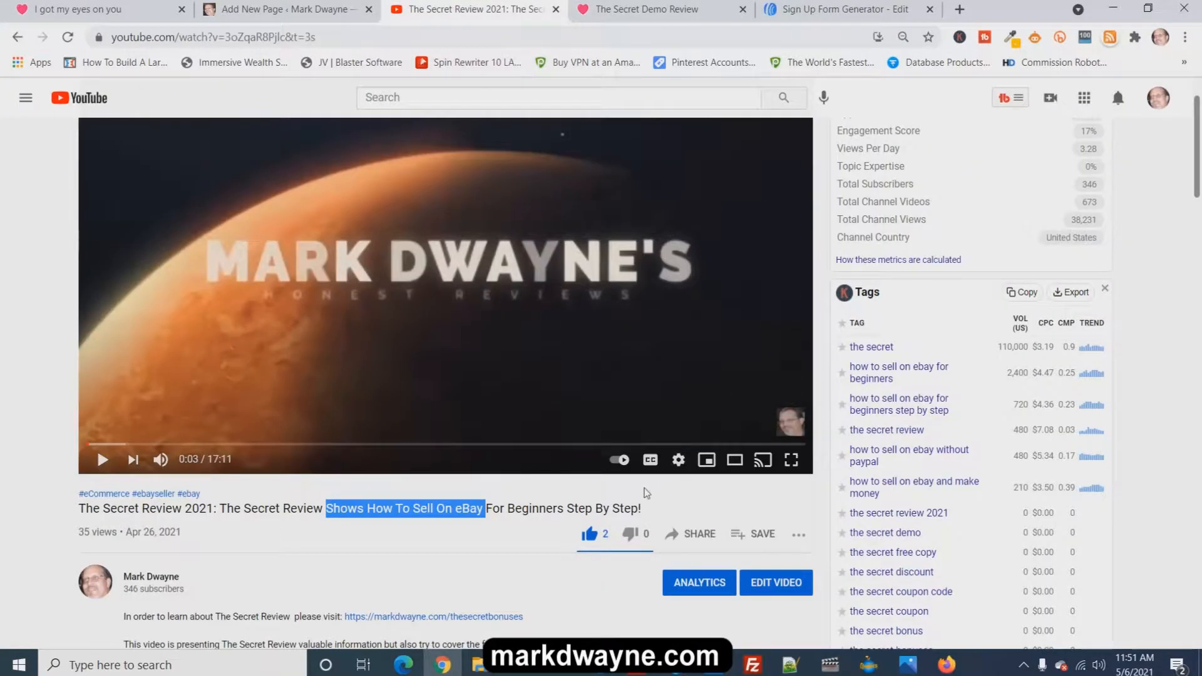
{"action": "left_click", "coordinate": [707, 501]}
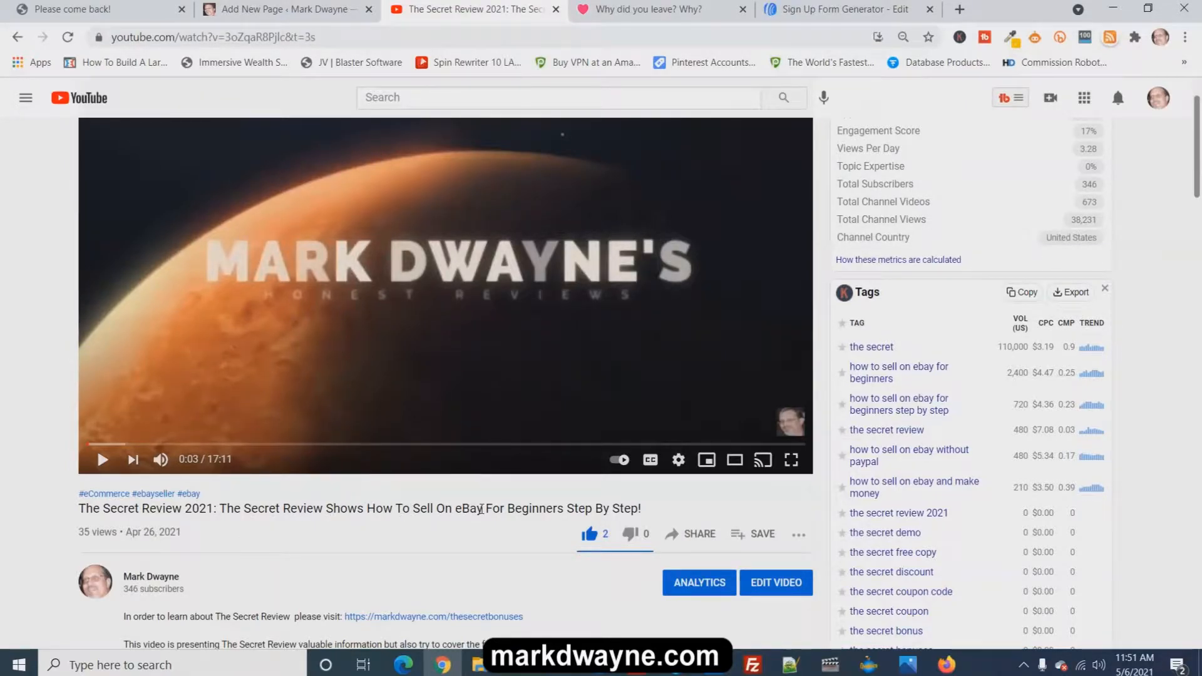
{"action": "left_click_drag", "start_coordinate": [482, 509], "coordinate": [326, 522]}
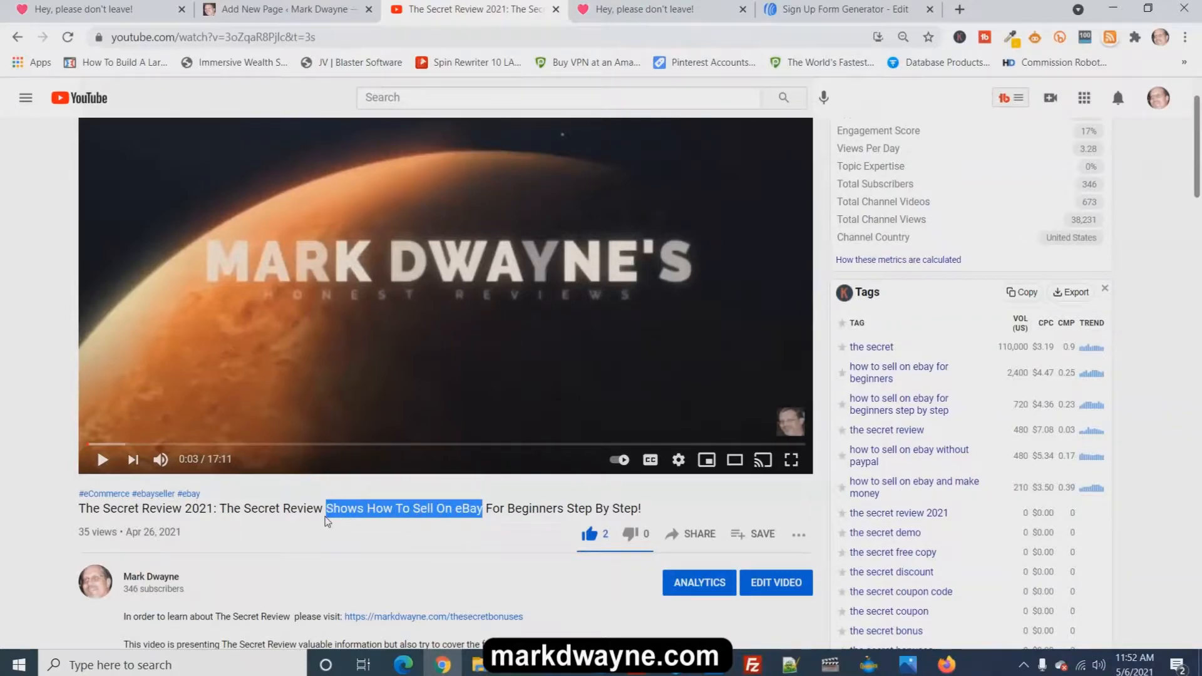
{"action": "right_click", "coordinate": [374, 509]}
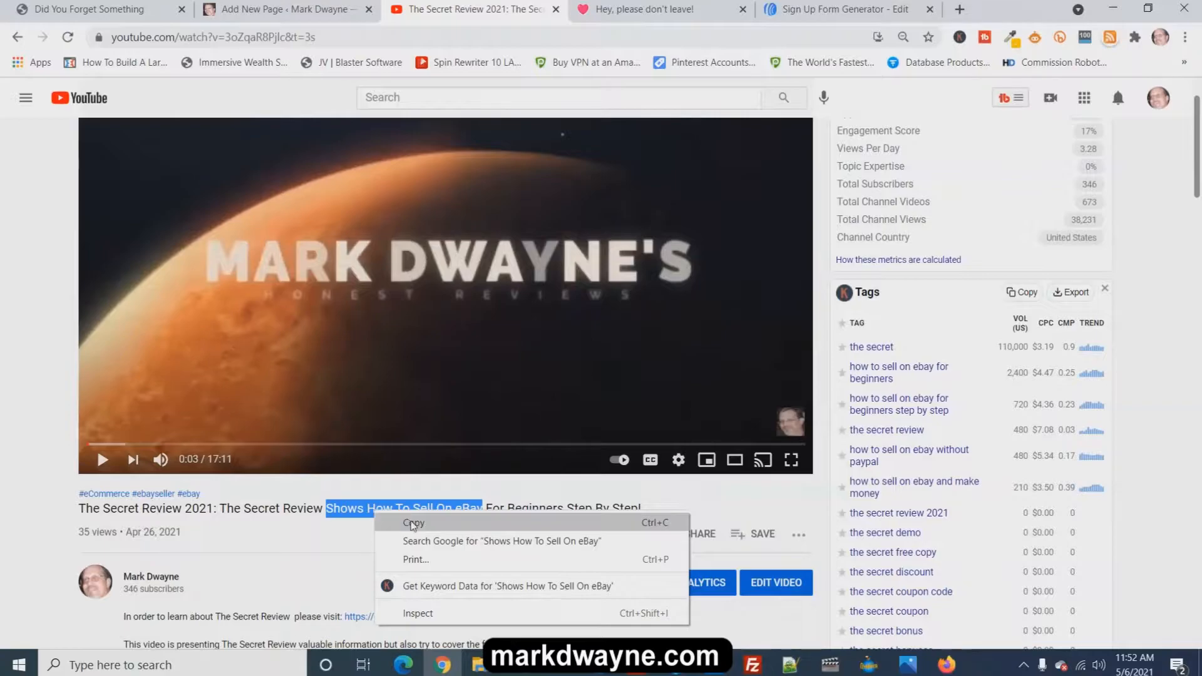
{"action": "left_click", "coordinate": [405, 522]}
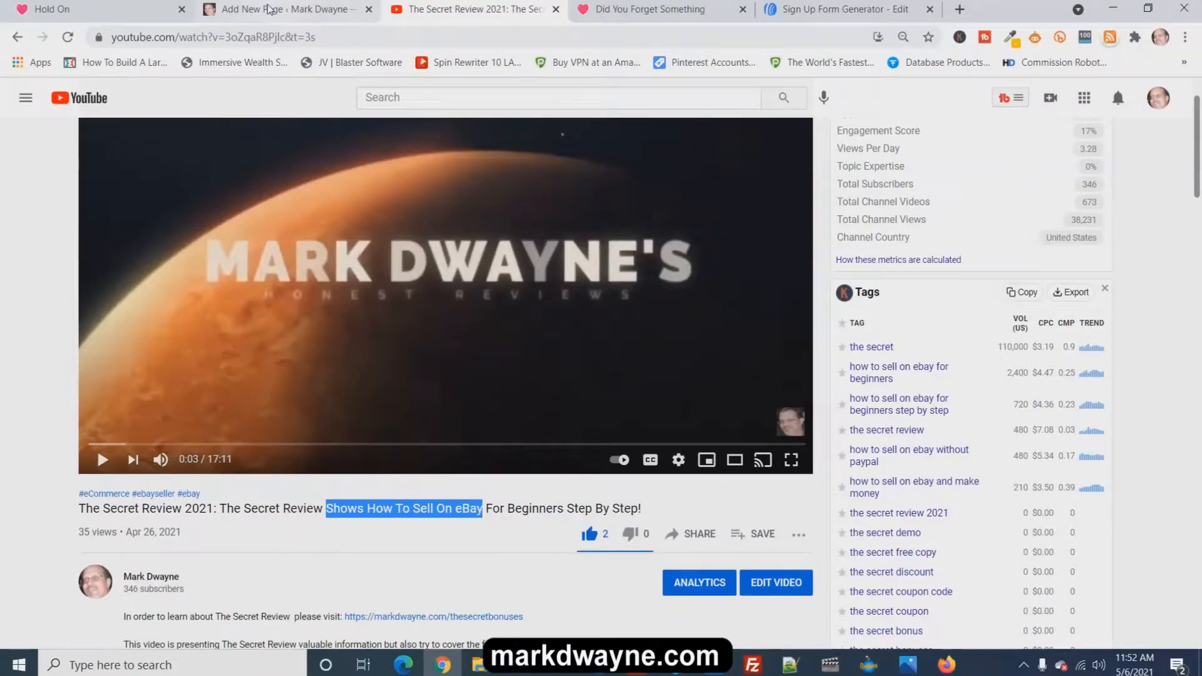
Paste the copied phrase "Shows How To Sell On eBay" as the new WordPress page's title
{"action": "left_click", "coordinate": [269, 13]}
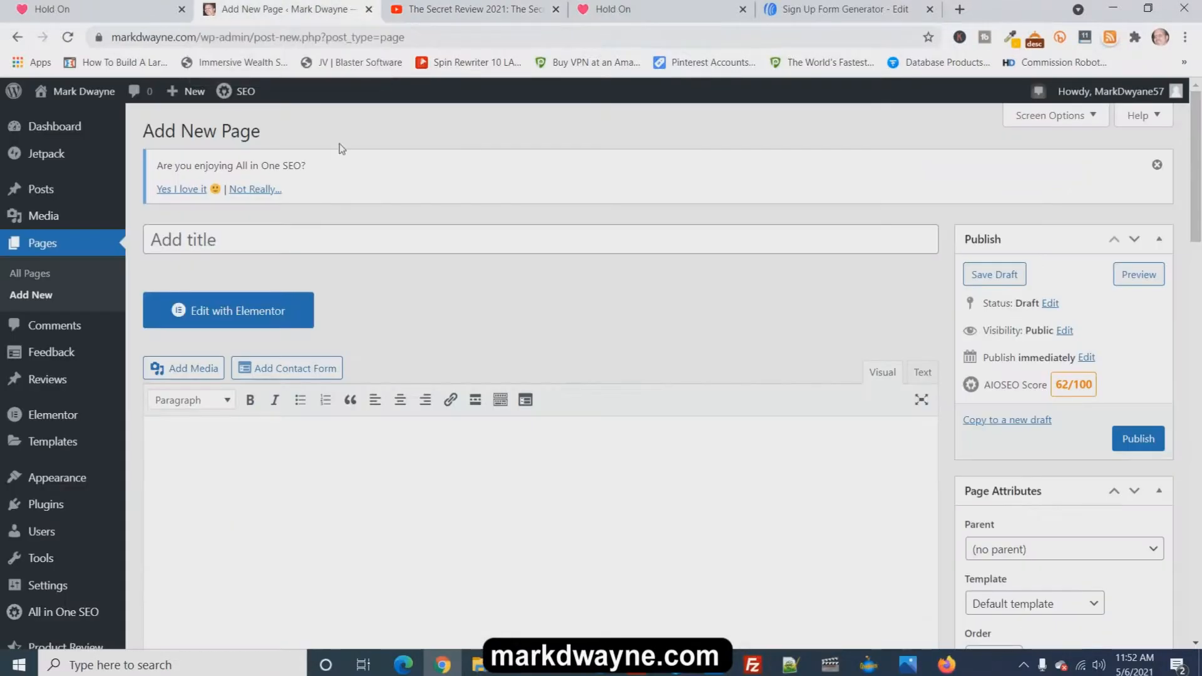
{"action": "left_click", "coordinate": [266, 243]}
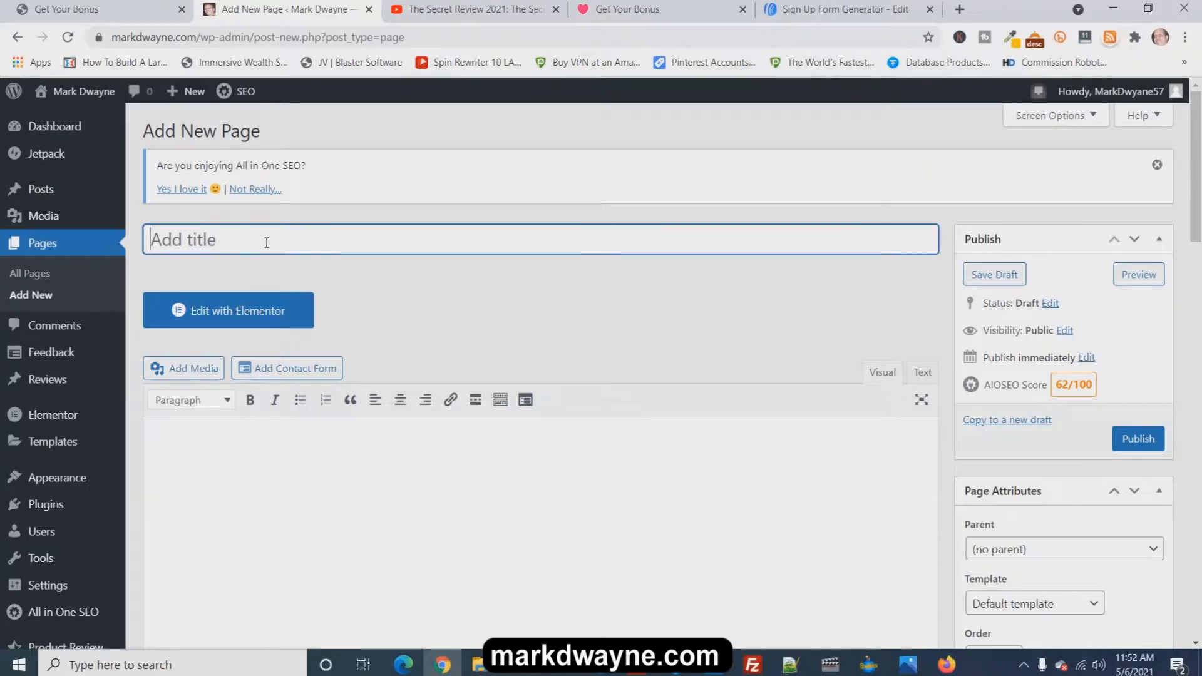
{"action": "right_click", "coordinate": [266, 240]}
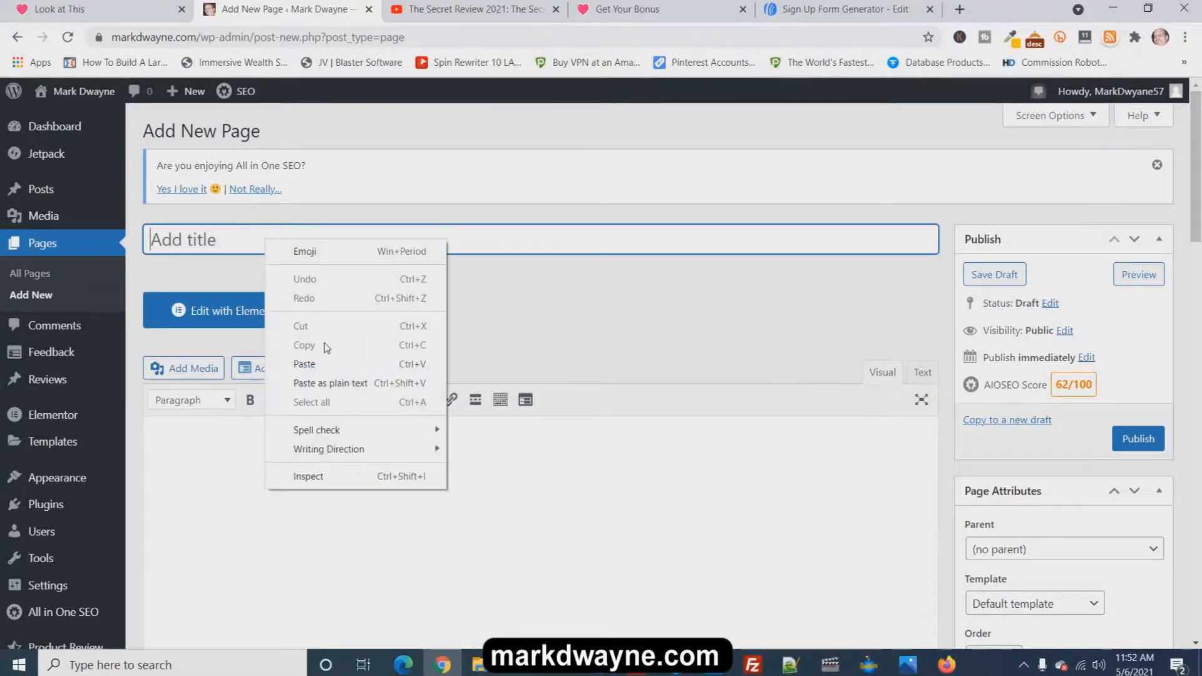
{"action": "left_click", "coordinate": [295, 363]}
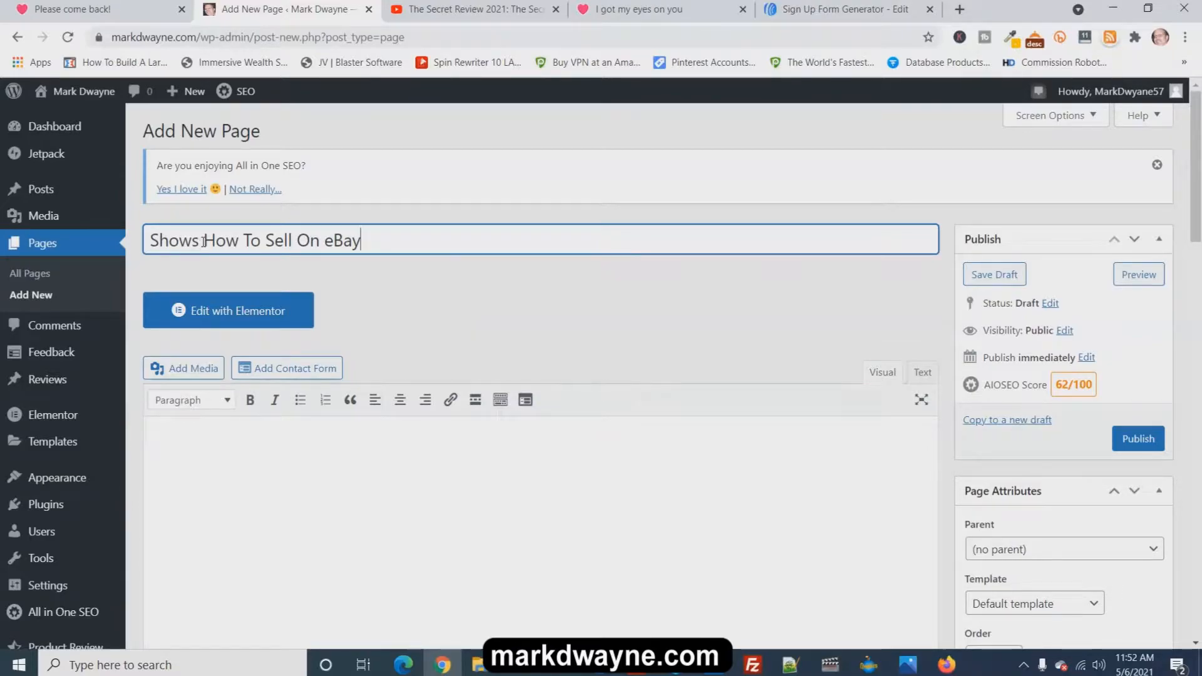
Insert "FREE Video" at the beginning of the page title, before "Shows"
{"action": "left_click", "coordinate": [150, 239]}
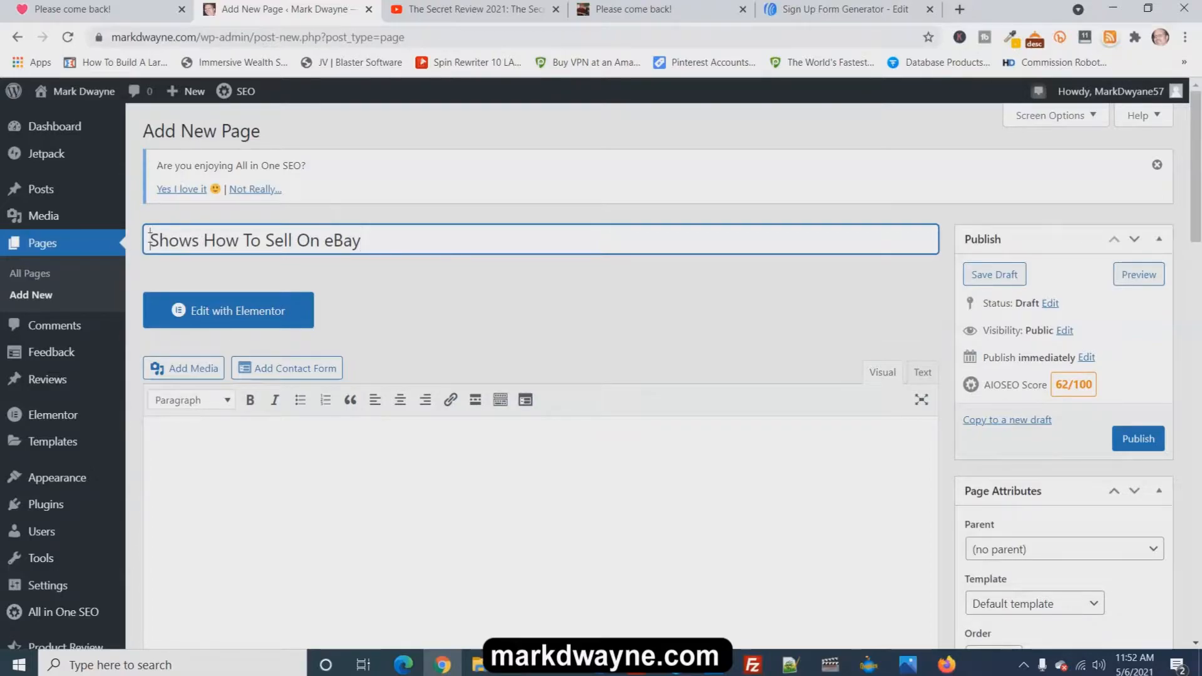
{"action": "type", "text": "F"}
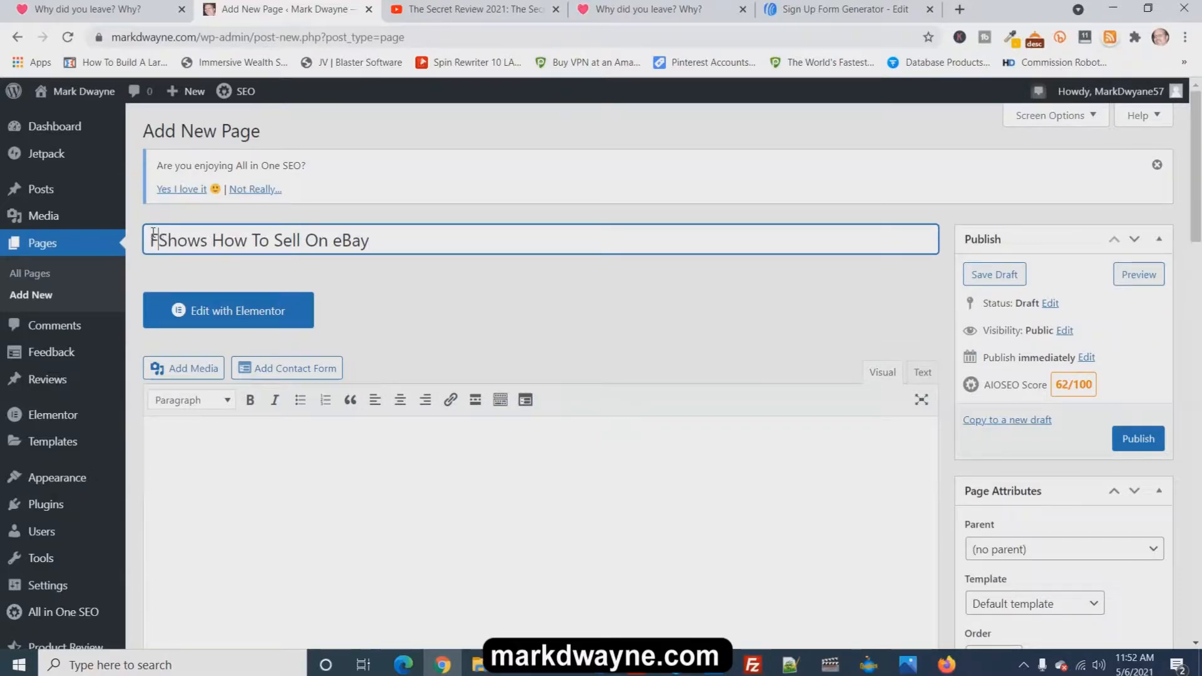
{"action": "type", "text": "REE "}
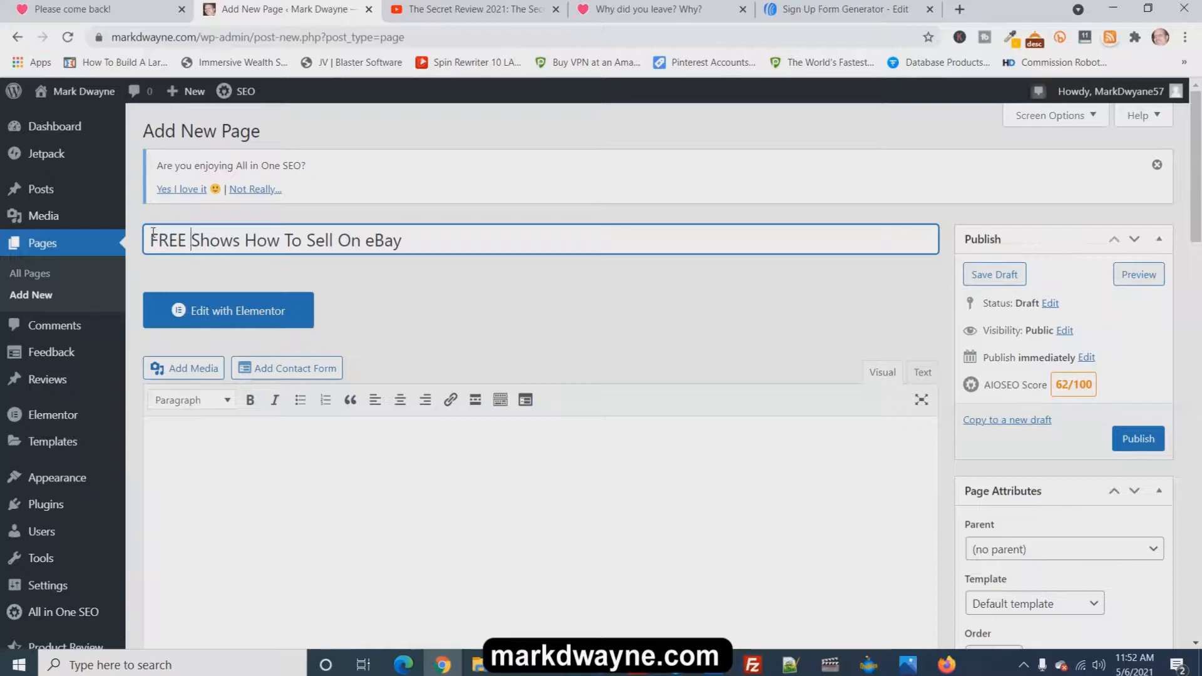
{"action": "type", "text": "Video"}
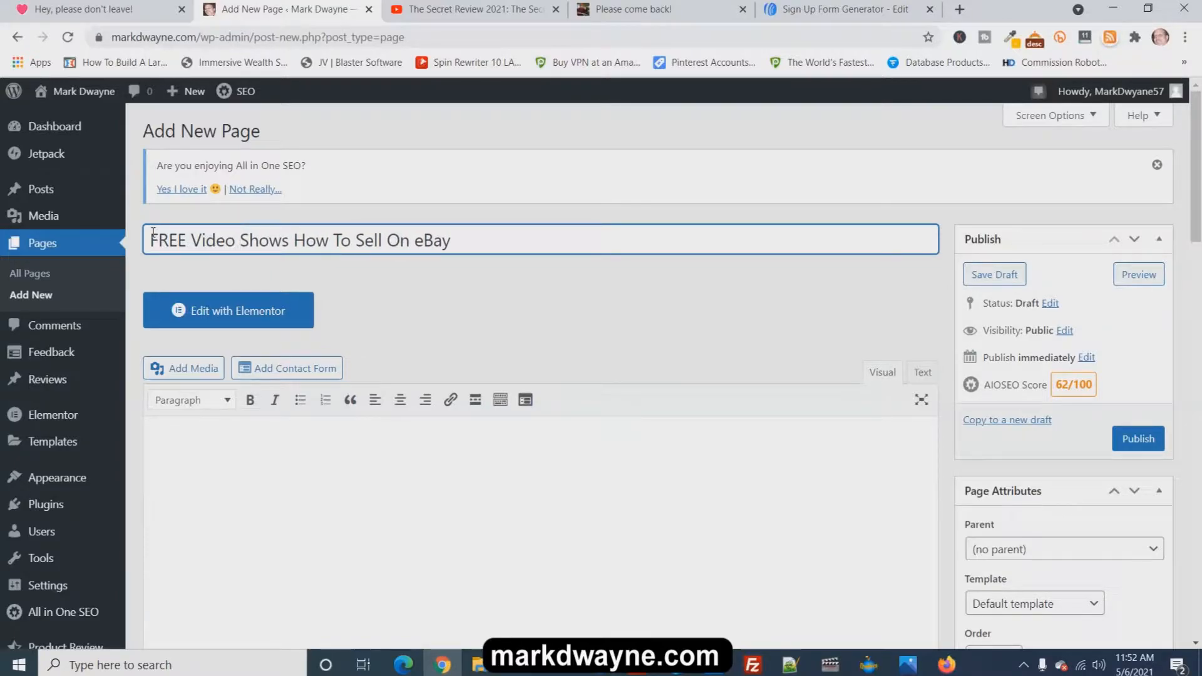
Replace "Sell On" in the page title with "Become An", keeping a space before "eBay"
{"action": "left_click", "coordinate": [415, 241]}
{"action": "key", "text": "BackSpace"}
{"action": "key", "text": "BackSpace"}
{"action": "key", "text": "BackSpace"}
{"action": "key", "text": "BackSpace"}
{"action": "key", "text": "BackSpace"}
{"action": "key", "text": "BackSpace"}
{"action": "key", "text": "BackSpace"}
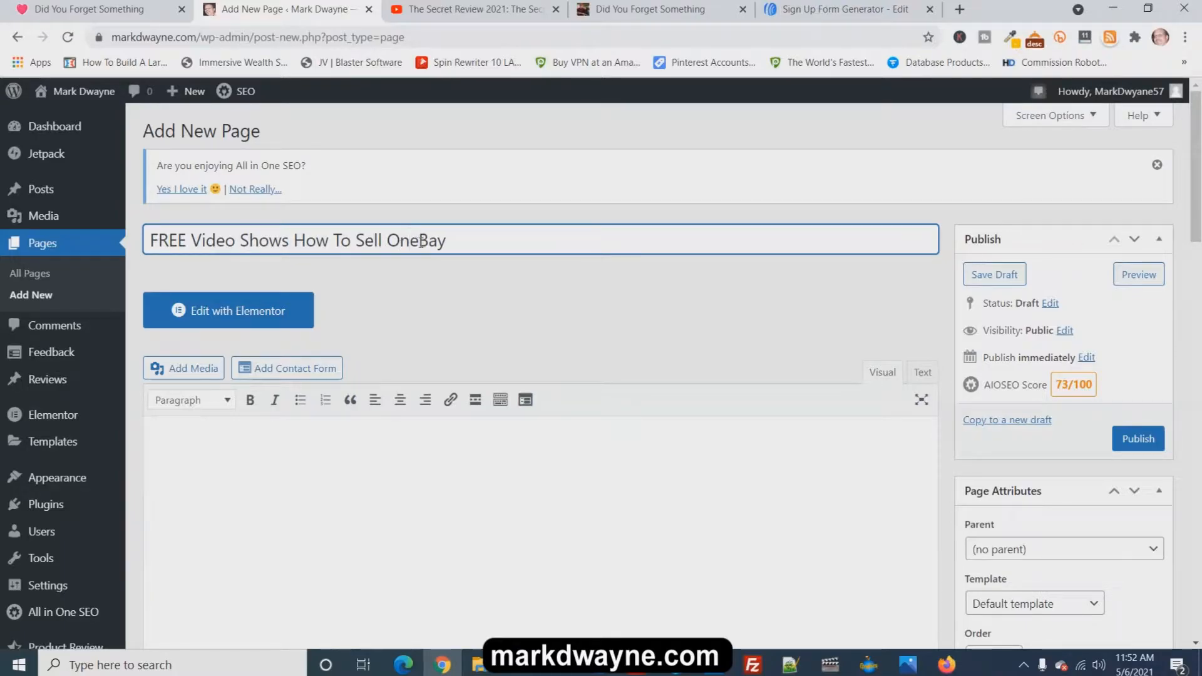
{"action": "key", "text": "BackSpace"}
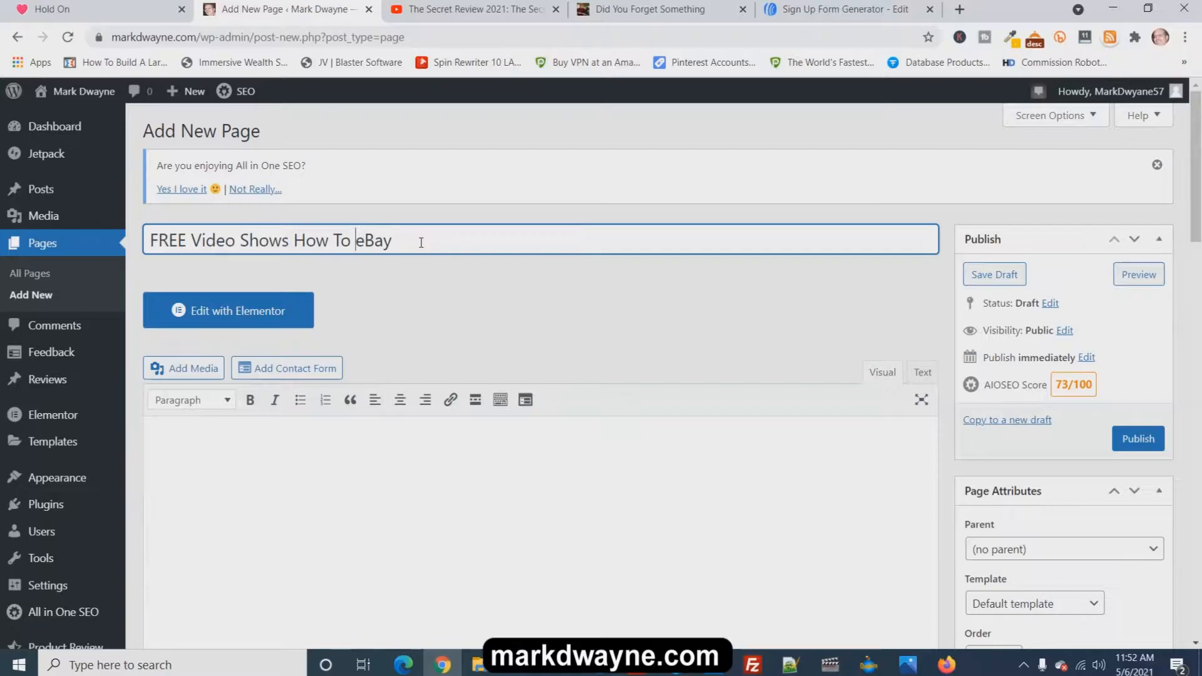
{"action": "type", "text": "Beco"}
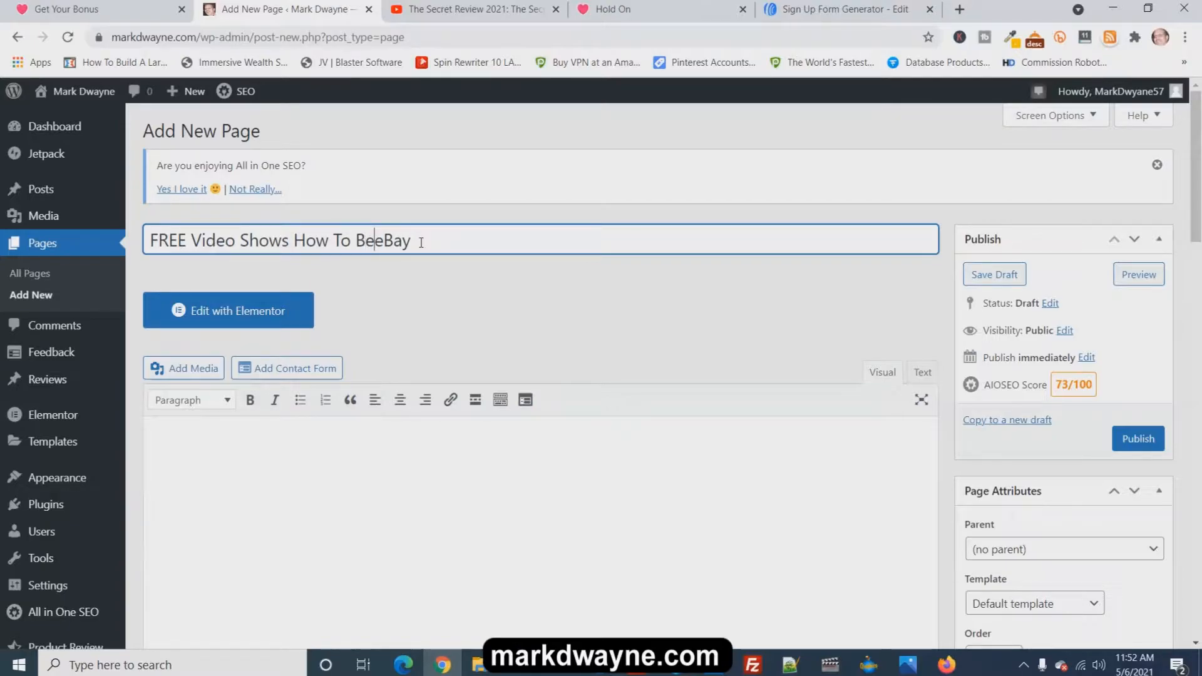
{"action": "type", "text": "me "}
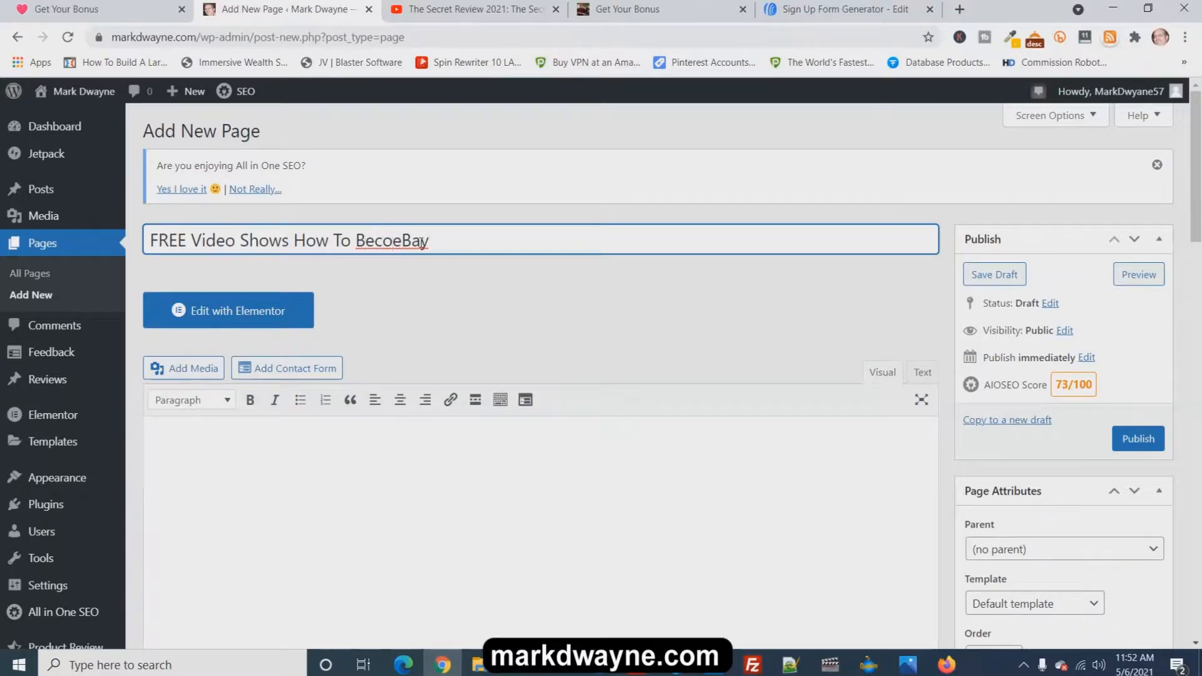
{"action": "type", "text": "An"}
Append "Seller - opt-in" to the end of the page title, after "eBay"
{"action": "left_click", "coordinate": [530, 242]}
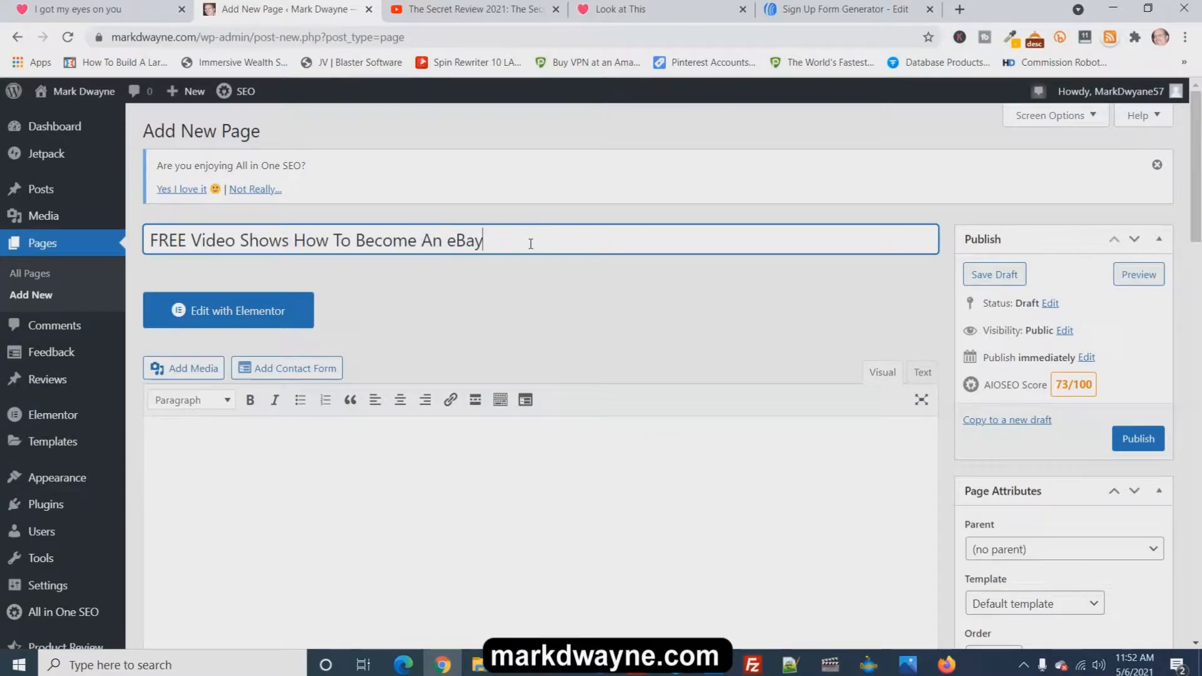
{"action": "type", "text": "Selle"}
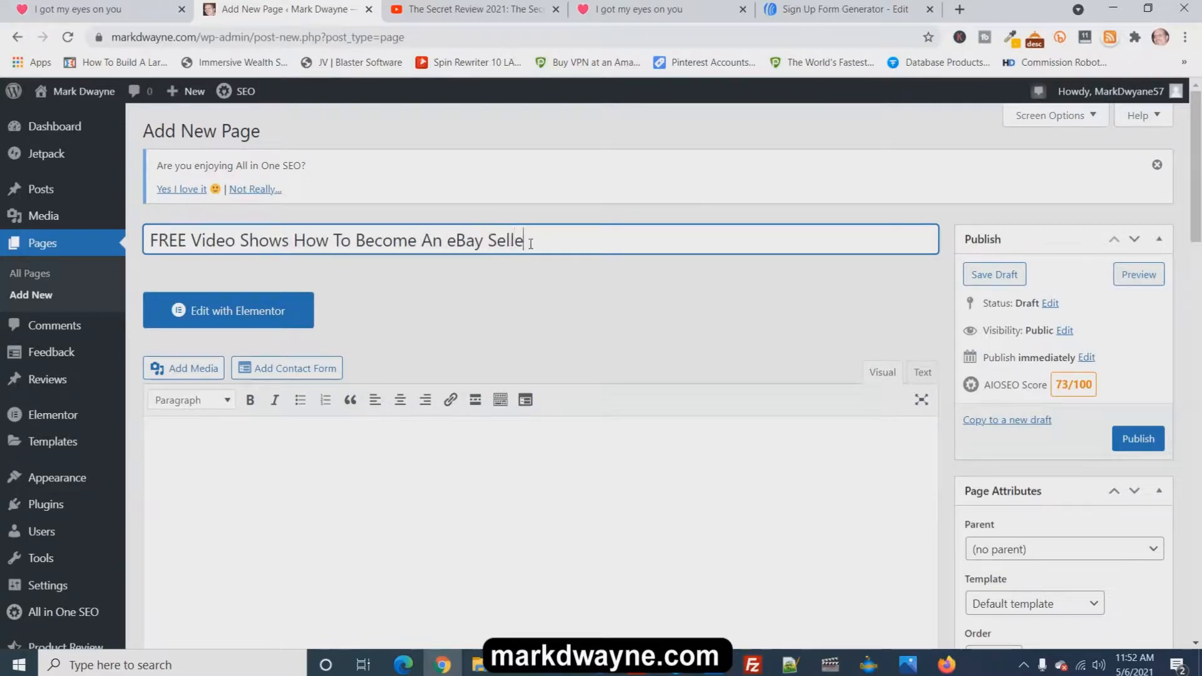
{"action": "type", "text": "r -"}
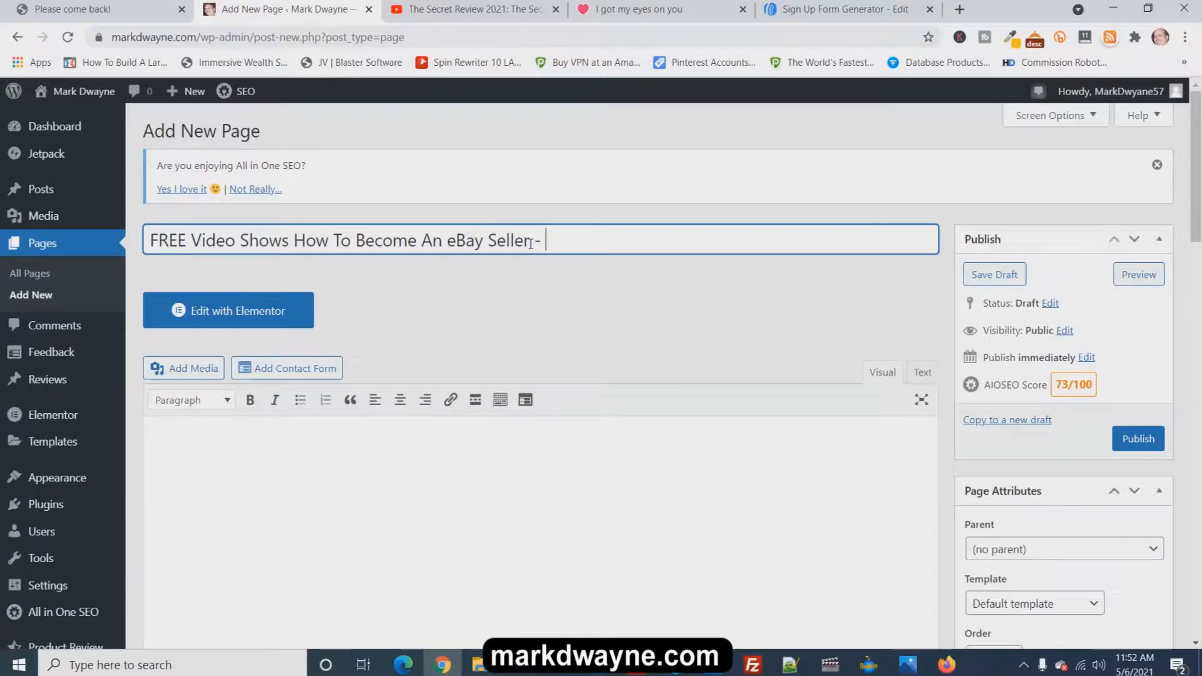
{"action": "type", "text": " opt"}
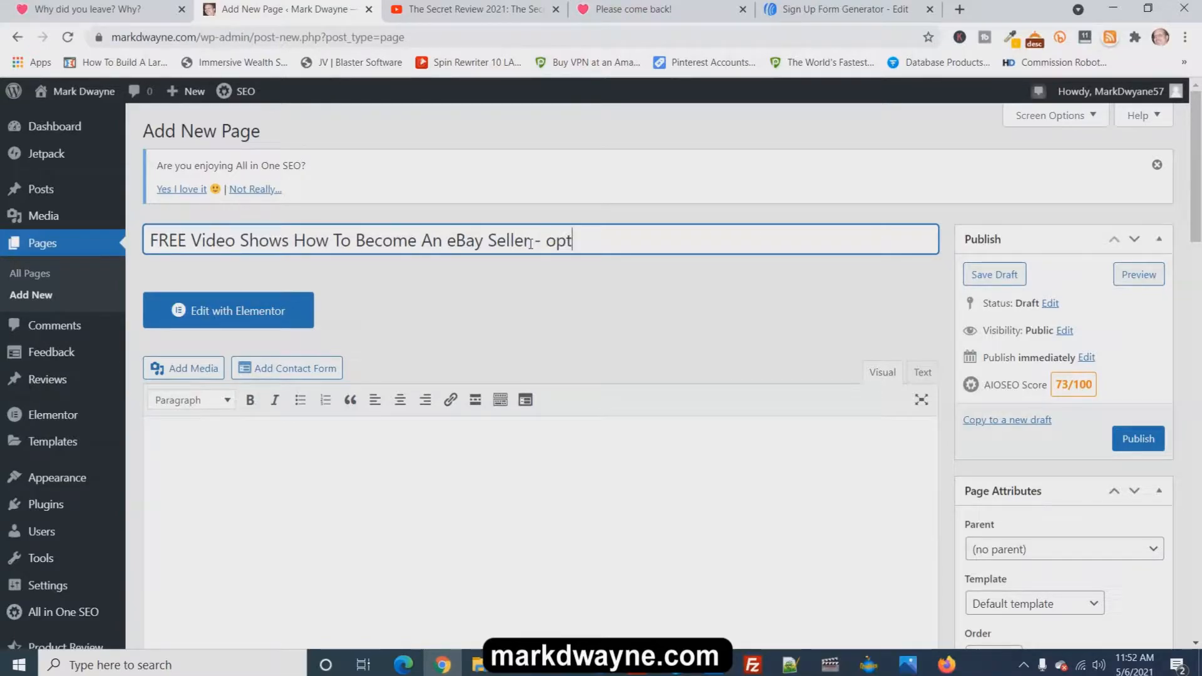
{"action": "type", "text": "-in"}
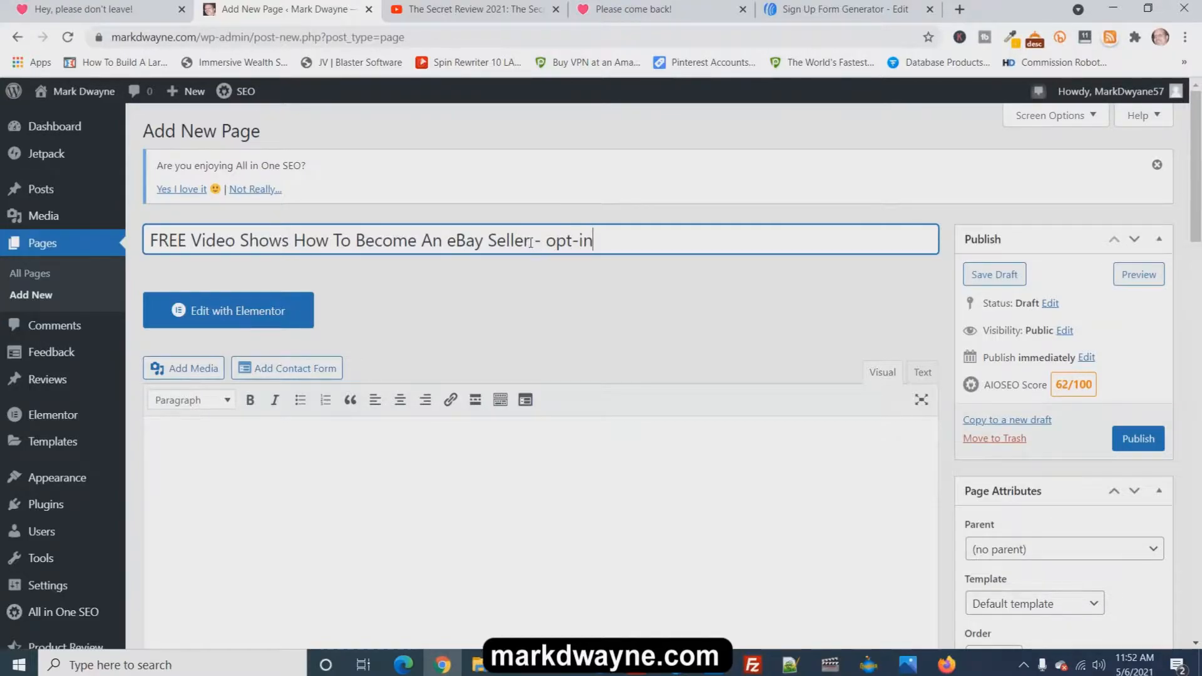
Copy "FREE Video Shows How To Become An eBay Seller" from the page title, leaving out the opt-in suffix
{"action": "left_click_drag", "start_coordinate": [530, 240], "coordinate": [148, 238]}
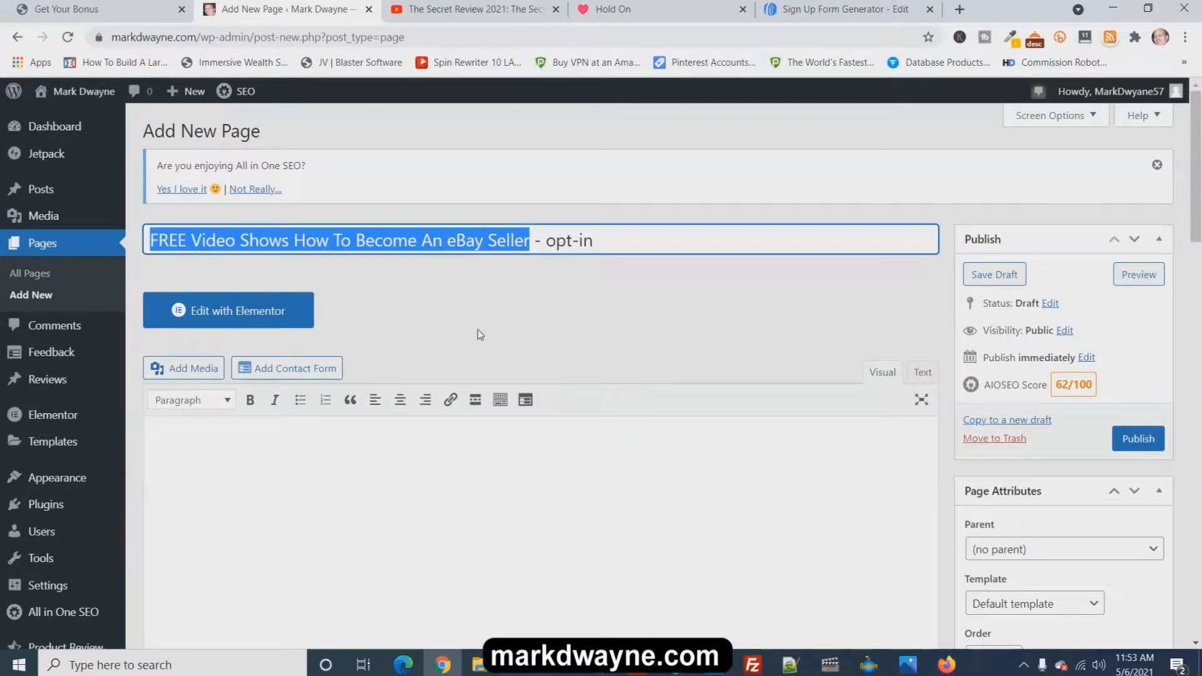
{"action": "right_click", "coordinate": [386, 242]}
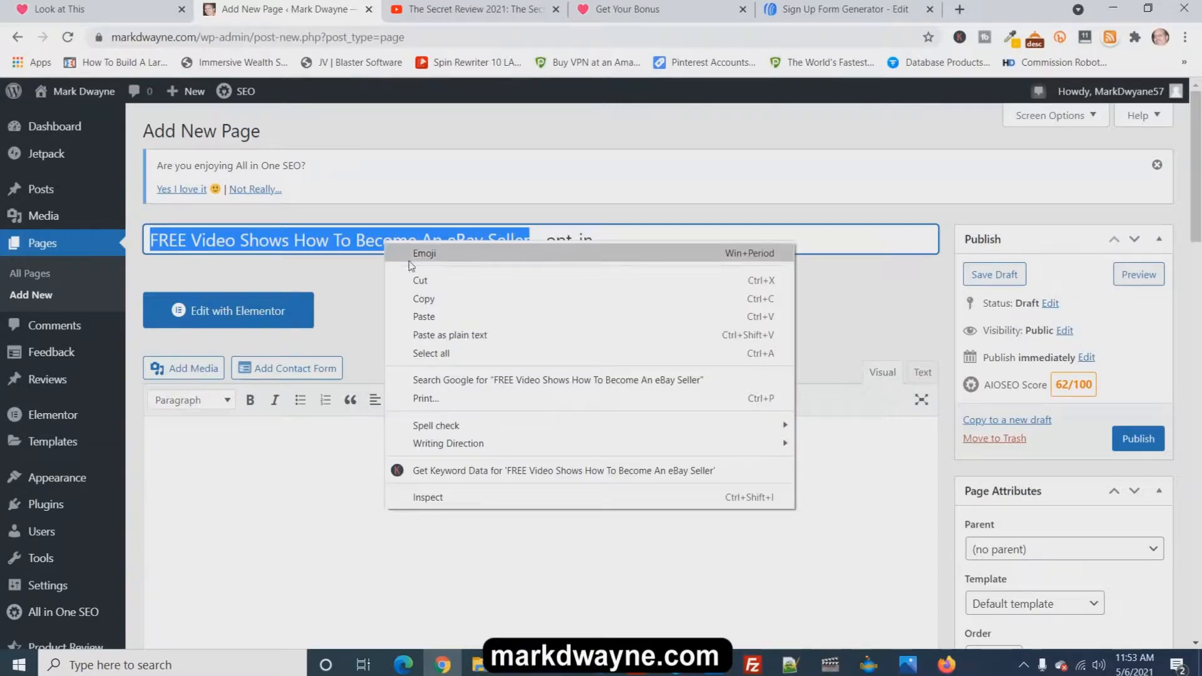
{"action": "left_click", "coordinate": [423, 301]}
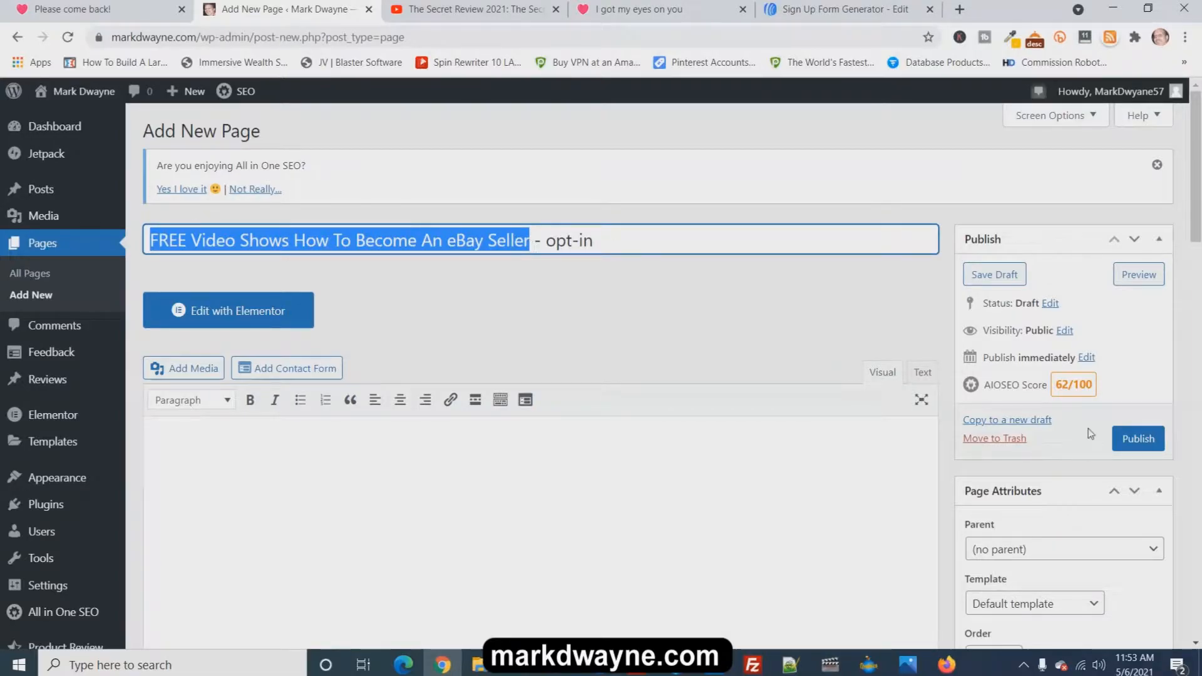
Publish the page and open it for editing with Elementor
{"action": "left_click", "coordinate": [1141, 439]}
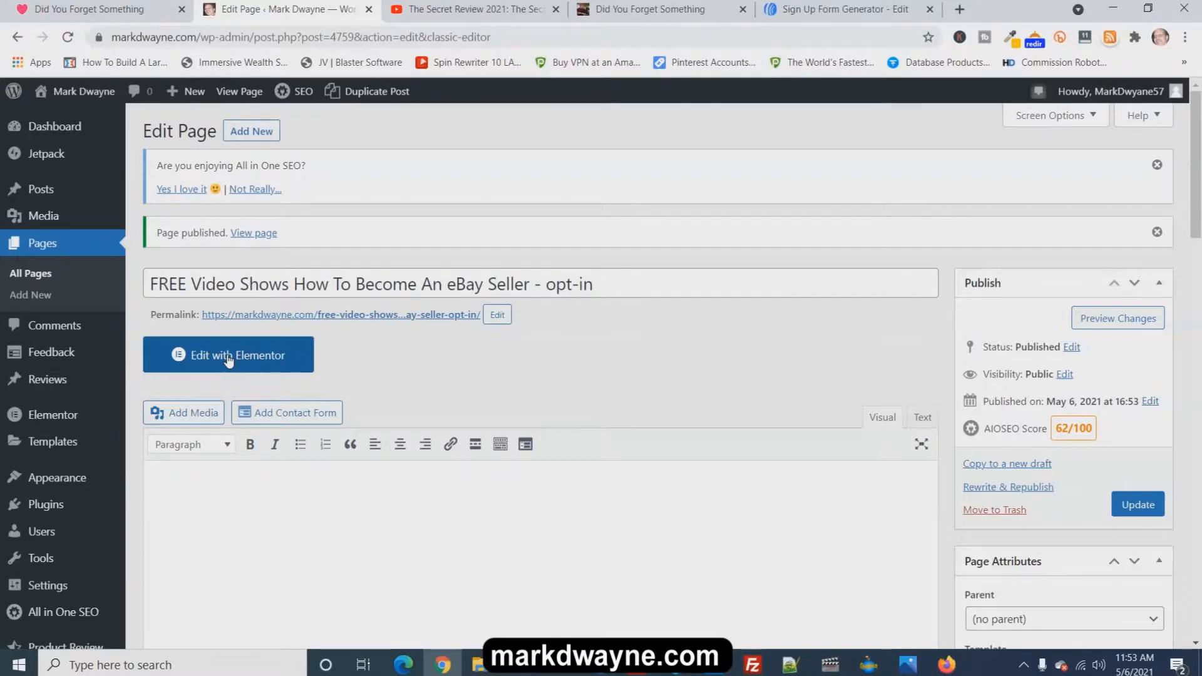
{"action": "left_click", "coordinate": [229, 360]}
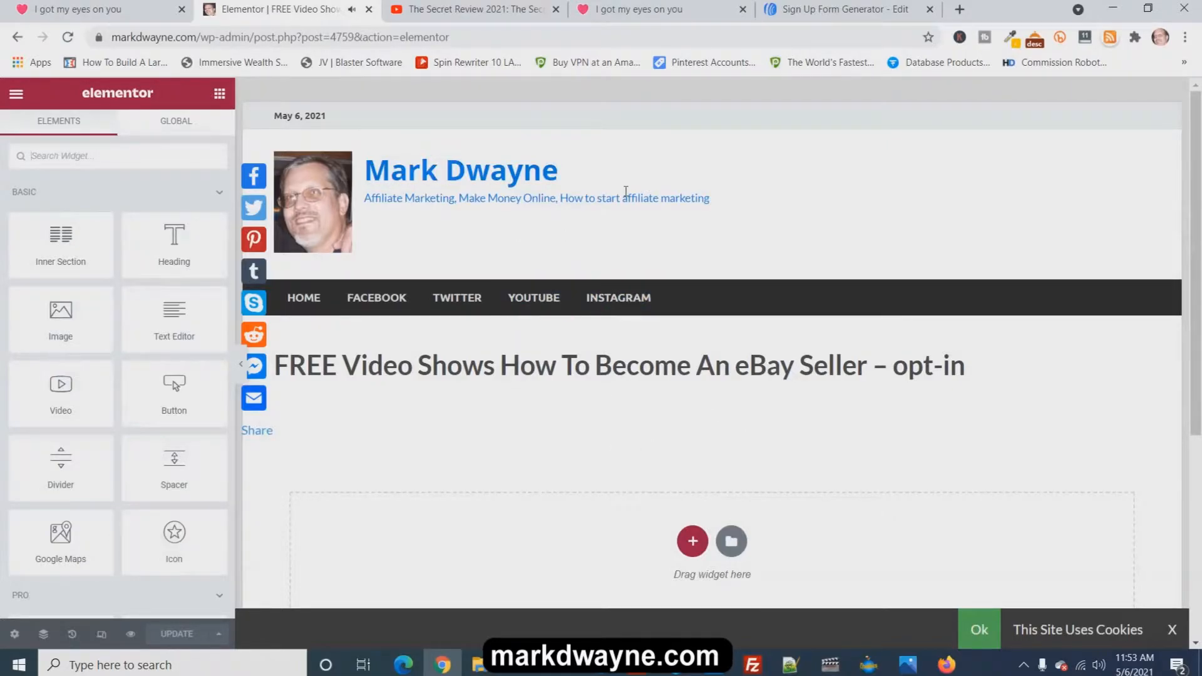
Set the page layout to Elementor Canvas in the page settings and update the page
{"action": "left_click", "coordinate": [14, 635]}
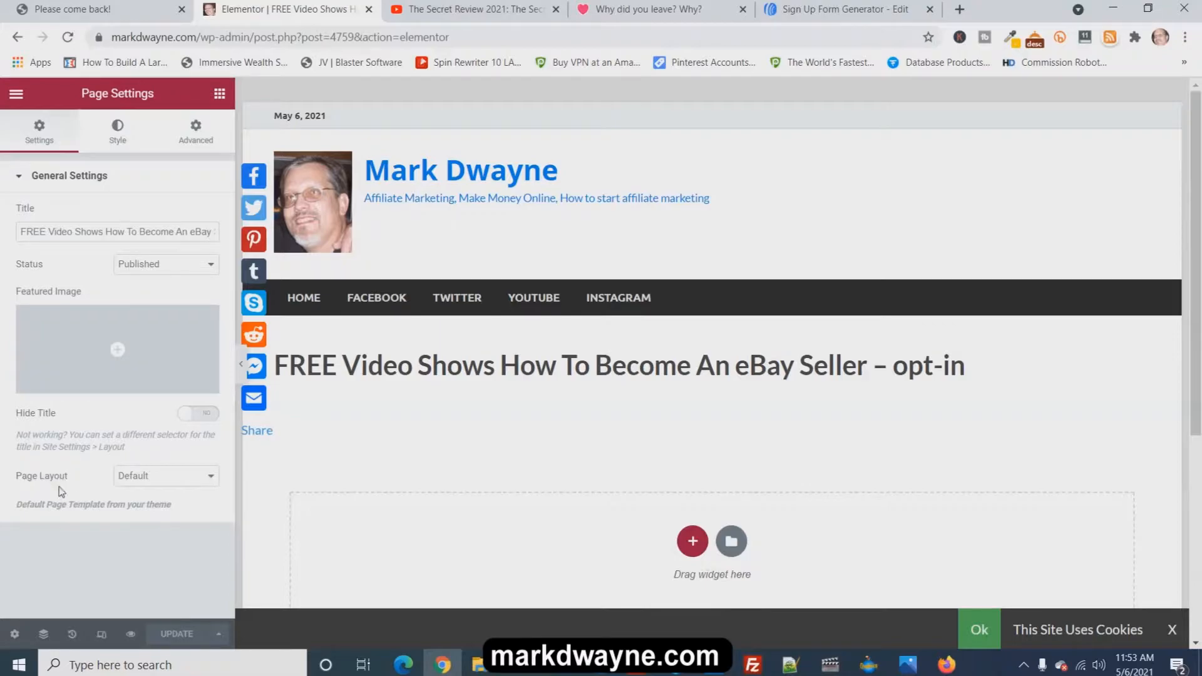
{"action": "left_click", "coordinate": [163, 482]}
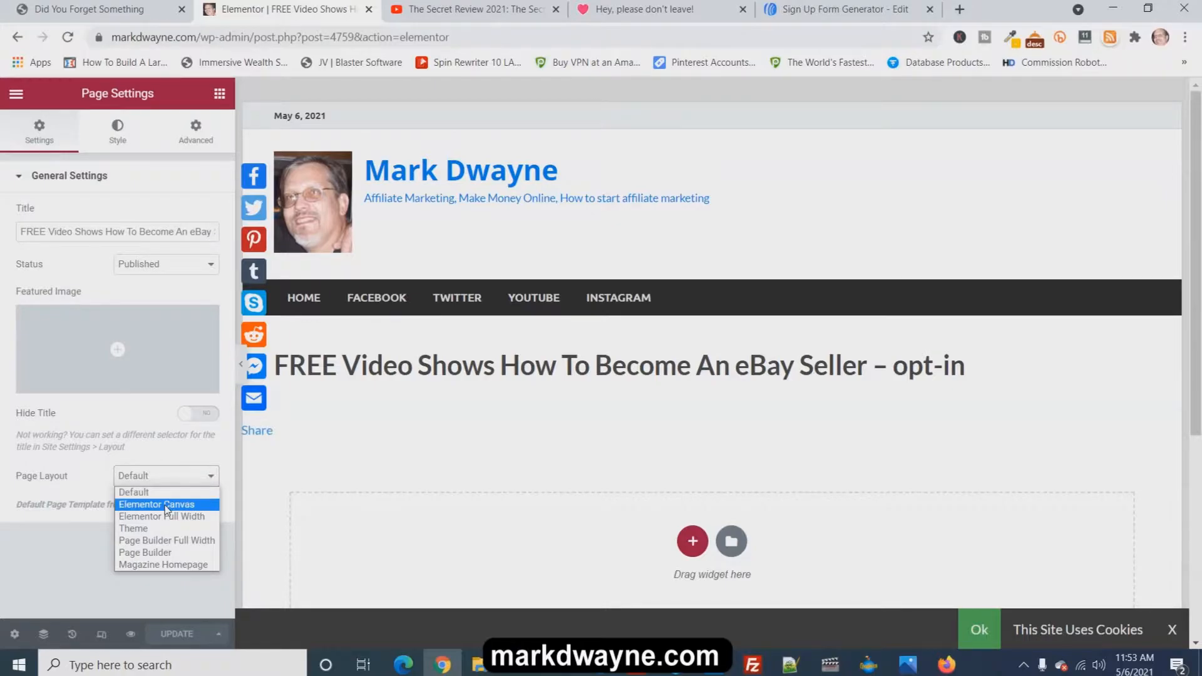
{"action": "left_click", "coordinate": [166, 505]}
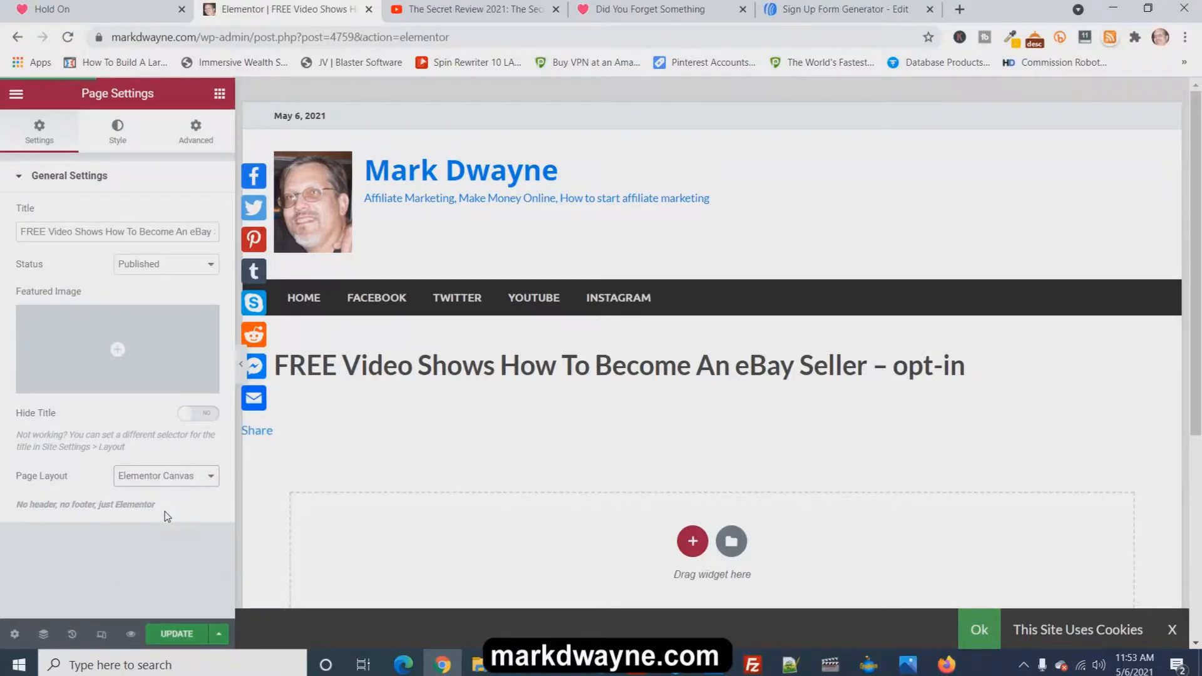
{"action": "left_click", "coordinate": [177, 634]}
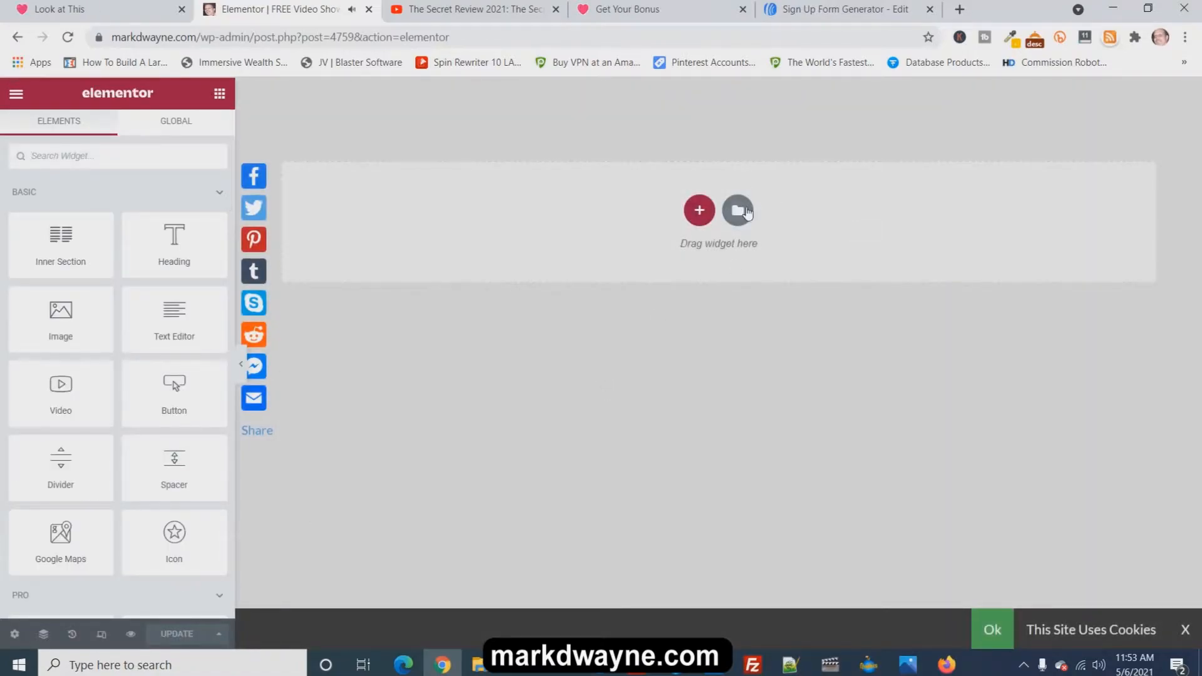
Add a single-column section and, below it, a three-column section with a wide middle column between two narrow ones
{"action": "left_click", "coordinate": [699, 213]}
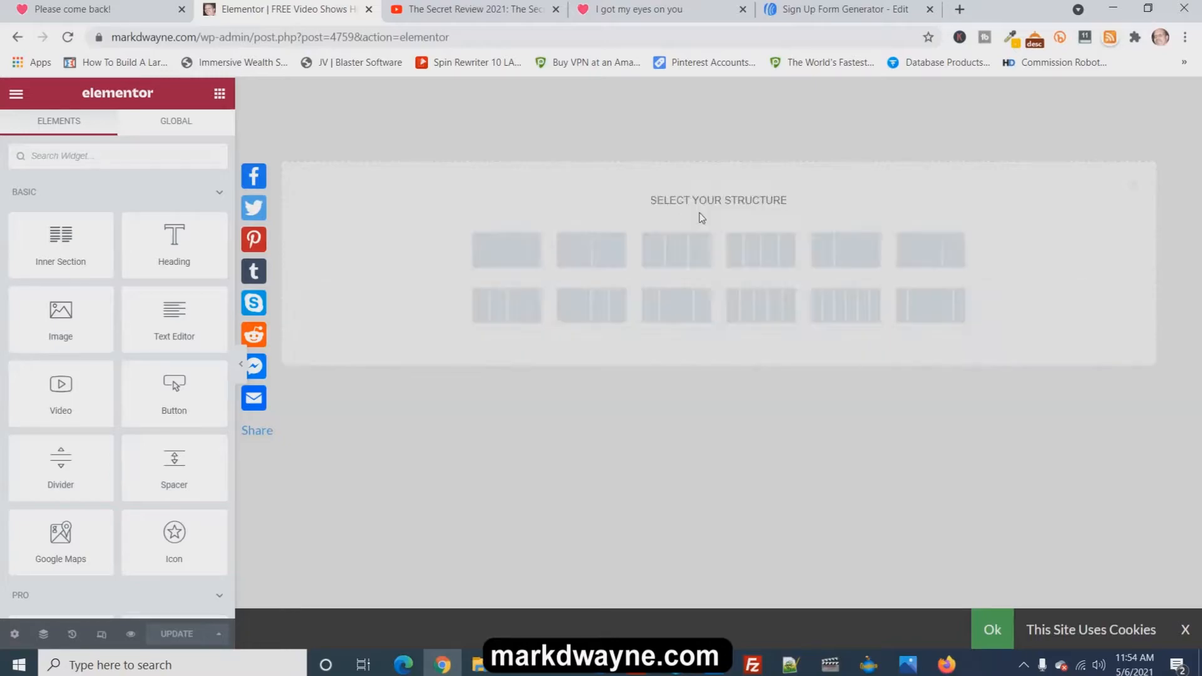
{"action": "left_click", "coordinate": [512, 256]}
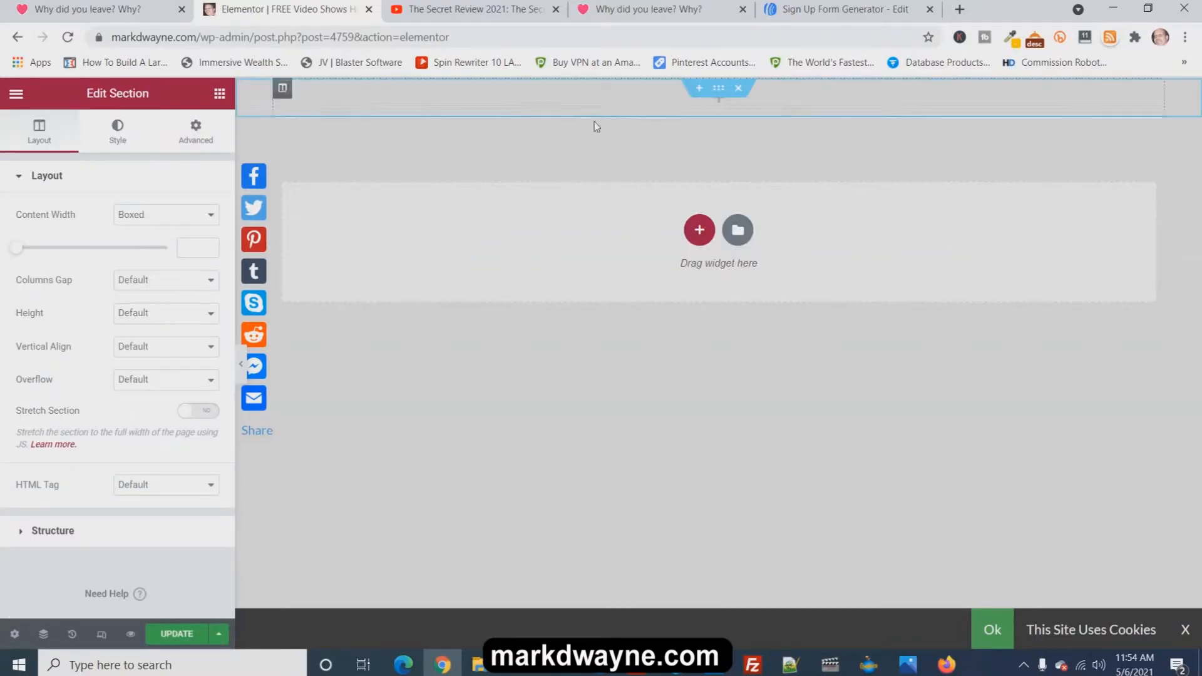
{"action": "left_click", "coordinate": [700, 239]}
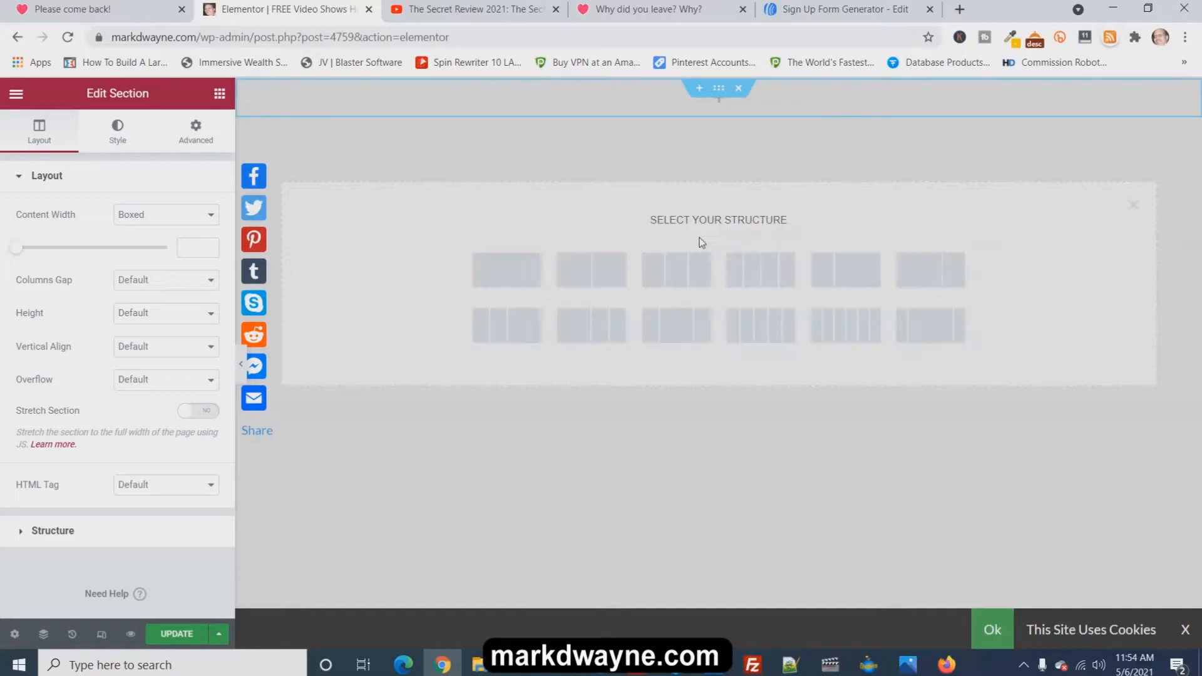
{"action": "left_click", "coordinate": [923, 327]}
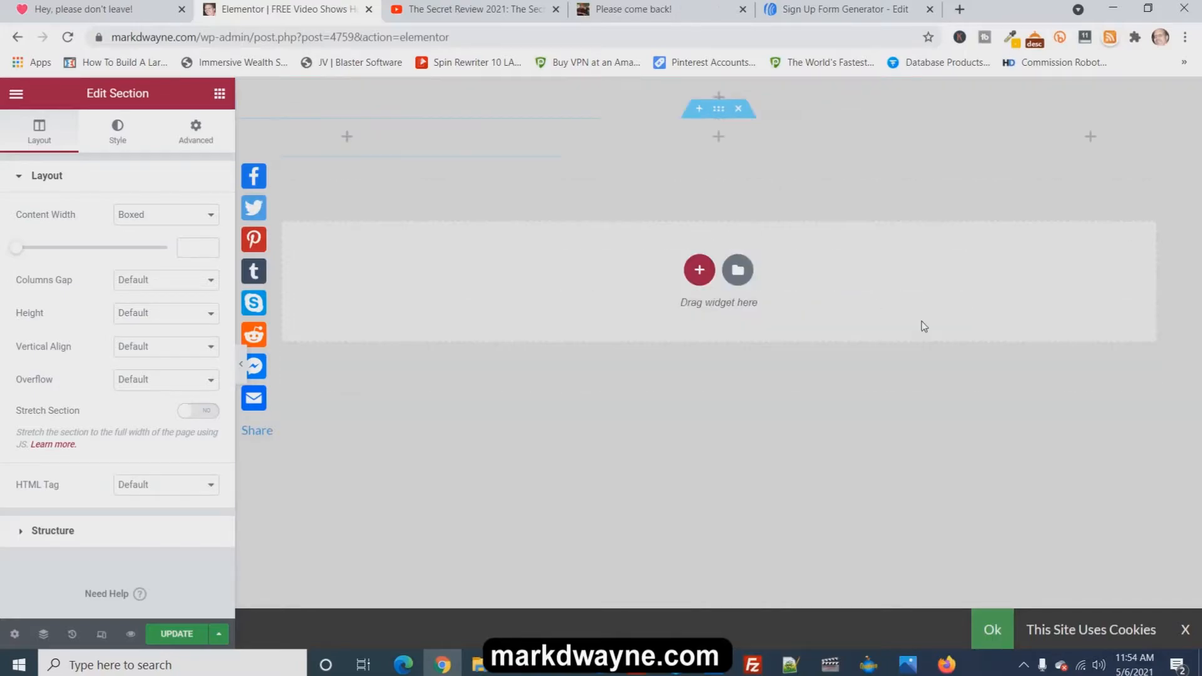
{"action": "left_click", "coordinate": [693, 272]}
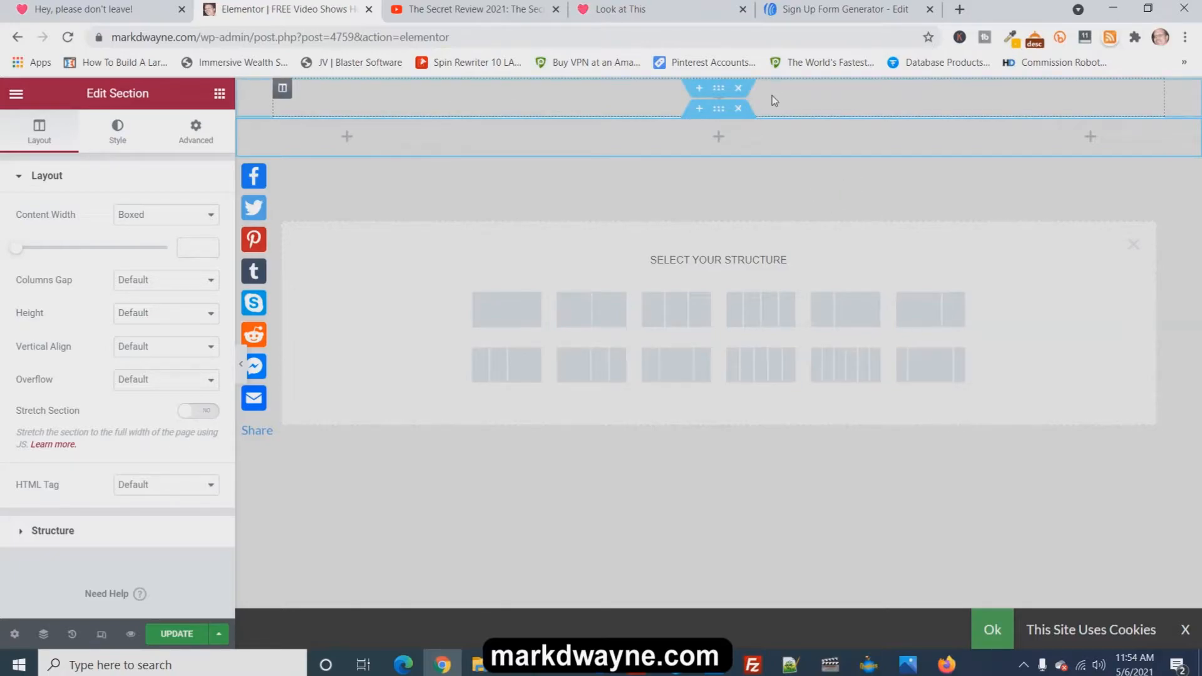
Place a Heading widget in the single-column top section and center its alignment
{"action": "left_click", "coordinate": [772, 95]}
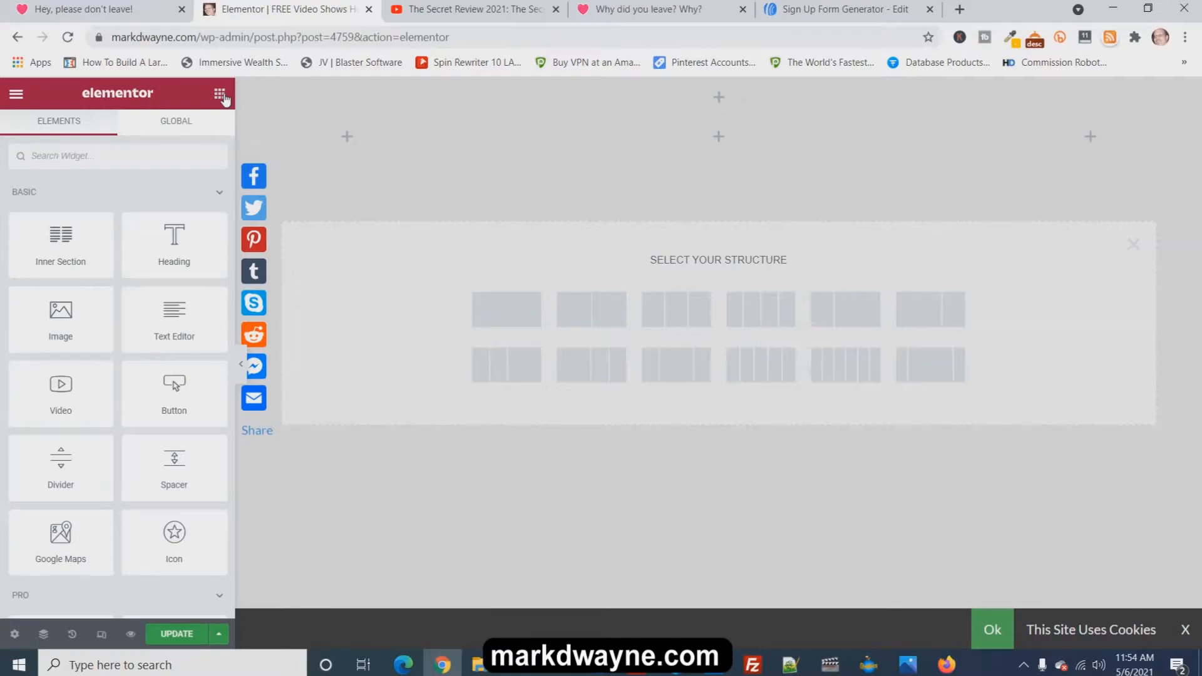
{"action": "left_click_drag", "start_coordinate": [180, 246], "coordinate": [655, 96]}
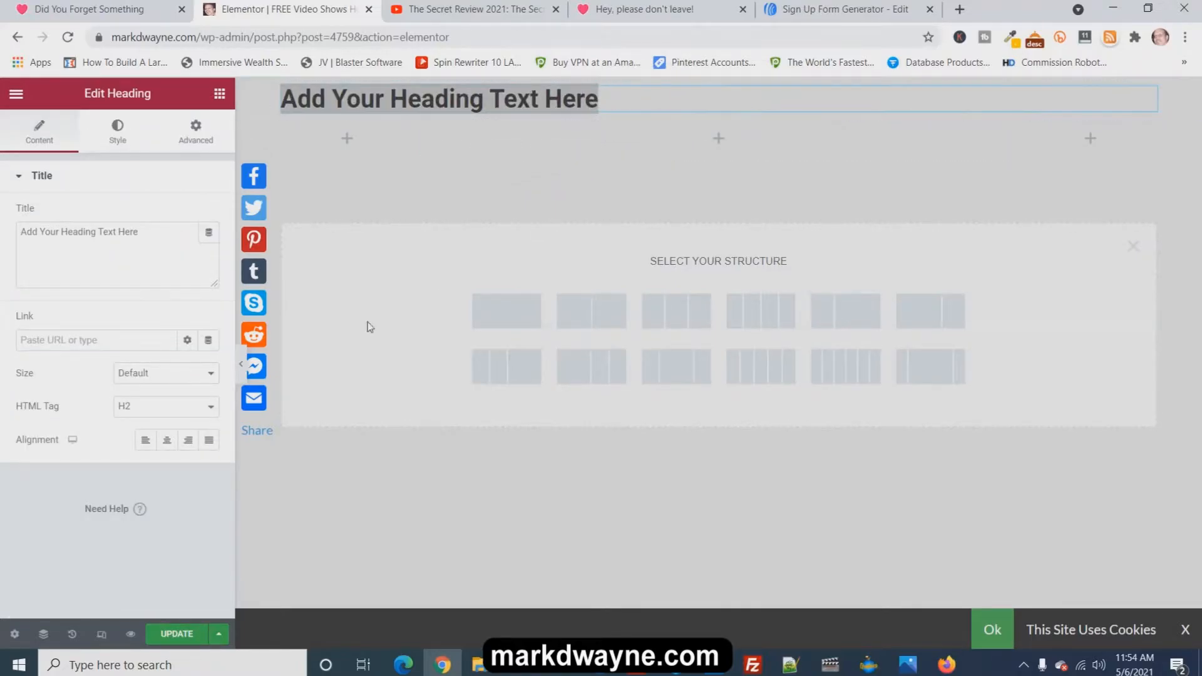
{"action": "left_click", "coordinate": [168, 442]}
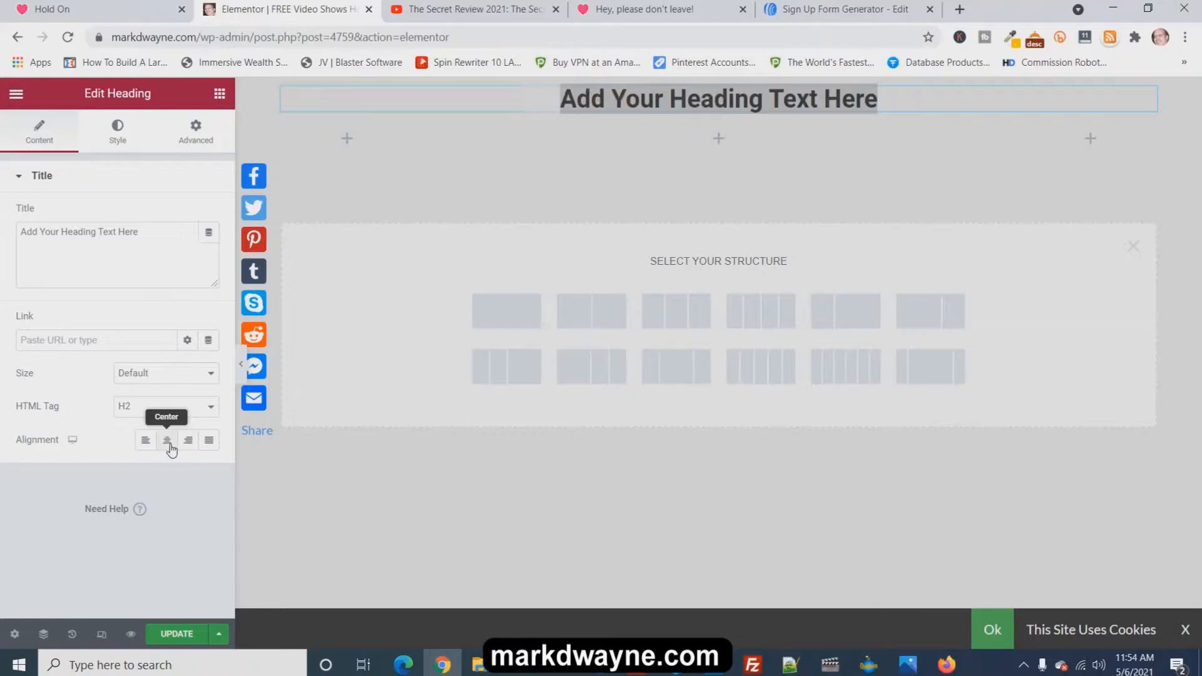
Set the heading's HTML tag to H1 and its size to XXL
{"action": "left_click", "coordinate": [212, 410]}
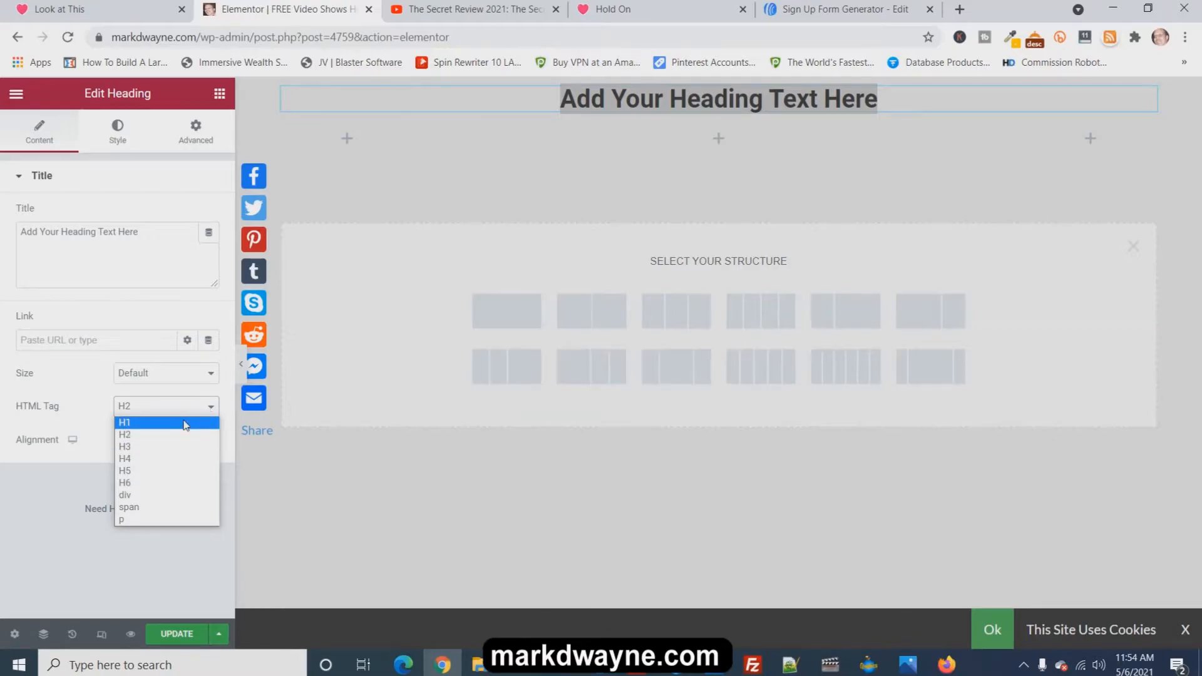
{"action": "left_click", "coordinate": [189, 422]}
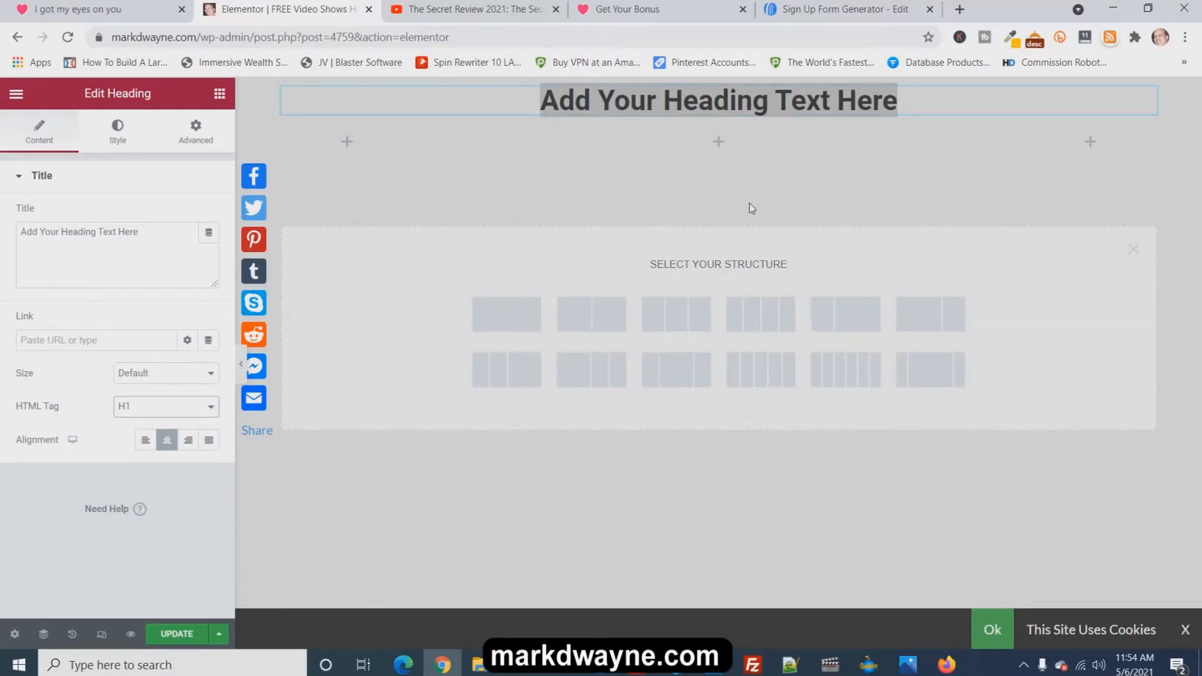
{"action": "left_click", "coordinate": [201, 376]}
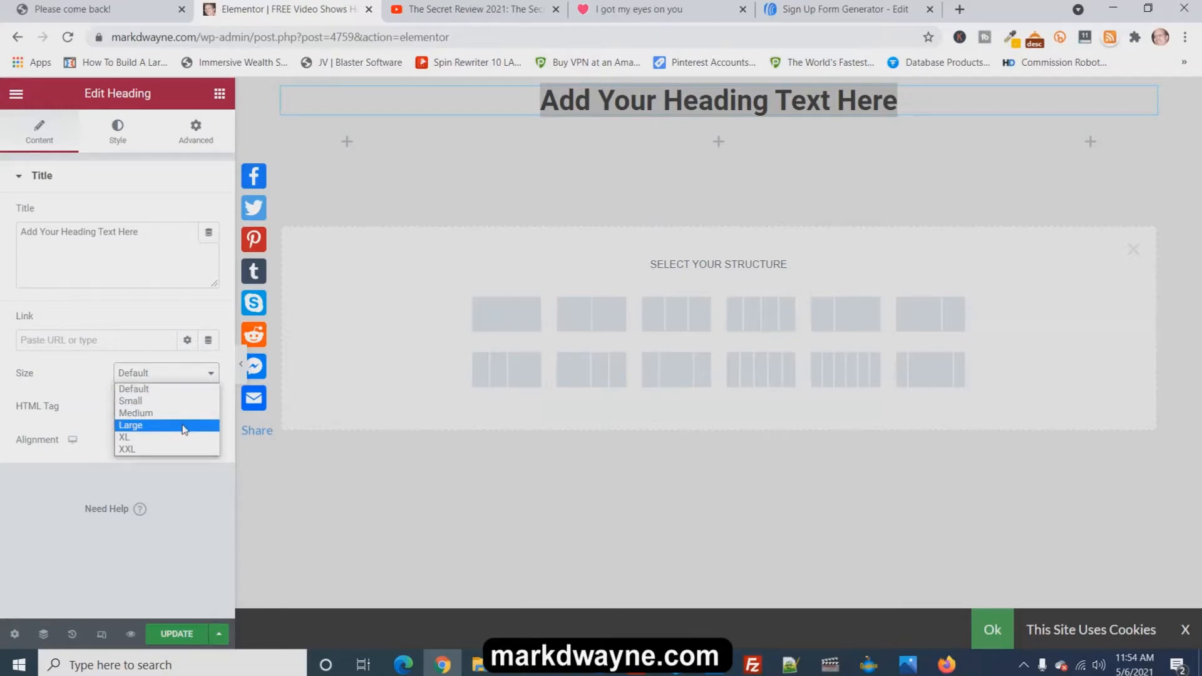
{"action": "left_click", "coordinate": [183, 426]}
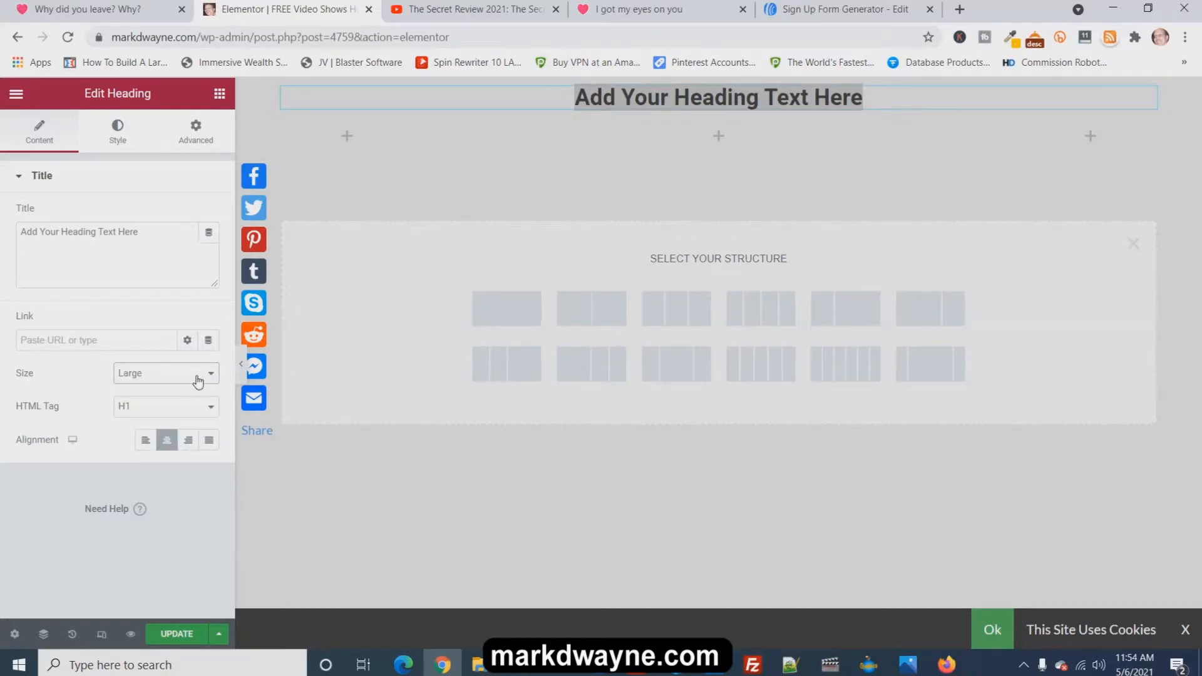
{"action": "left_click", "coordinate": [196, 375]}
{"action": "left_click", "coordinate": [174, 449]}
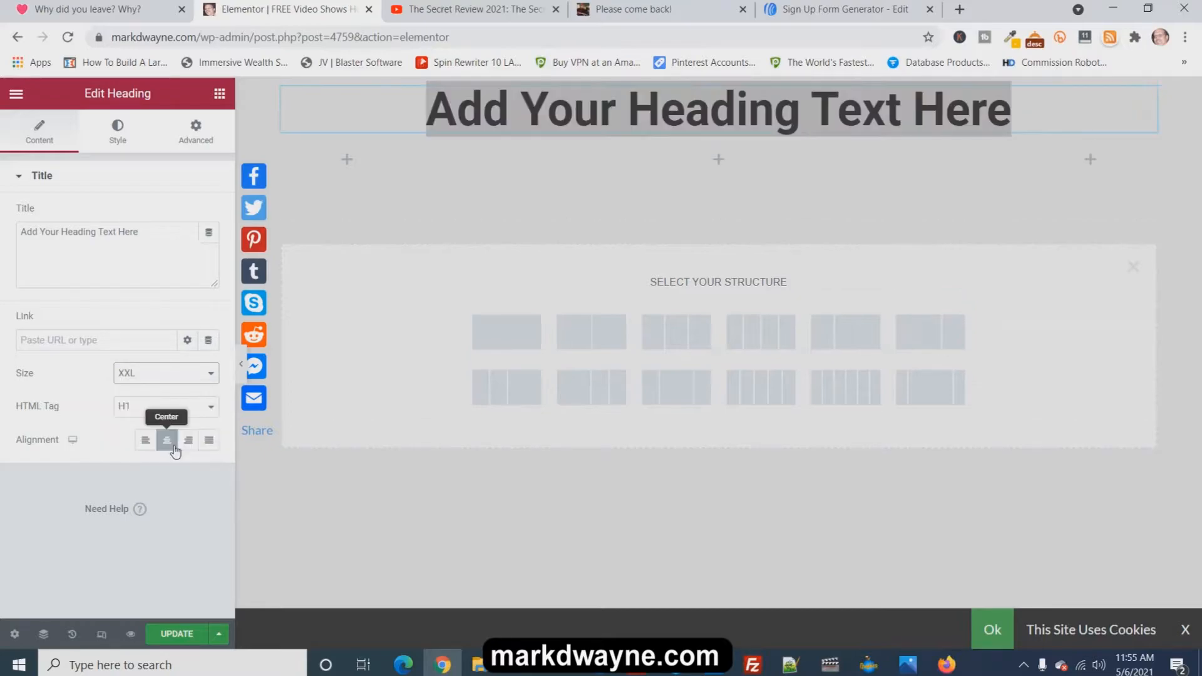
Replace the placeholder heading text with "FREE Video Shows How To Become An eBay Seller"
{"action": "left_click", "coordinate": [1023, 115]}
{"action": "left_click", "coordinate": [1023, 115]}
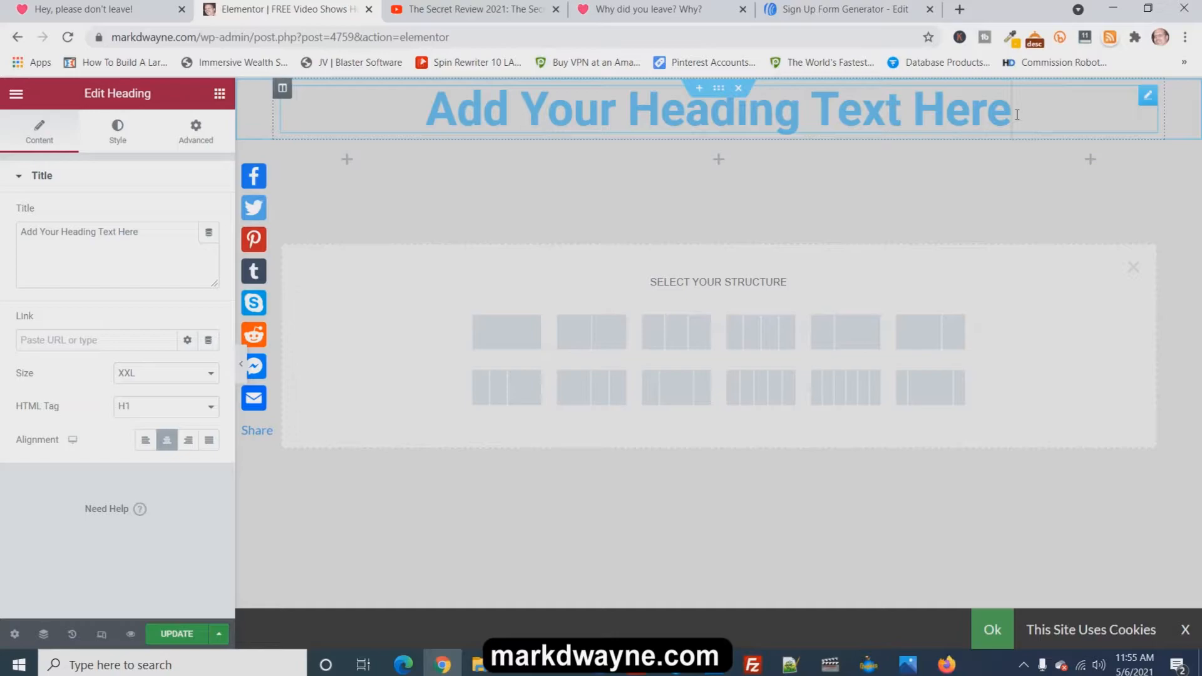
{"action": "key", "text": "BackSpace"}
{"action": "key", "text": "BackSpace"}
{"action": "key", "text": "BackSpace"}
{"action": "key", "text": "BackSpace"}
{"action": "key", "text": "BackSpace"}
{"action": "key", "text": "BackSpace"}
{"action": "key", "text": "BackSpace"}
{"action": "key", "text": "BackSpace"}
{"action": "key", "text": "BackSpace"}
{"action": "key", "text": "BackSpace"}
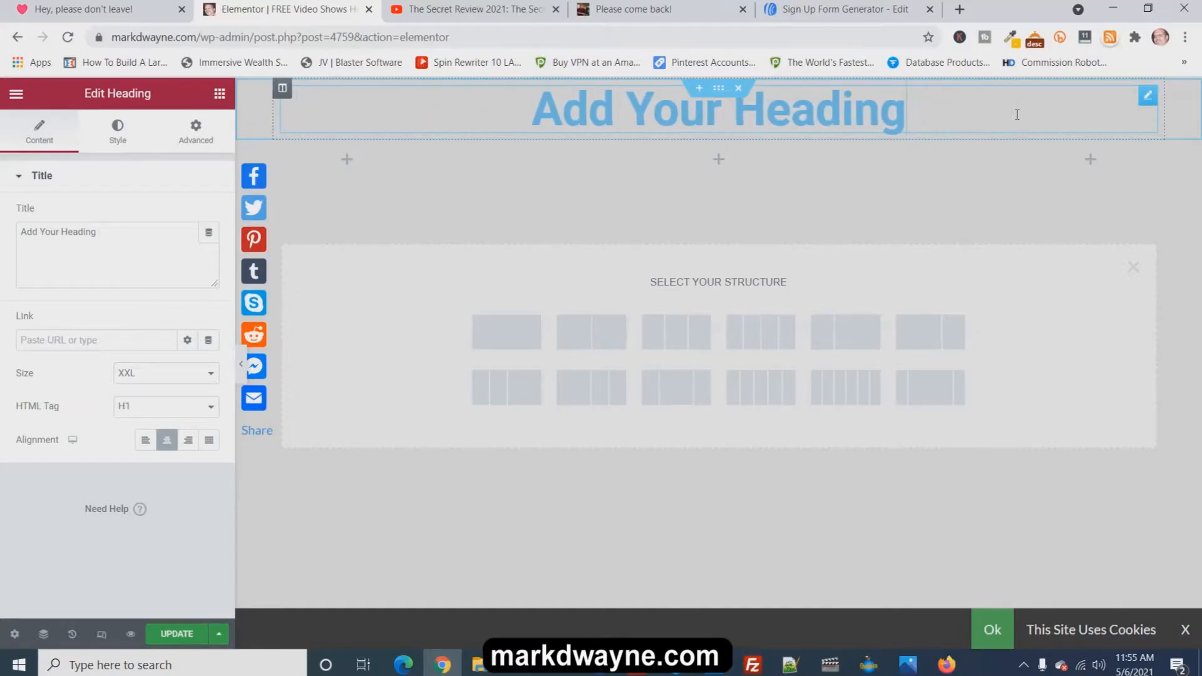
{"action": "left_click", "coordinate": [124, 233]}
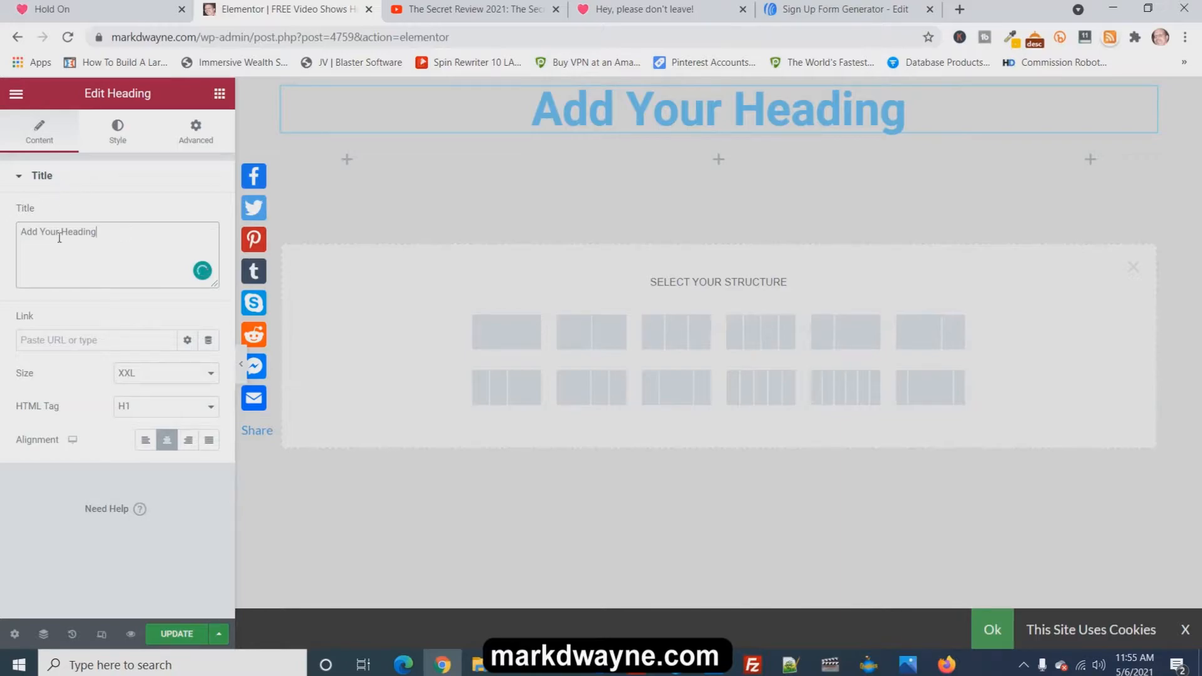
{"action": "left_click", "coordinate": [914, 114]}
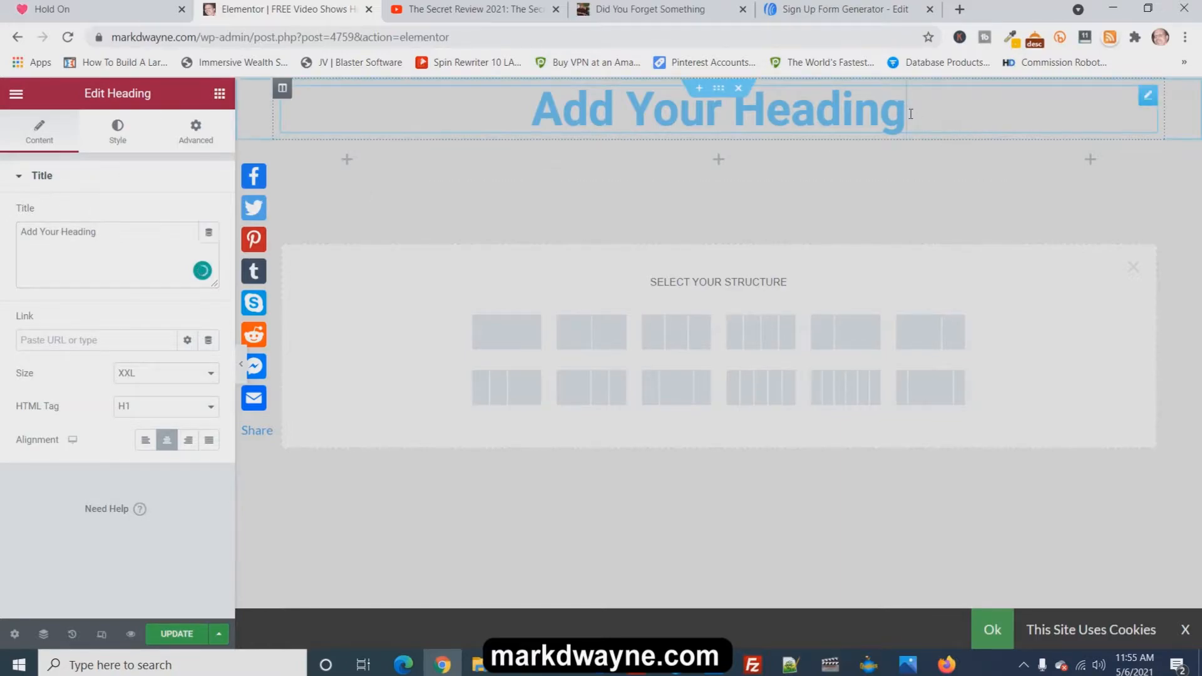
{"action": "key", "text": "BackSpace"}
{"action": "key", "text": "BackSpace"}
{"action": "key", "text": "BackSpace"}
{"action": "key", "text": "BackSpace"}
{"action": "key", "text": "BackSpace"}
{"action": "key", "text": "BackSpace"}
{"action": "key", "text": "BackSpace"}
{"action": "key", "text": "BackSpace"}
{"action": "key", "text": "BackSpace"}
{"action": "key", "text": "BackSpace"}
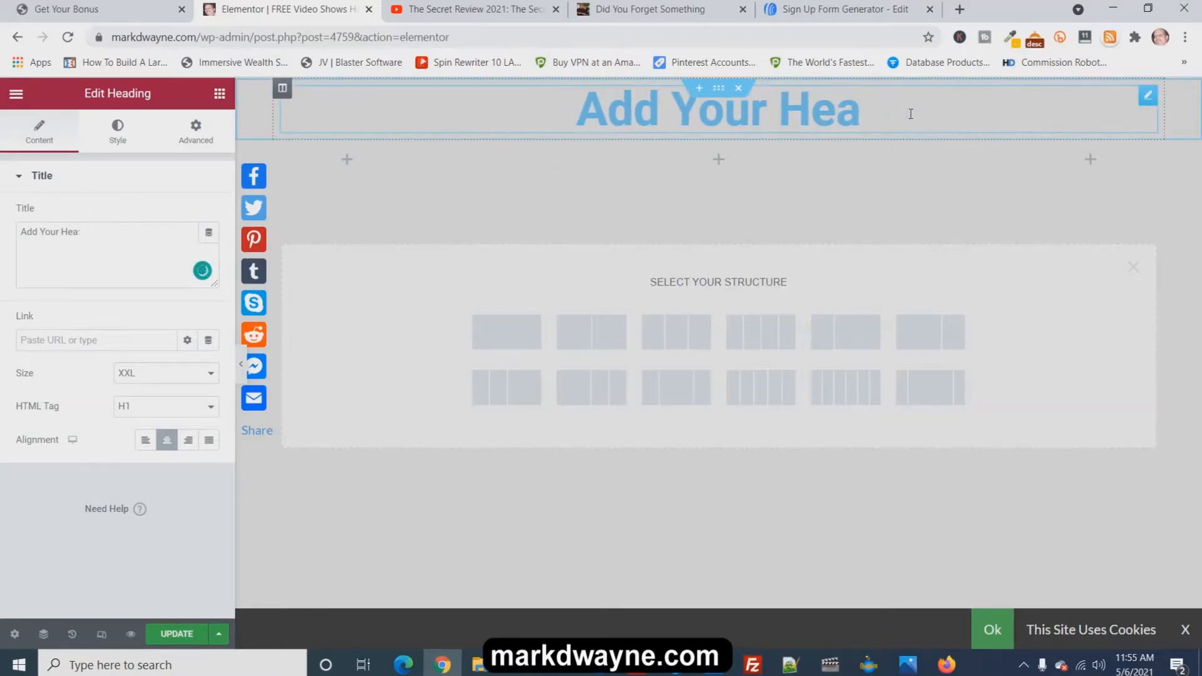
{"action": "key", "text": "BackSpace"}
{"action": "key", "text": "BackSpace"}
{"action": "key", "text": "BackSpace"}
{"action": "key", "text": "BackSpace"}
{"action": "key", "text": "BackSpace"}
{"action": "key", "text": "BackSpace"}
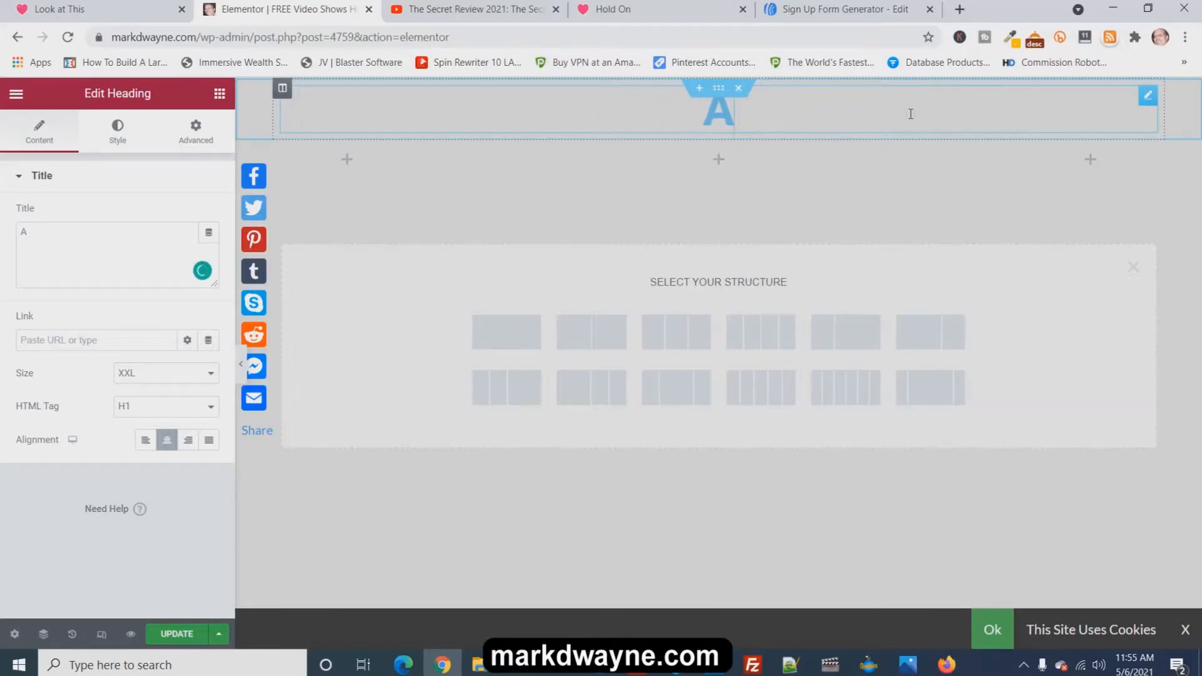
{"action": "type", "text": "FREE Video Shows How To Become An eBay Seller"}
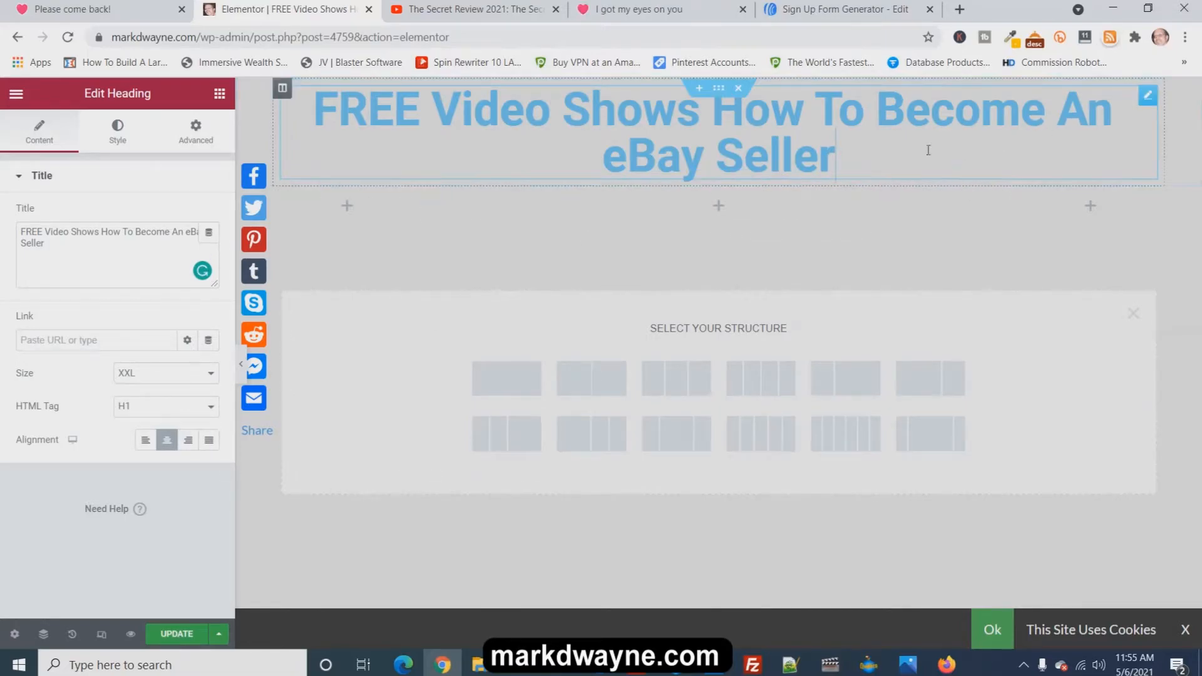
Set the heading's size to XL, keeping its H1 tag, and close the section structure chooser
{"action": "left_click", "coordinate": [179, 408]}
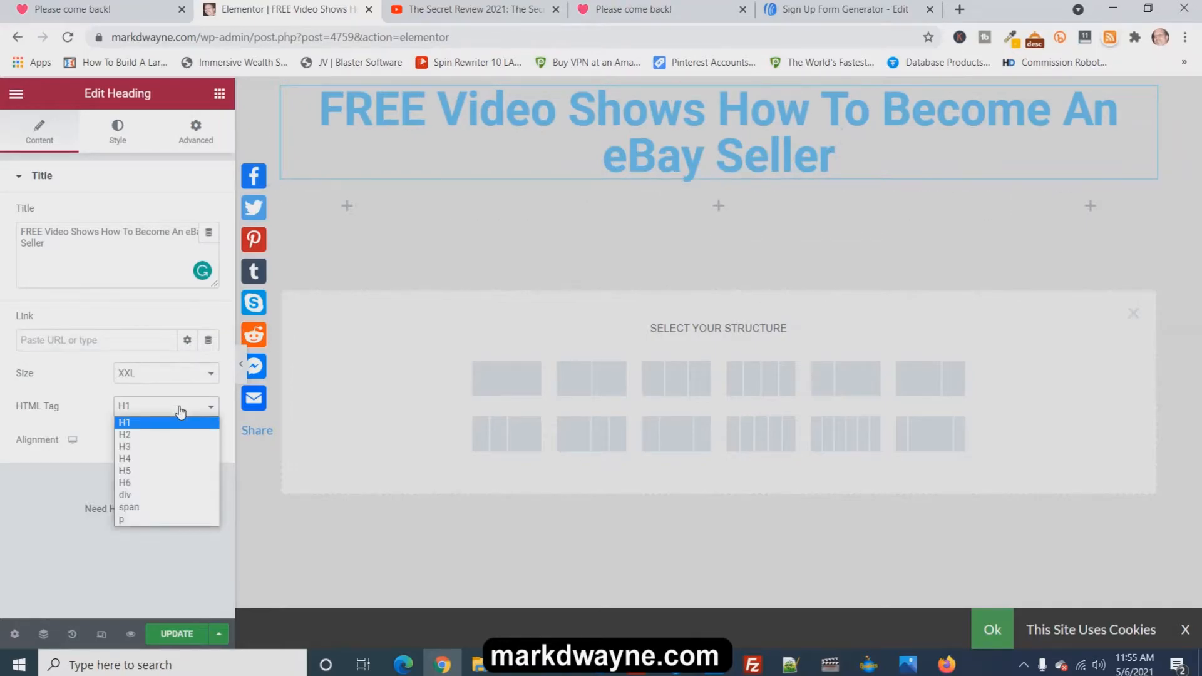
{"action": "left_click", "coordinate": [182, 411]}
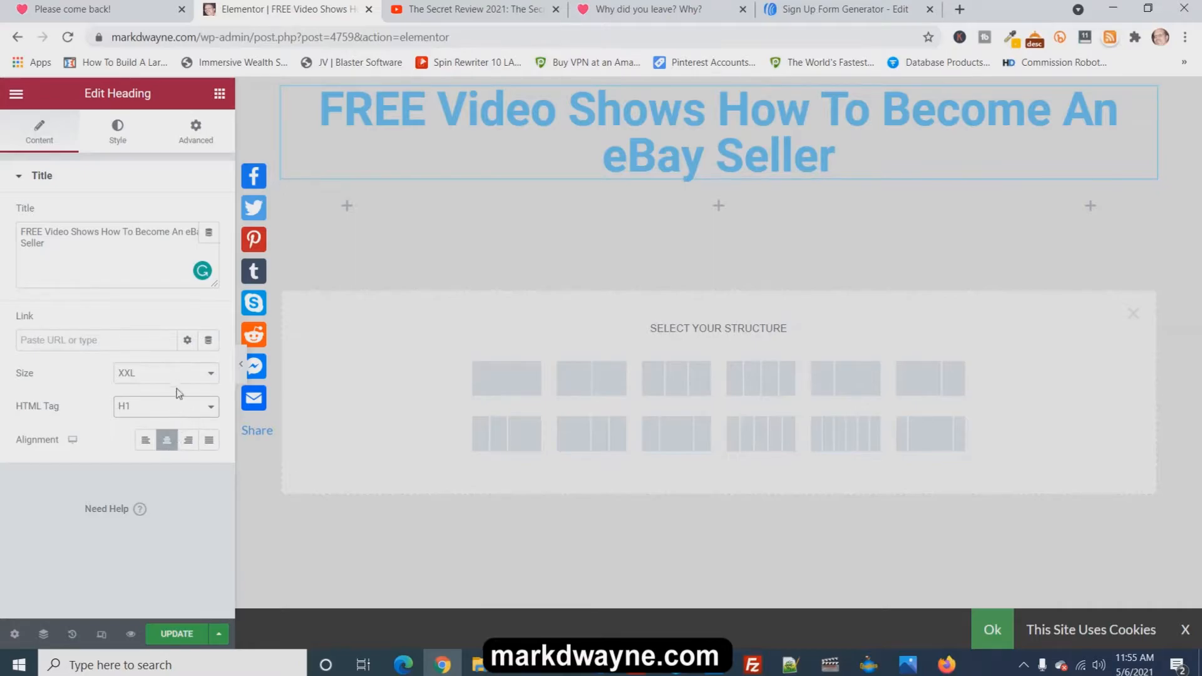
{"action": "left_click", "coordinate": [184, 375]}
{"action": "left_click", "coordinate": [170, 437]}
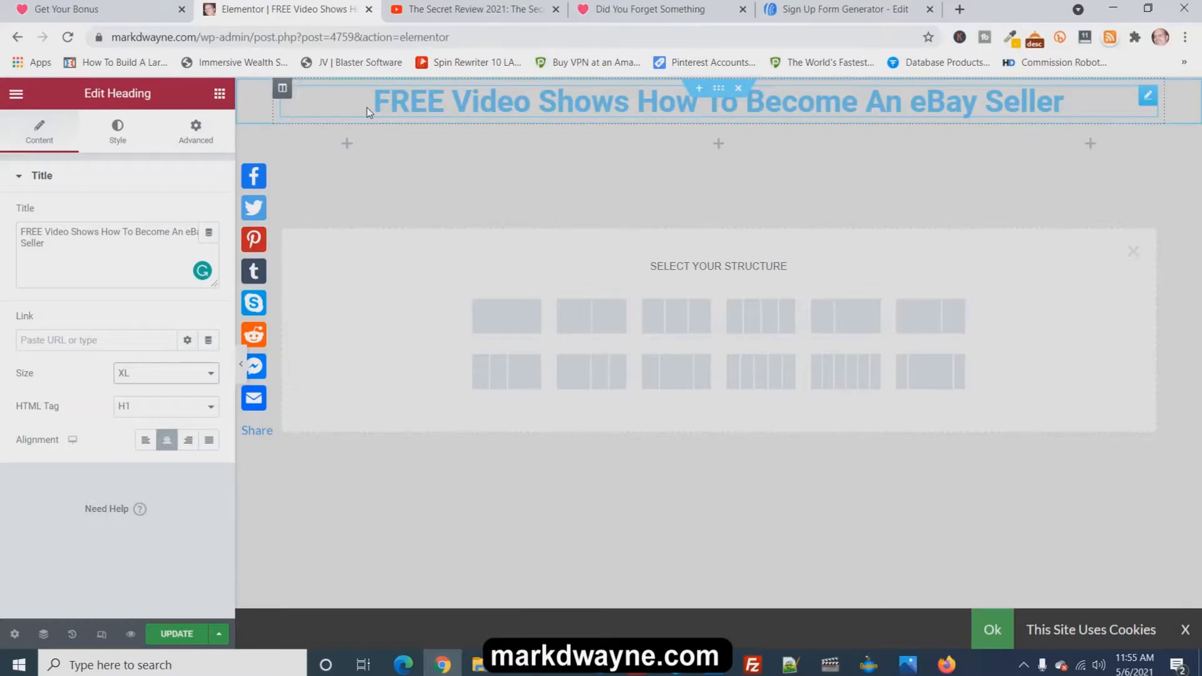
{"action": "left_click_drag", "start_coordinate": [376, 101], "coordinate": [482, 100]}
{"action": "left_click", "coordinate": [527, 173]}
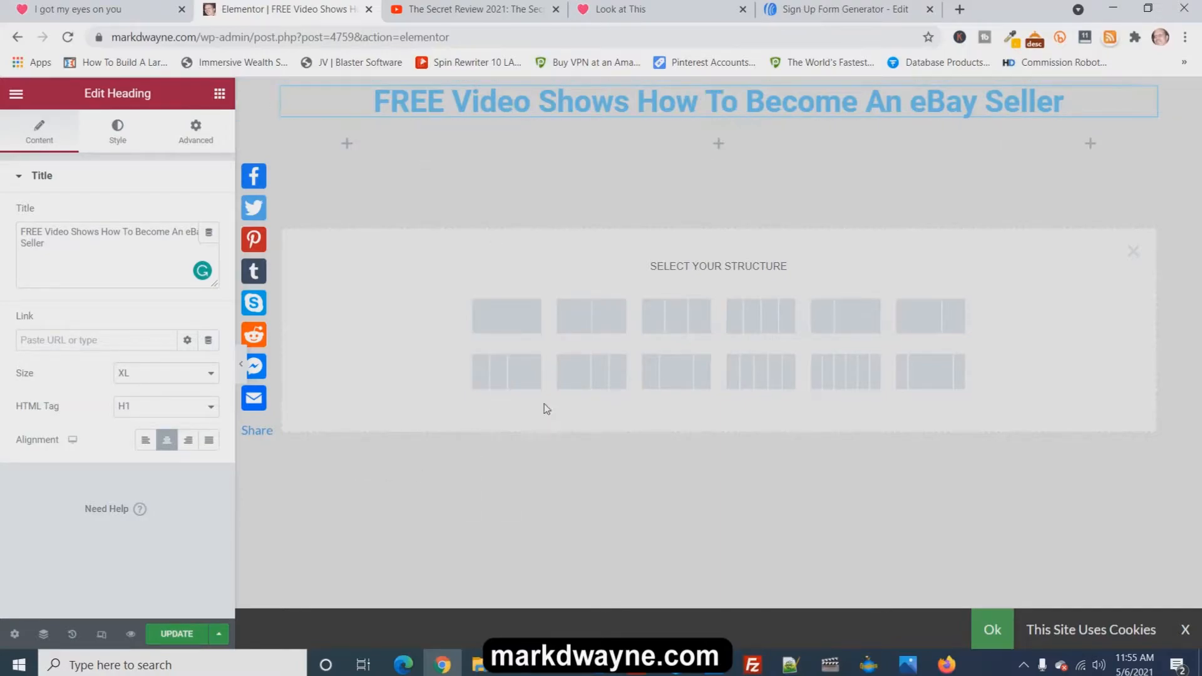
{"action": "left_click", "coordinate": [386, 480]}
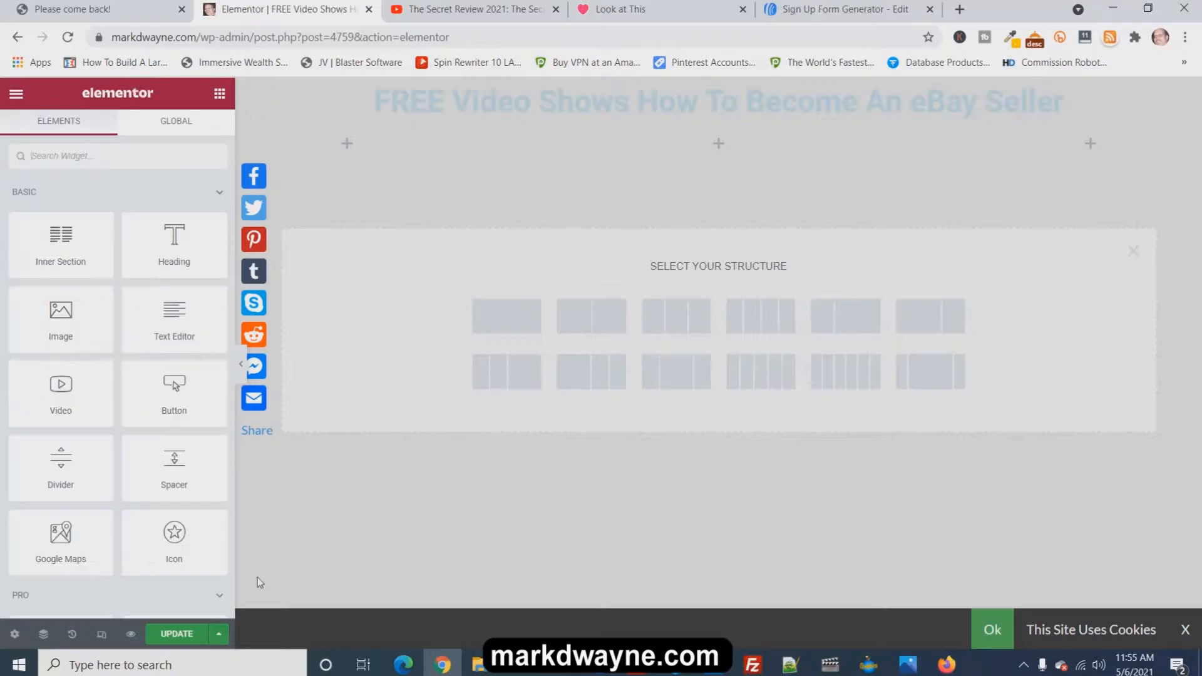
{"action": "left_click", "coordinate": [1133, 252]}
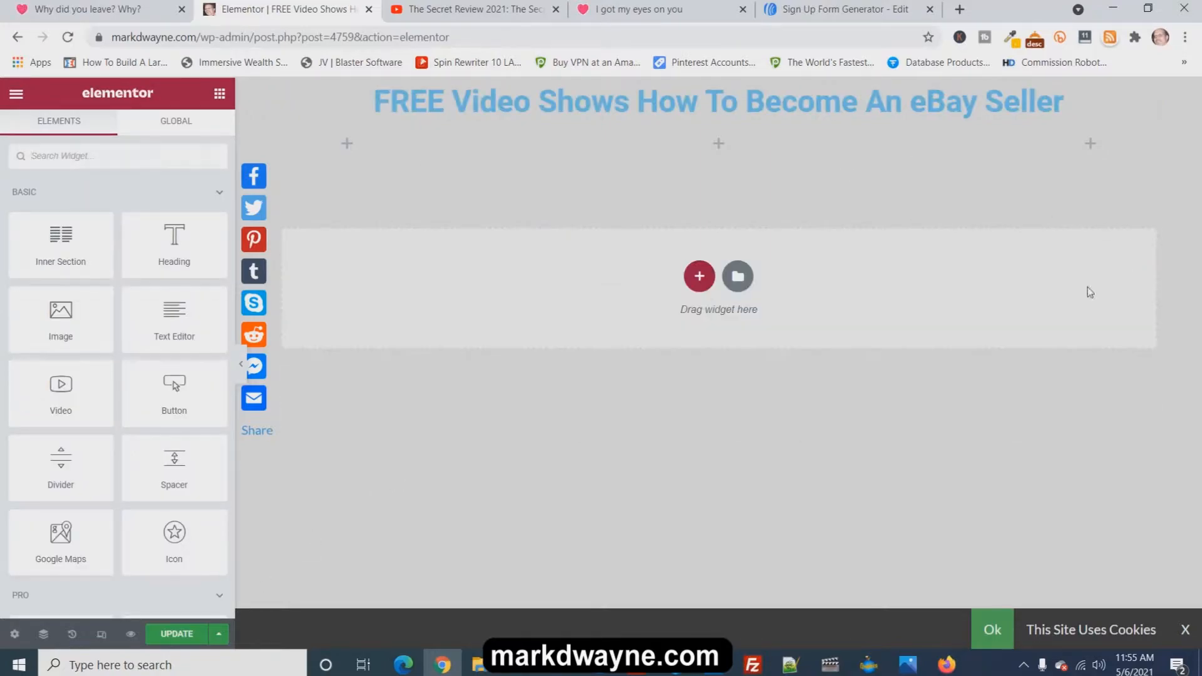
Give the page body a classic background with color #000000 and update the page
{"action": "left_click", "coordinate": [14, 635]}
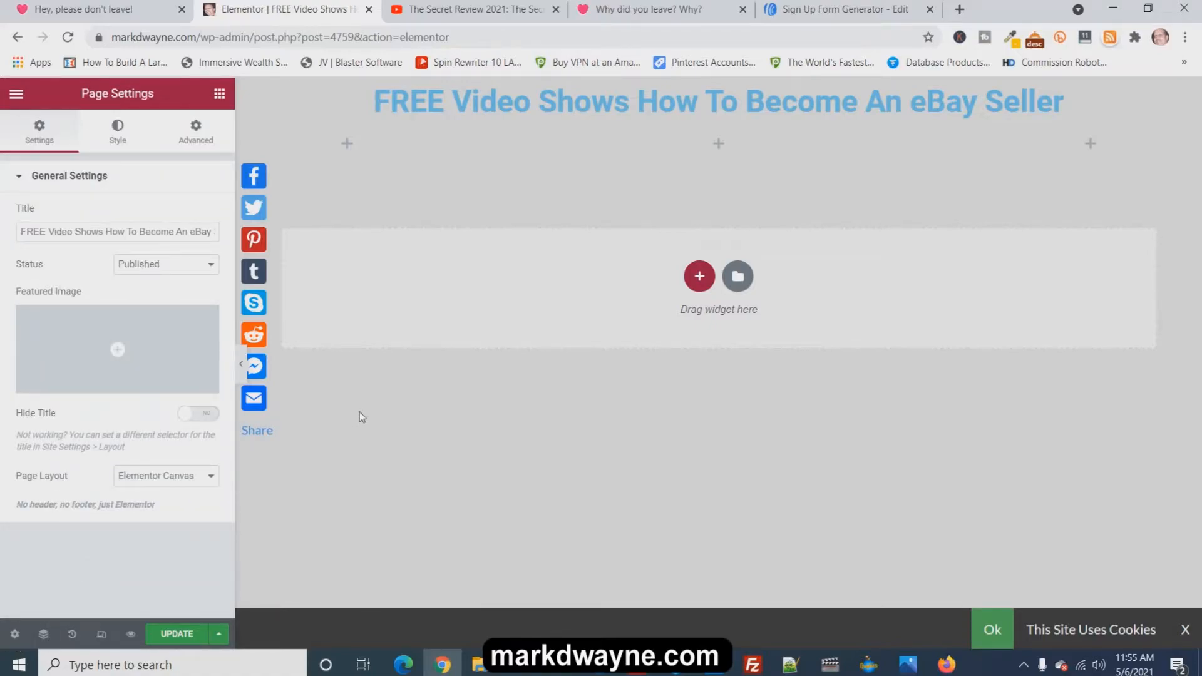
{"action": "left_click", "coordinate": [126, 150]}
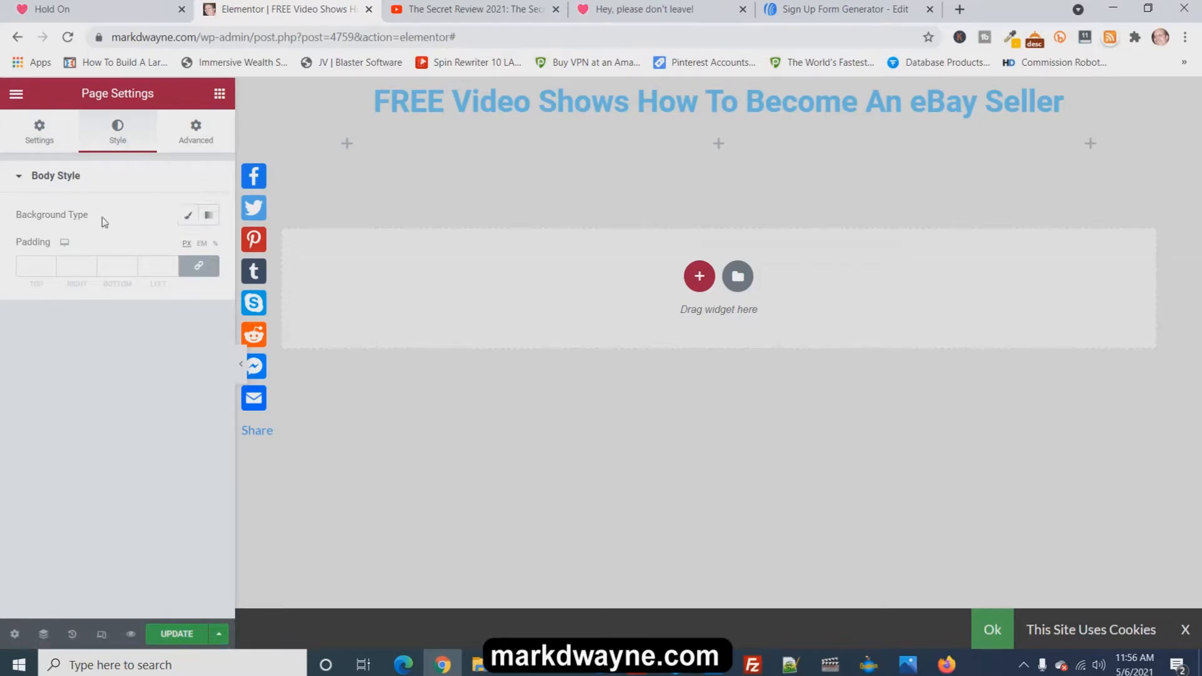
{"action": "left_click", "coordinate": [189, 217]}
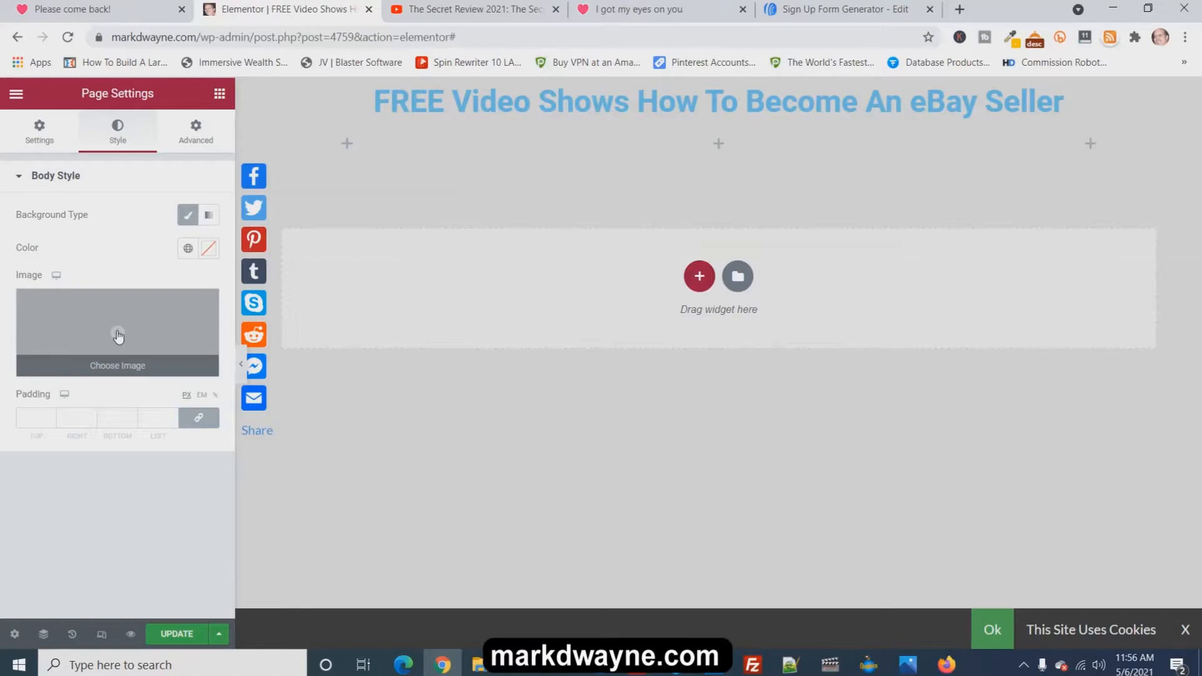
{"action": "left_click", "coordinate": [210, 253]}
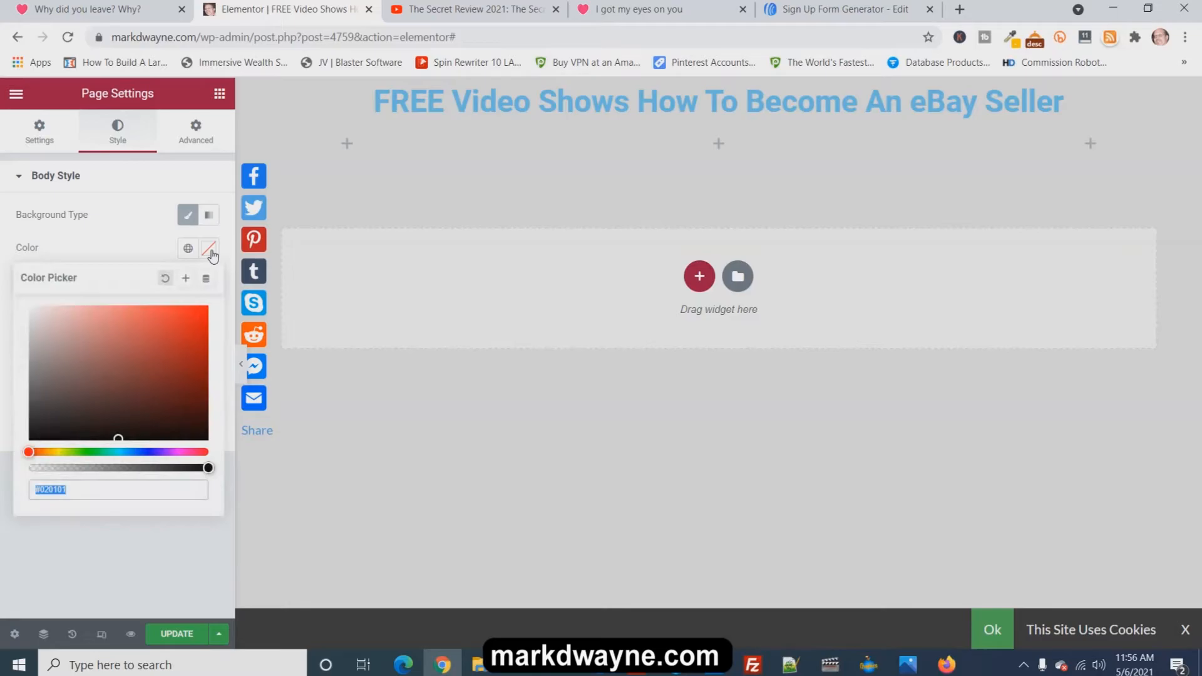
{"action": "left_click", "coordinate": [165, 410]}
{"action": "left_click_drag", "start_coordinate": [172, 416], "coordinate": [208, 449]}
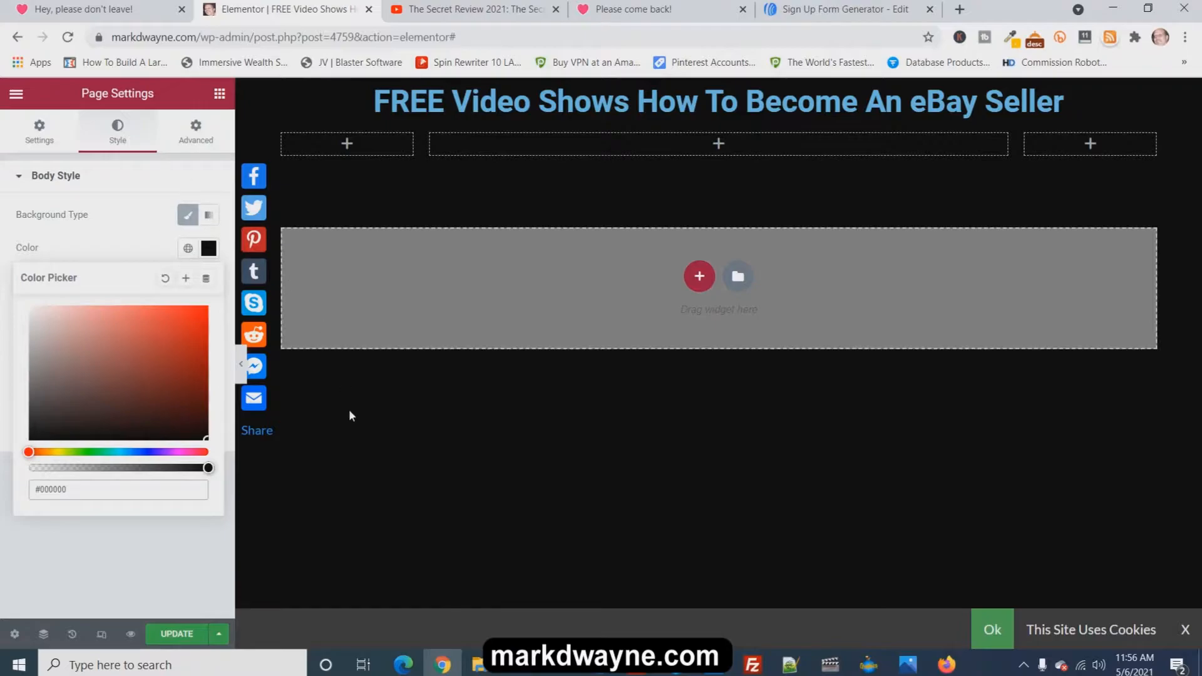
{"action": "left_click", "coordinate": [177, 634]}
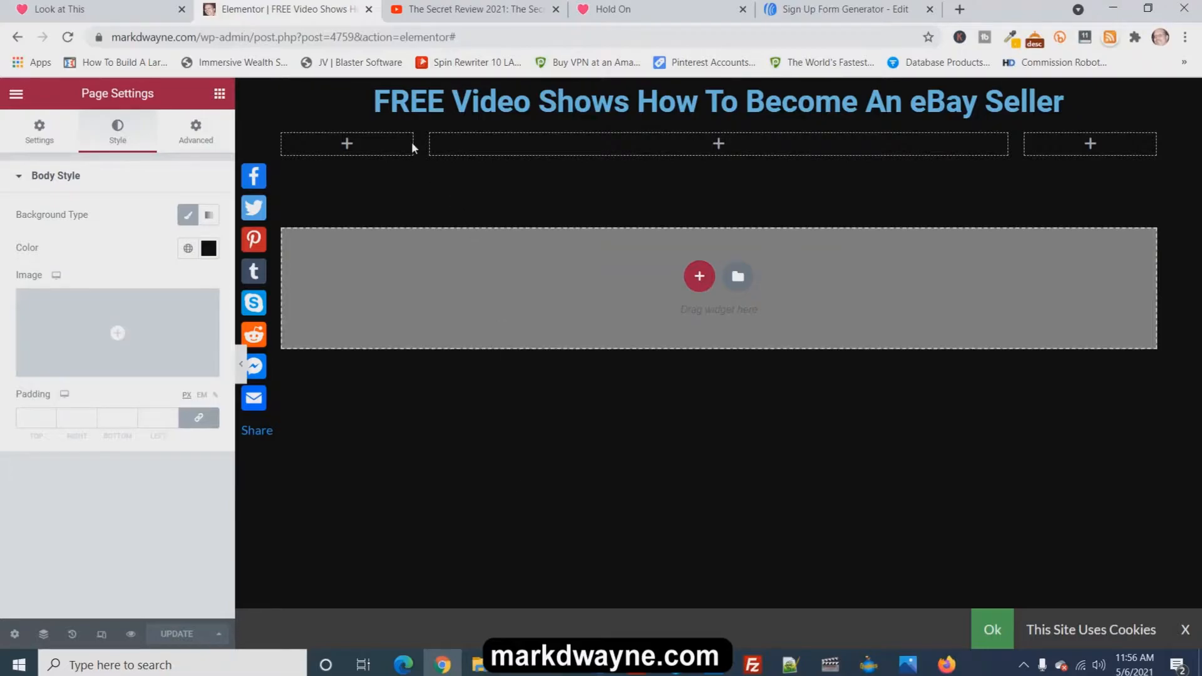
Set the heading's text color to #FFFFFF
{"action": "left_click_drag", "start_coordinate": [376, 100], "coordinate": [1071, 102]}
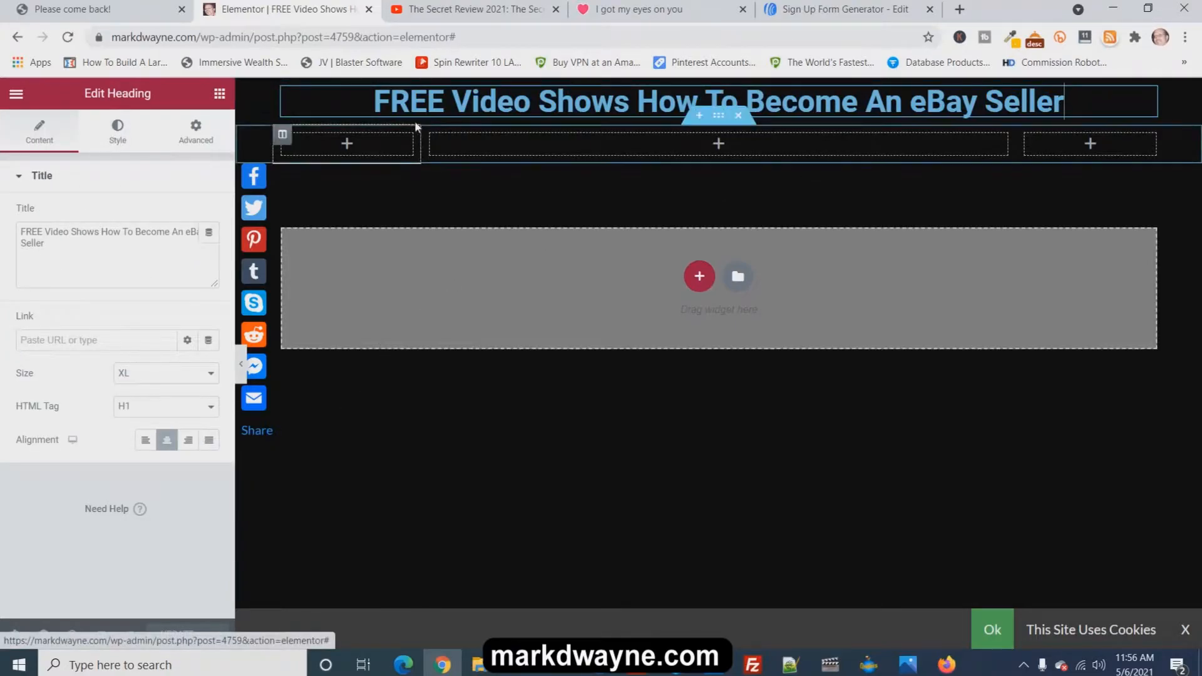
{"action": "left_click", "coordinate": [124, 142]}
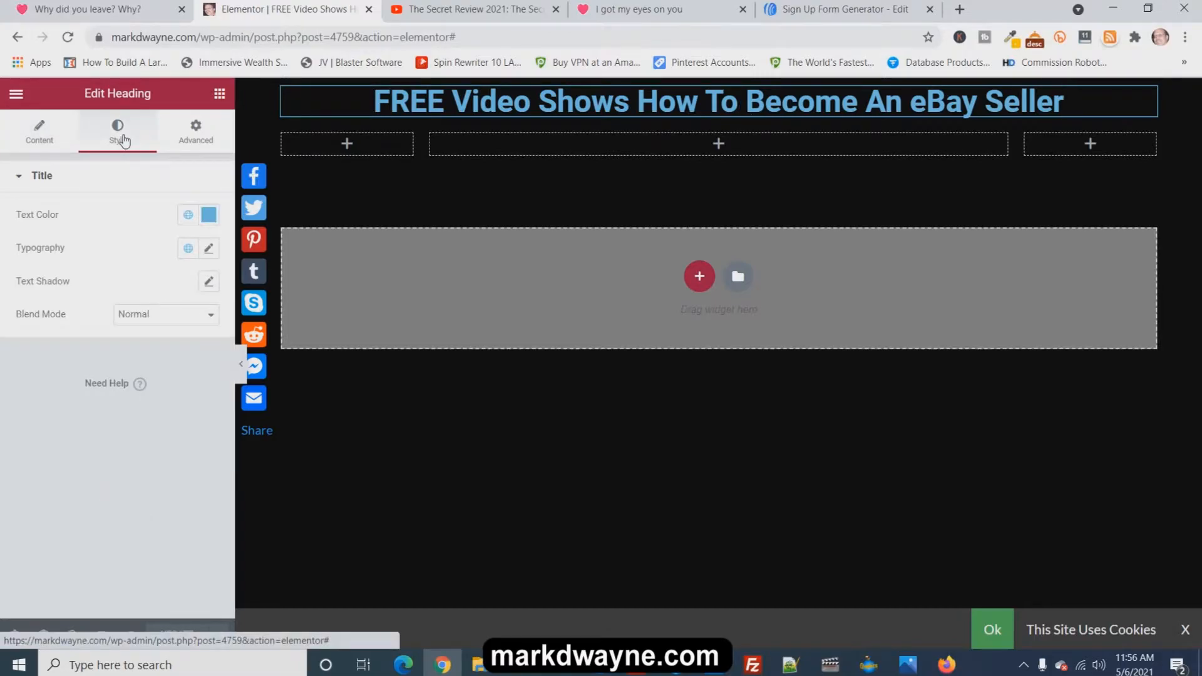
{"action": "left_click", "coordinate": [209, 215]}
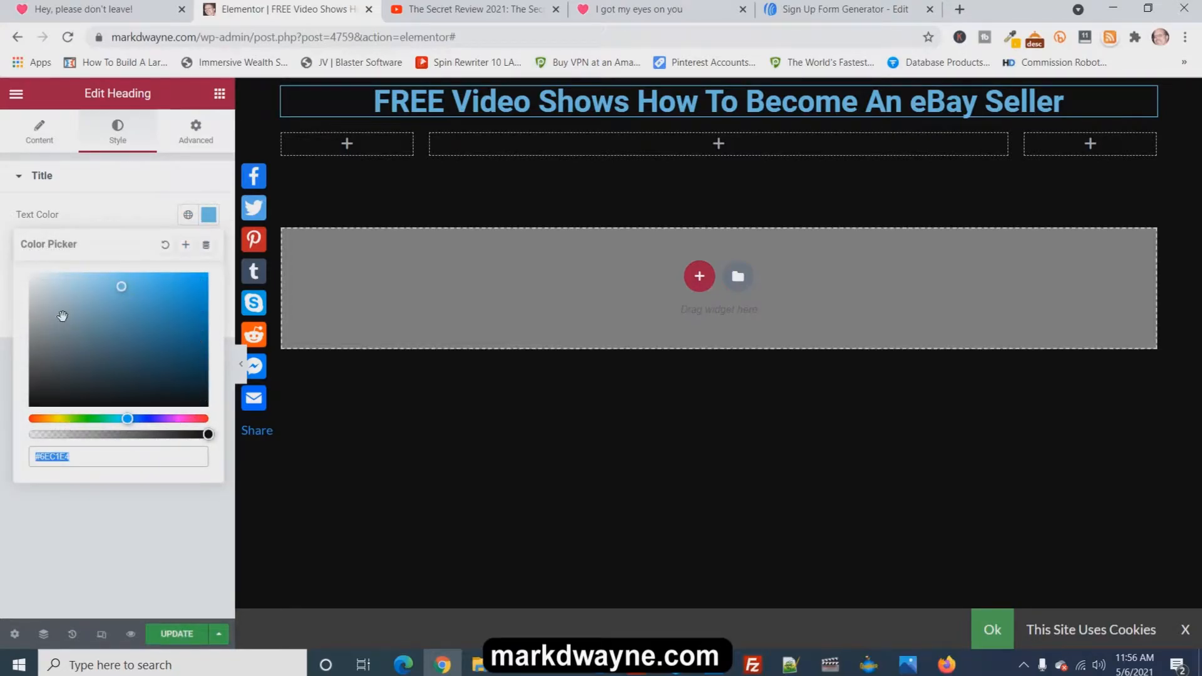
{"action": "type", "text": "#FFFFFF"}
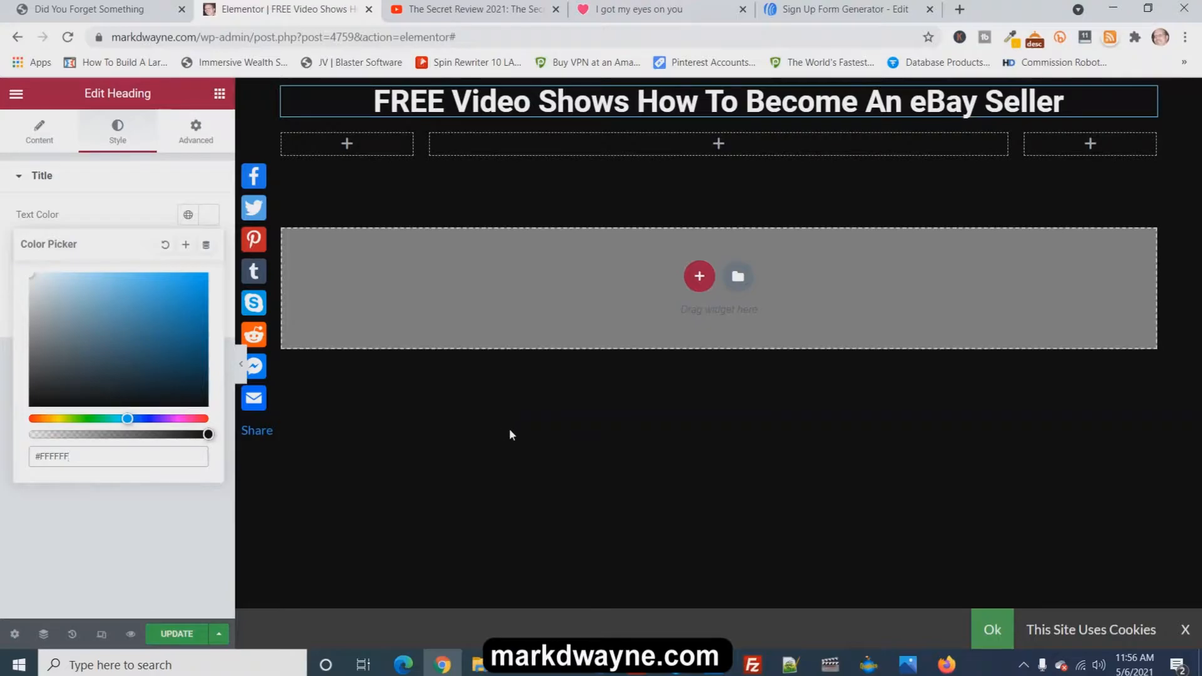
{"action": "left_click", "coordinate": [510, 430]}
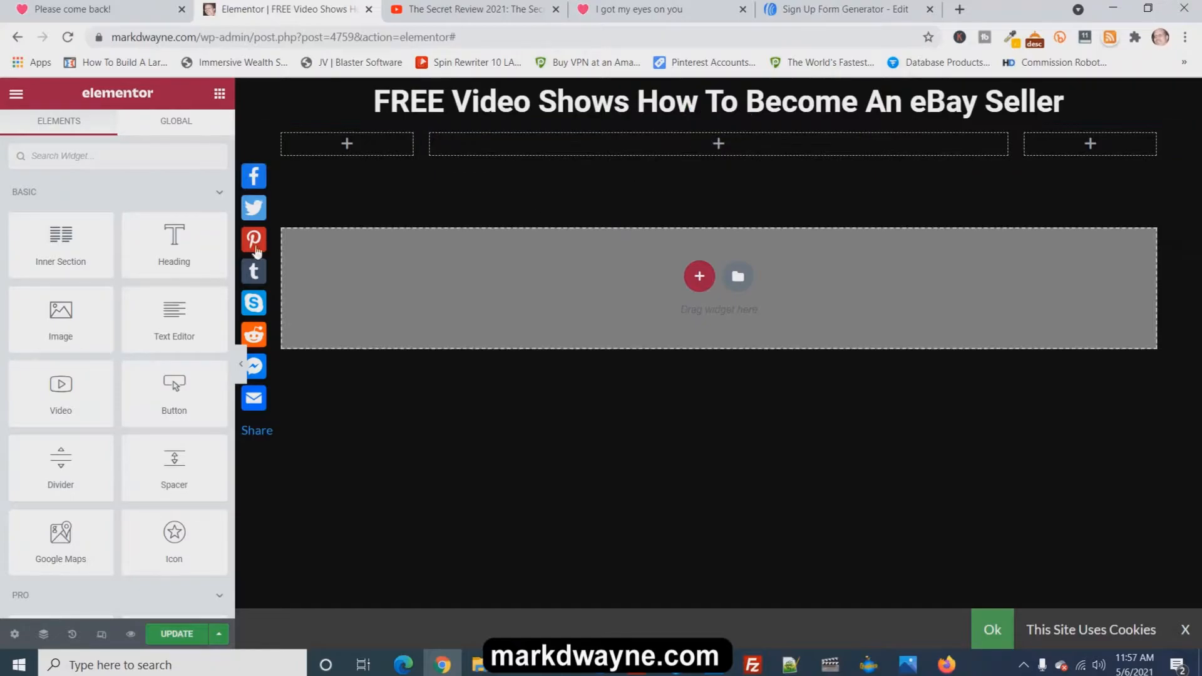
Place an HTML widget in the wide middle column of the three-column section
{"action": "scroll", "coordinate": [168, 268], "scroll_direction": "down", "scroll_amount": 3}
{"action": "scroll", "coordinate": [168, 268], "scroll_direction": "down", "scroll_amount": 15}
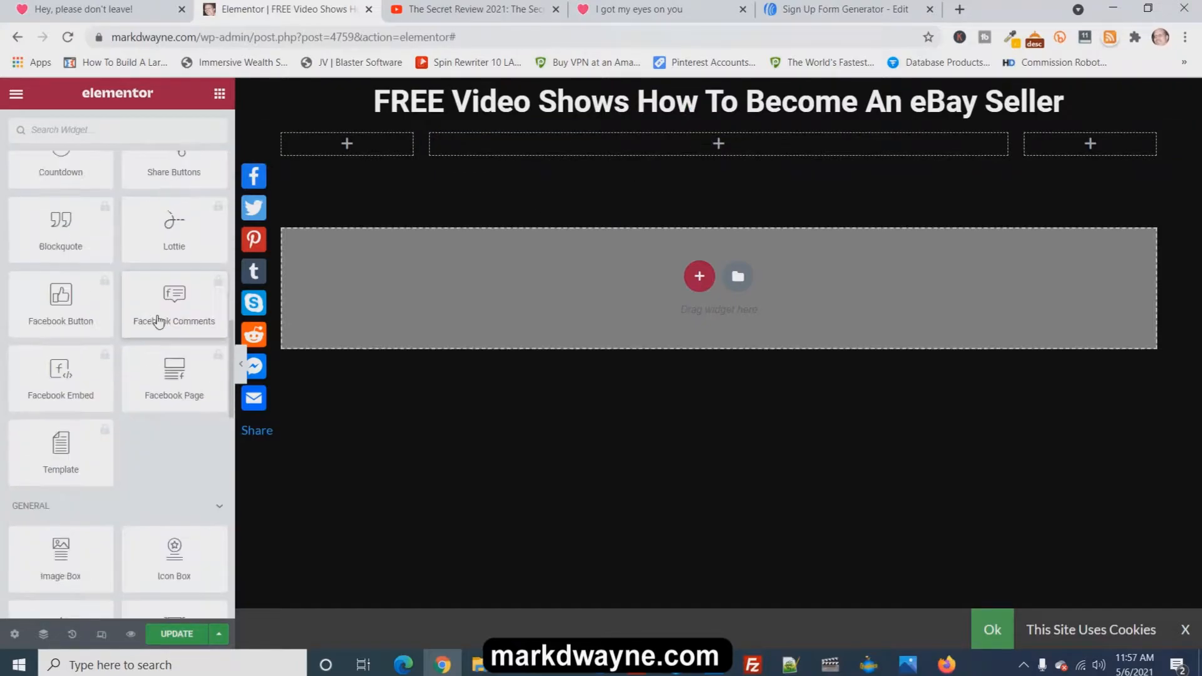
{"action": "scroll", "coordinate": [154, 333], "scroll_direction": "down", "scroll_amount": 10}
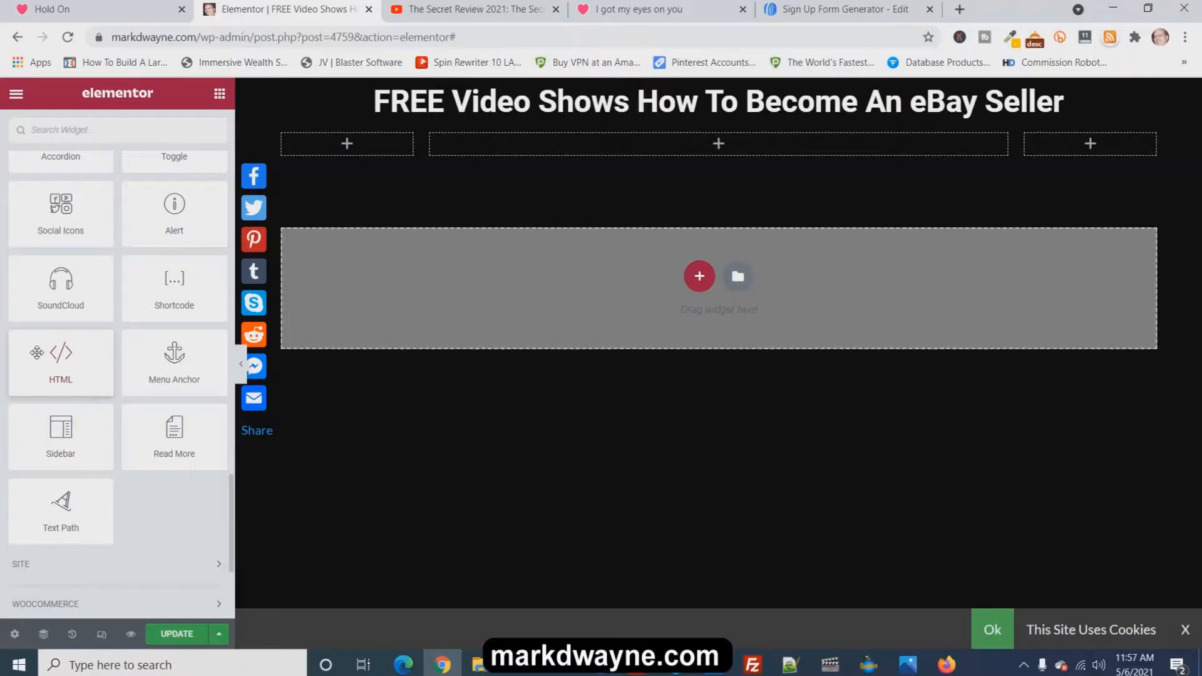
{"action": "left_click_drag", "start_coordinate": [65, 364], "coordinate": [705, 148]}
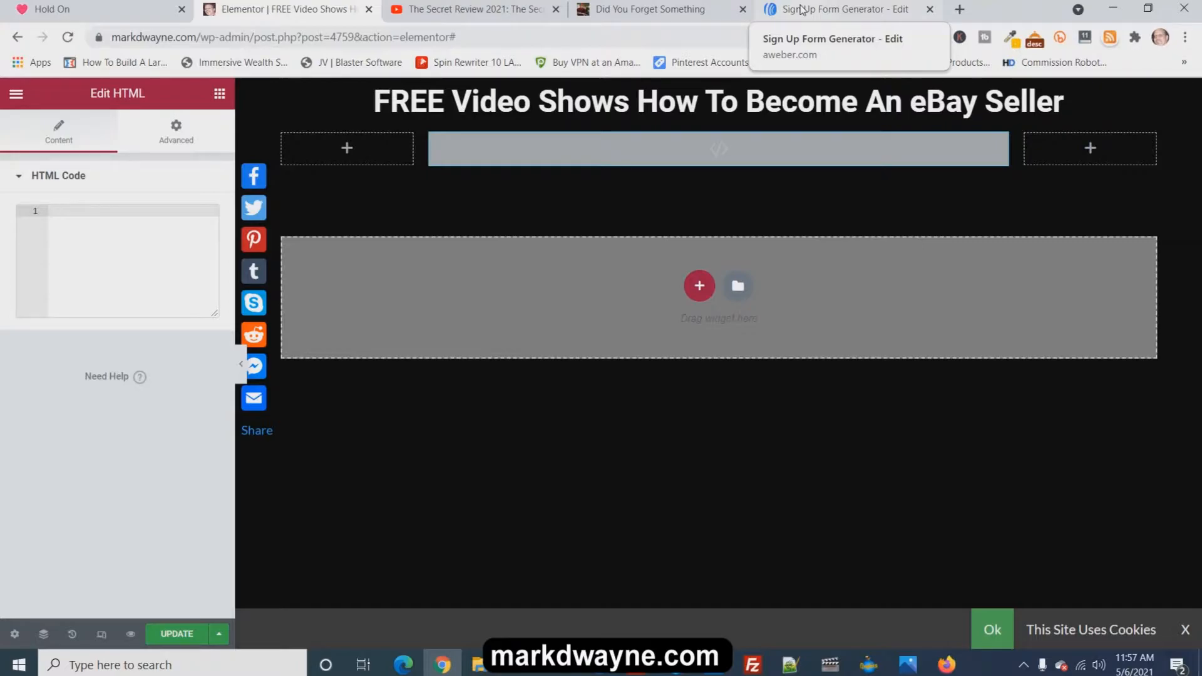
Switch to the AWeber sign-up form editor, load the Simple template in its Basic style, and delete the form's Name field
{"action": "left_click", "coordinate": [802, 9]}
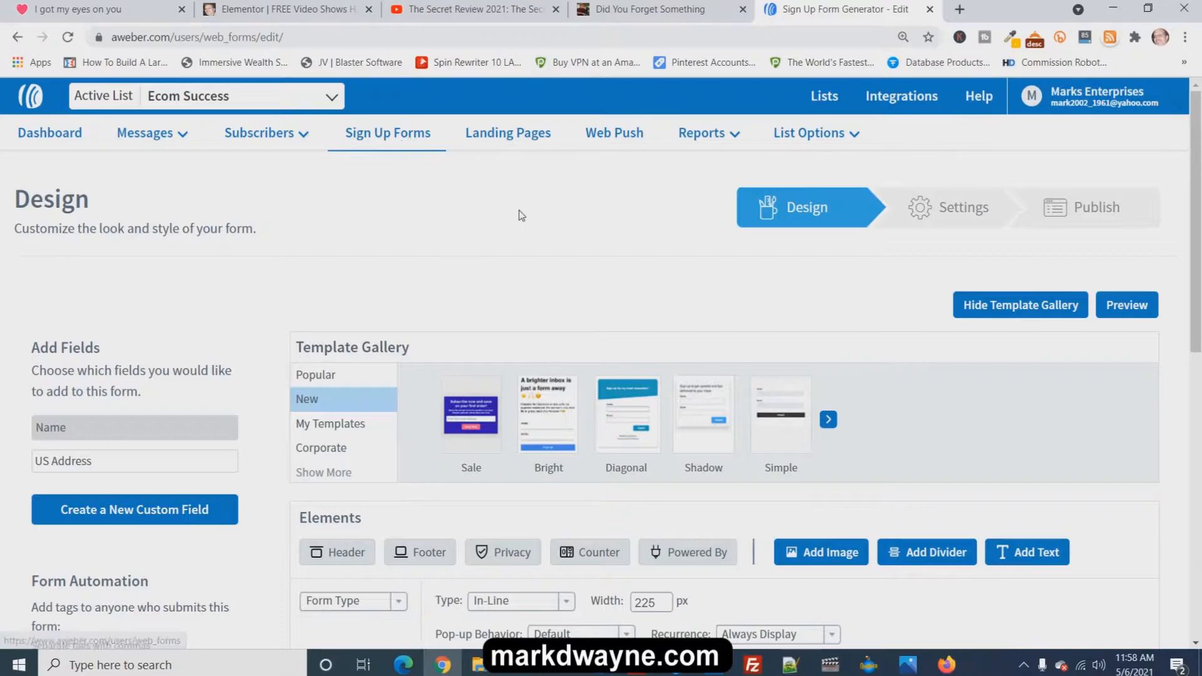
{"action": "scroll", "coordinate": [521, 215], "scroll_direction": "down", "scroll_amount": 4}
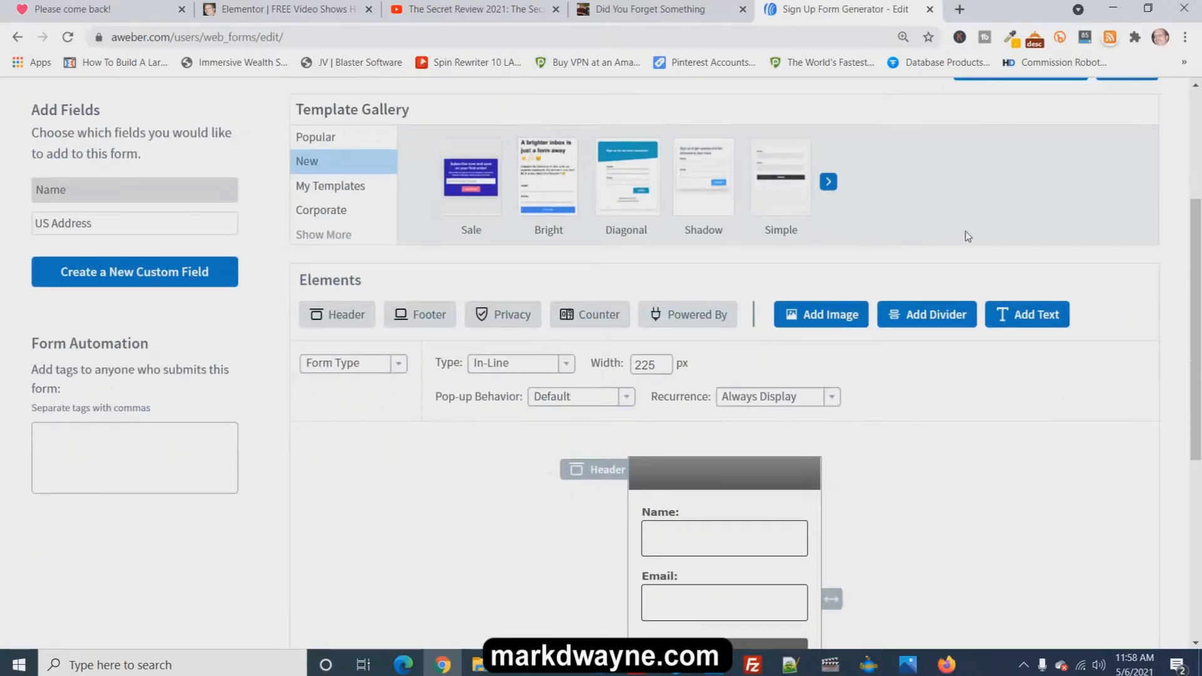
{"action": "scroll", "coordinate": [739, 310], "scroll_direction": "up", "scroll_amount": 3}
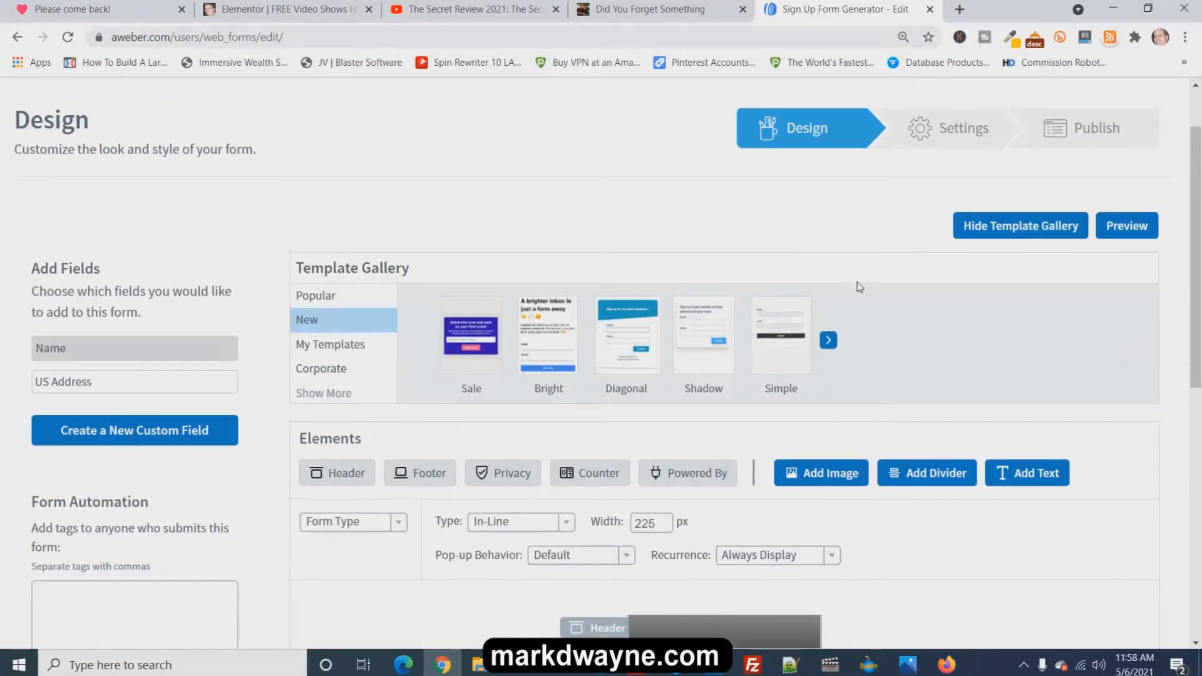
{"action": "scroll", "coordinate": [855, 283], "scroll_direction": "down", "scroll_amount": 1}
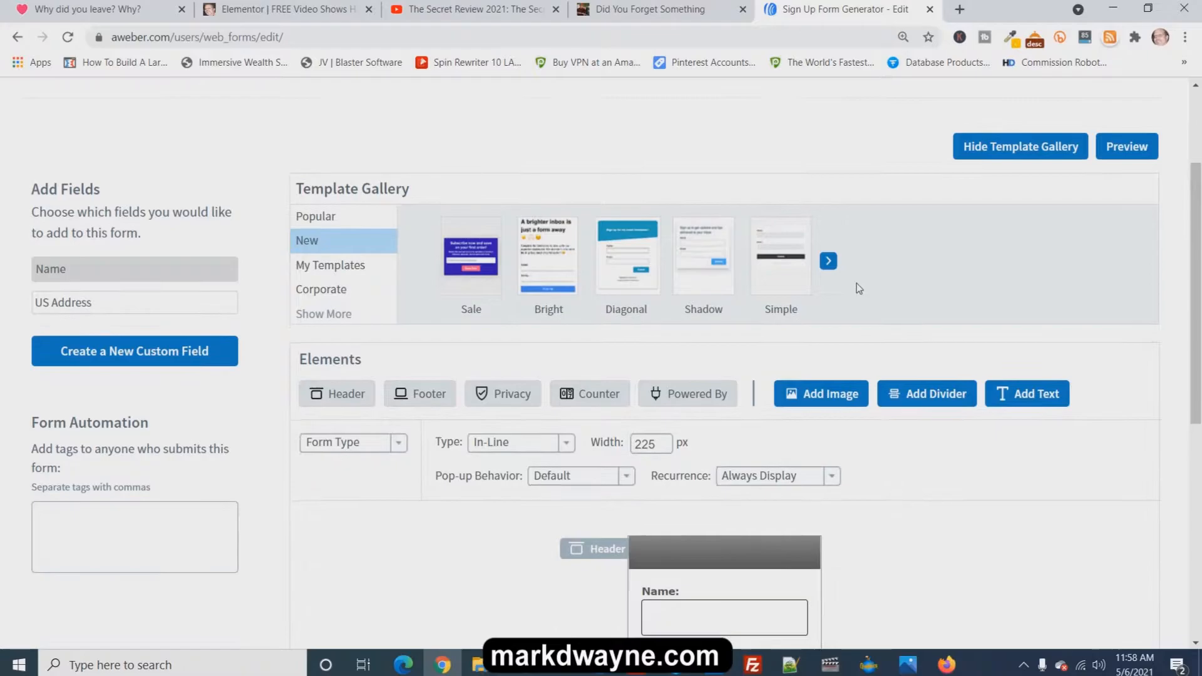
{"action": "left_click", "coordinate": [779, 269]}
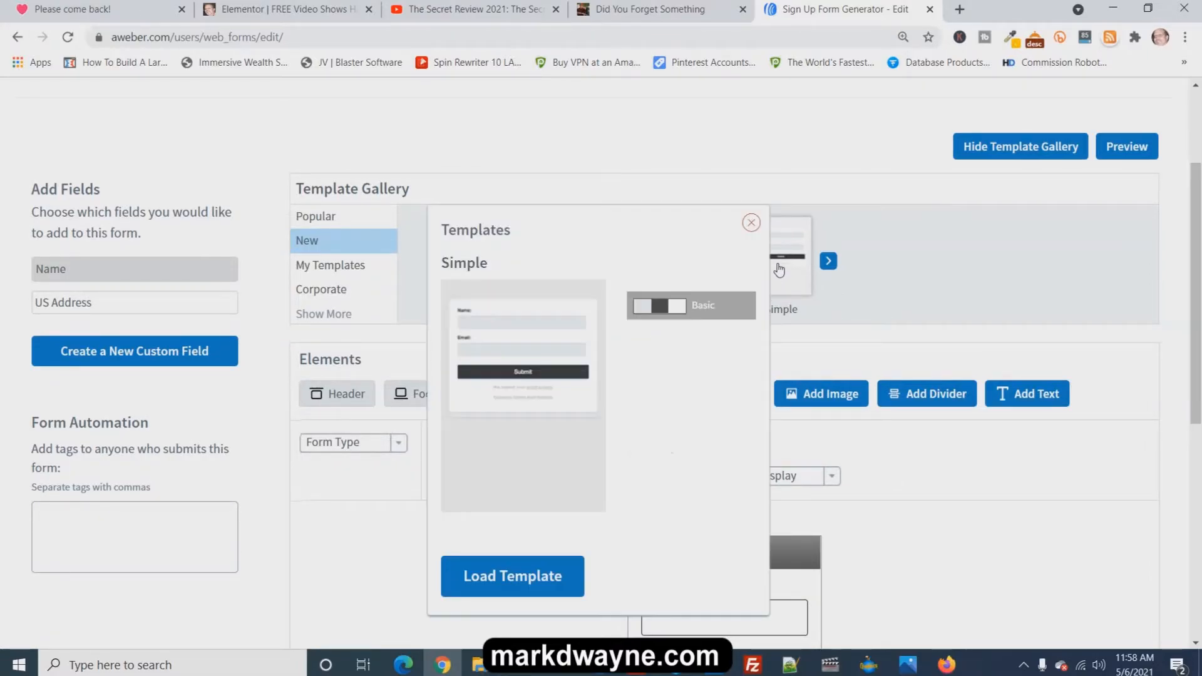
{"action": "left_click", "coordinate": [511, 582]}
{"action": "scroll", "coordinate": [1088, 311], "scroll_direction": "down", "scroll_amount": 3}
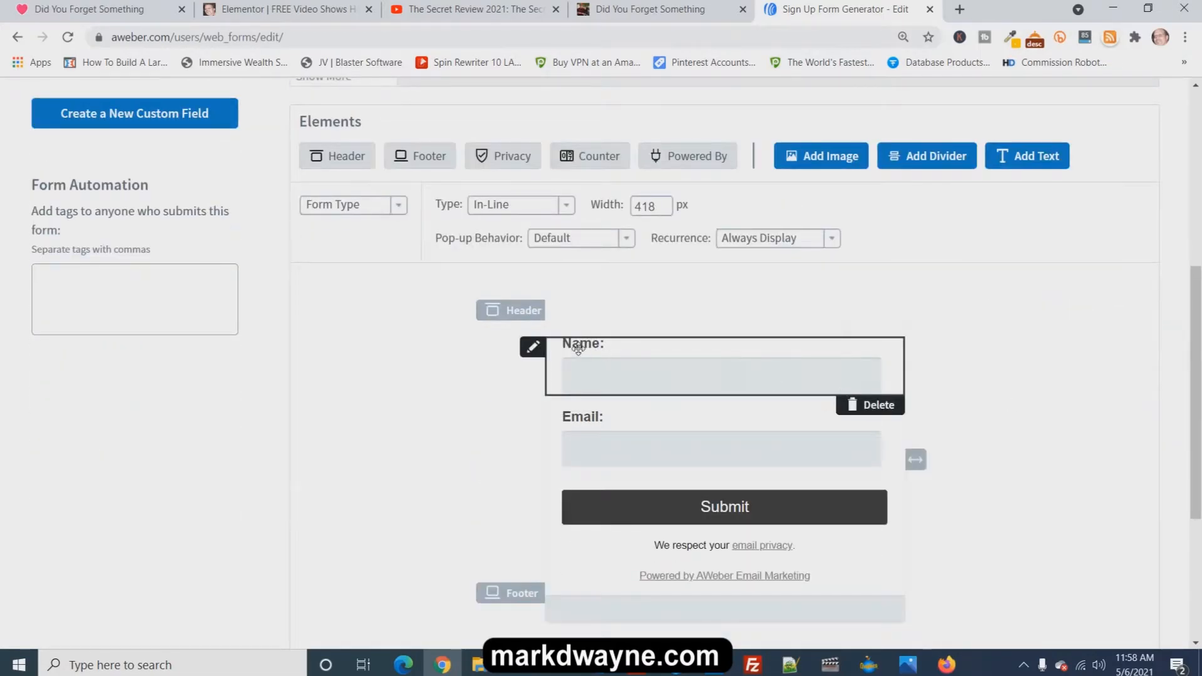
{"action": "left_click", "coordinate": [878, 406]}
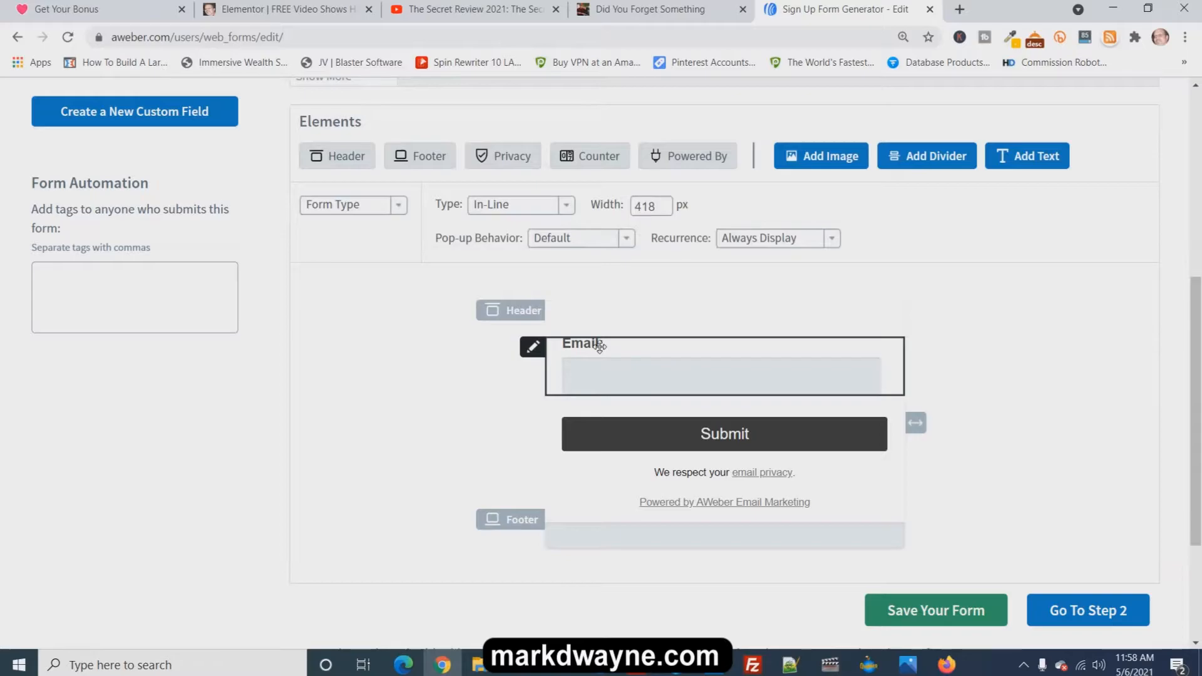
Clear the Email field's label, set its value to "Please Enter Your Best Email Address..." and save the field
{"action": "left_click", "coordinate": [599, 347]}
{"action": "left_click_drag", "start_coordinate": [334, 286], "coordinate": [267, 292]}
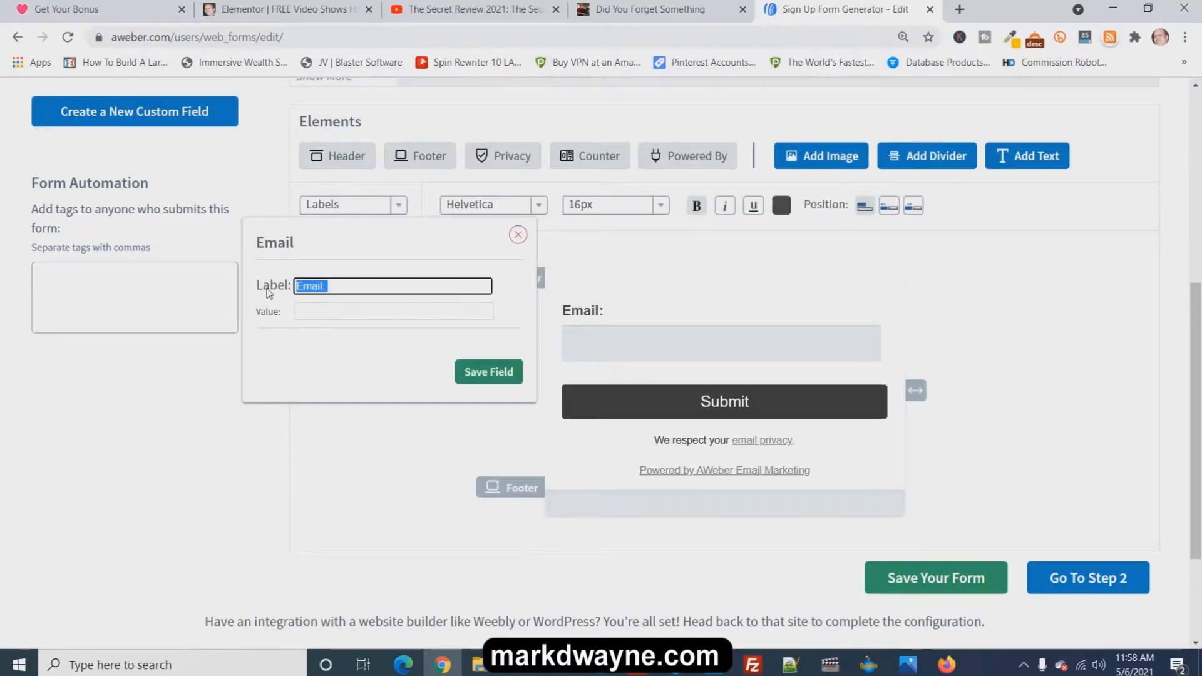
{"action": "key", "text": "BackSpace"}
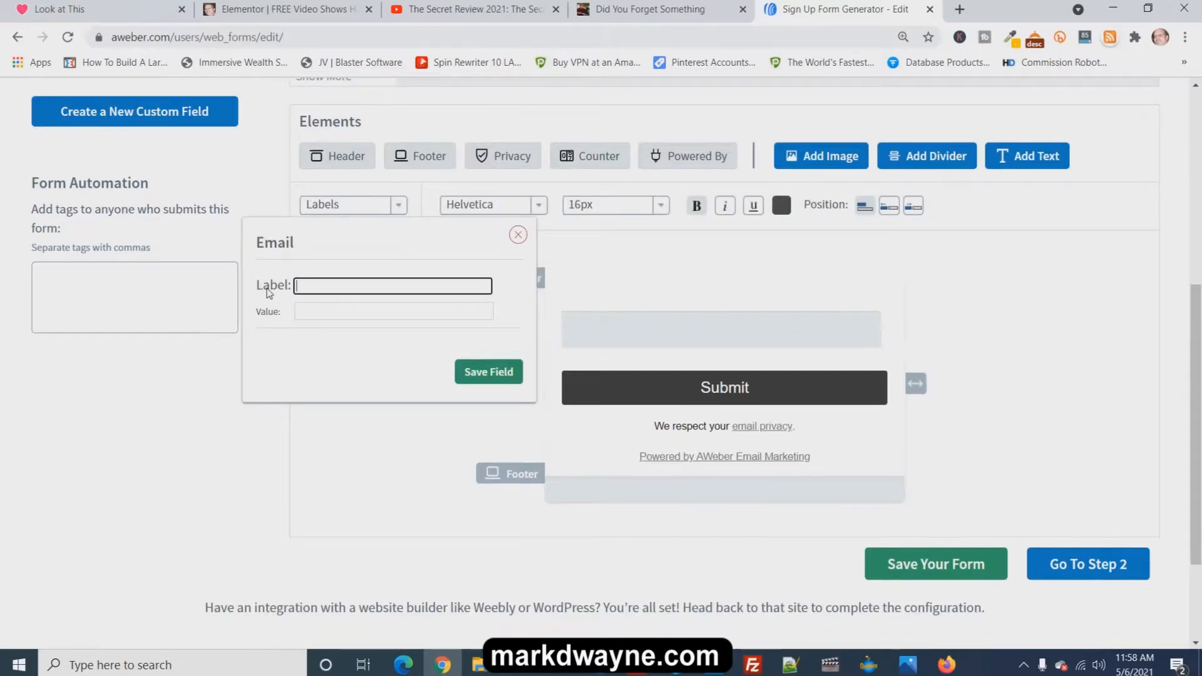
{"action": "left_click", "coordinate": [318, 312]}
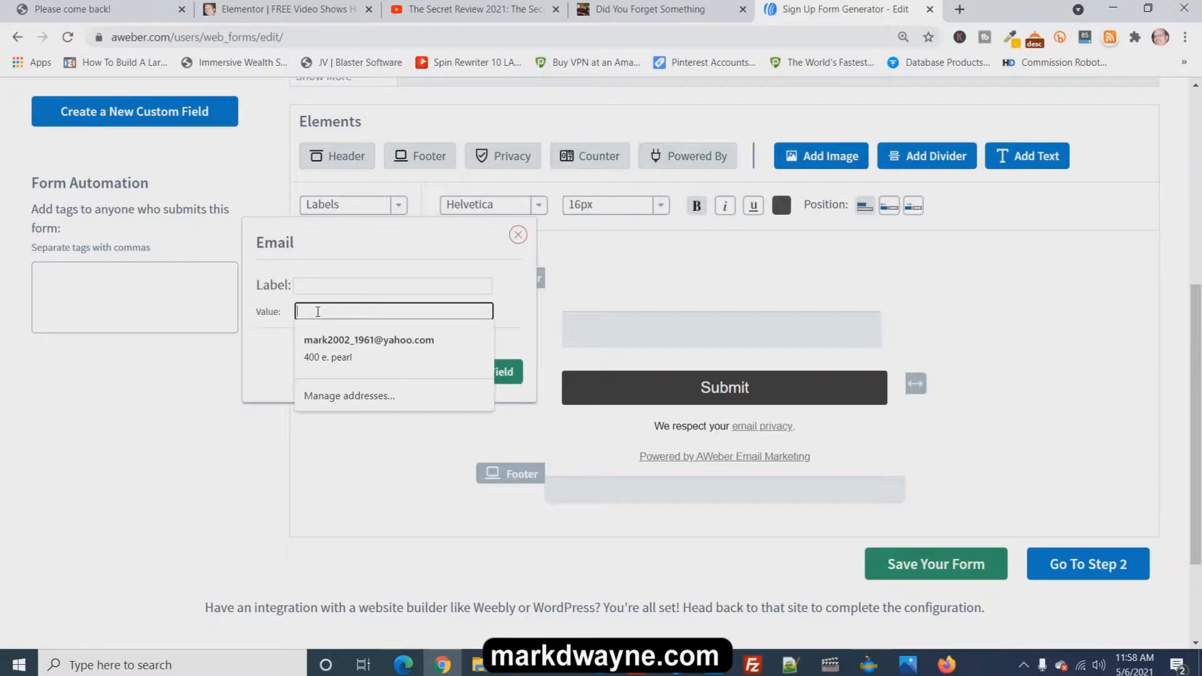
{"action": "type", "text": "Pl"}
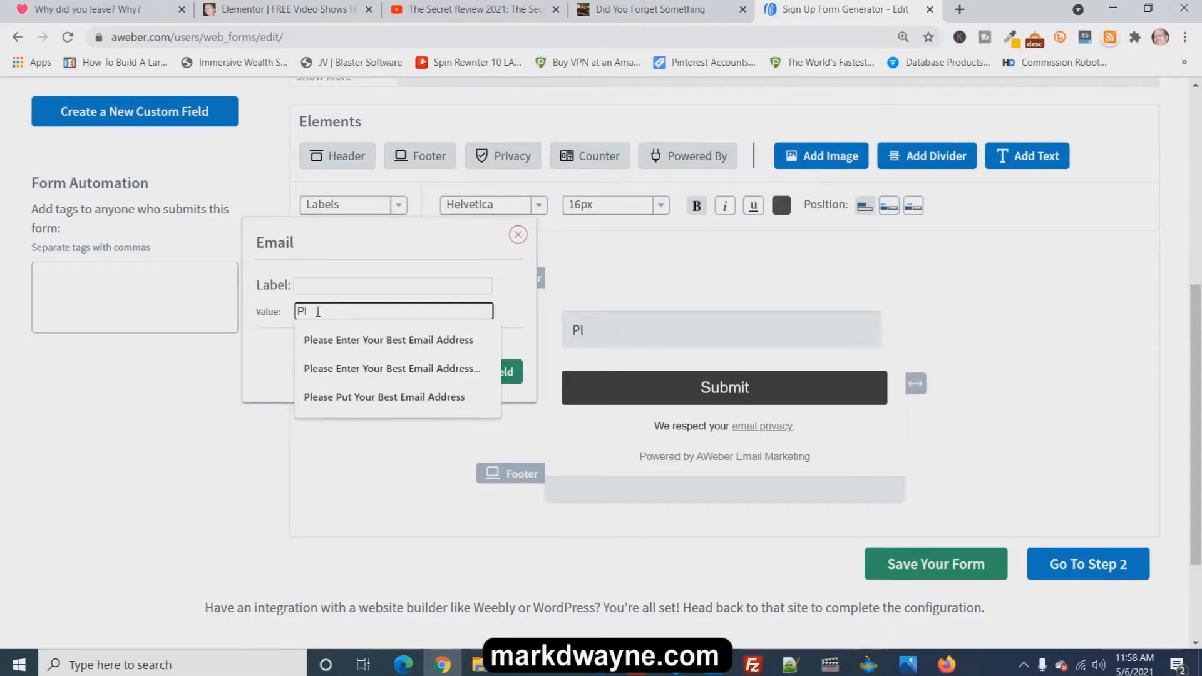
{"action": "type", "text": "es"}
{"action": "key", "text": "BackSpace"}
{"action": "left_click", "coordinate": [355, 368]}
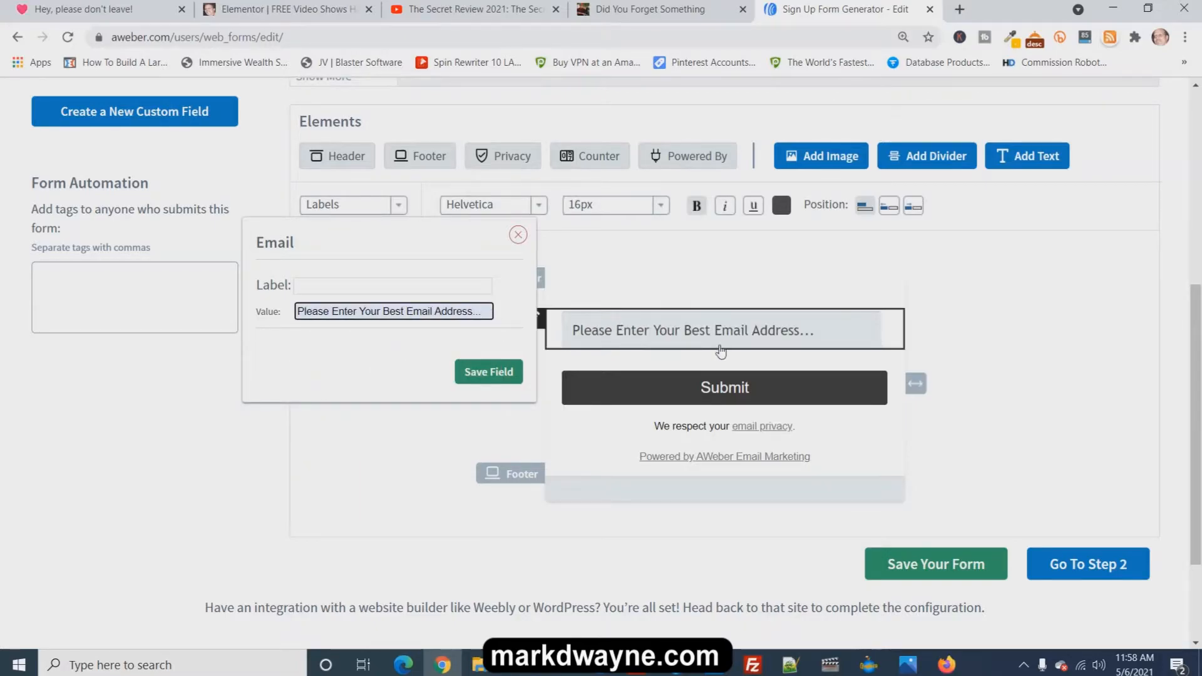
{"action": "left_click", "coordinate": [487, 372]}
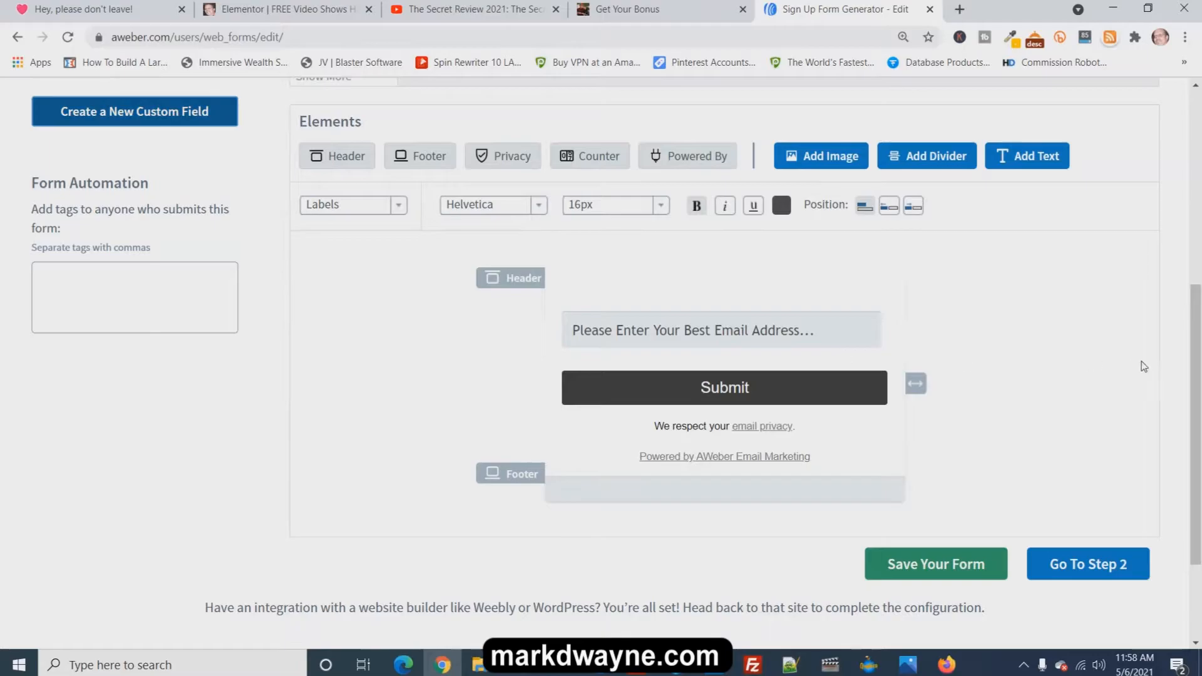
Widen the sign-up form on the canvas and set the Email input's text size to 24px
{"action": "left_click_drag", "start_coordinate": [916, 384], "coordinate": [1041, 375]}
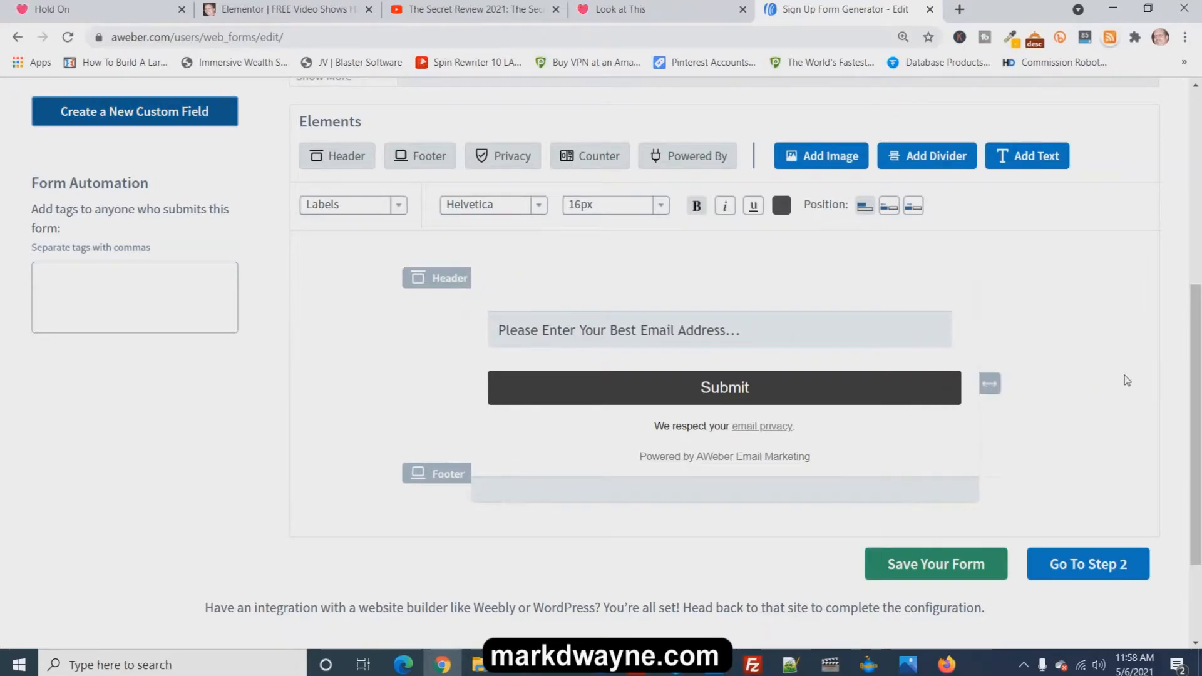
{"action": "left_click", "coordinate": [751, 336]}
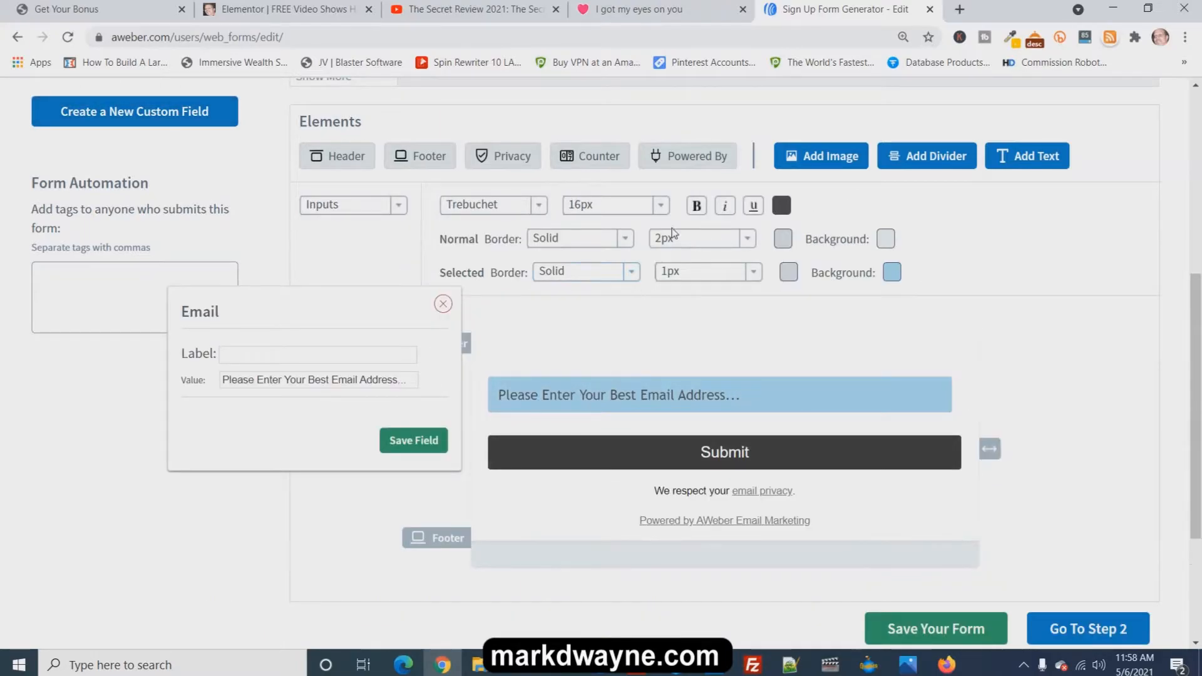
{"action": "left_click", "coordinate": [640, 210]}
{"action": "left_click", "coordinate": [634, 397]}
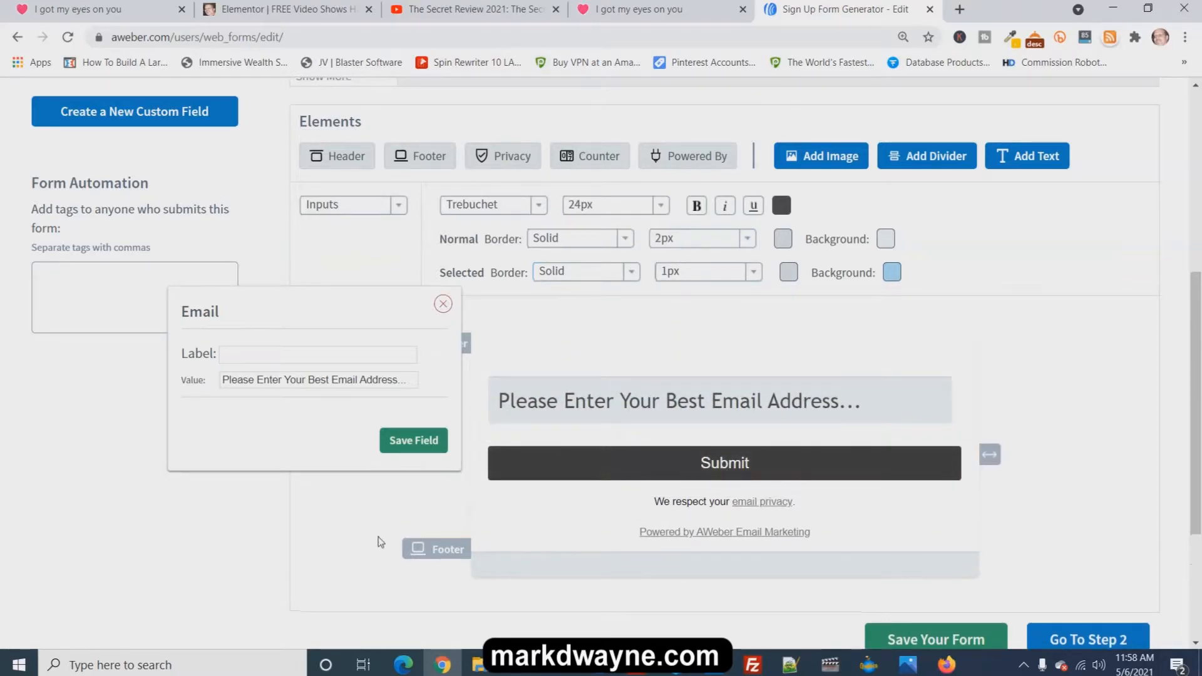
Change the form's submit button text to "Gain Access Now!" and save the field
{"action": "left_click", "coordinate": [726, 465]}
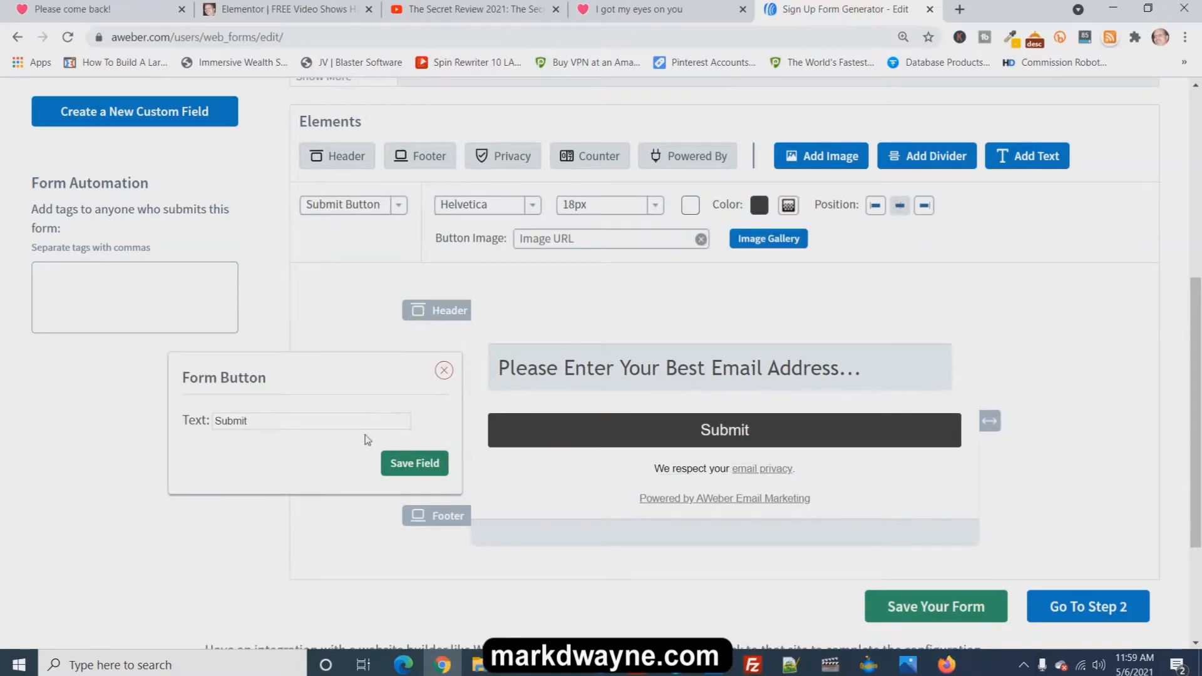
{"action": "left_click", "coordinate": [328, 417]}
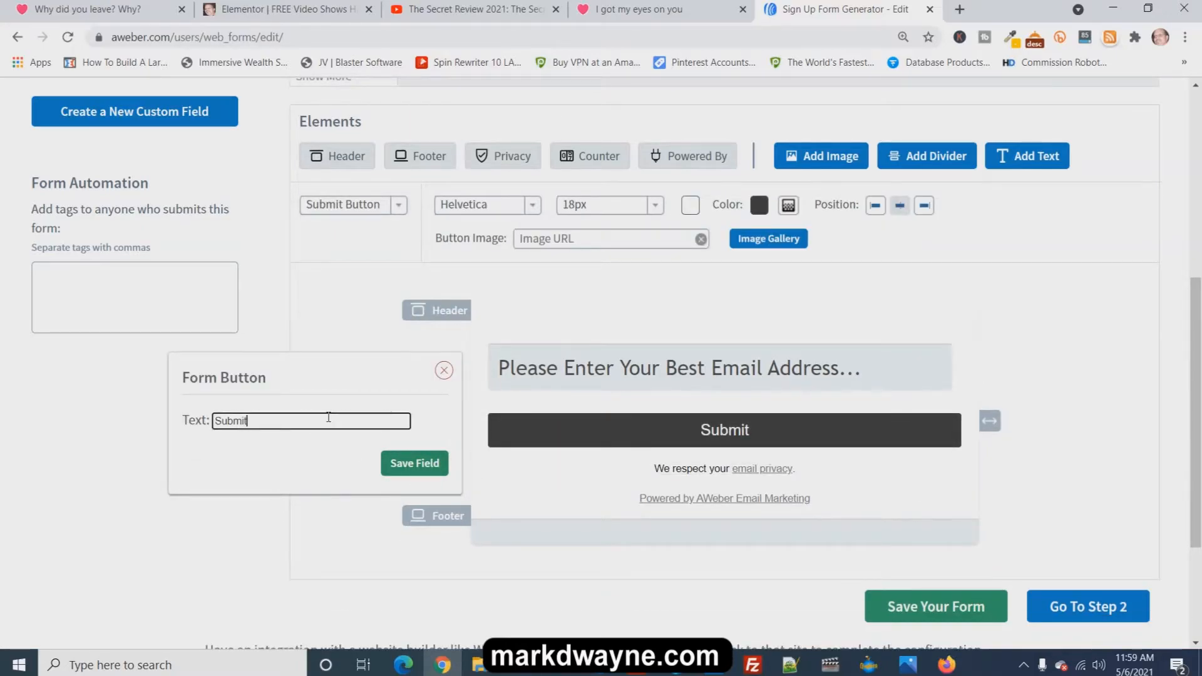
{"action": "key", "text": "BackSpace"}
{"action": "key", "text": "BackSpace"}
{"action": "key", "text": "BackSpace"}
{"action": "key", "text": "BackSpace"}
{"action": "key", "text": "BackSpace"}
{"action": "key", "text": "BackSpace"}
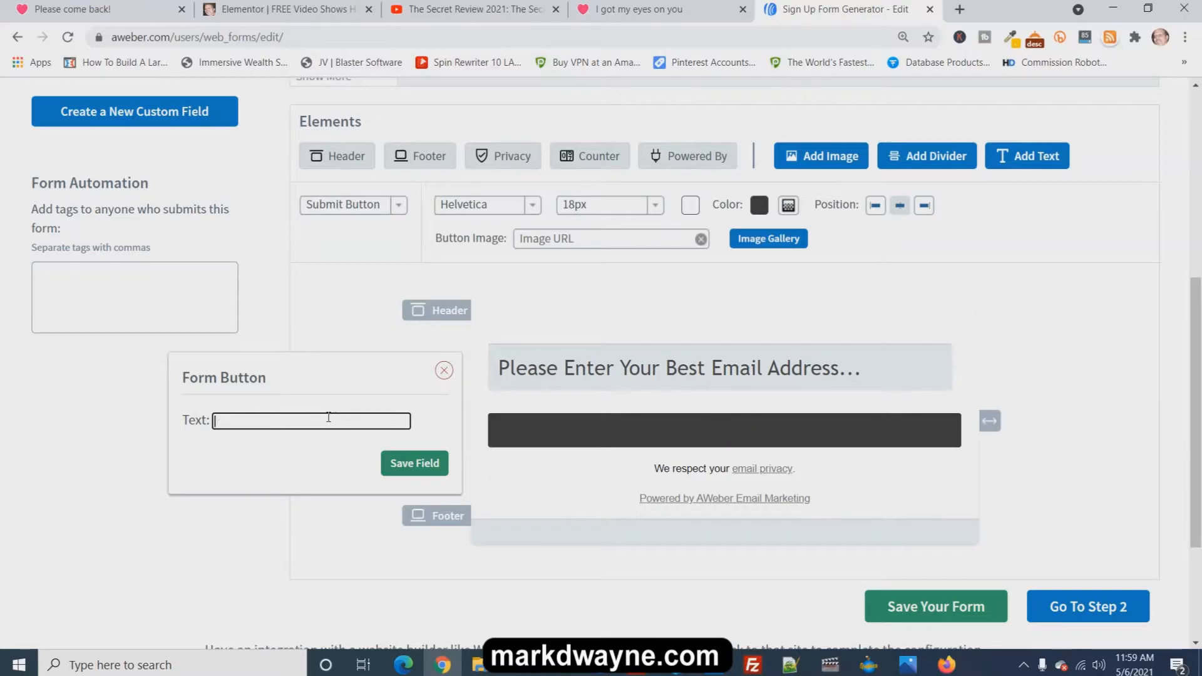
{"action": "type", "text": "Gaim"}
{"action": "key", "text": "BackSpace"}
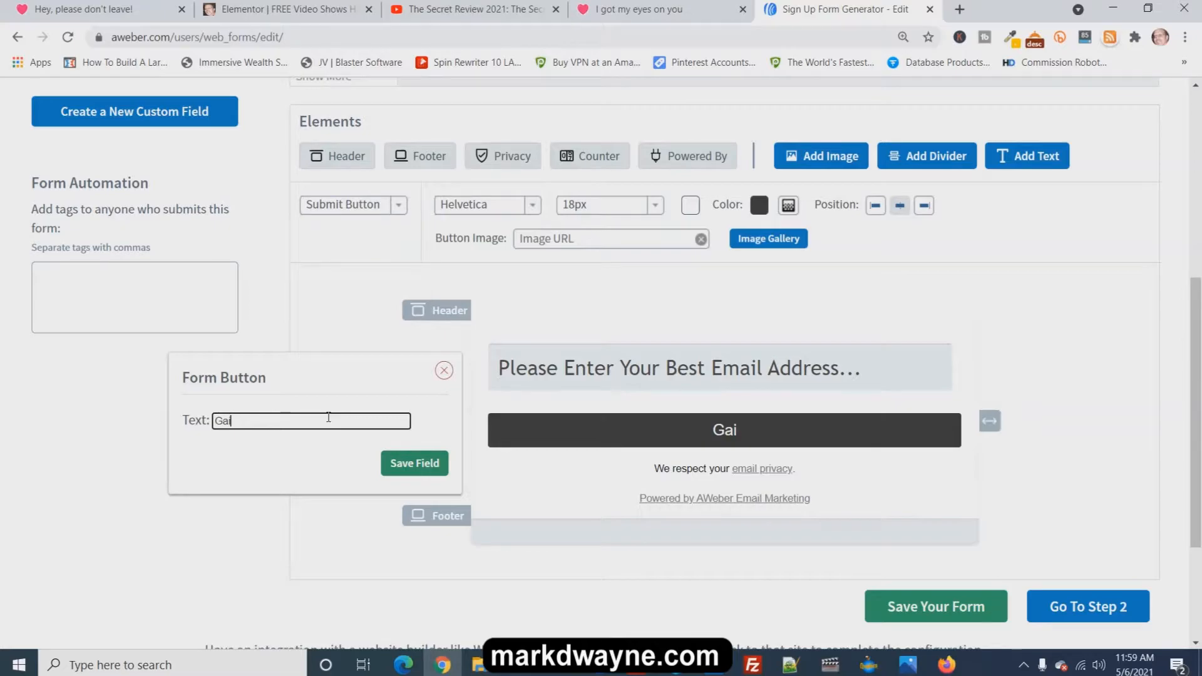
{"action": "type", "text": "n Acc"}
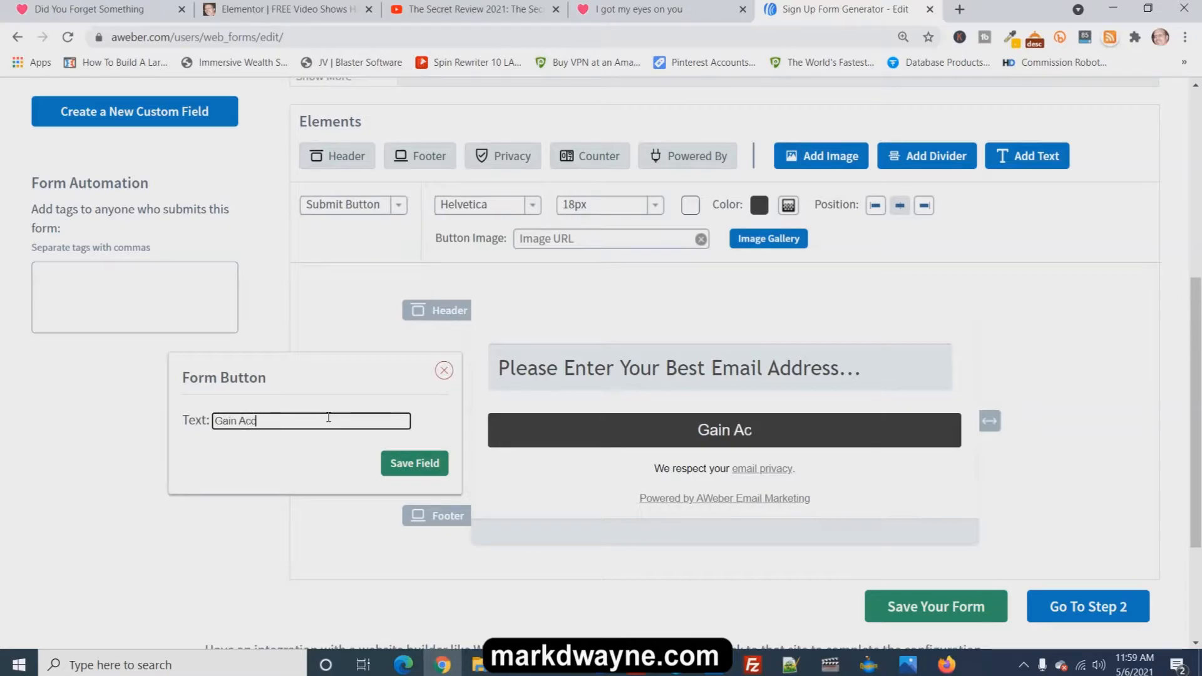
{"action": "type", "text": "ess Now!"}
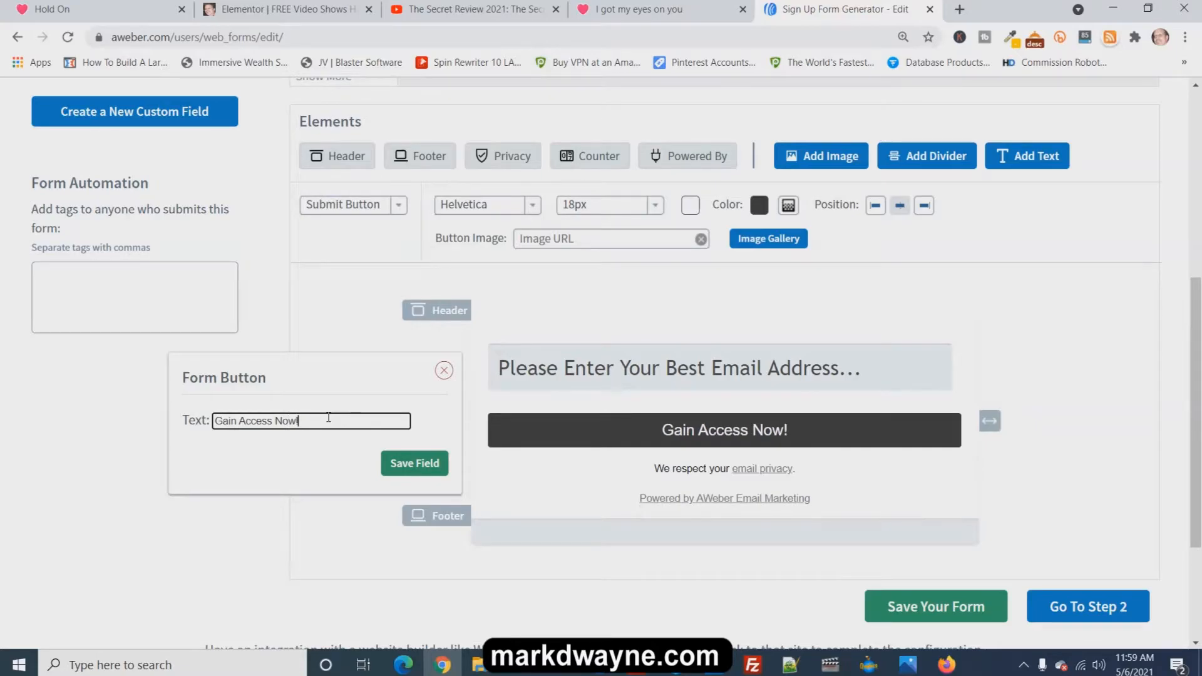
{"action": "left_click", "coordinate": [416, 463]}
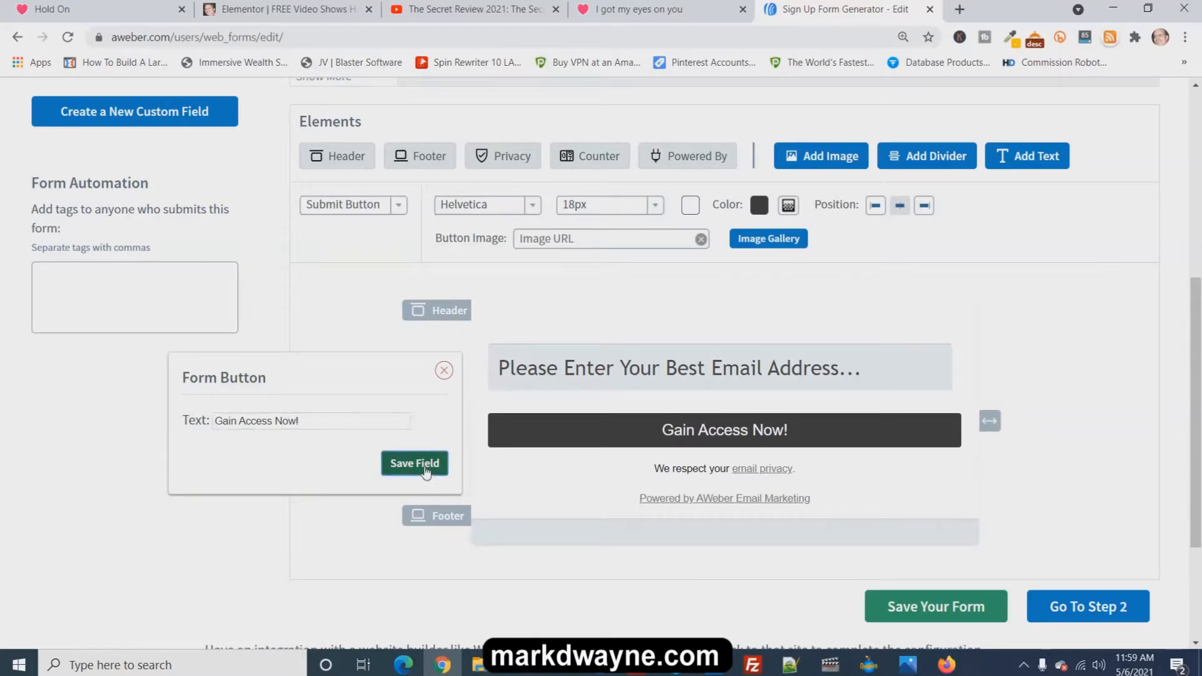
Set the submit button's text size to 24px and save the field
{"action": "left_click", "coordinate": [853, 438]}
{"action": "left_click", "coordinate": [654, 205]}
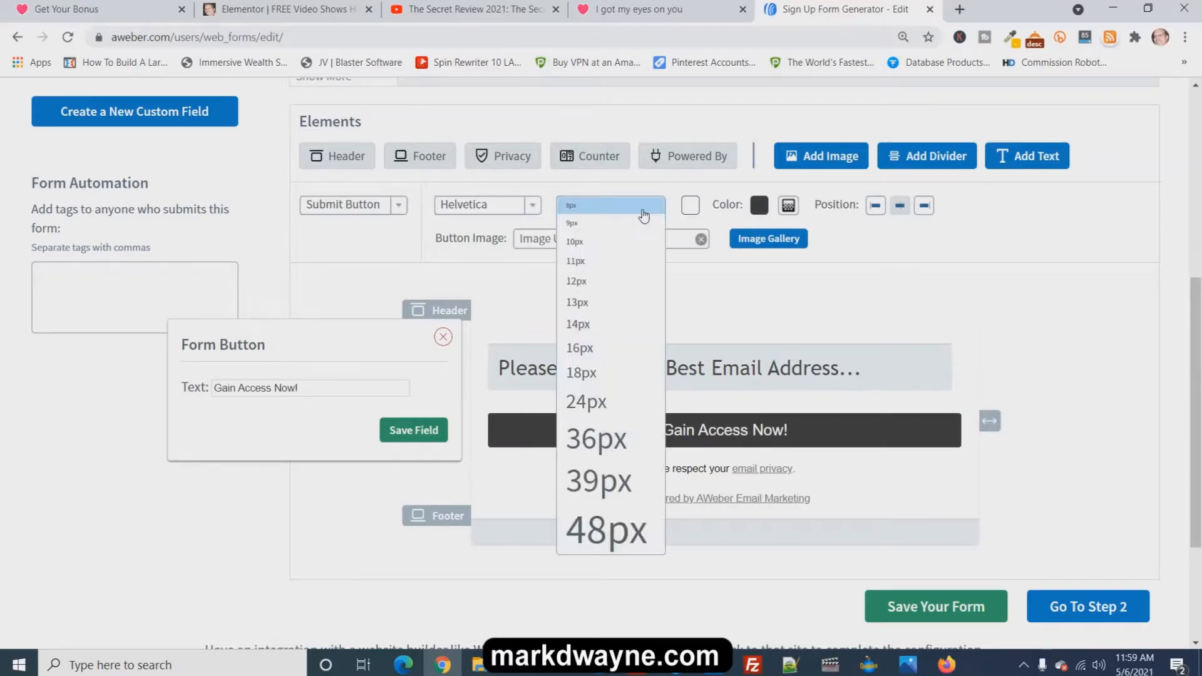
{"action": "left_click", "coordinate": [652, 404]}
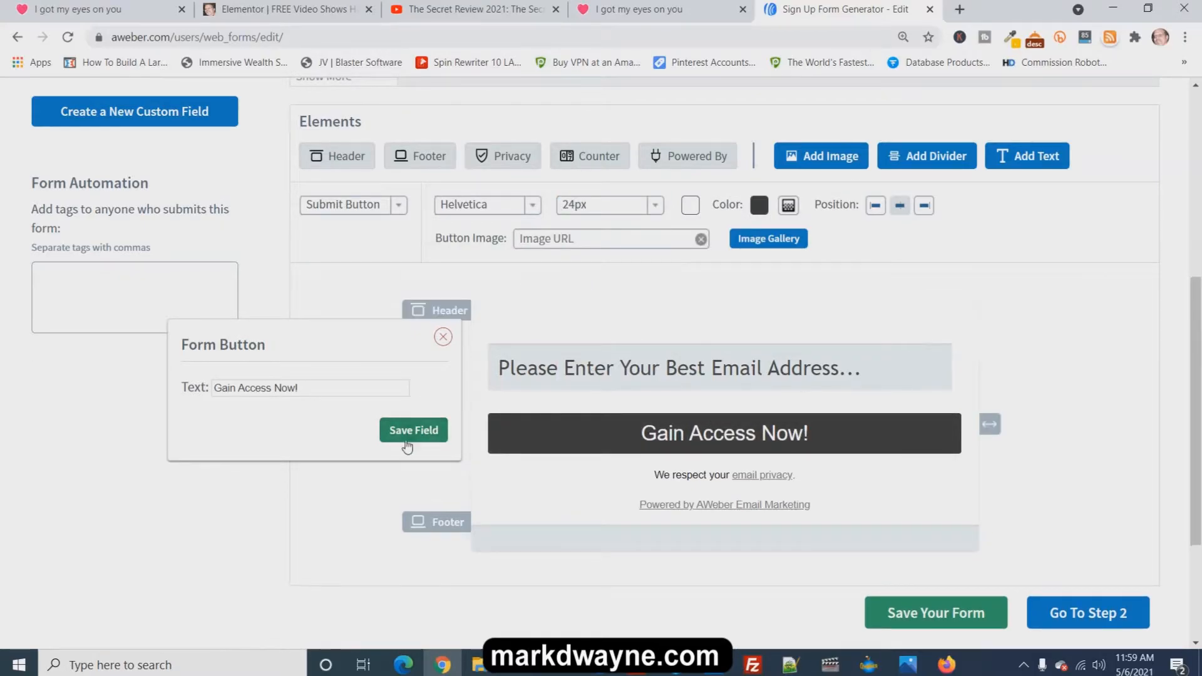
{"action": "left_click", "coordinate": [414, 431]}
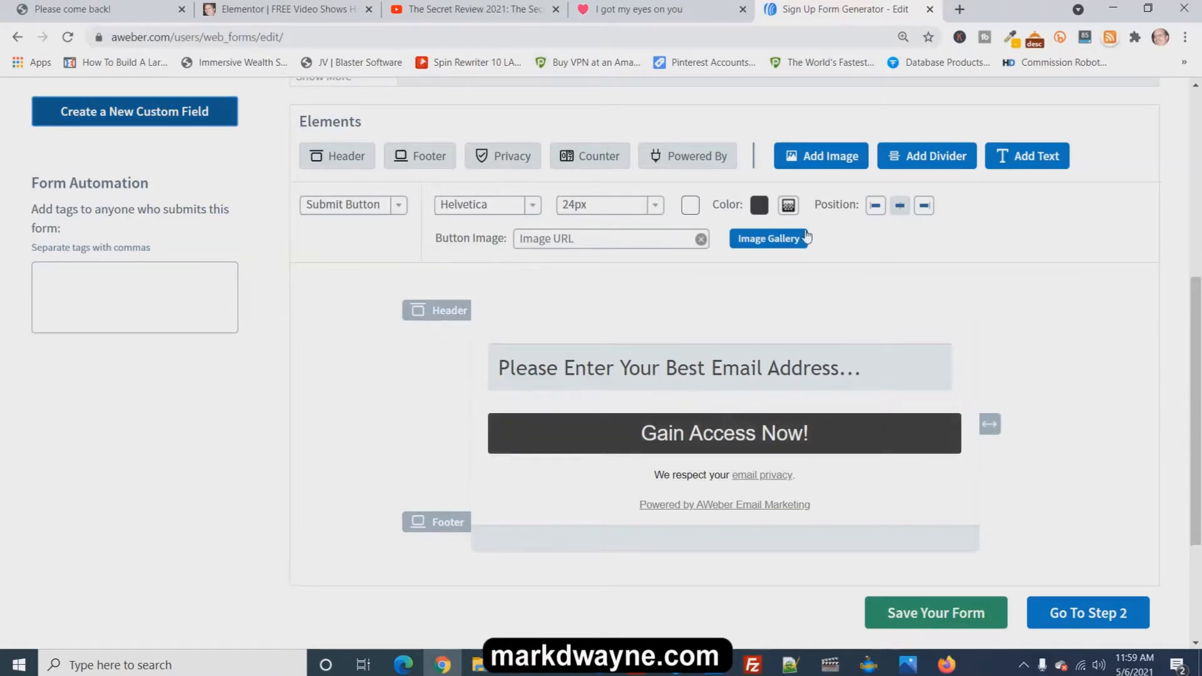
Set the submit button's color to dark green 276b0a
{"action": "left_click", "coordinate": [760, 205]}
{"action": "left_click", "coordinate": [935, 307]}
{"action": "left_click", "coordinate": [895, 282]}
{"action": "left_click_drag", "start_coordinate": [896, 280], "coordinate": [897, 276]}
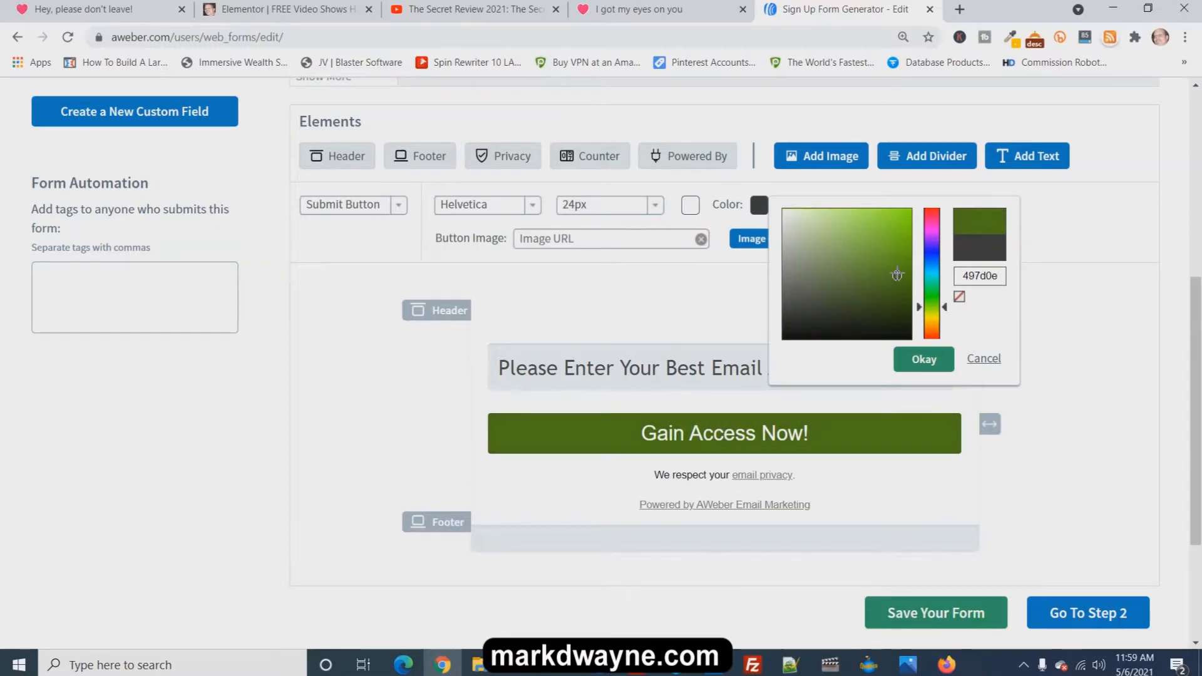
{"action": "left_click_drag", "start_coordinate": [928, 306], "coordinate": [929, 315]}
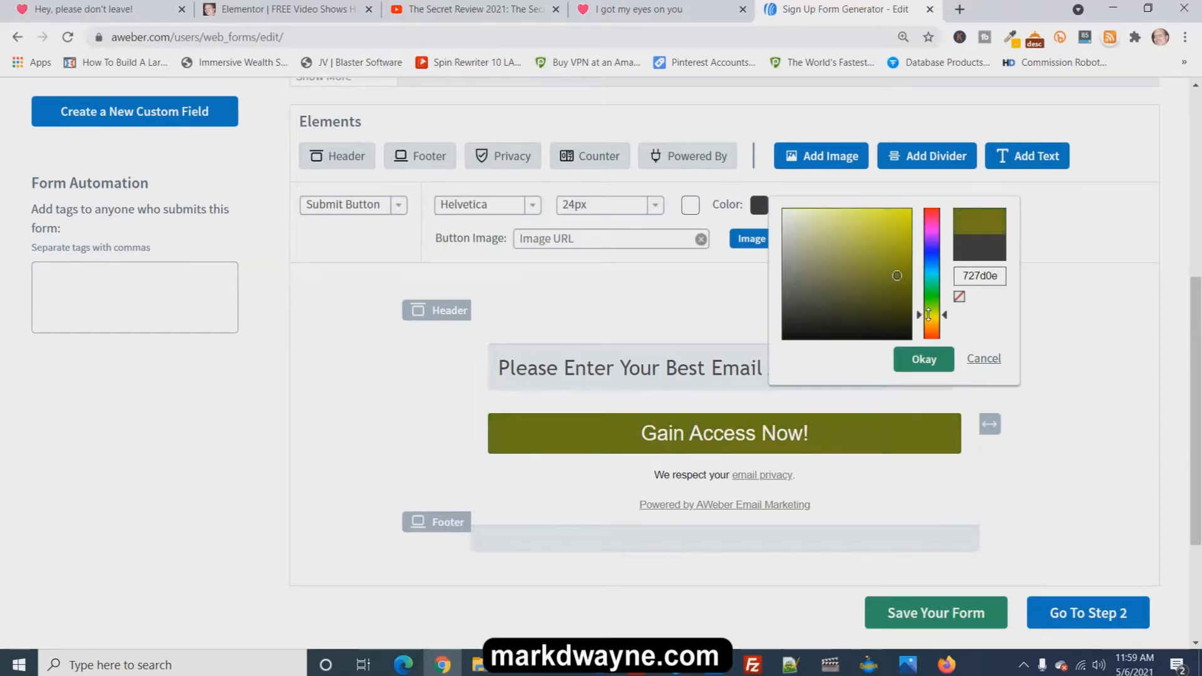
{"action": "mouse_move", "coordinate": [894, 278]}
{"action": "left_mouse_down"}
{"action": "mouse_move", "coordinate": [818, 248]}
{"action": "mouse_move", "coordinate": [899, 285]}
{"action": "left_mouse_up"}
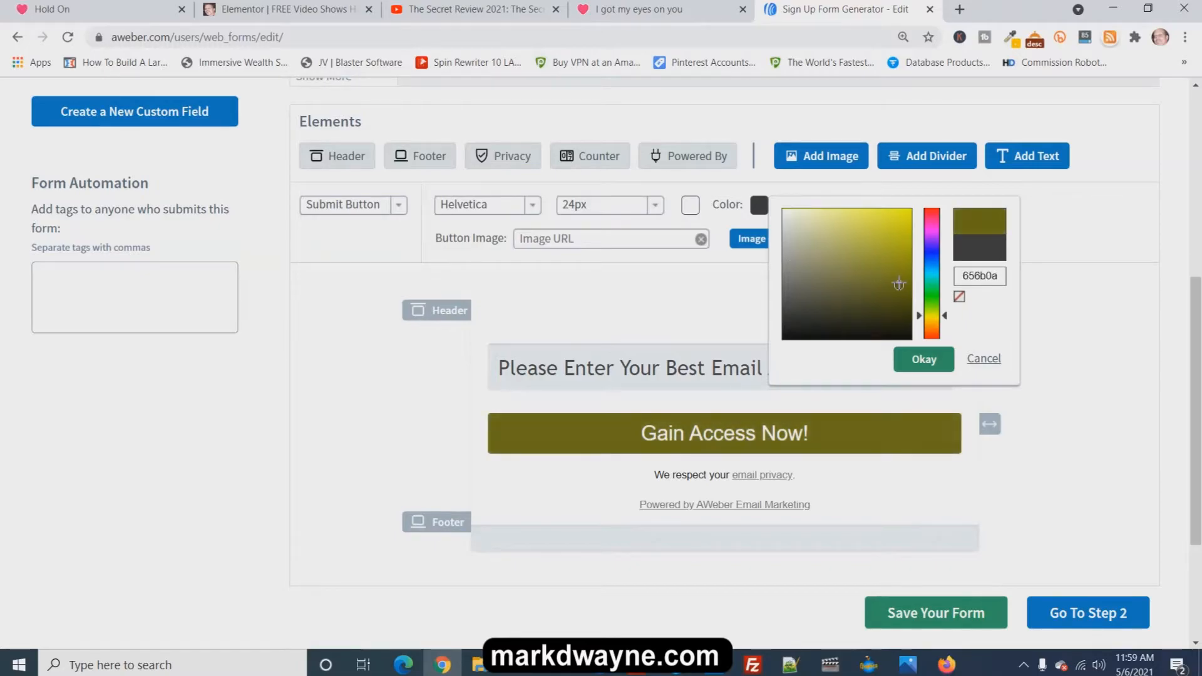
{"action": "left_click", "coordinate": [938, 301]}
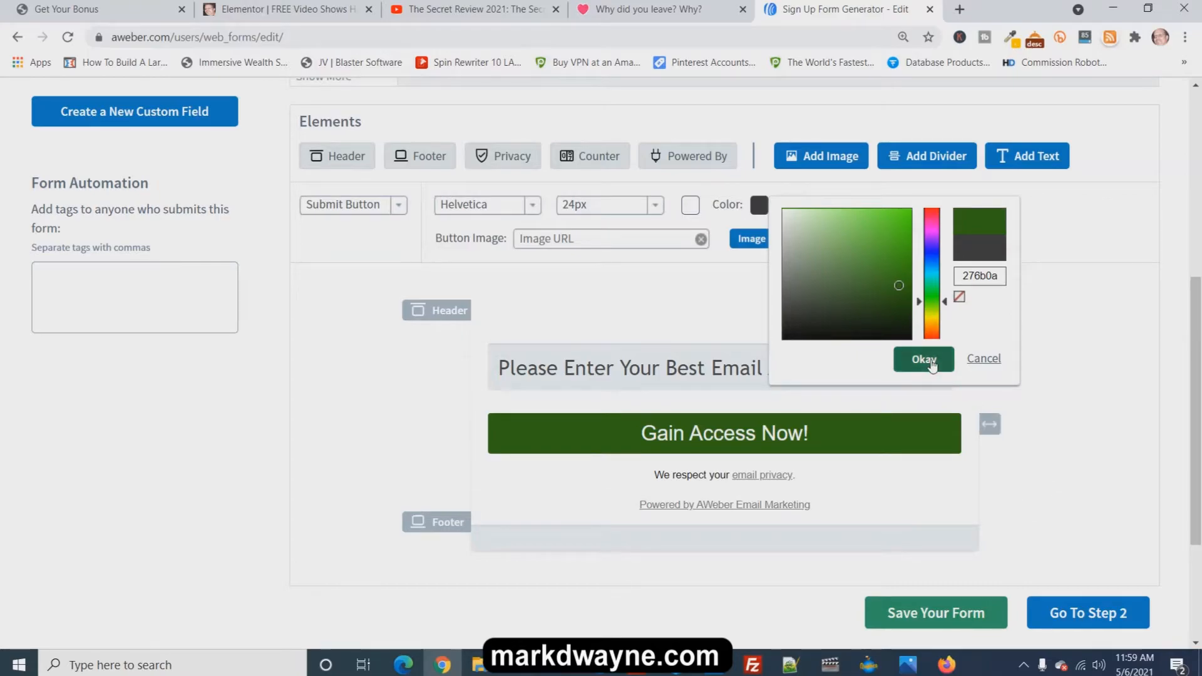
{"action": "left_click", "coordinate": [924, 359]}
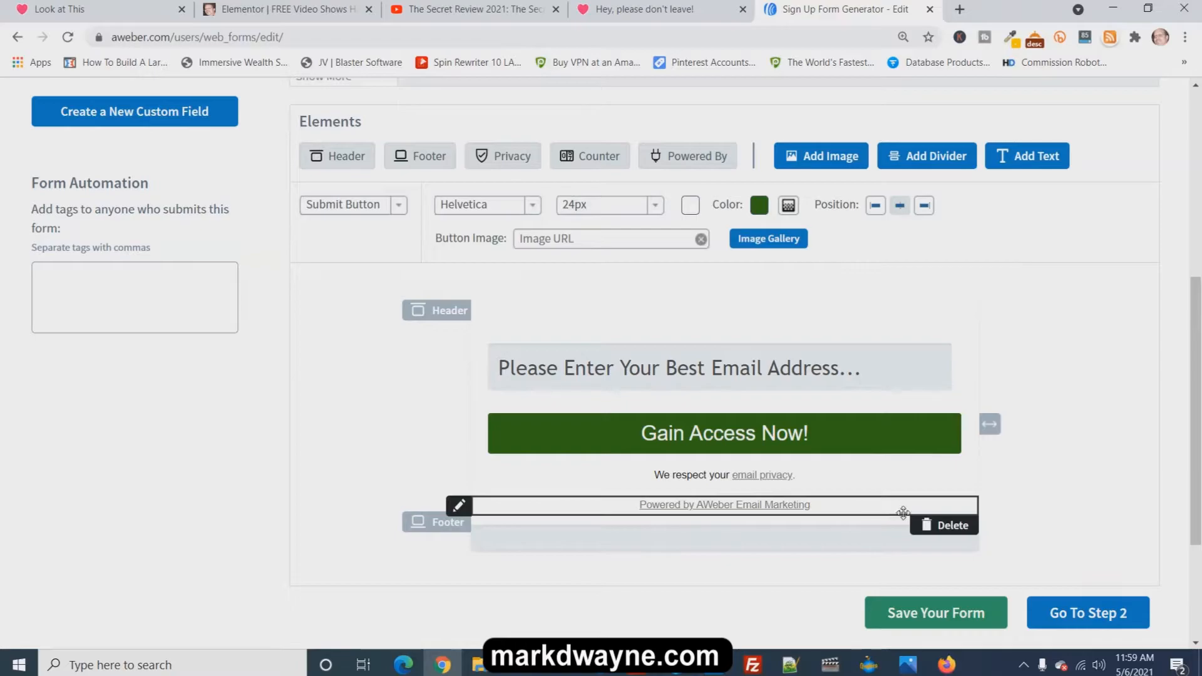
Delete the form's "Powered by AWeber Email Marketing" line, its footer and its header
{"action": "left_click", "coordinate": [945, 530]}
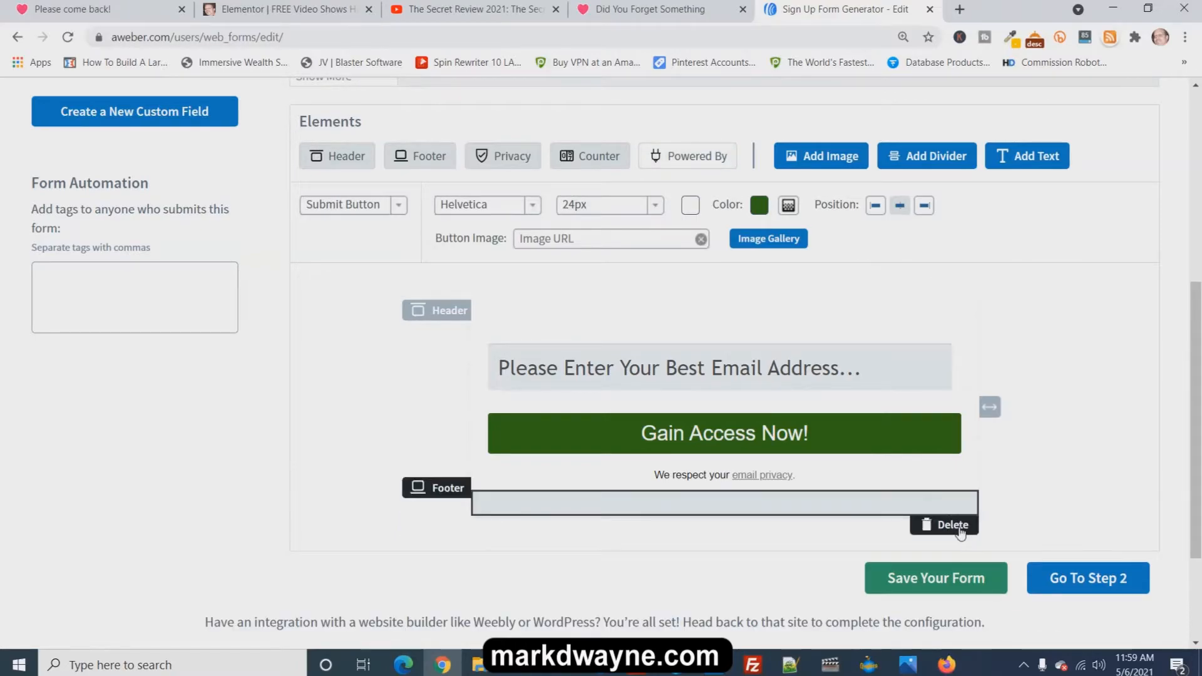
{"action": "left_click", "coordinate": [960, 530]}
{"action": "mouse_move", "coordinate": [952, 338]}
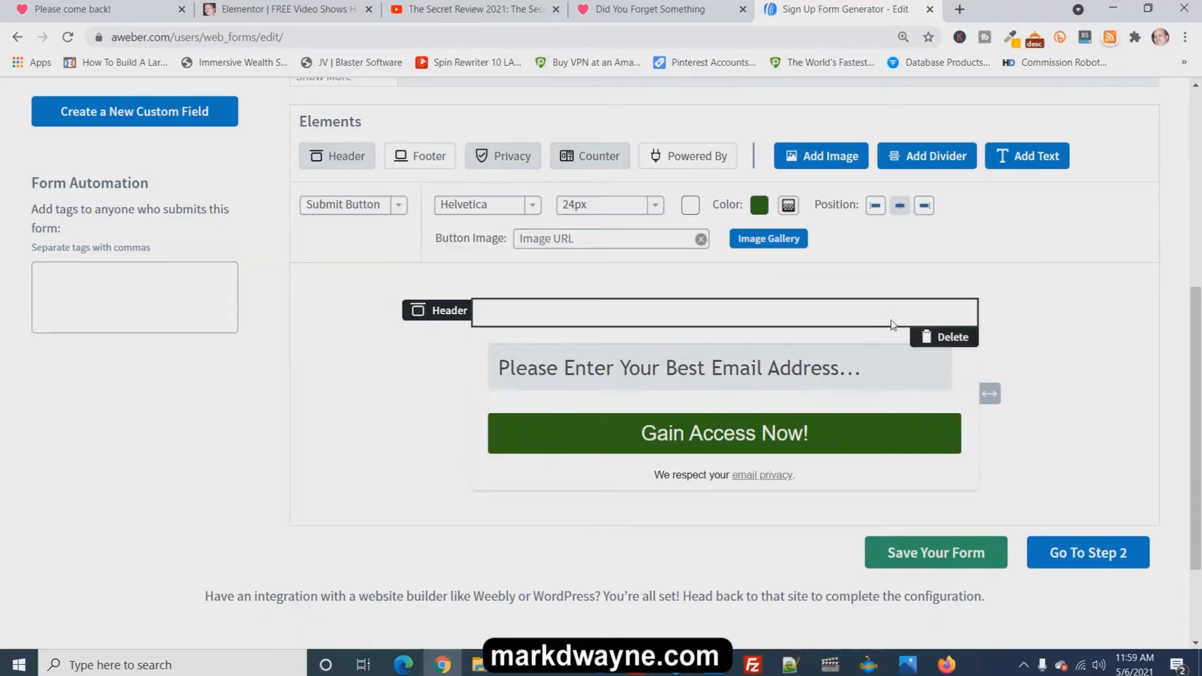
{"action": "left_click", "coordinate": [963, 343]}
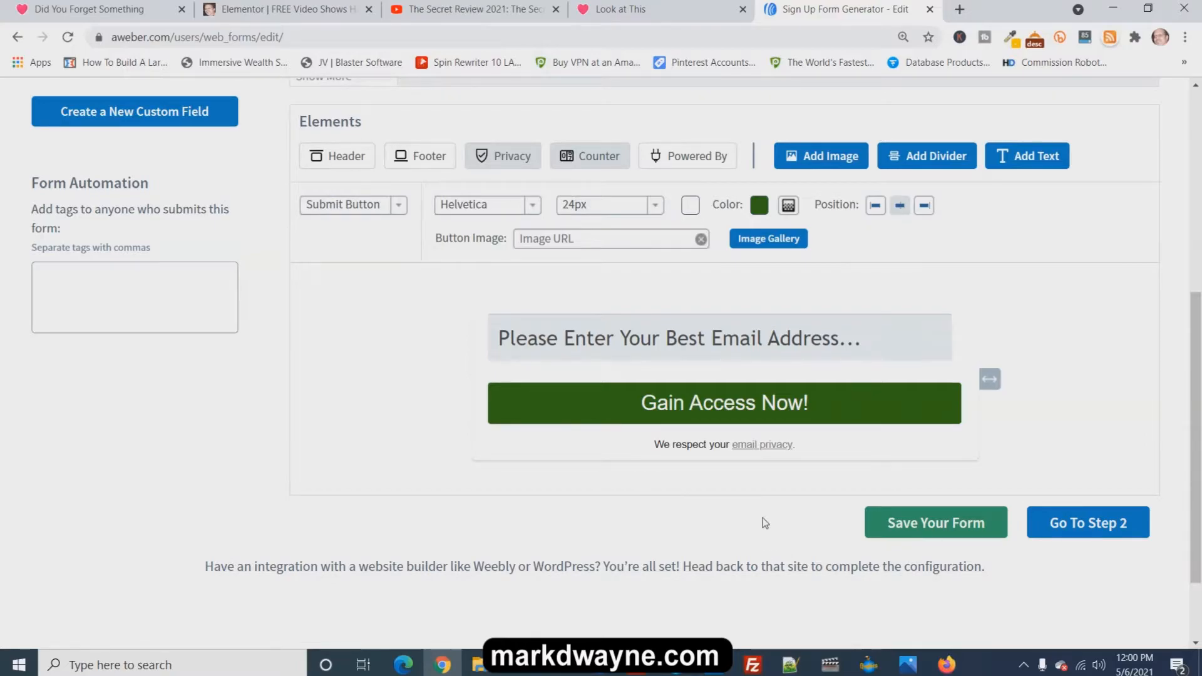
Save the form design and proceed to the form's Settings stage
{"action": "left_click", "coordinate": [908, 528]}
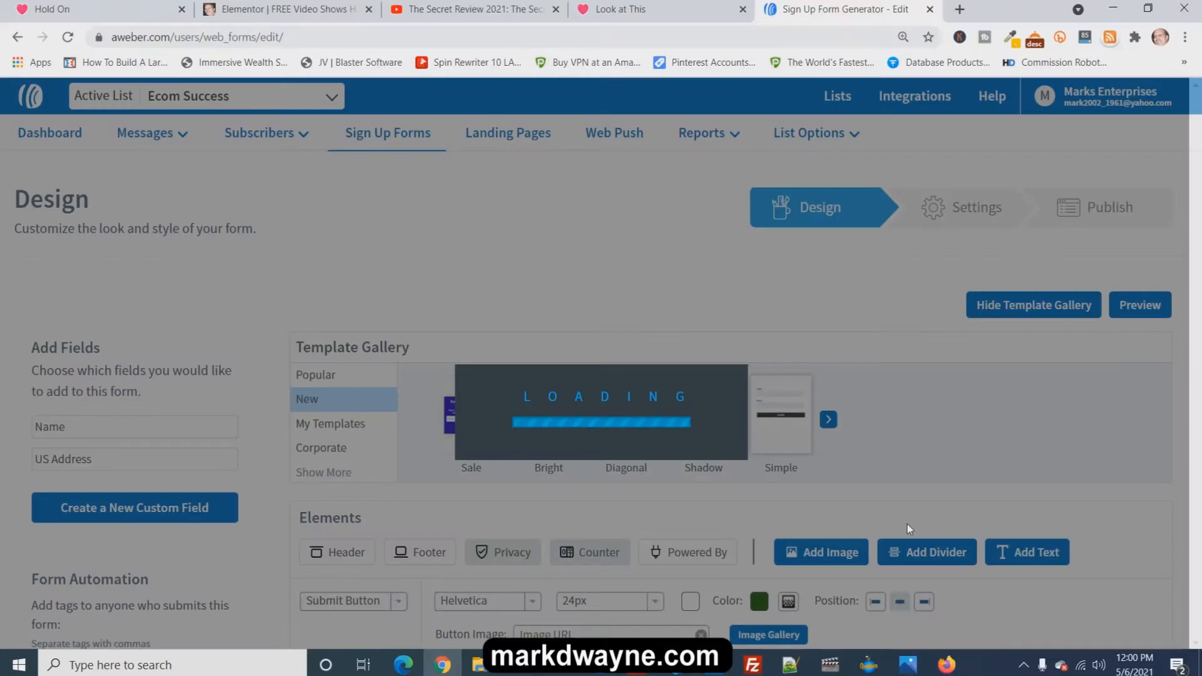
{"action": "scroll", "coordinate": [1015, 461], "scroll_direction": "down", "scroll_amount": 5}
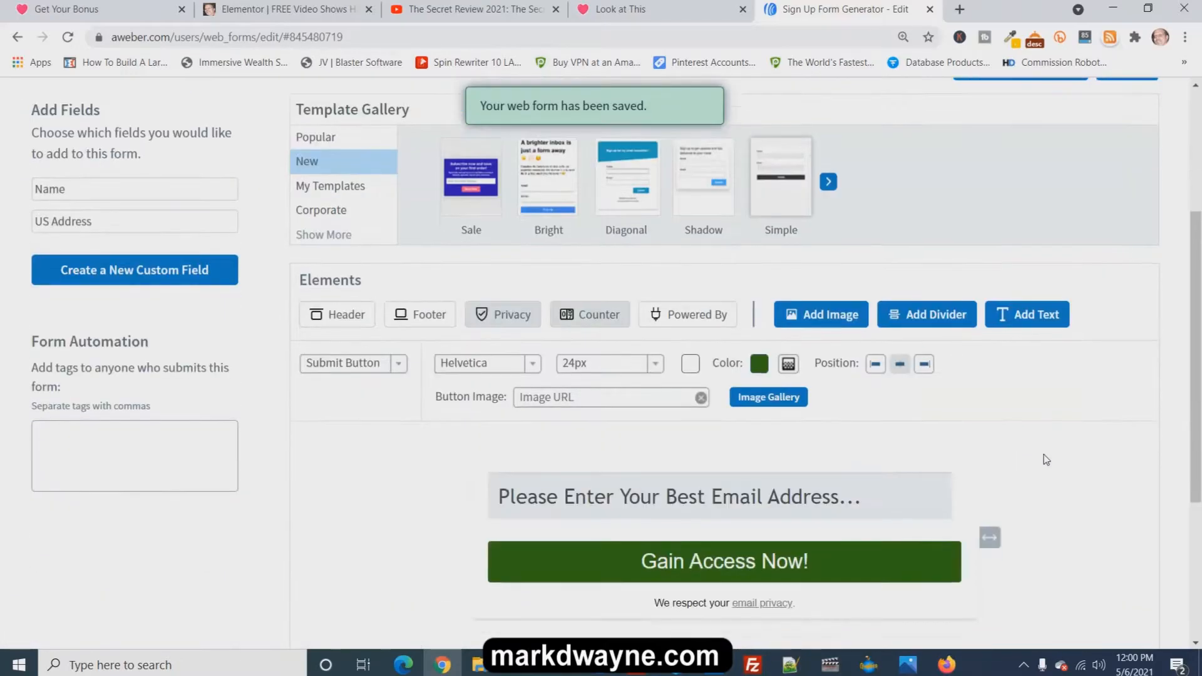
{"action": "left_click", "coordinate": [1080, 532]}
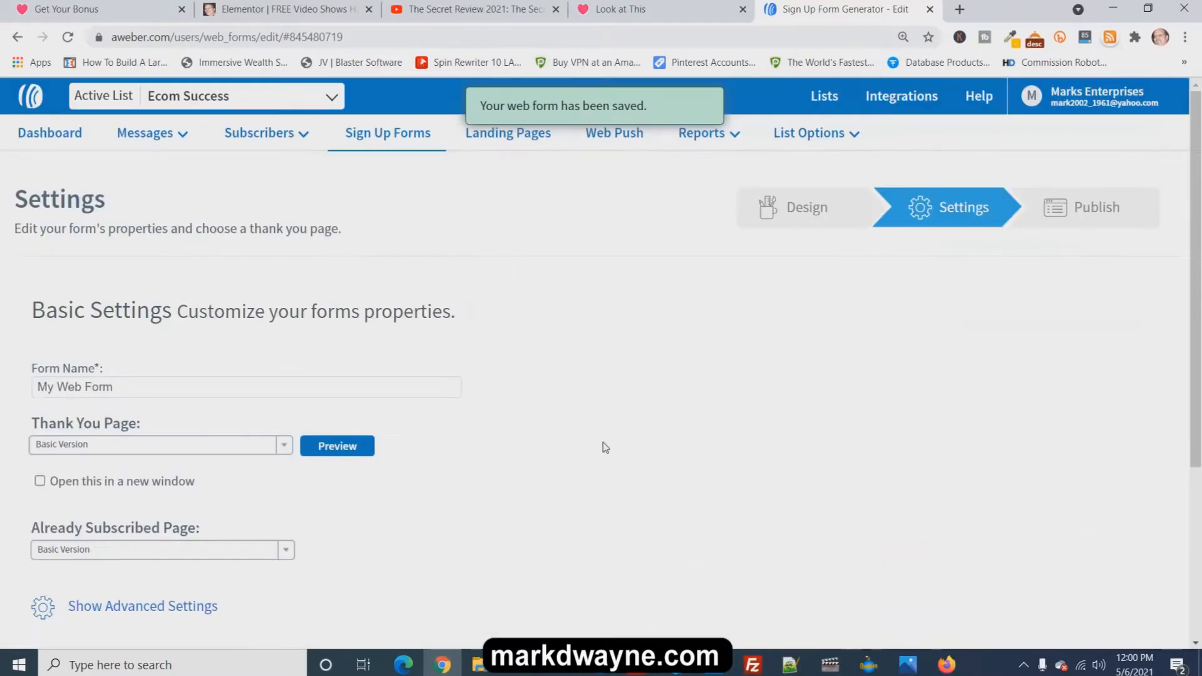
Rename the form as "The Secret Opt-Test"
{"action": "left_click_drag", "start_coordinate": [125, 386], "coordinate": [2, 389]}
{"action": "key", "text": "BackSpace"}
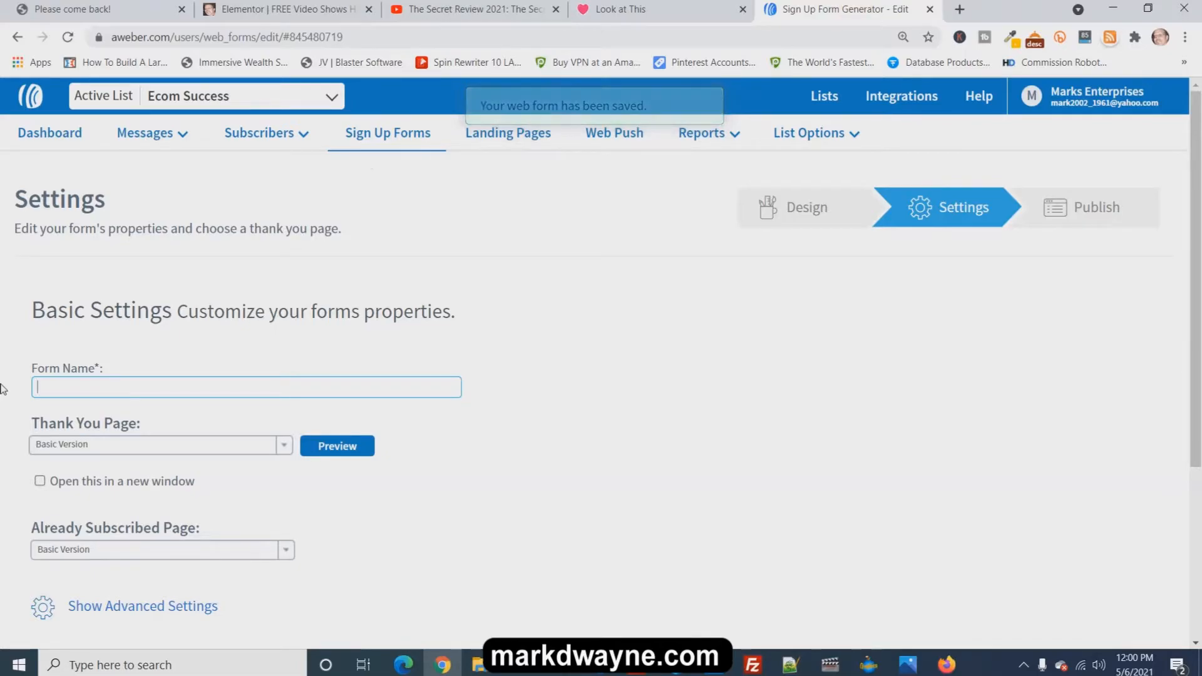
{"action": "type", "text": "The"}
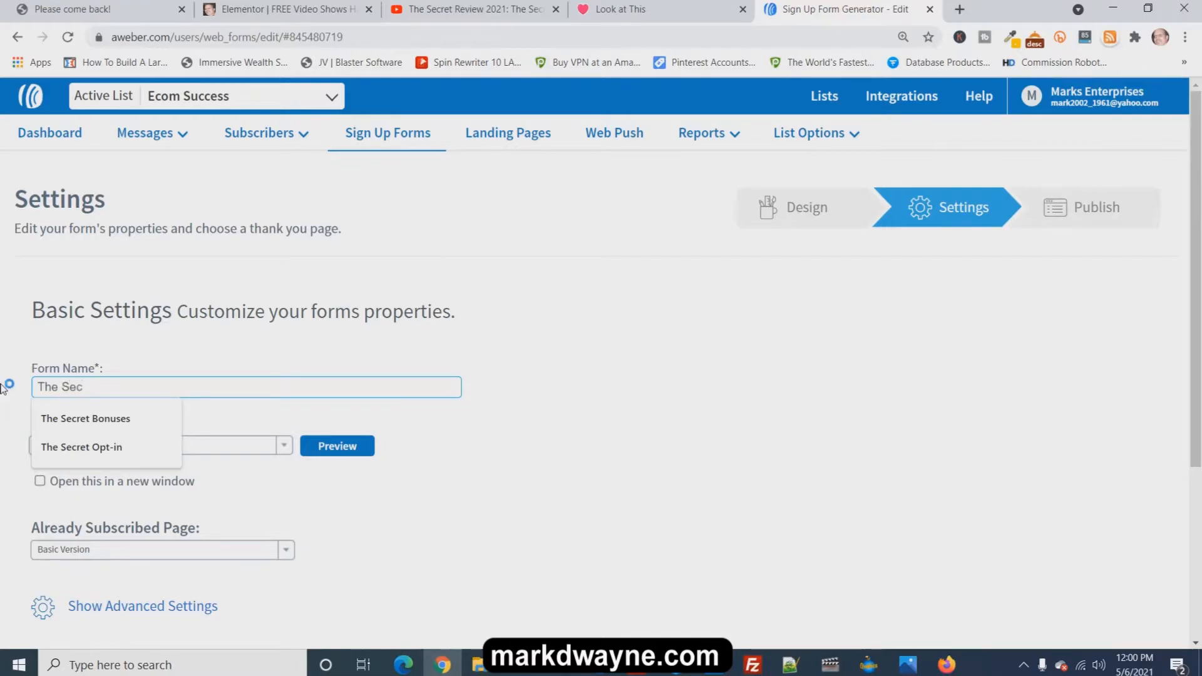
{"action": "type", "text": "Secret Op"}
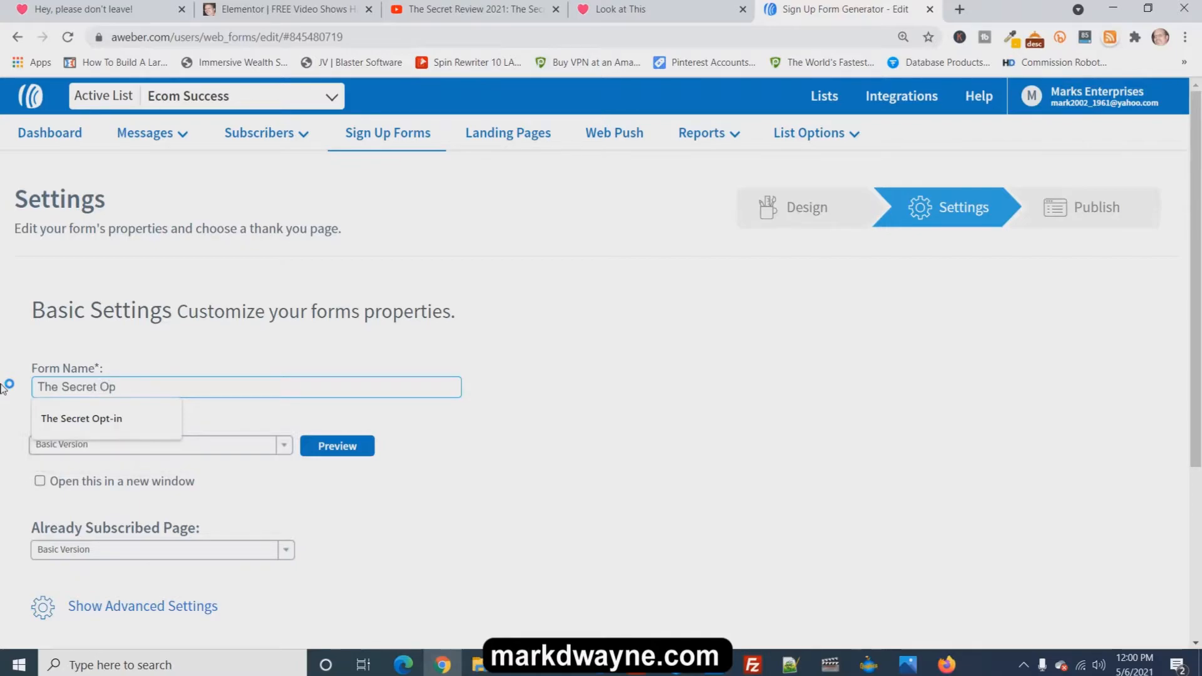
{"action": "type", "text": "r"}
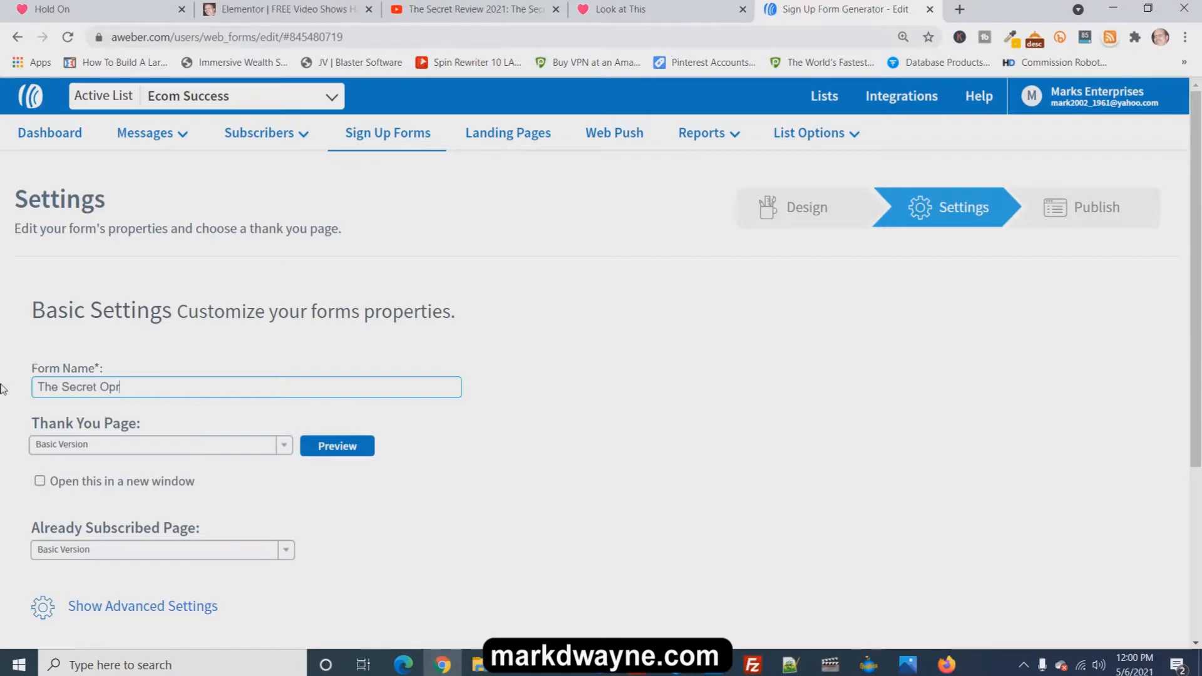
{"action": "key", "text": "BackSpace"}
{"action": "type", "text": "t-Test"}
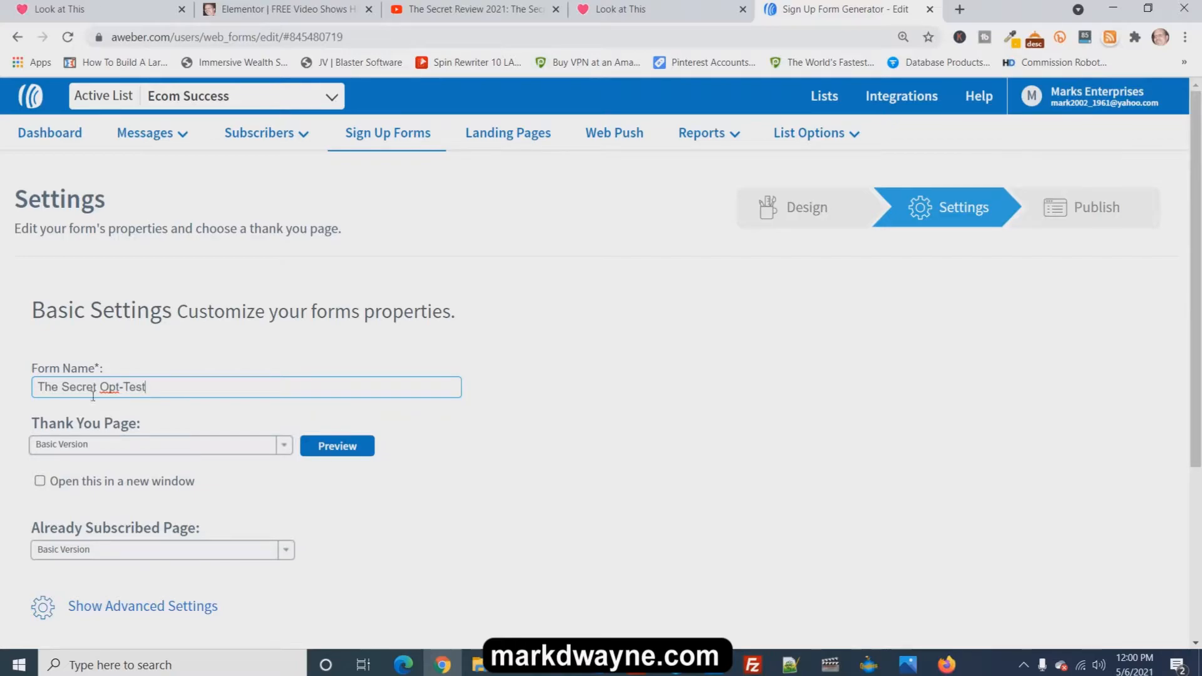
{"action": "left_click", "coordinate": [208, 406]}
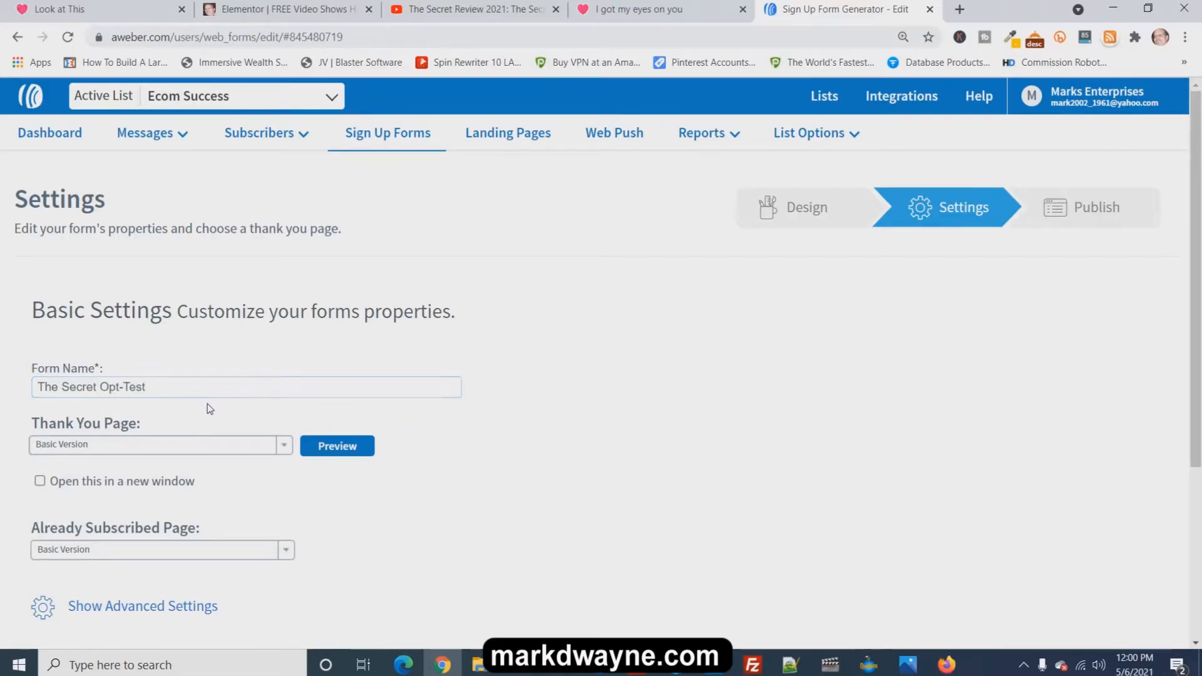
Set the Thank You Page to Custom Page and copy the web address of the open thesecretbonuses page
{"action": "left_click", "coordinate": [208, 457]}
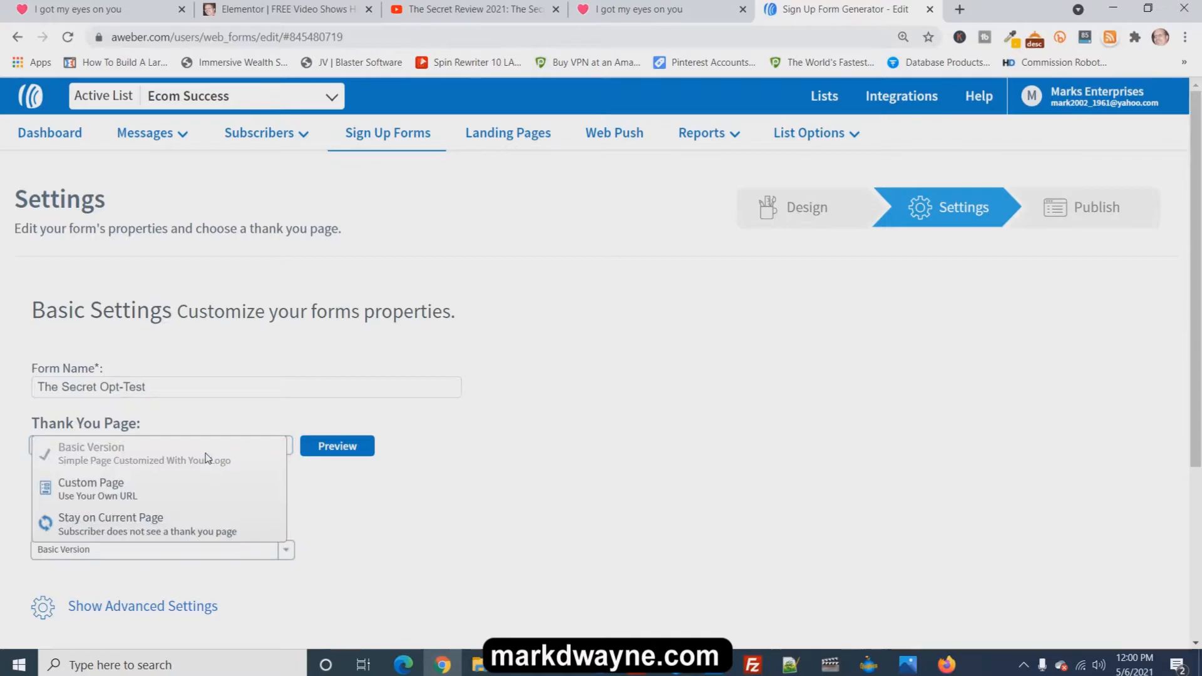
{"action": "left_click", "coordinate": [162, 499]}
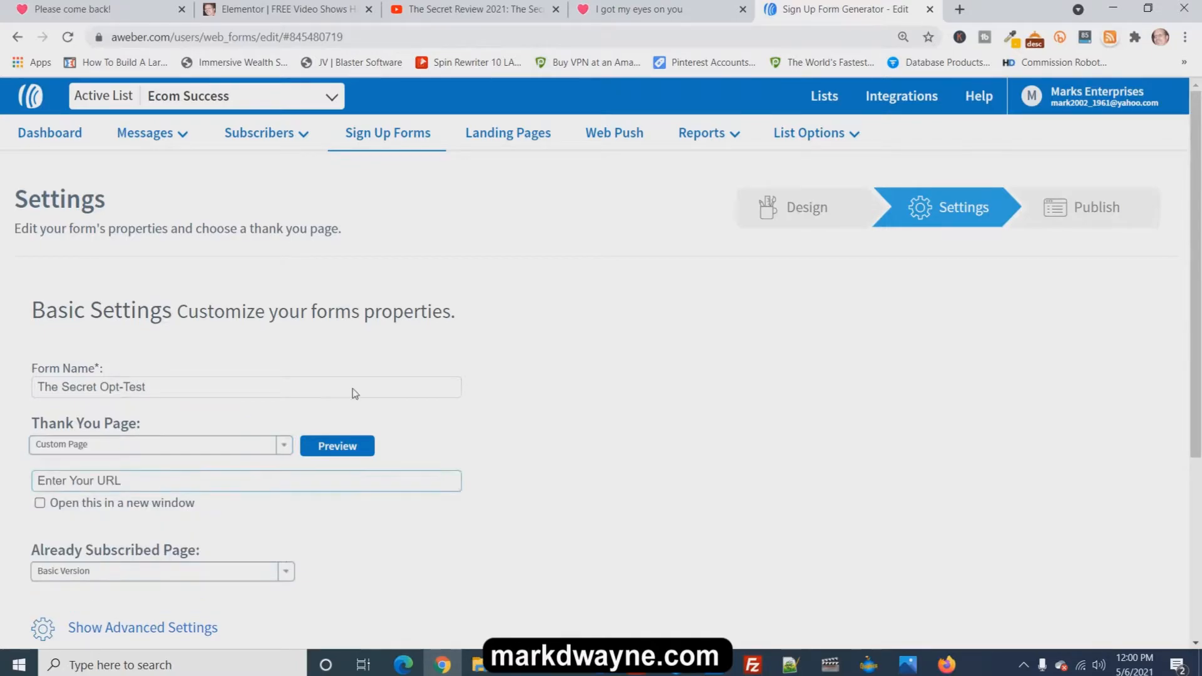
{"action": "left_click", "coordinate": [723, 14]}
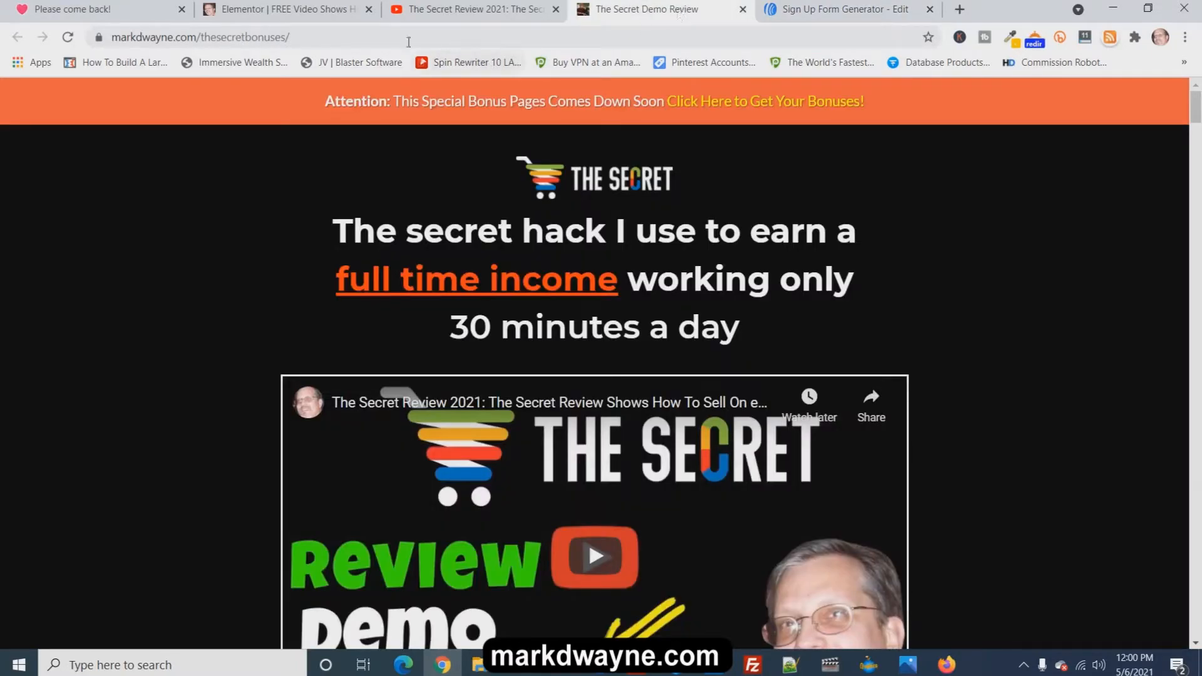
{"action": "left_click", "coordinate": [386, 39]}
{"action": "right_click", "coordinate": [385, 38]}
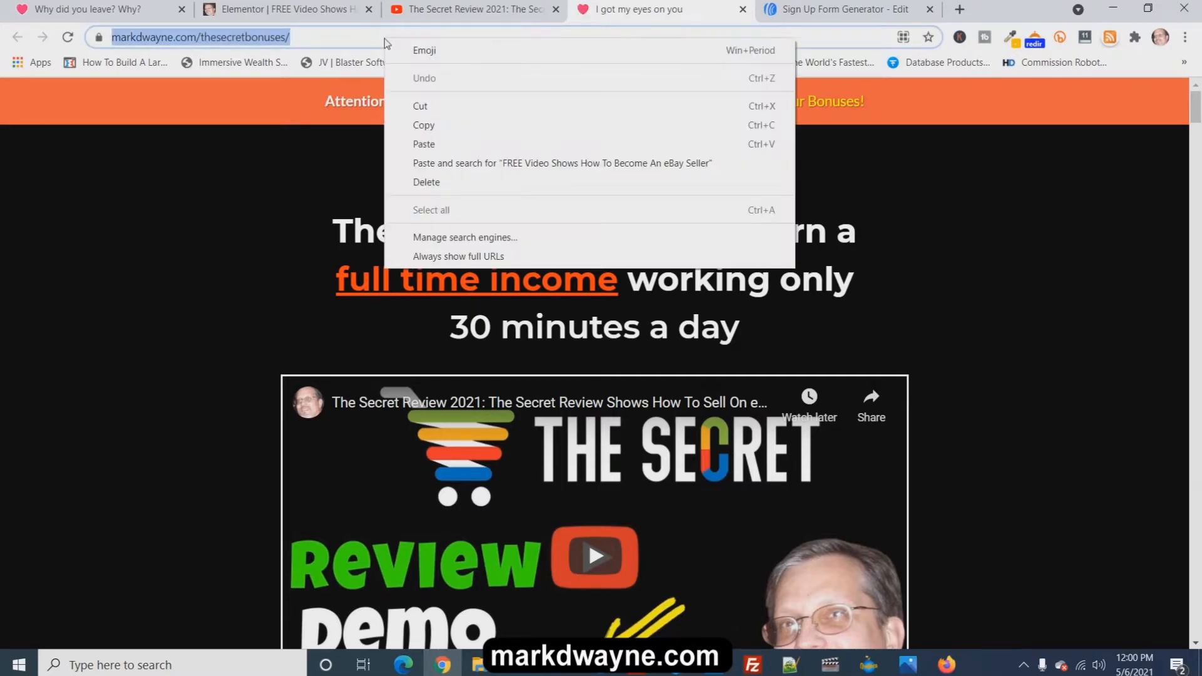
{"action": "left_click", "coordinate": [424, 126]}
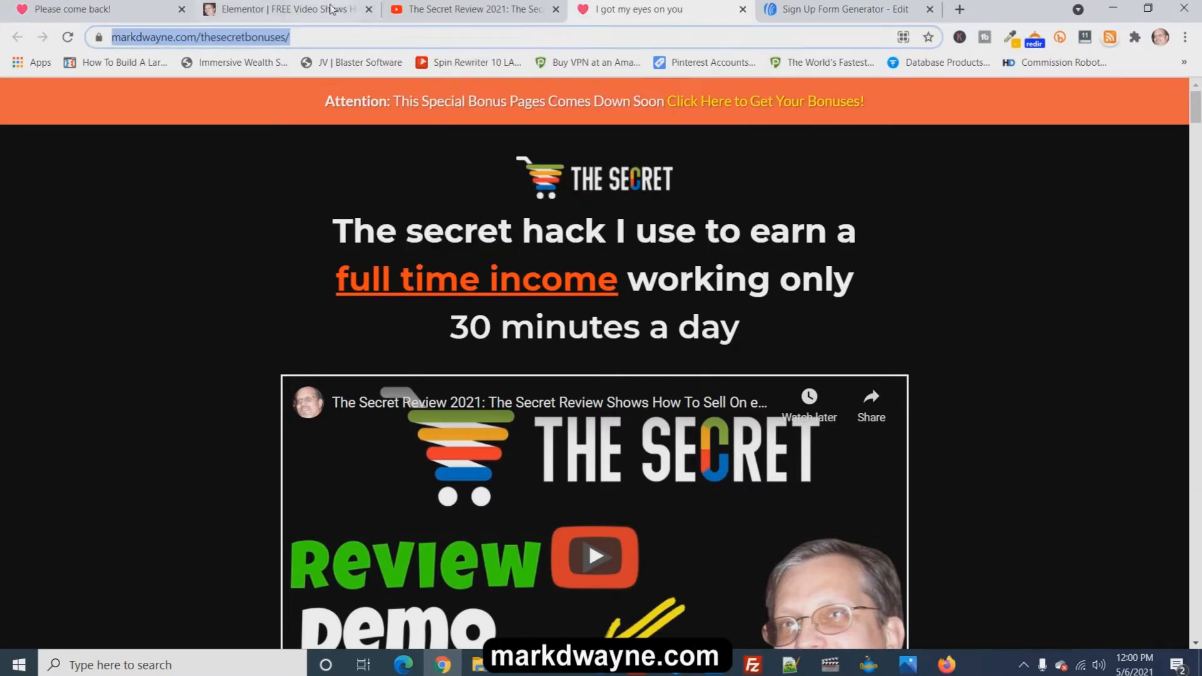
{"action": "left_click", "coordinate": [840, 14]}
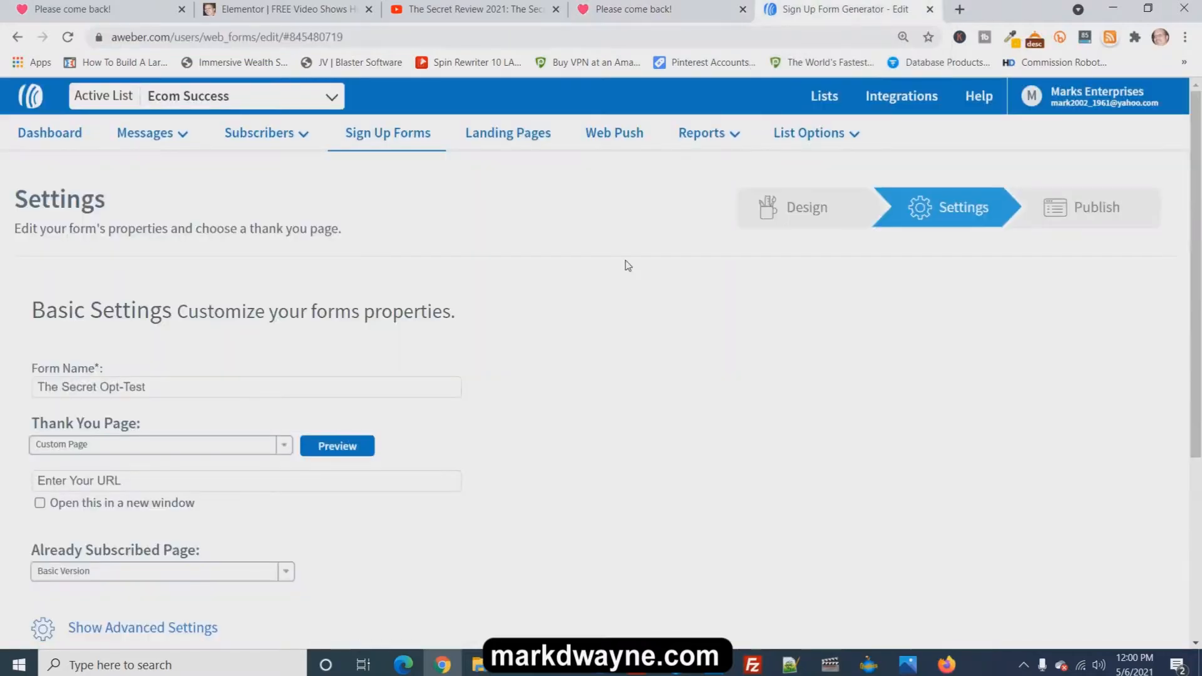
{"action": "left_click", "coordinate": [119, 481]}
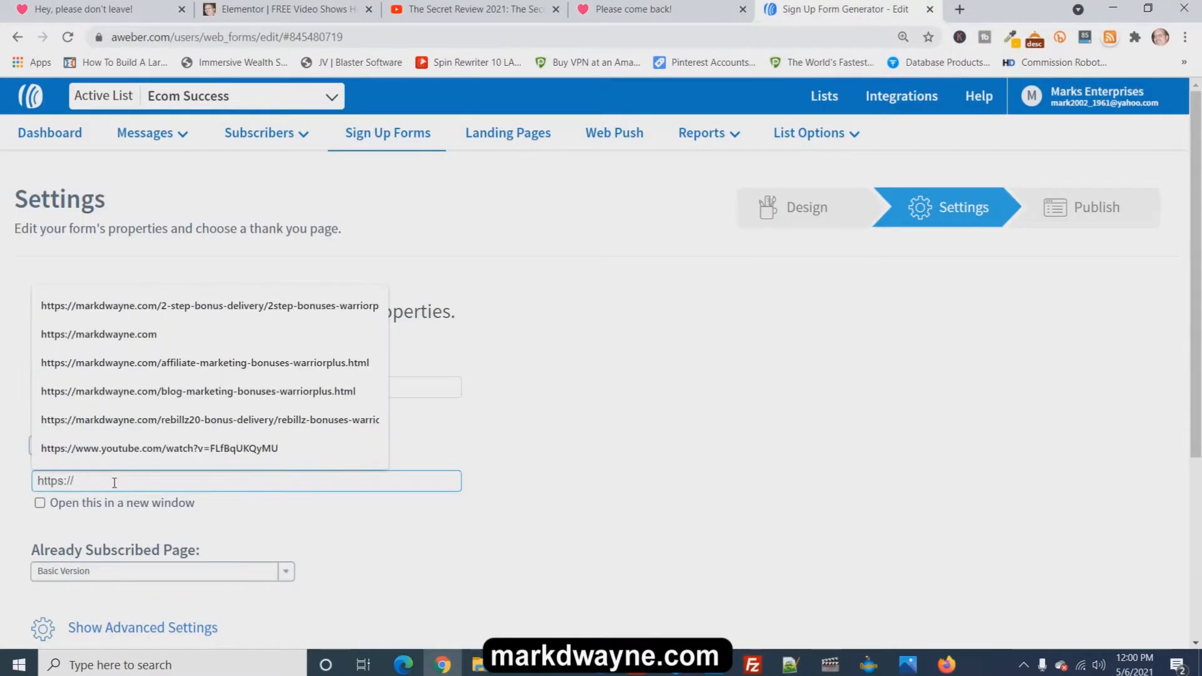
{"action": "right_click", "coordinate": [115, 482]}
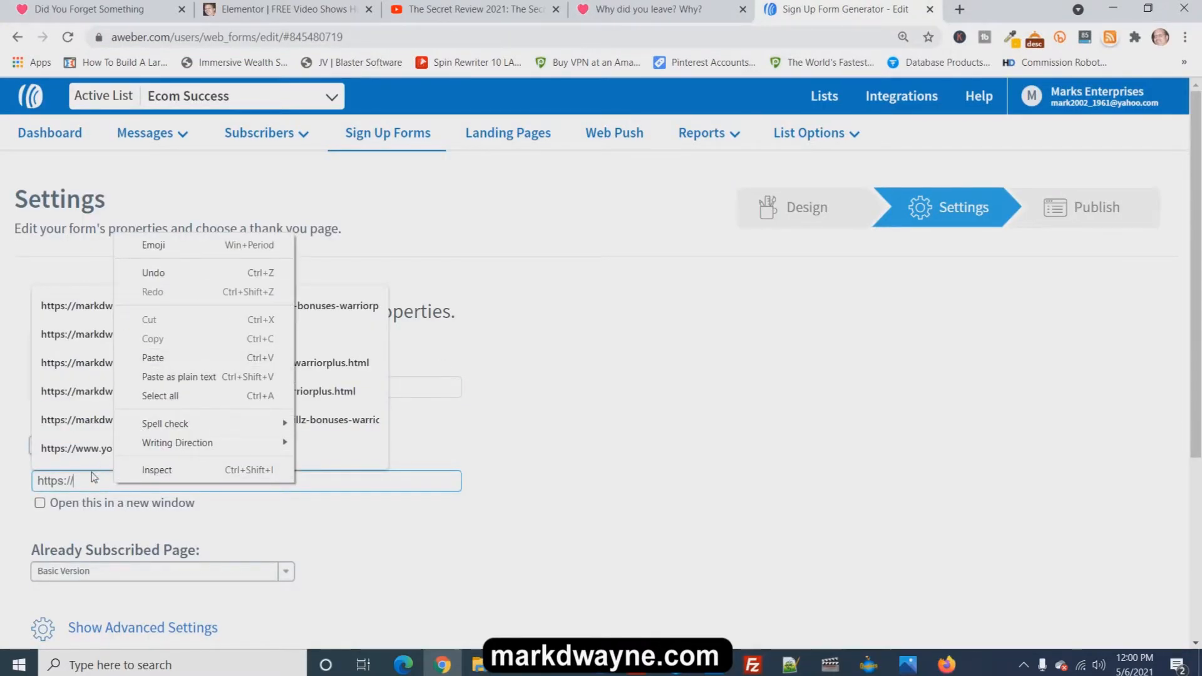
{"action": "left_click", "coordinate": [91, 473]}
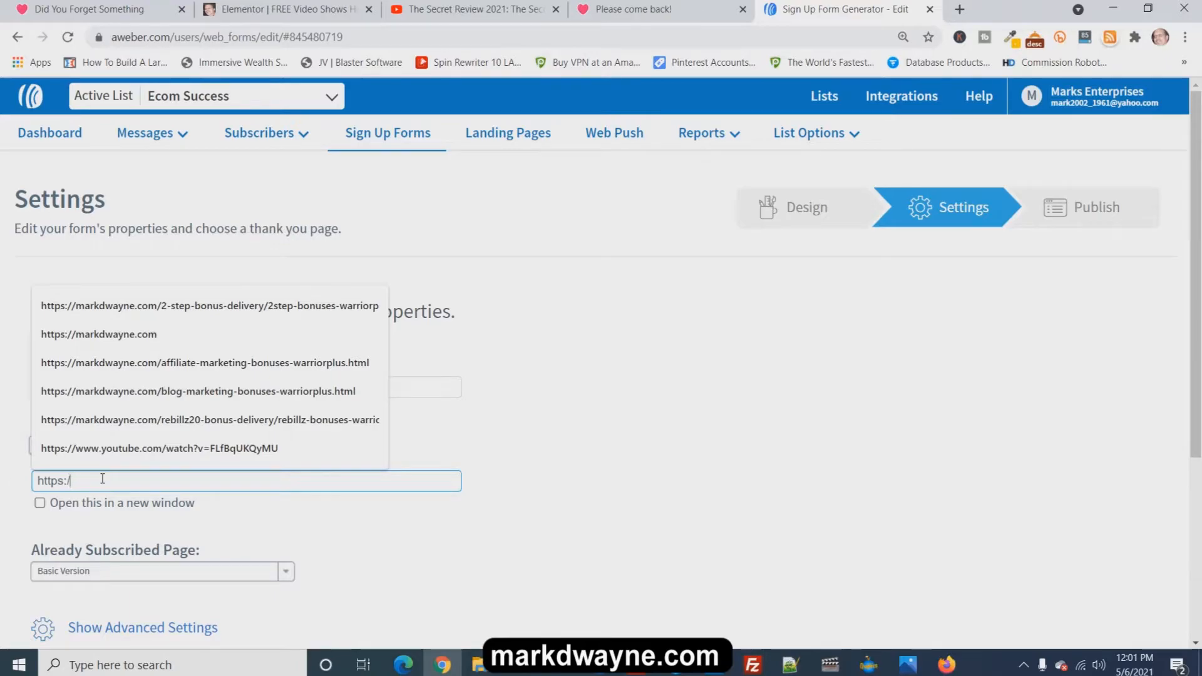
{"action": "key", "text": "BackSpace"}
{"action": "key", "text": "BackSpace"}
{"action": "key", "text": "BackSpace"}
{"action": "key", "text": "BackSpace"}
{"action": "key", "text": "BackSpace"}
{"action": "key", "text": "BackSpace"}
{"action": "key", "text": "BackSpace"}
{"action": "key", "text": "ctrl+v"}
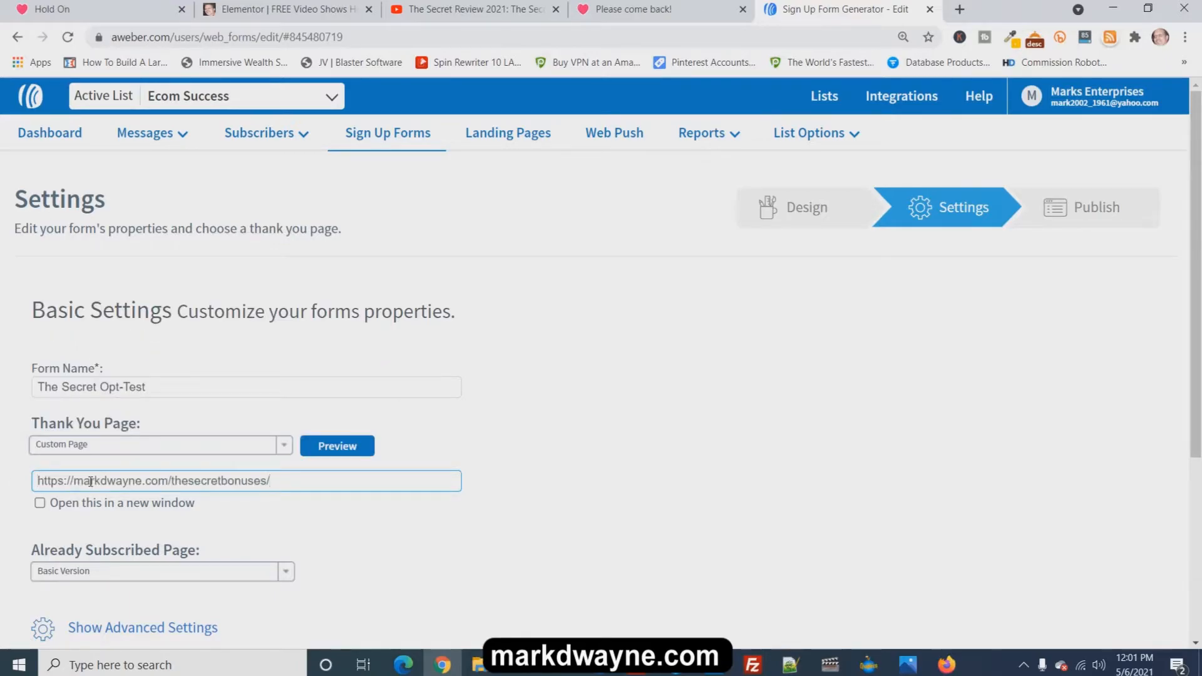
{"action": "left_click", "coordinate": [319, 518]}
{"action": "scroll", "coordinate": [320, 520], "scroll_direction": "down", "scroll_amount": 3}
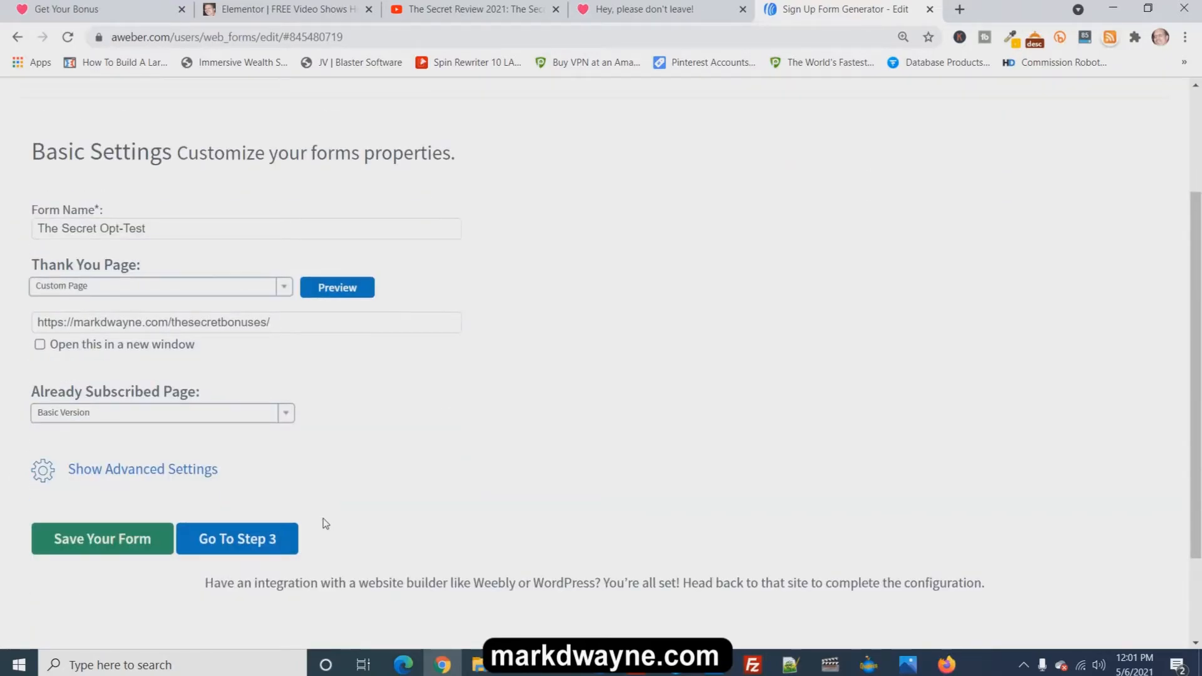
{"action": "left_click", "coordinate": [182, 414]}
{"action": "left_click", "coordinate": [169, 459]}
{"action": "left_click", "coordinate": [139, 445]}
{"action": "type", "text": "https://"}
{"action": "key", "text": "BackSpace"}
{"action": "key", "text": "BackSpace"}
{"action": "key", "text": "BackSpace"}
{"action": "key", "text": "BackSpace"}
{"action": "key", "text": "BackSpace"}
{"action": "key", "text": "BackSpace"}
{"action": "key", "text": "BackSpace"}
{"action": "key", "text": "BackSpace"}
{"action": "key", "text": "ctrl+v"}
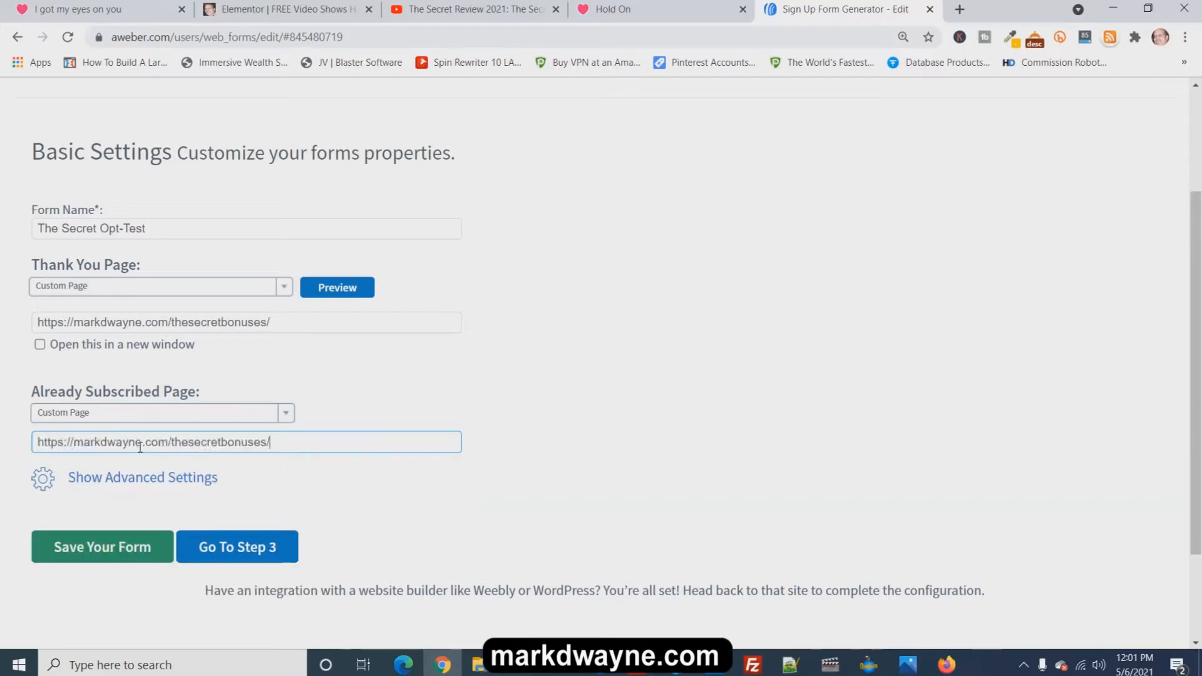
Save the form settings and proceed to the form's Publish stage
{"action": "left_click", "coordinate": [80, 552]}
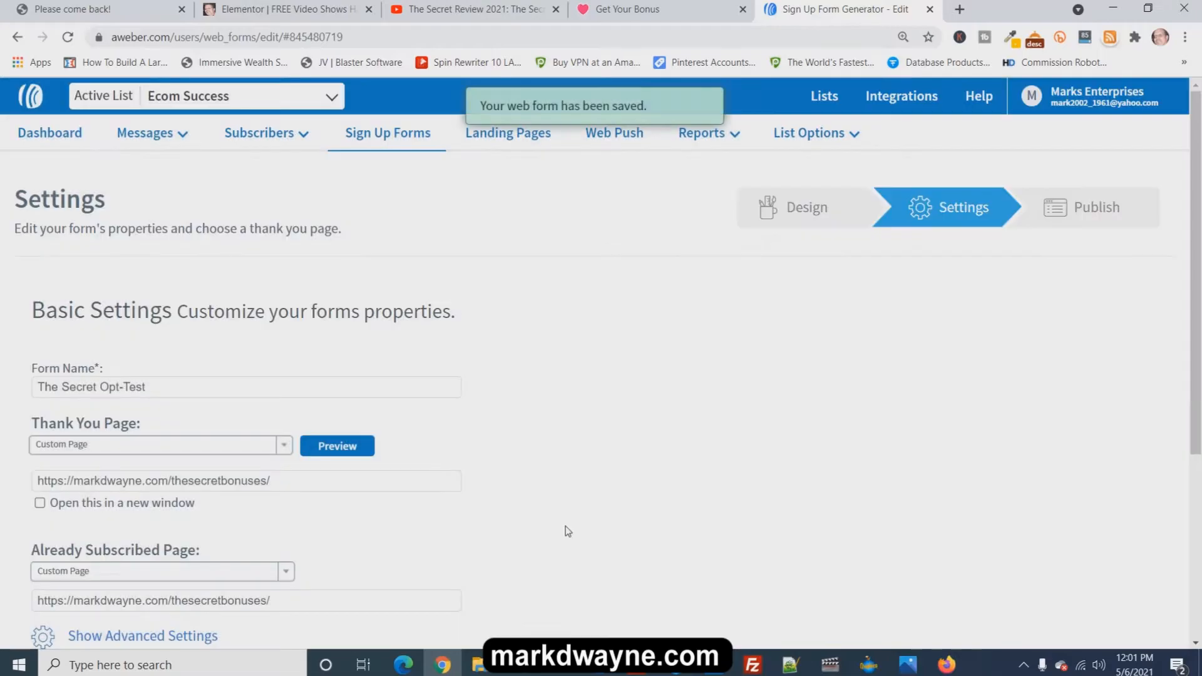
{"action": "scroll", "coordinate": [563, 523], "scroll_direction": "down", "scroll_amount": 4}
{"action": "left_click", "coordinate": [236, 475]}
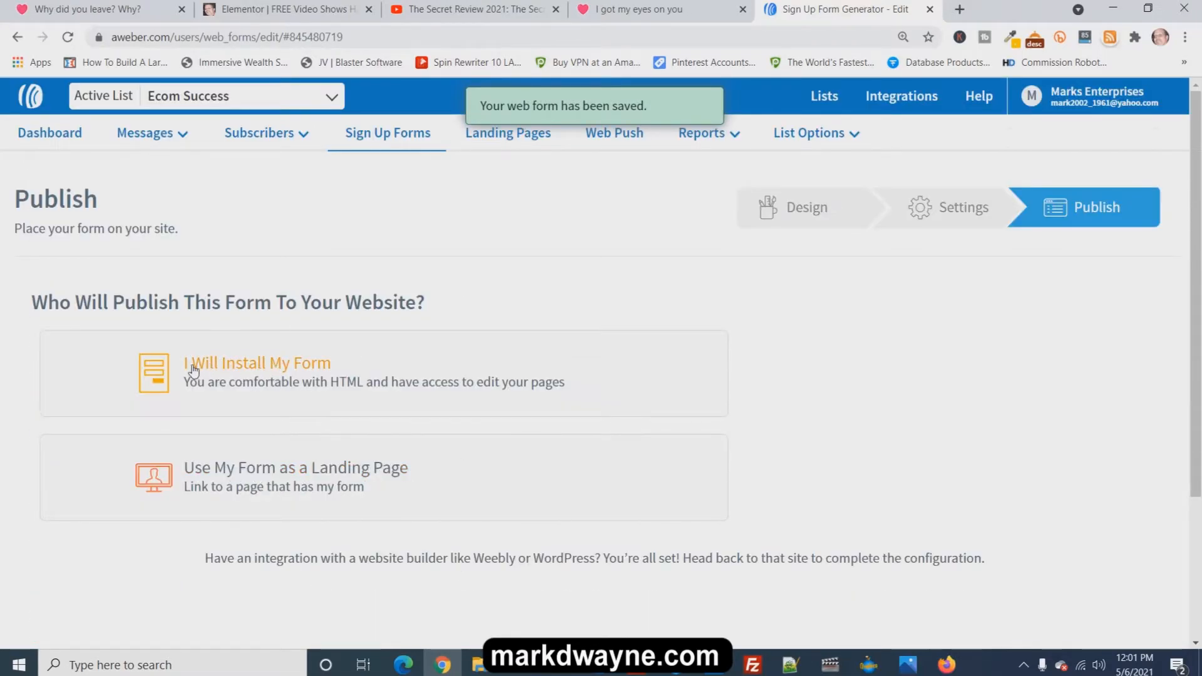
Choose to install the form yourself and copy the full code of its Raw HTML Version
{"action": "left_click", "coordinate": [281, 371]}
{"action": "scroll", "coordinate": [902, 419], "scroll_direction": "down", "scroll_amount": 2}
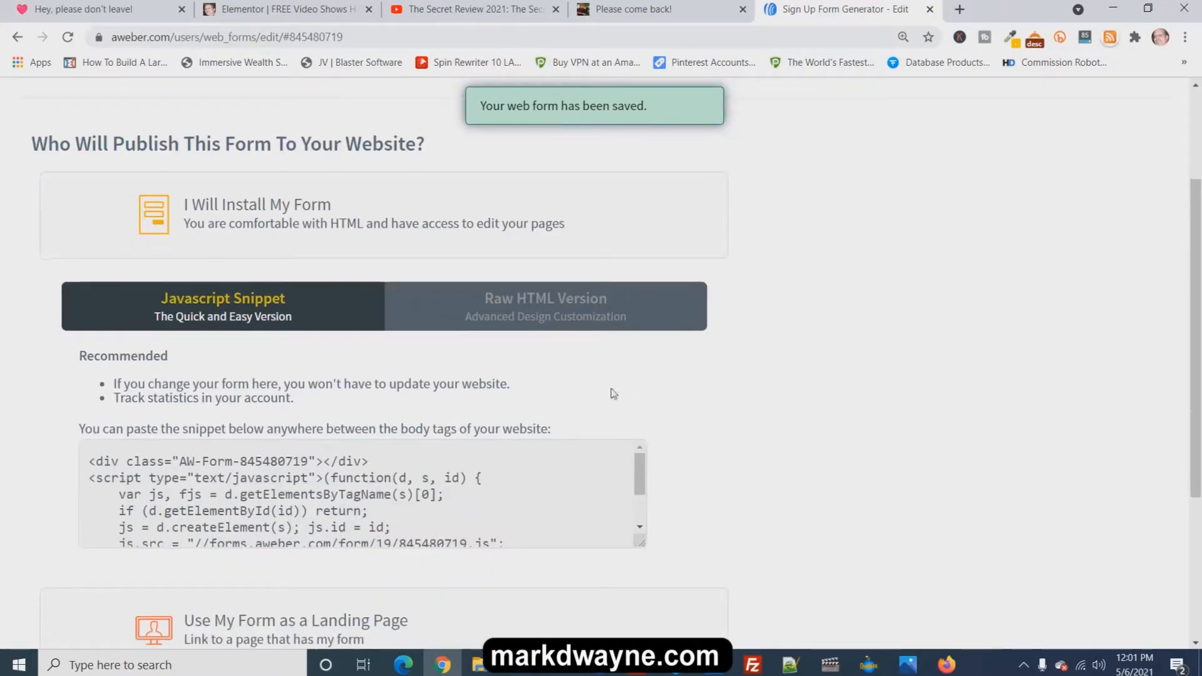
{"action": "left_click", "coordinate": [538, 317]}
{"action": "left_click", "coordinate": [235, 300]}
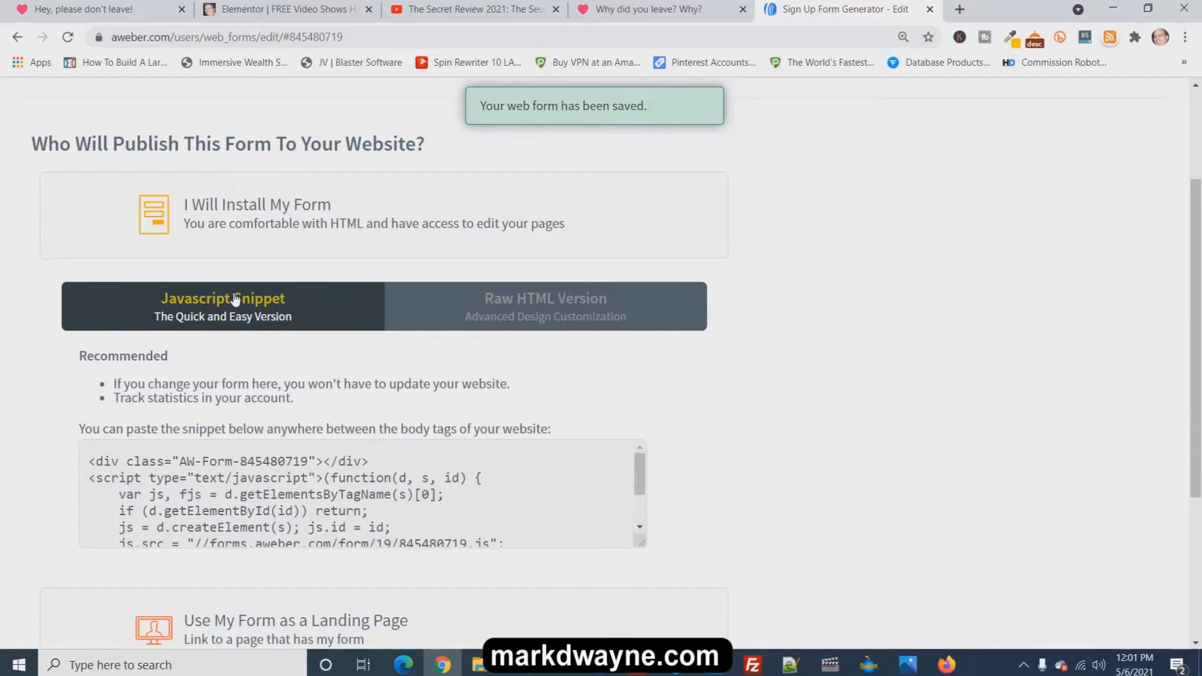
{"action": "left_click", "coordinate": [495, 313]}
{"action": "left_click", "coordinate": [430, 489]}
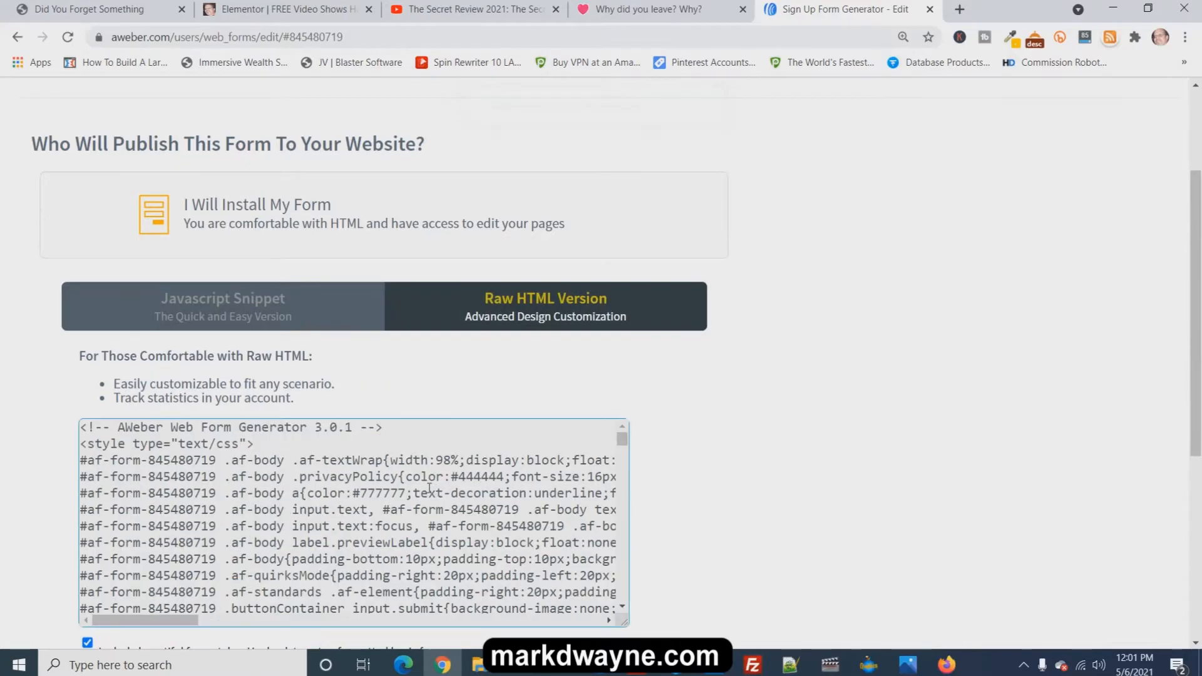
{"action": "key", "text": "ctrl+a"}
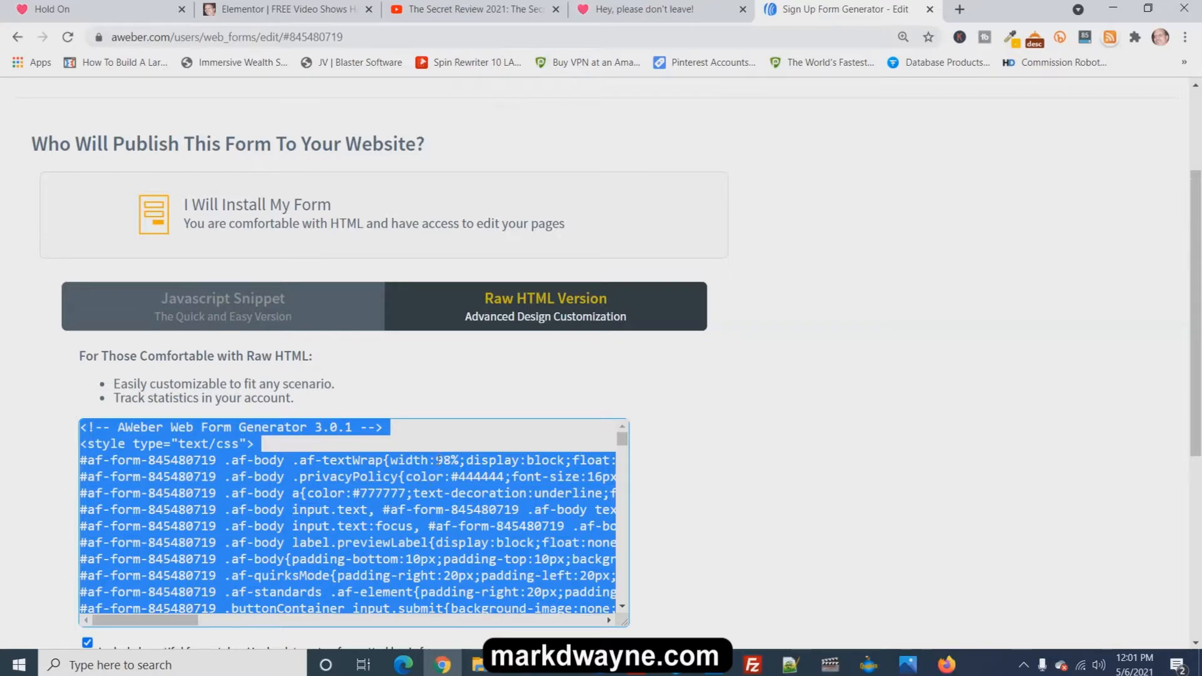
{"action": "right_click", "coordinate": [429, 488]}
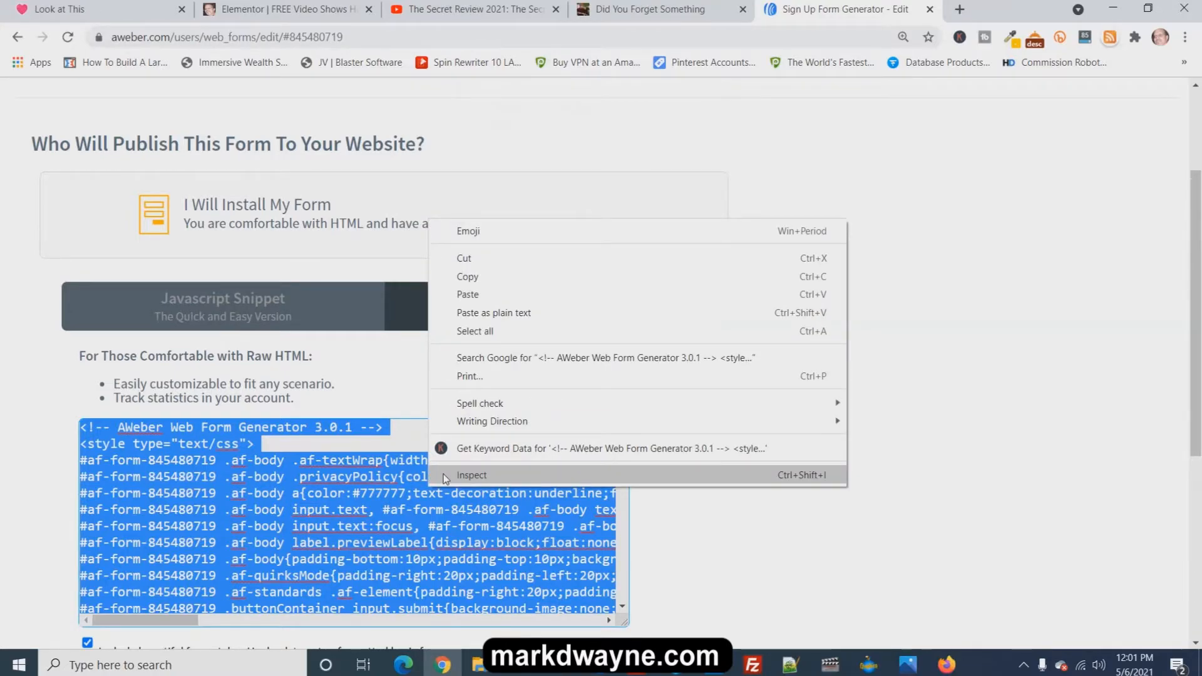
{"action": "left_click", "coordinate": [502, 276]}
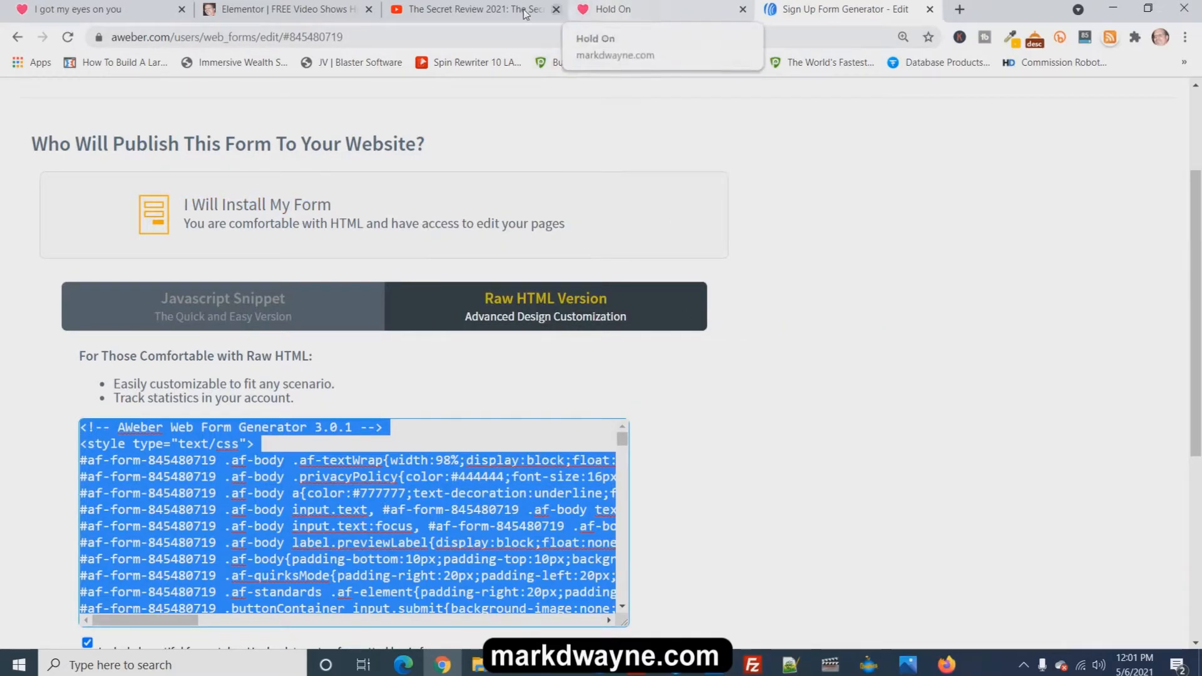
Switch to the Elementor page and paste the copied form code into the empty HTML widget
{"action": "left_click", "coordinate": [280, 12]}
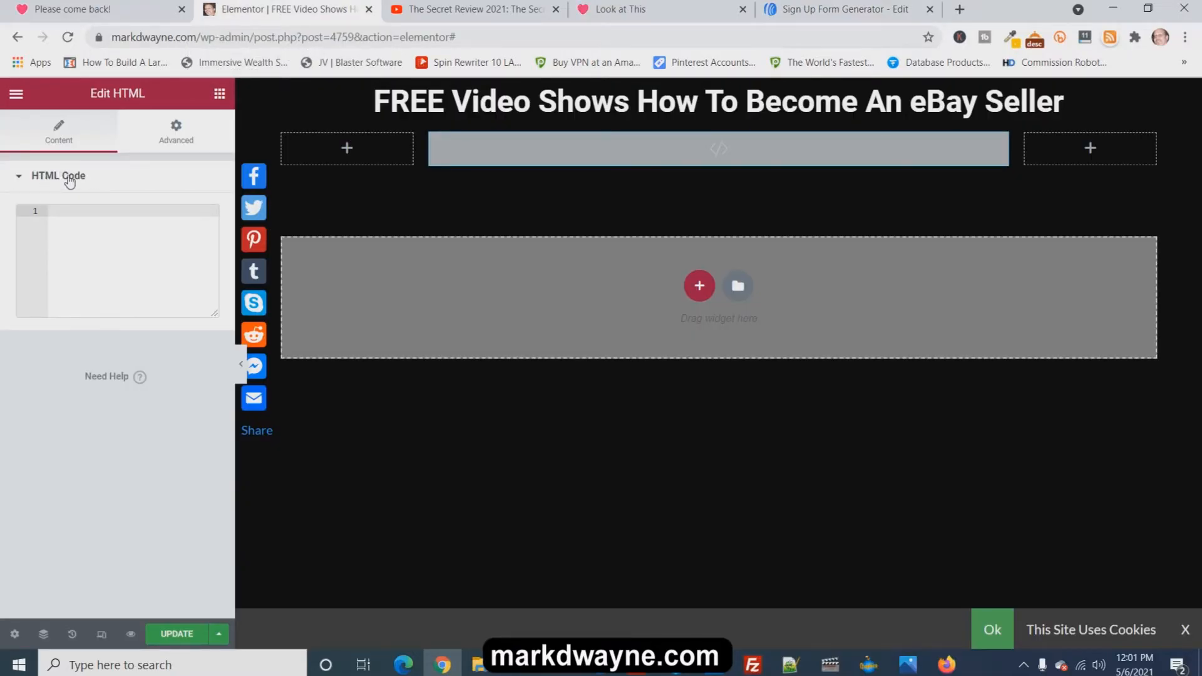
{"action": "right_click", "coordinate": [77, 219]}
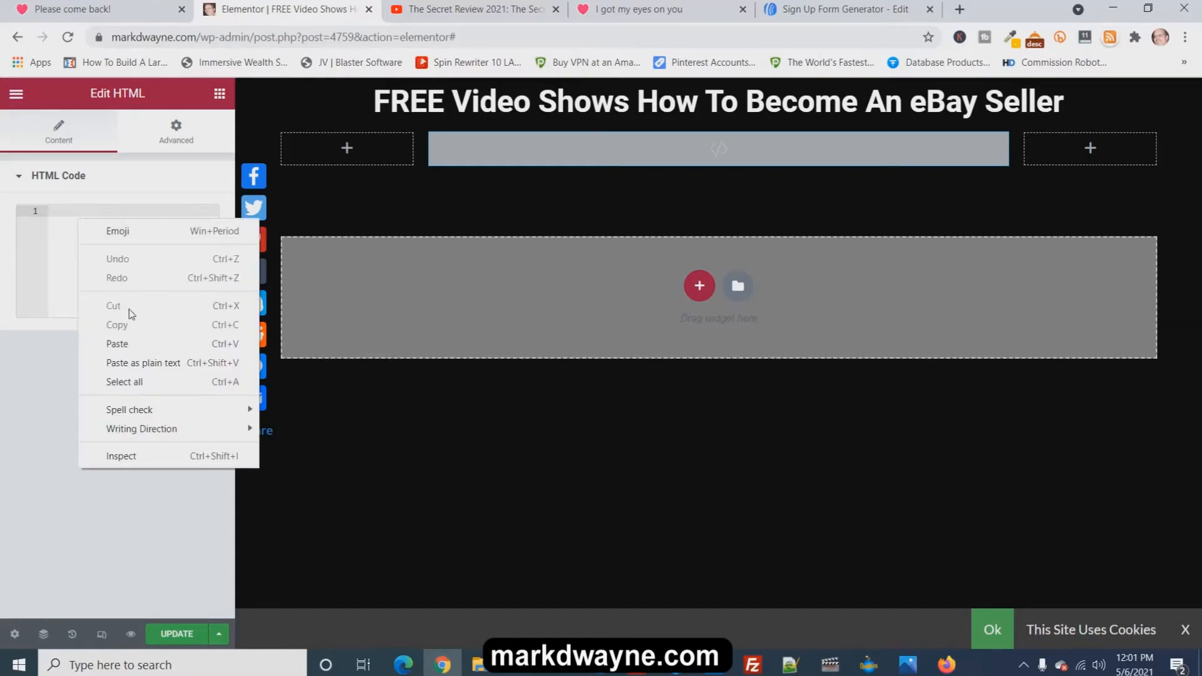
{"action": "left_click", "coordinate": [136, 343]}
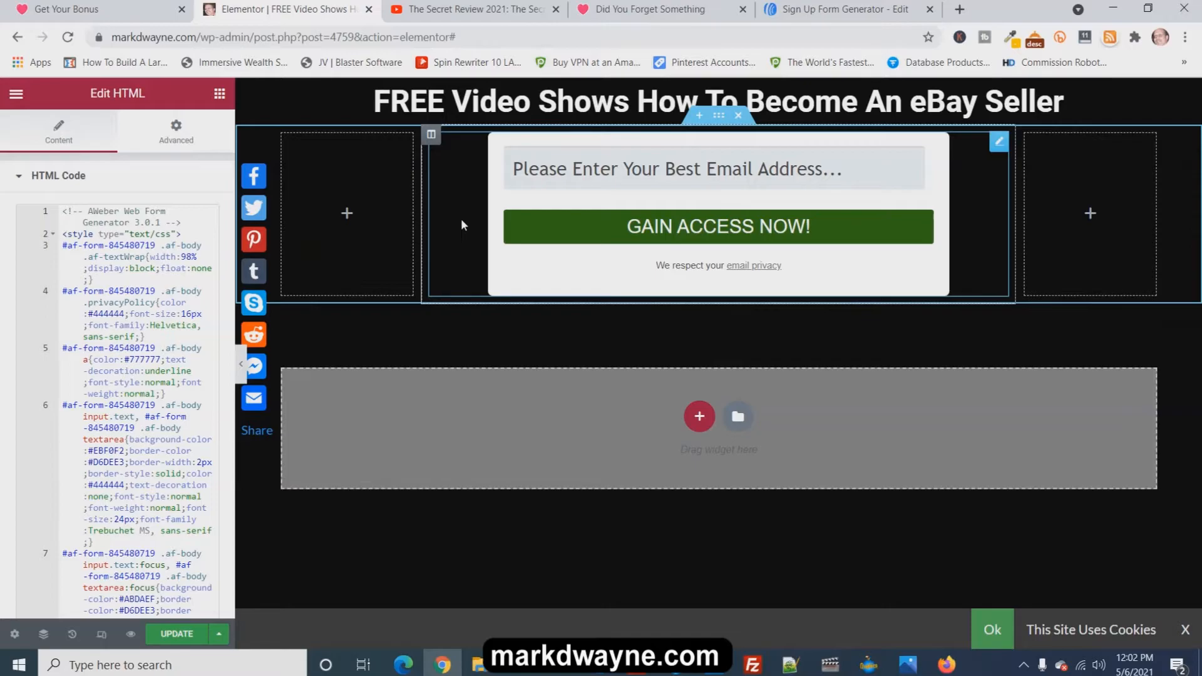
Give the section holding the sign-up form a classic background in white, #FFFFFF
{"action": "left_click", "coordinate": [717, 121]}
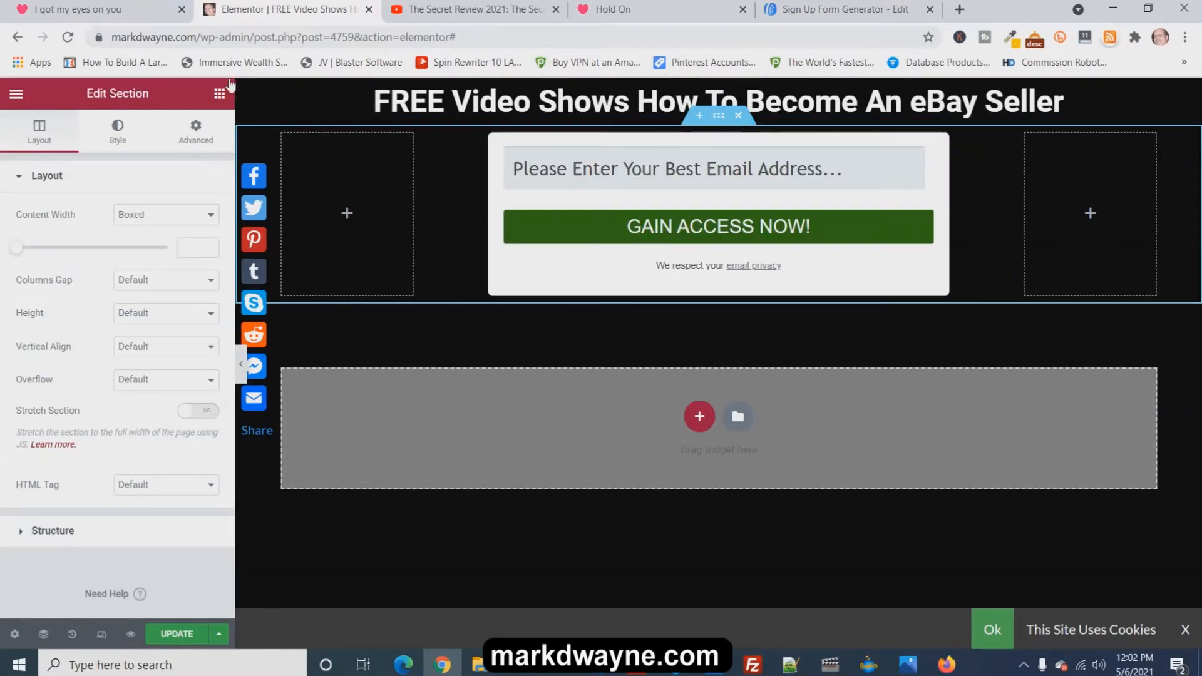
{"action": "left_click", "coordinate": [118, 133]}
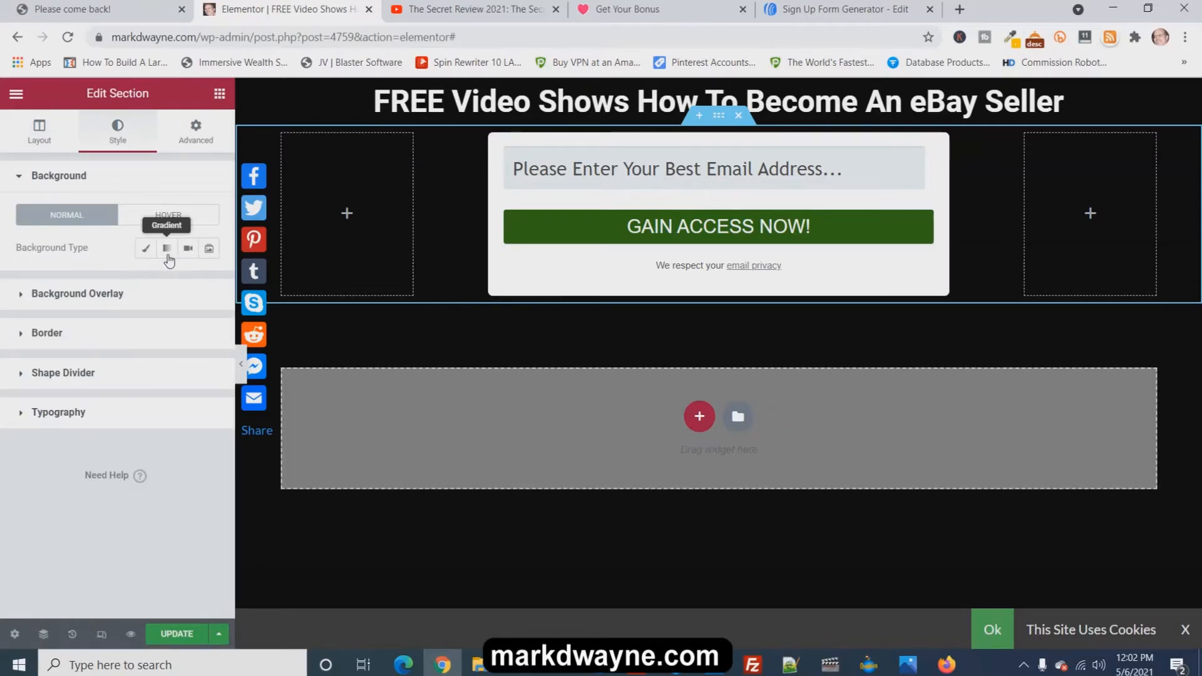
{"action": "left_click", "coordinate": [147, 253]}
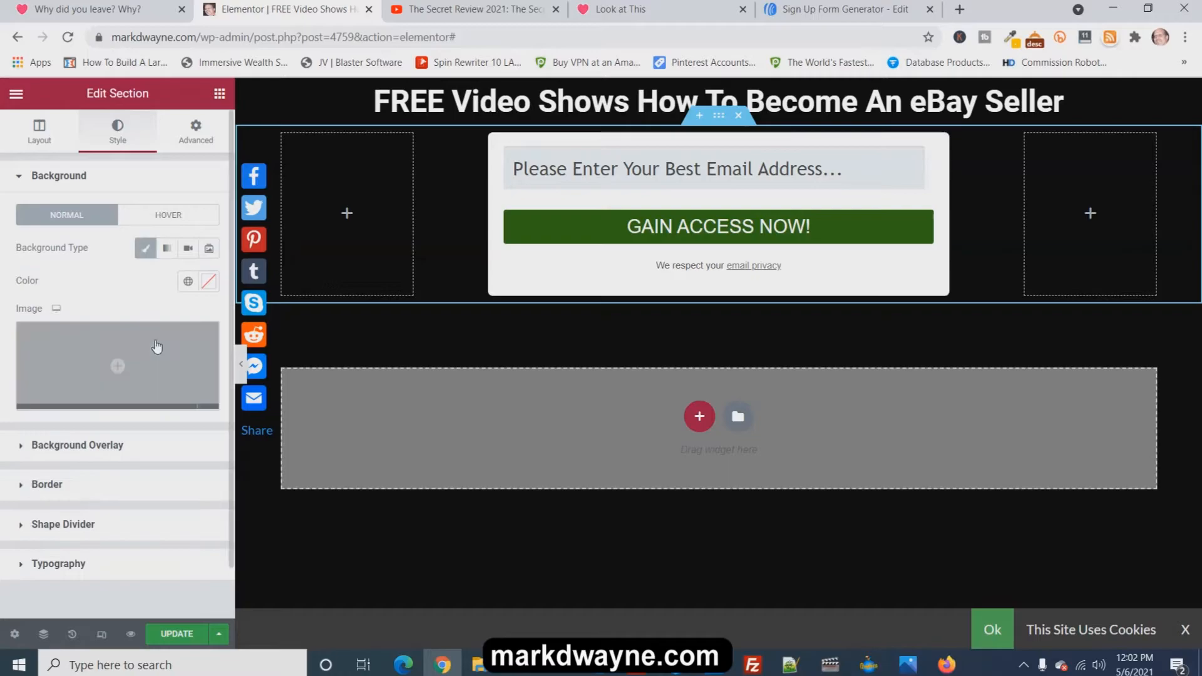
{"action": "left_click", "coordinate": [210, 282]}
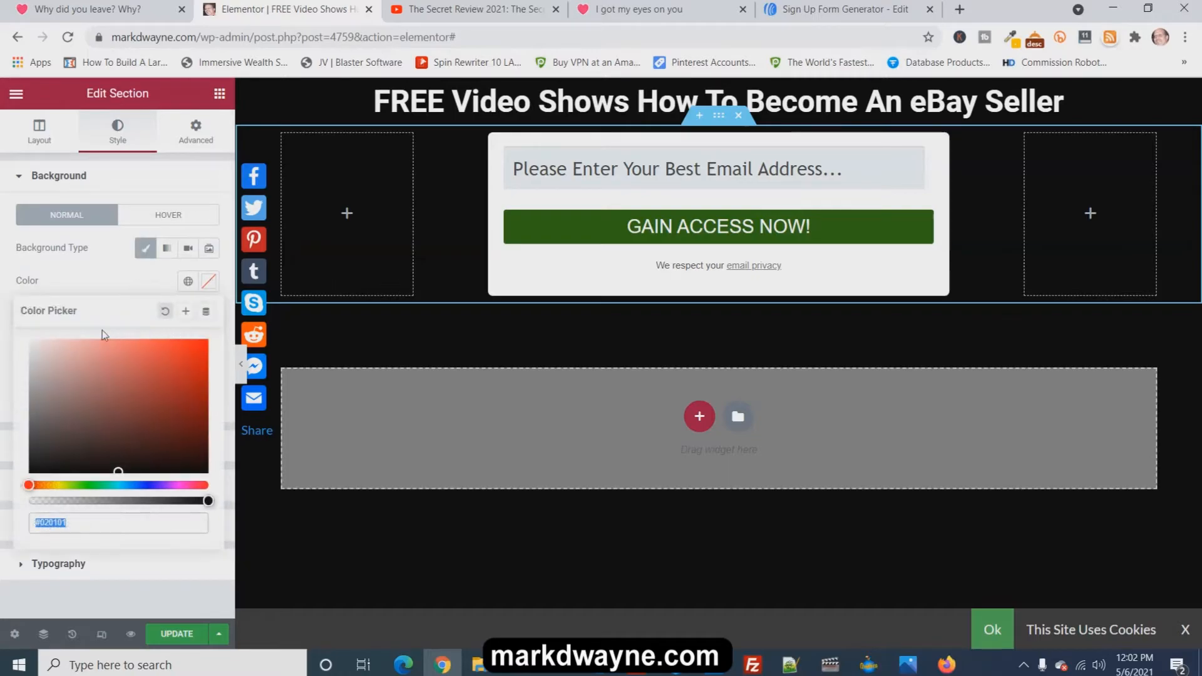
{"action": "left_click", "coordinate": [32, 338]}
{"action": "left_click_drag", "start_coordinate": [32, 338], "coordinate": [29, 339]}
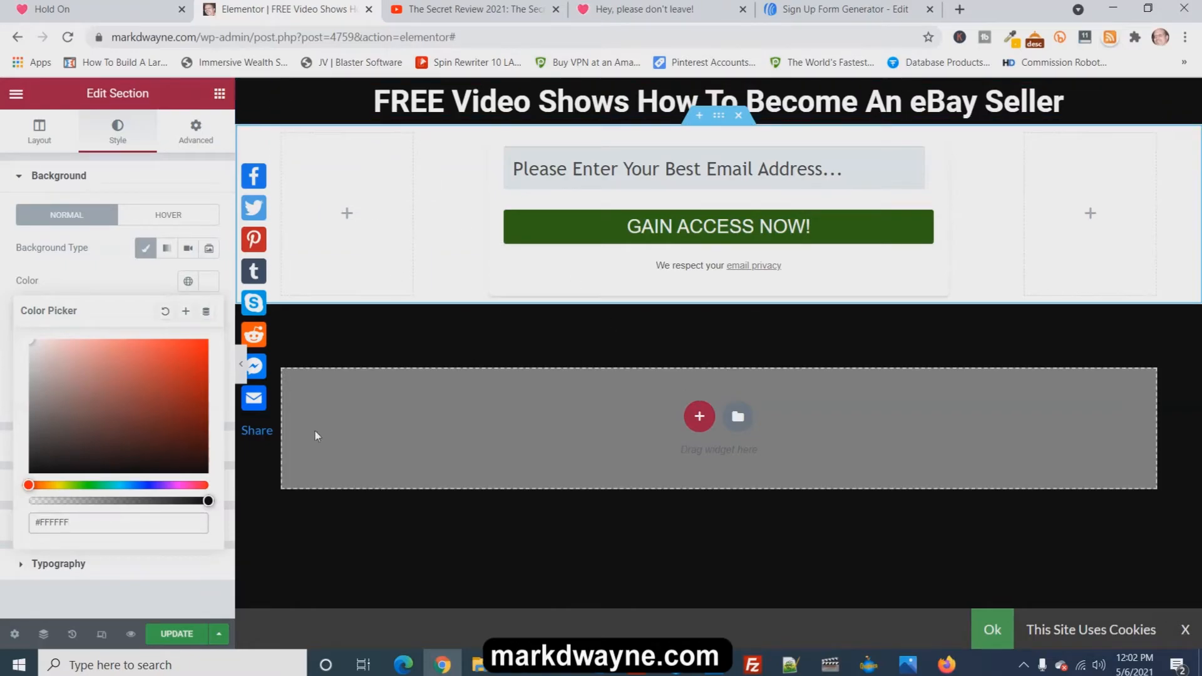
Try black #000000 and blue #1E0F8C as the form section's background color, and return it to #FFFFFF
{"action": "mouse_move", "coordinate": [197, 385]}
{"action": "left_mouse_down"}
{"action": "mouse_move", "coordinate": [228, 366]}
{"action": "mouse_move", "coordinate": [142, 389]}
{"action": "mouse_move", "coordinate": [181, 474]}
{"action": "left_mouse_up"}
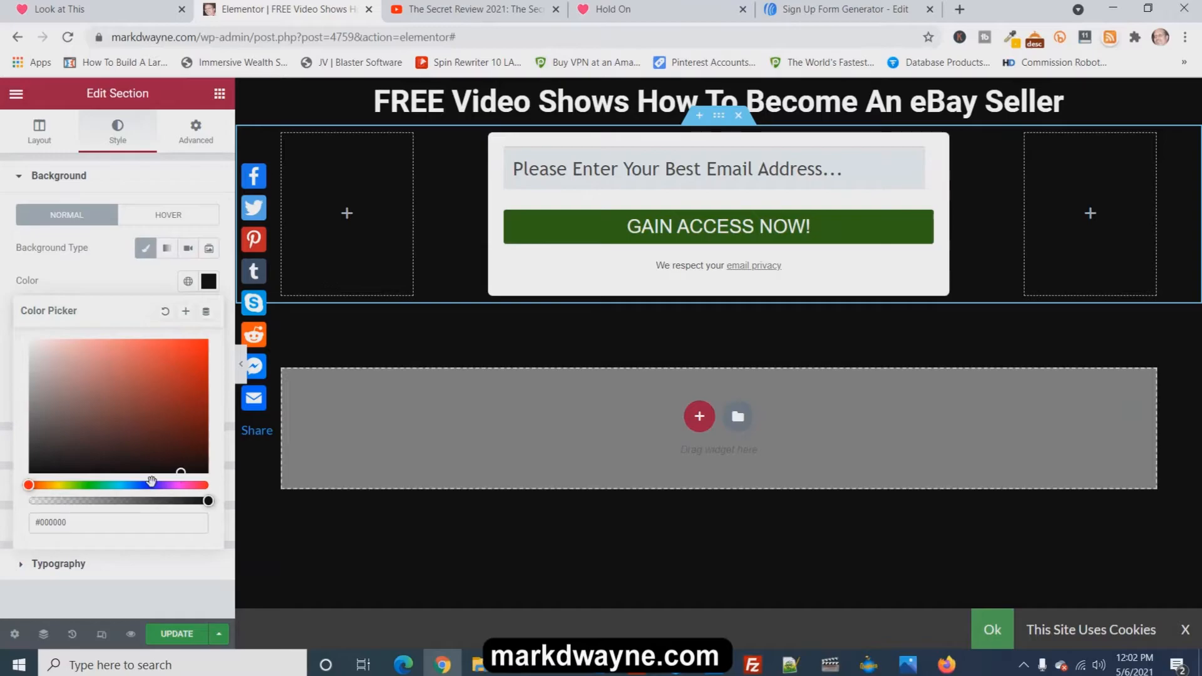
{"action": "left_click", "coordinate": [152, 480]}
{"action": "left_click", "coordinate": [188, 399]}
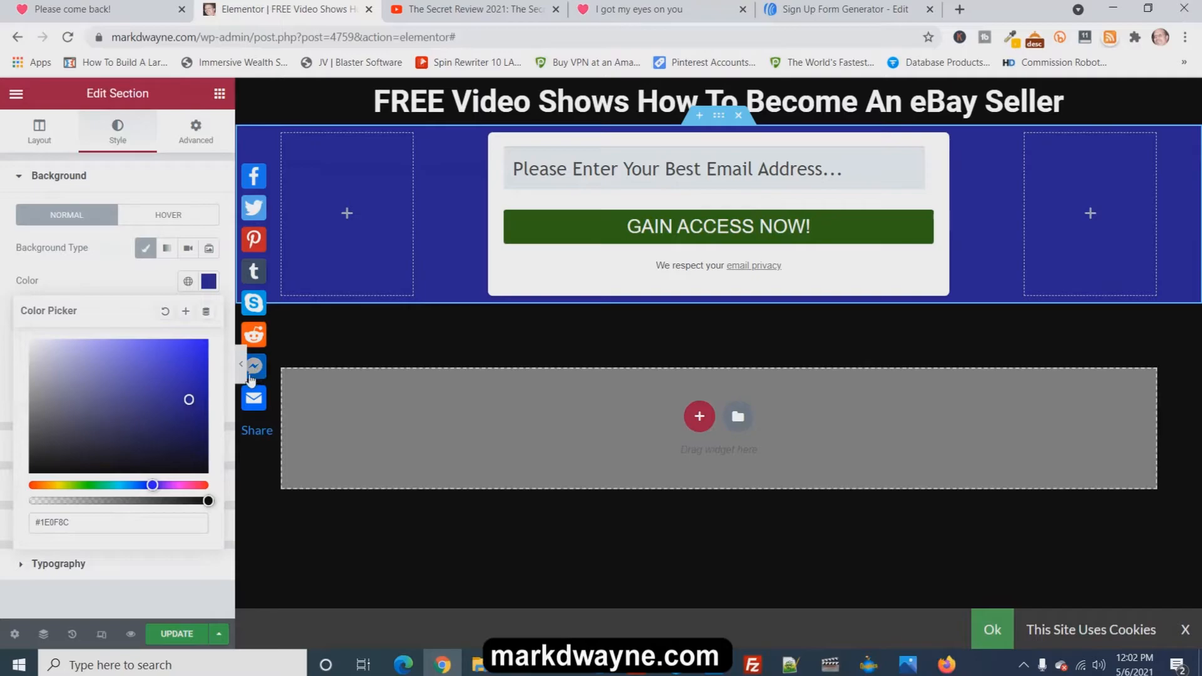
{"action": "left_click_drag", "start_coordinate": [189, 403], "coordinate": [32, 341]}
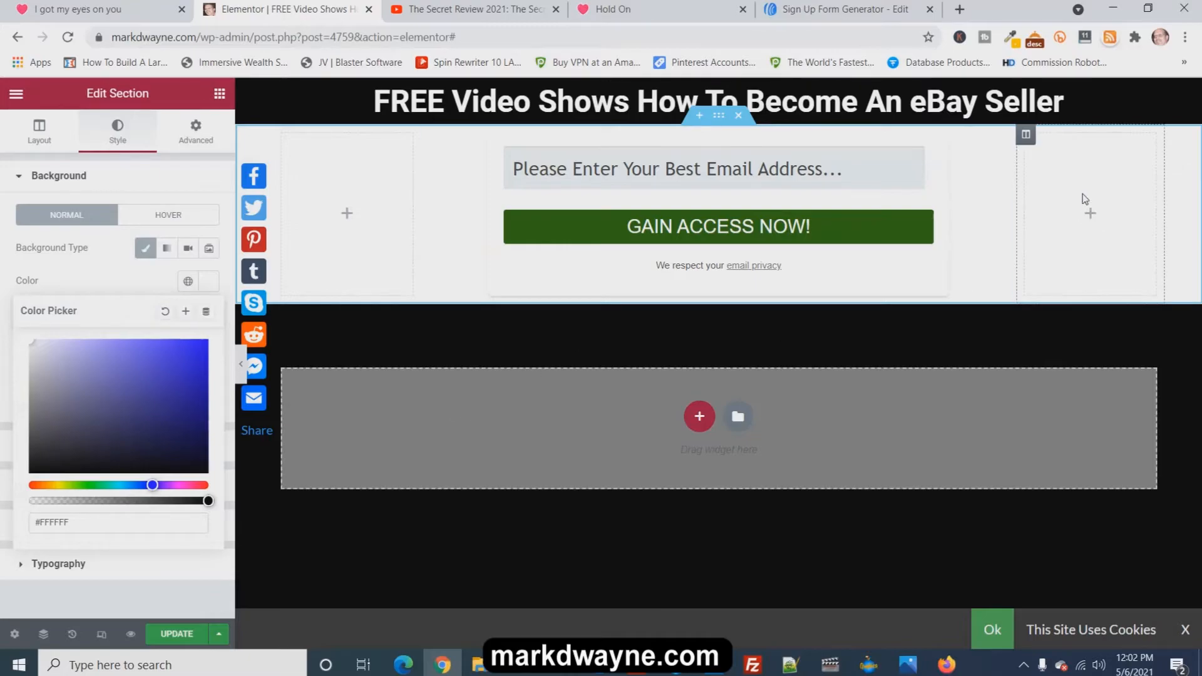
Give the empty column right of the form a classic background, trying the Primary global color before choosing black, #000000
{"action": "left_click", "coordinate": [1026, 136]}
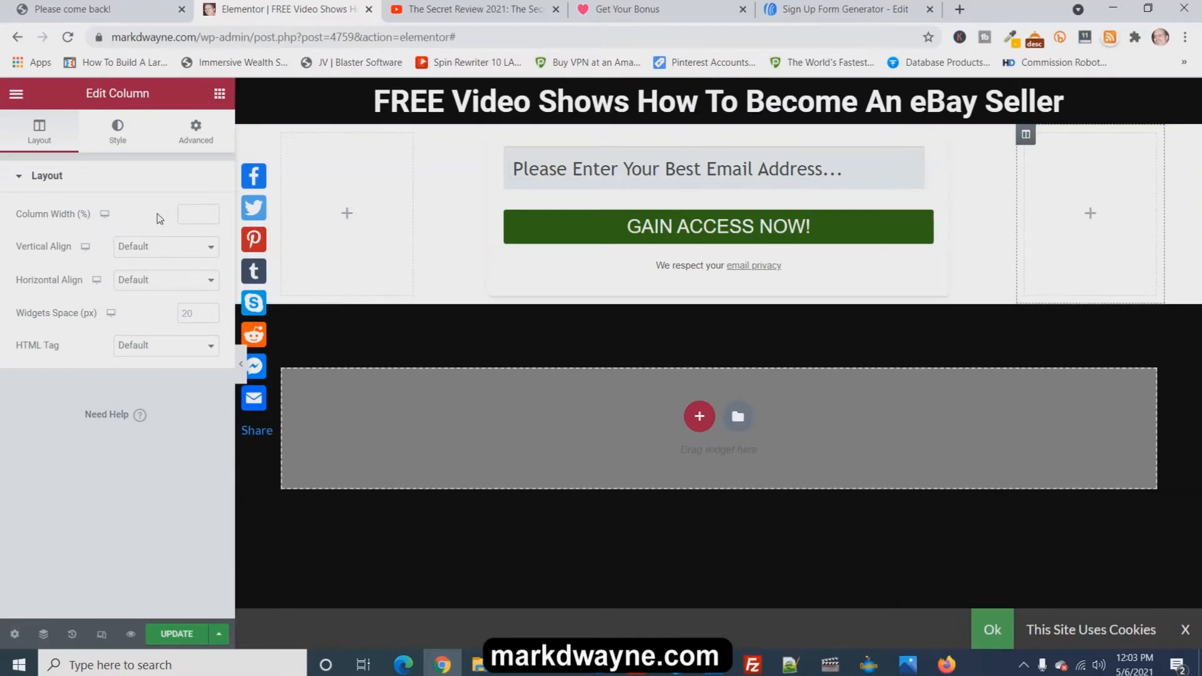
{"action": "left_click", "coordinate": [114, 143]}
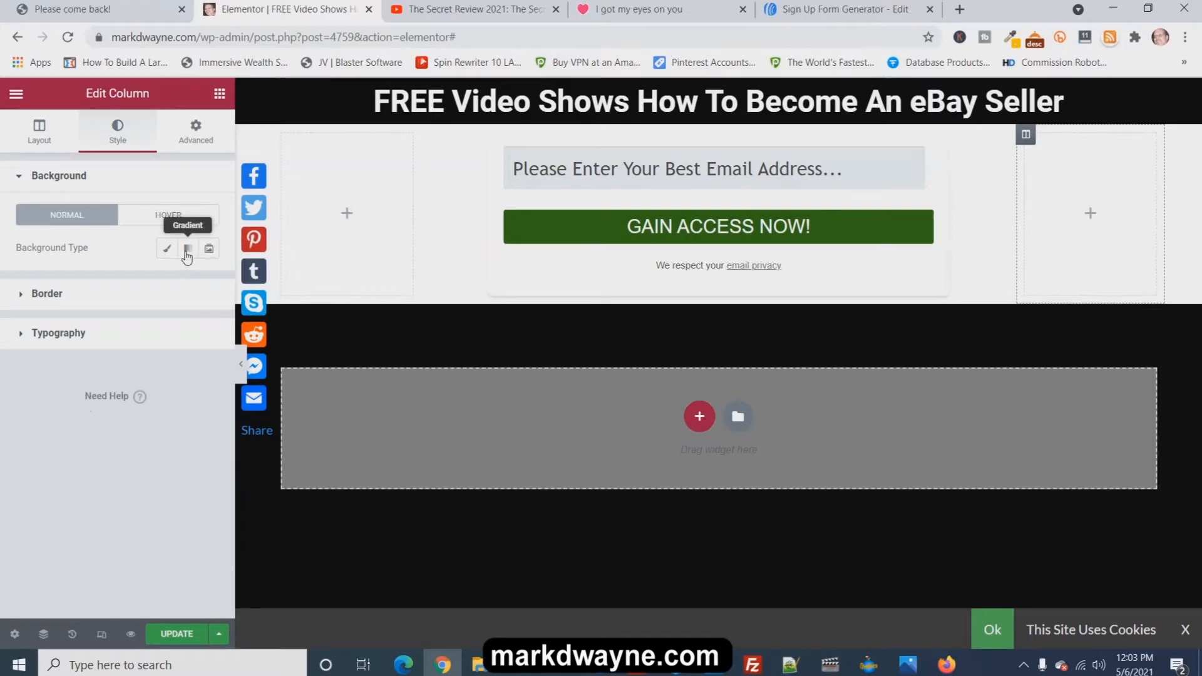
{"action": "left_click", "coordinate": [166, 249]}
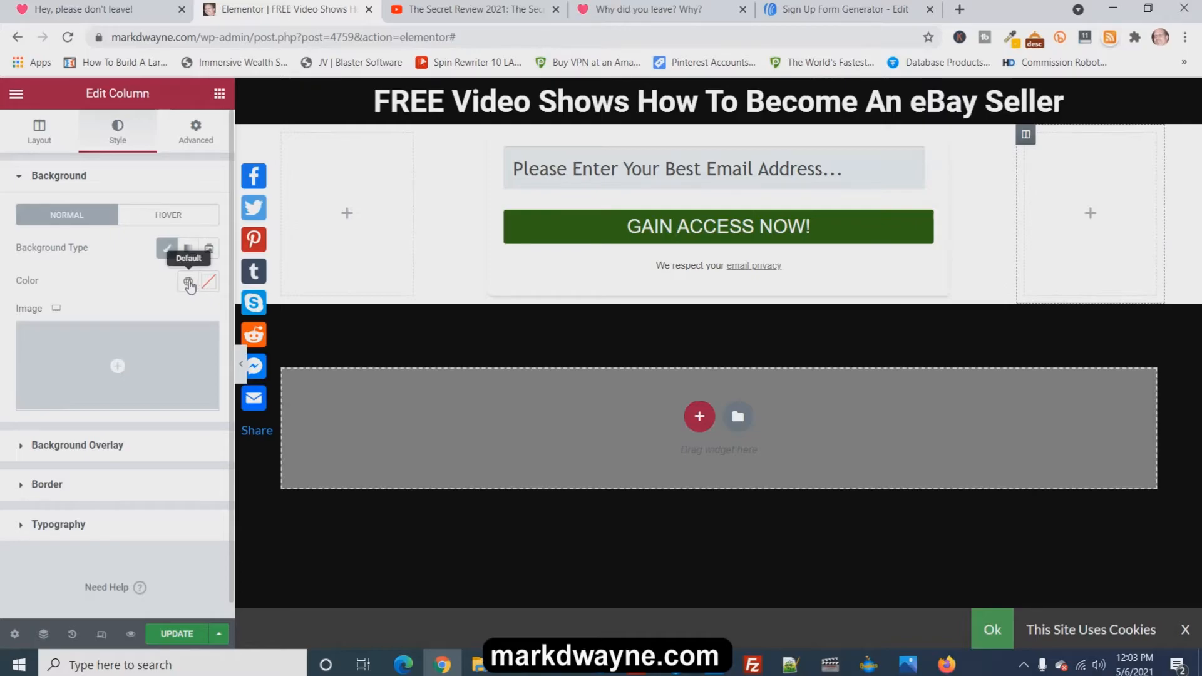
{"action": "left_click", "coordinate": [187, 283]}
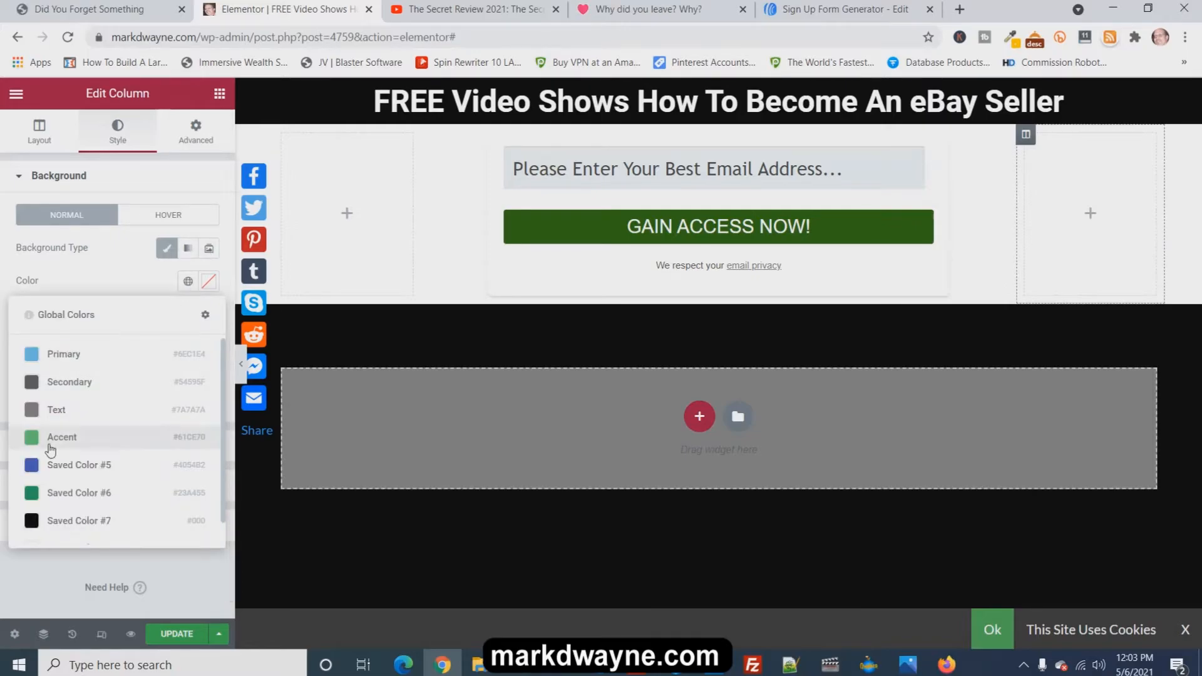
{"action": "left_click", "coordinate": [64, 361]}
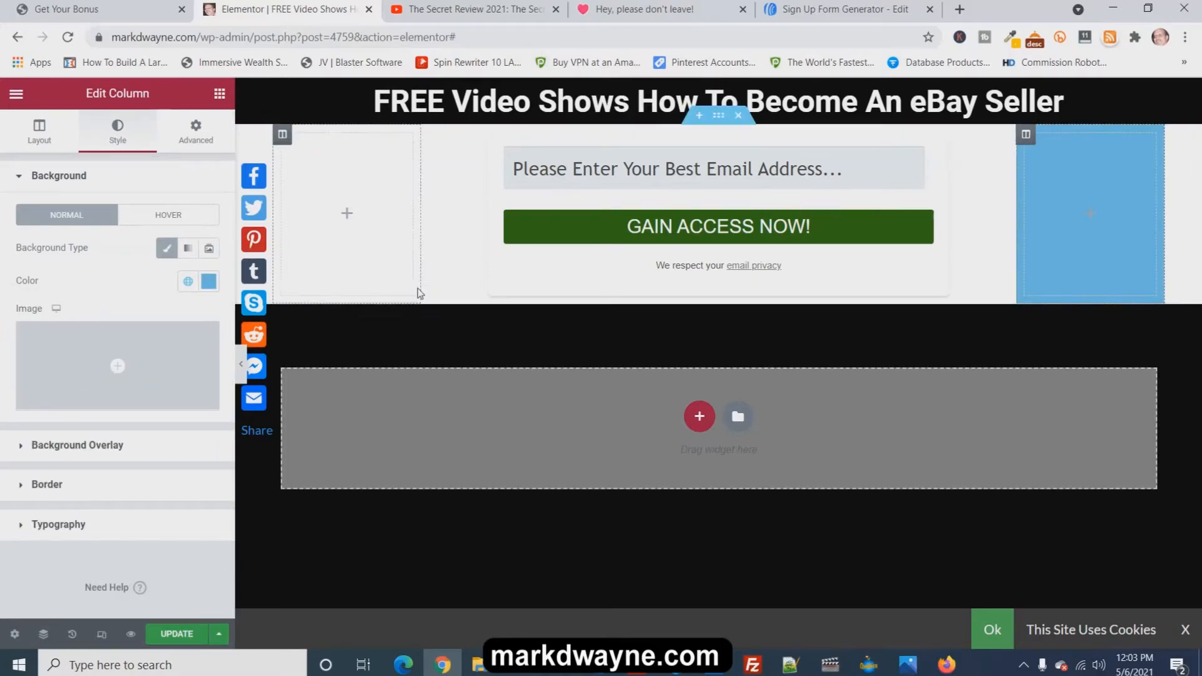
{"action": "mouse_move", "coordinate": [162, 362]}
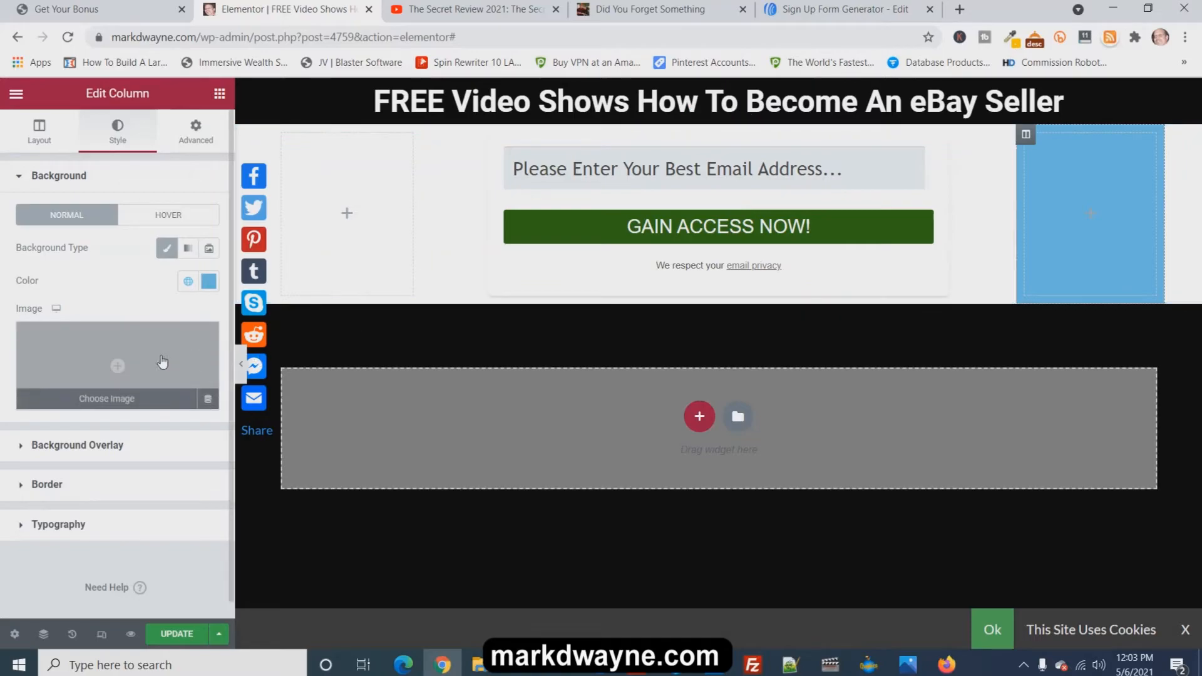
{"action": "left_click", "coordinate": [208, 281]}
{"action": "left_click_drag", "start_coordinate": [198, 456], "coordinate": [216, 477]}
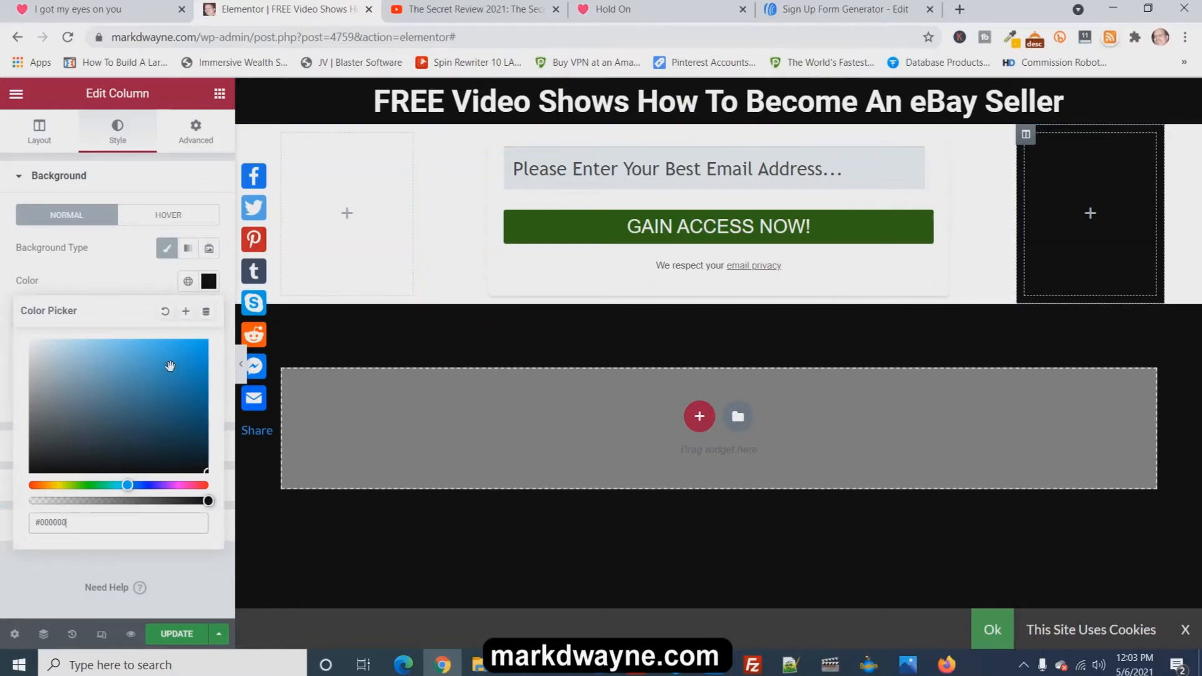
Give the empty column left of the sign-up form a classic background in black, #000000
{"action": "left_click", "coordinate": [282, 136]}
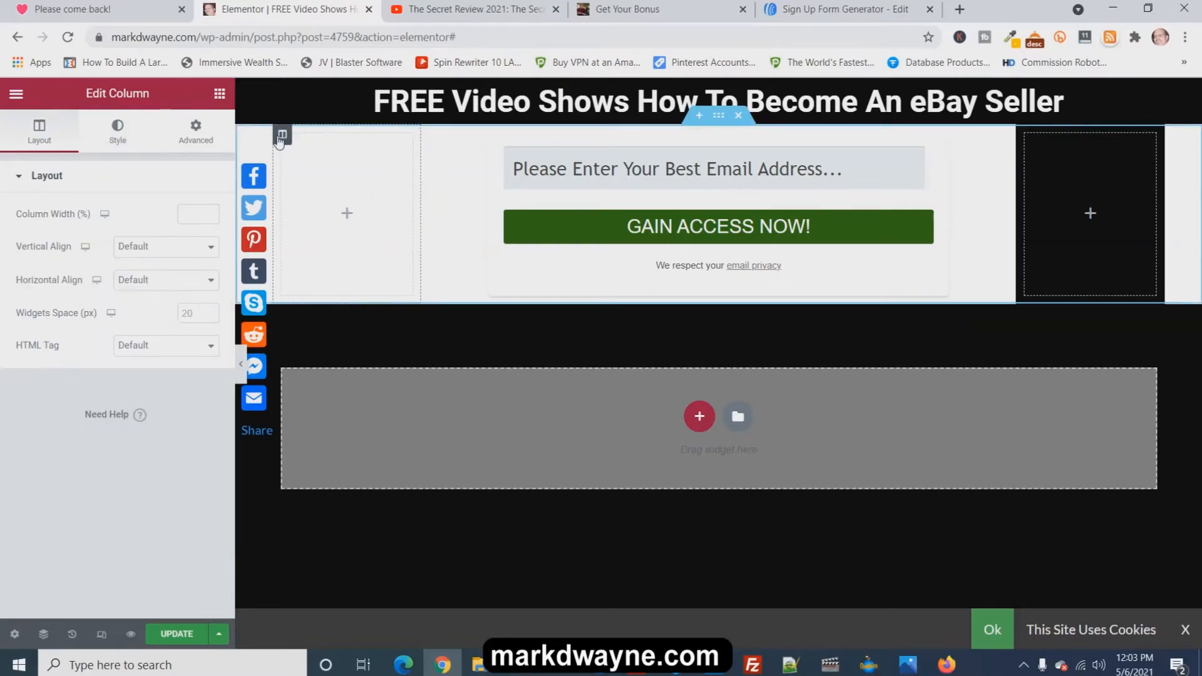
{"action": "left_click", "coordinate": [117, 133]}
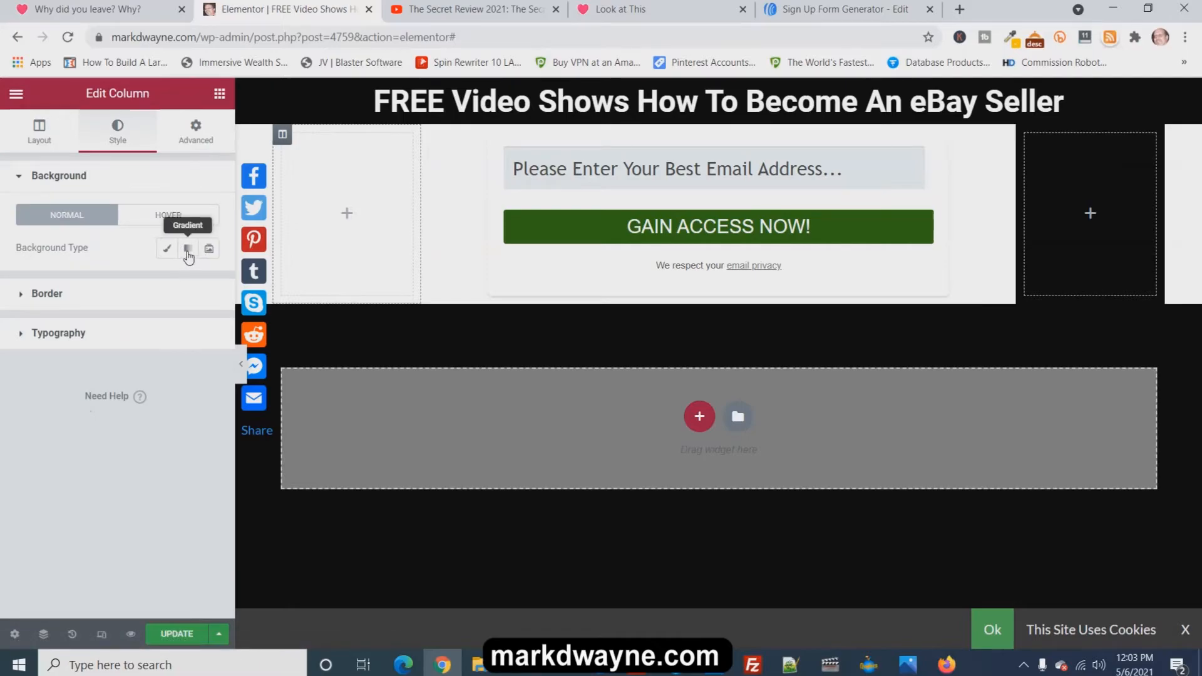
{"action": "left_click", "coordinate": [167, 252]}
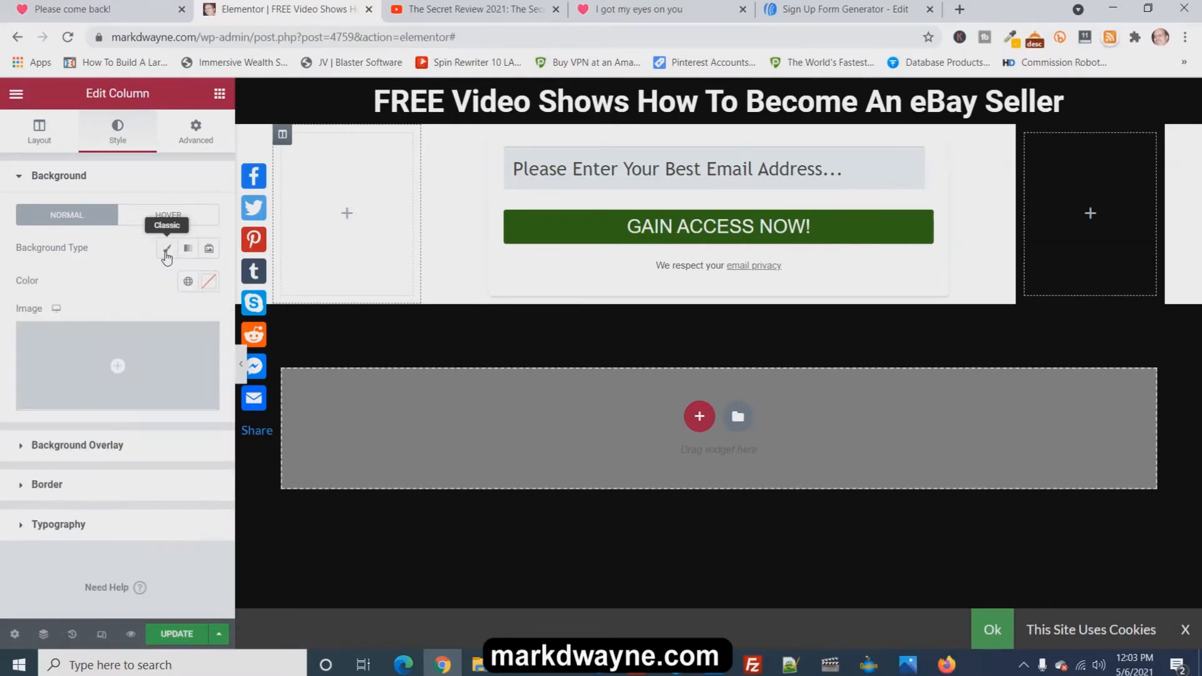
{"action": "left_click", "coordinate": [209, 283]}
{"action": "left_click_drag", "start_coordinate": [156, 424], "coordinate": [202, 484]}
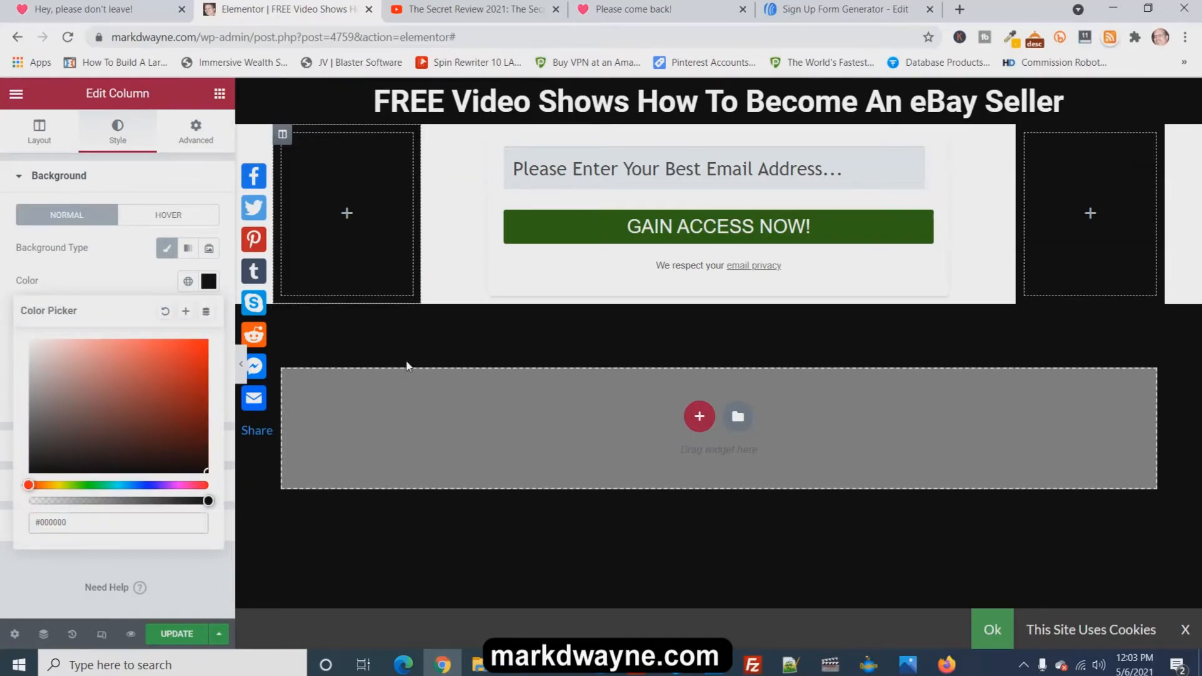
Update the opt-in page and preview it in a new tab
{"action": "left_click", "coordinate": [173, 635]}
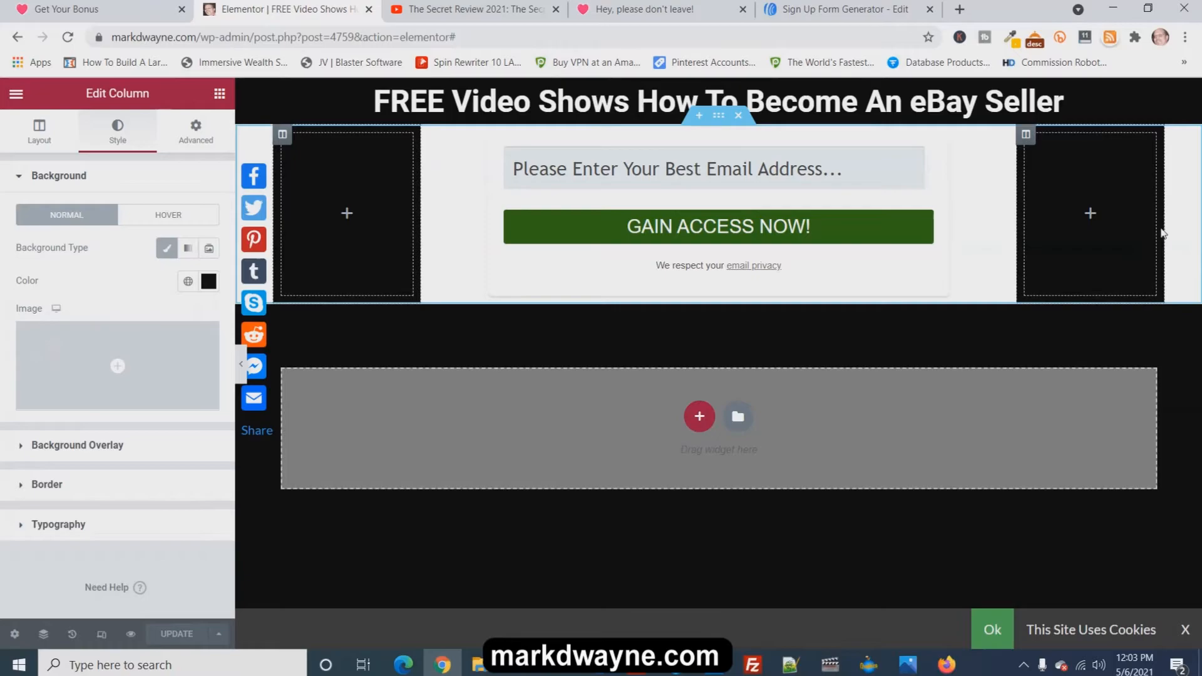
{"action": "left_click", "coordinate": [132, 636]}
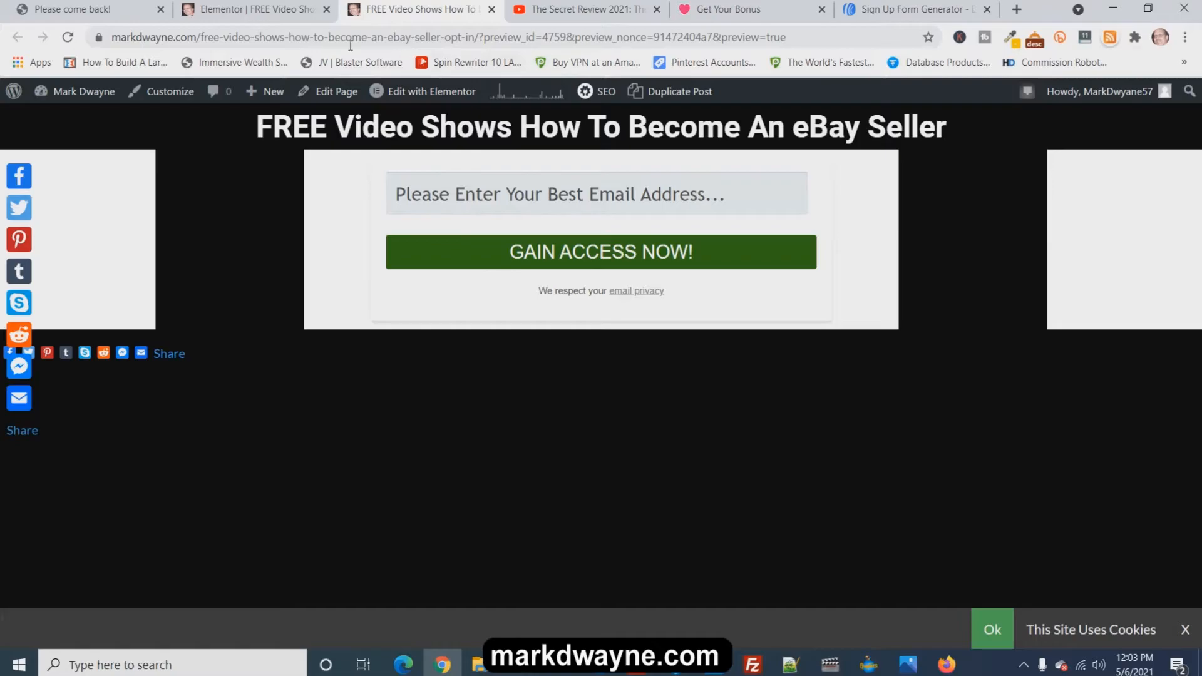
Back in the Elementor editor, set the left empty column's background color to #FFFFFF and the right one's to #FEFEFE
{"action": "left_click", "coordinate": [270, 14]}
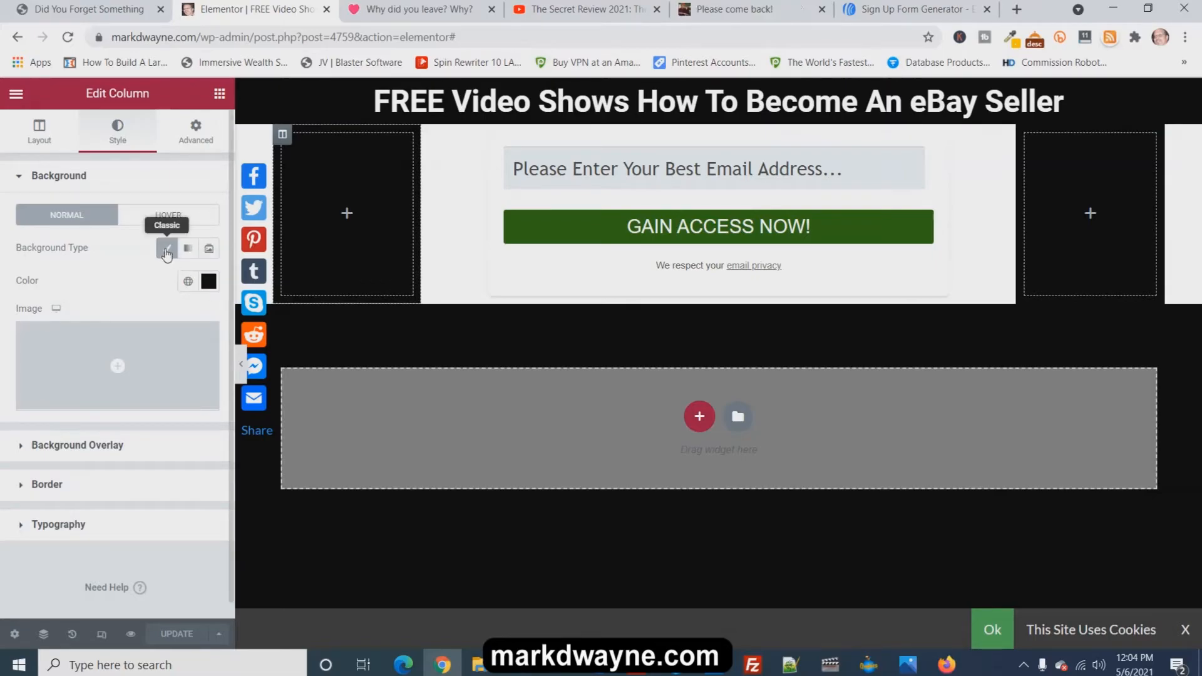
{"action": "left_click", "coordinate": [209, 280]}
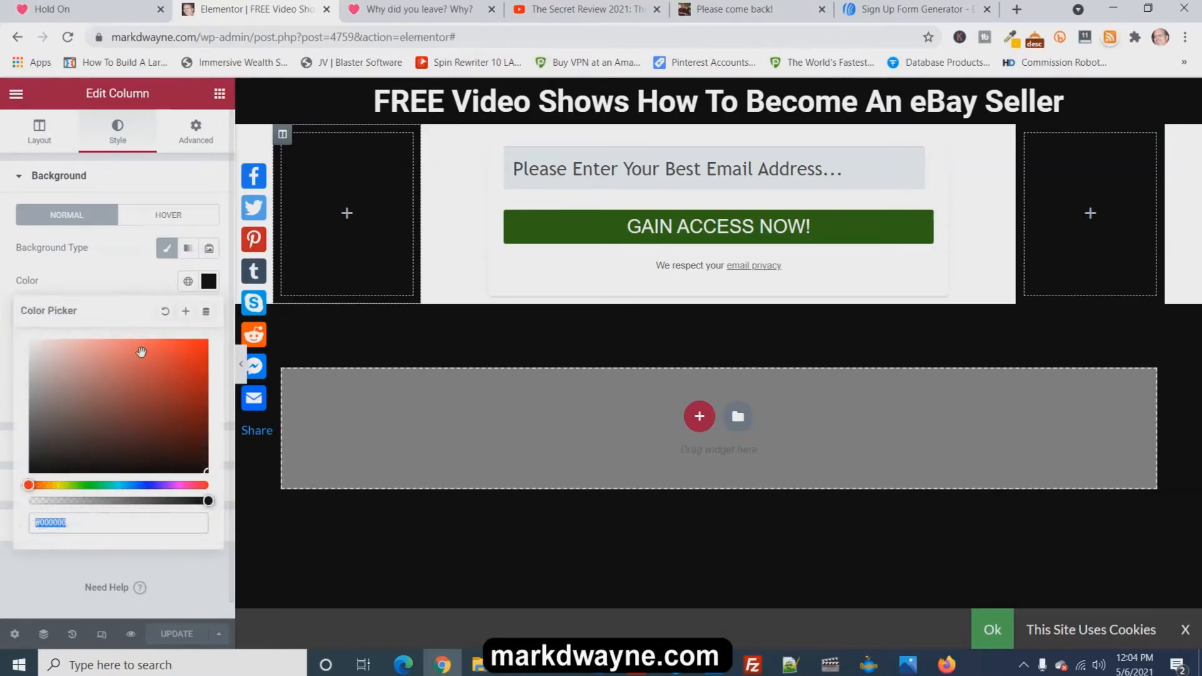
{"action": "left_click_drag", "start_coordinate": [48, 354], "coordinate": [24, 340]}
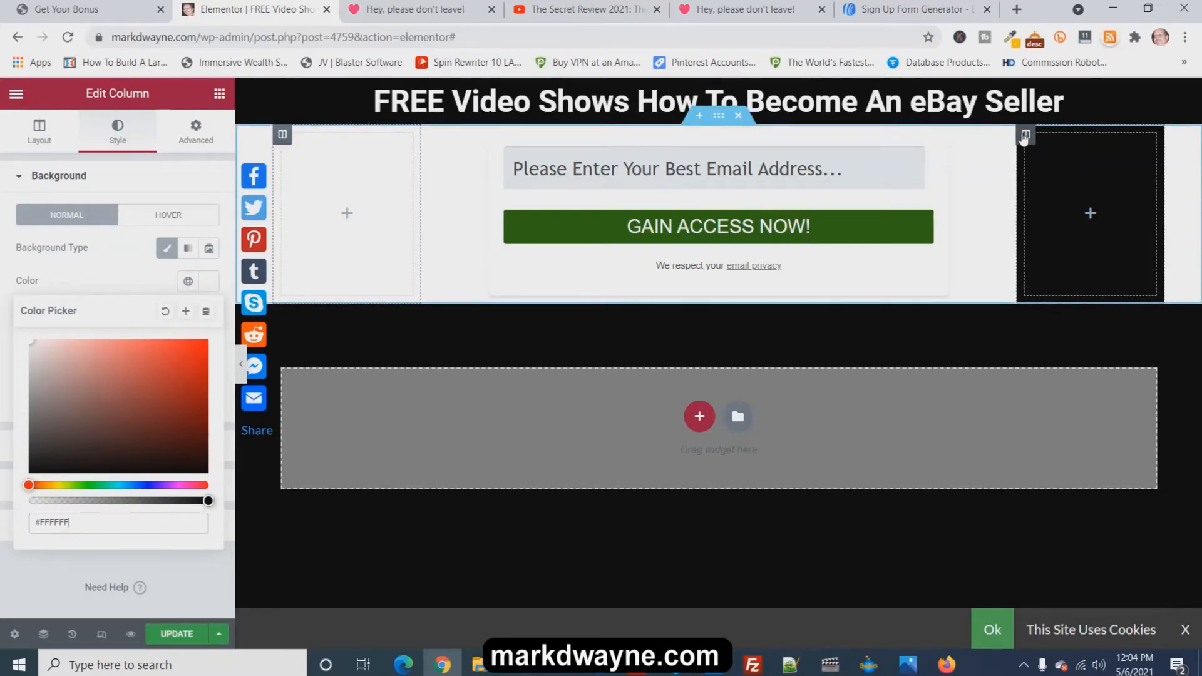
{"action": "left_click", "coordinate": [1025, 136]}
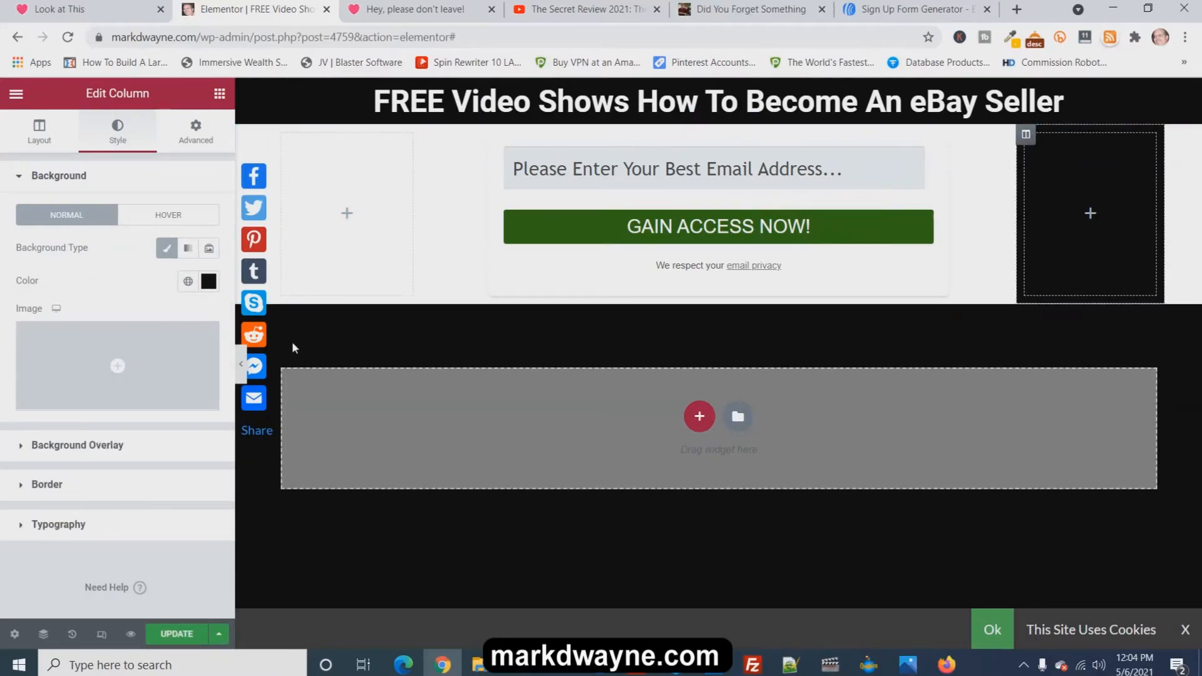
{"action": "left_click", "coordinate": [197, 285]}
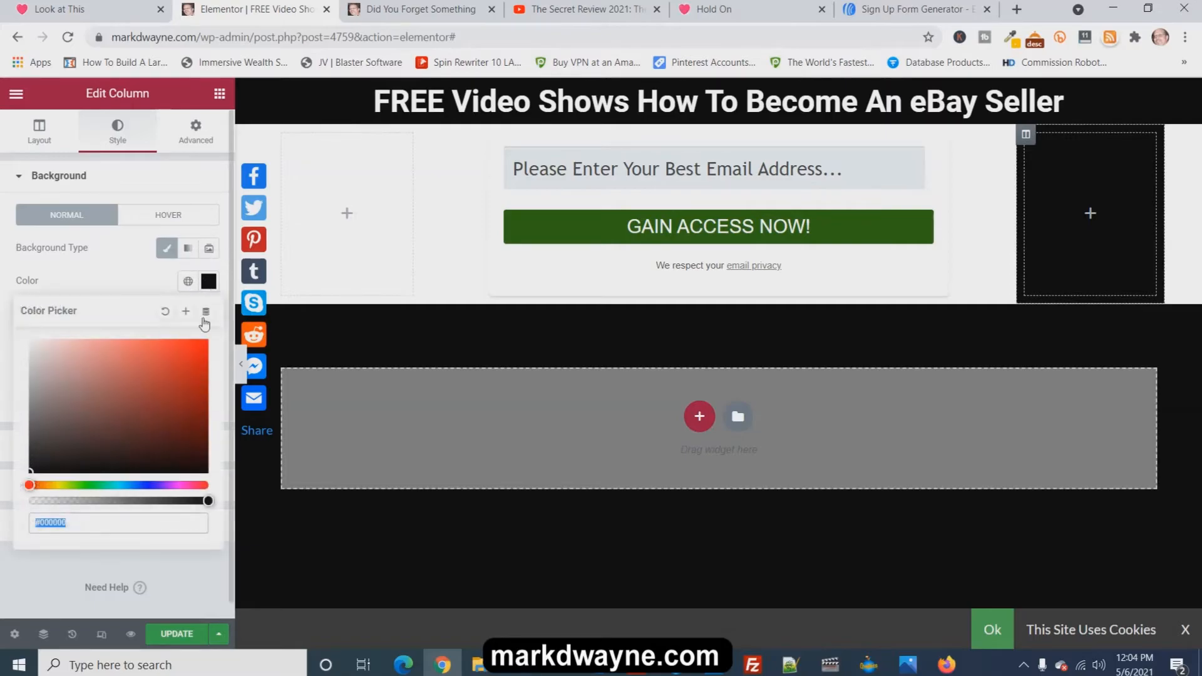
{"action": "left_click_drag", "start_coordinate": [54, 357], "coordinate": [28, 340]}
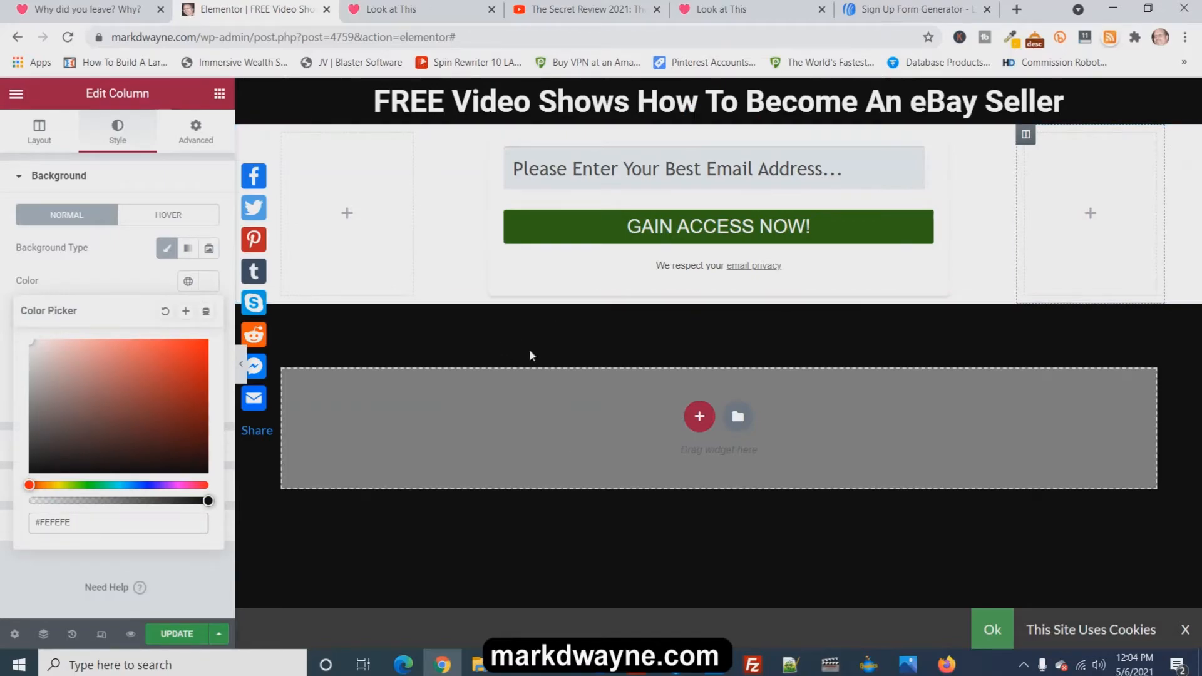
Switch to the AWeber sign-up form and reopen its Design stage at the form elements
{"action": "left_click", "coordinate": [921, 13]}
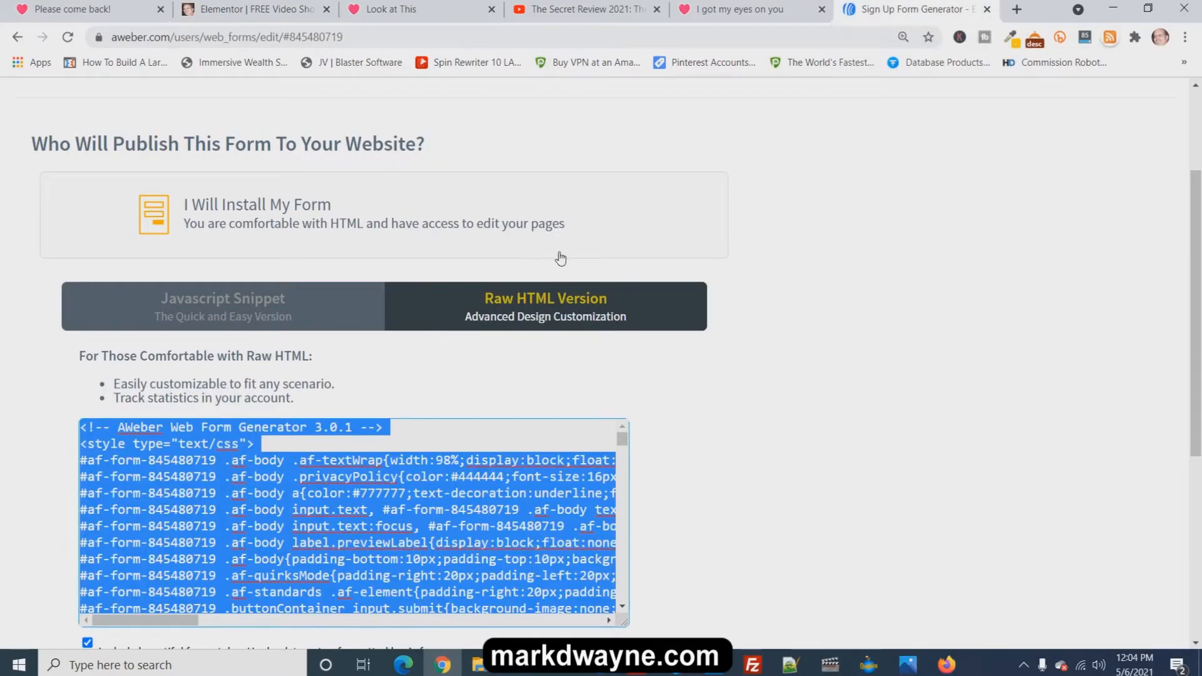
{"action": "scroll", "coordinate": [532, 257], "scroll_direction": "up", "scroll_amount": 3}
{"action": "left_click", "coordinate": [807, 210]}
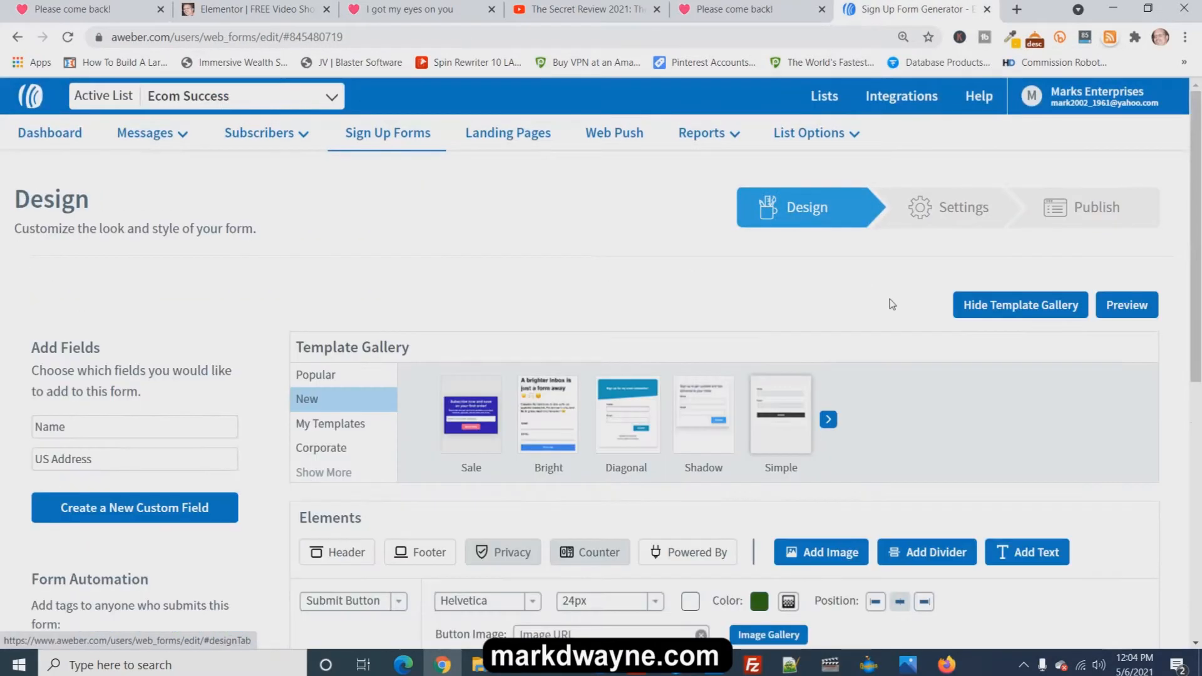
{"action": "scroll", "coordinate": [810, 285], "scroll_direction": "down", "scroll_amount": 5}
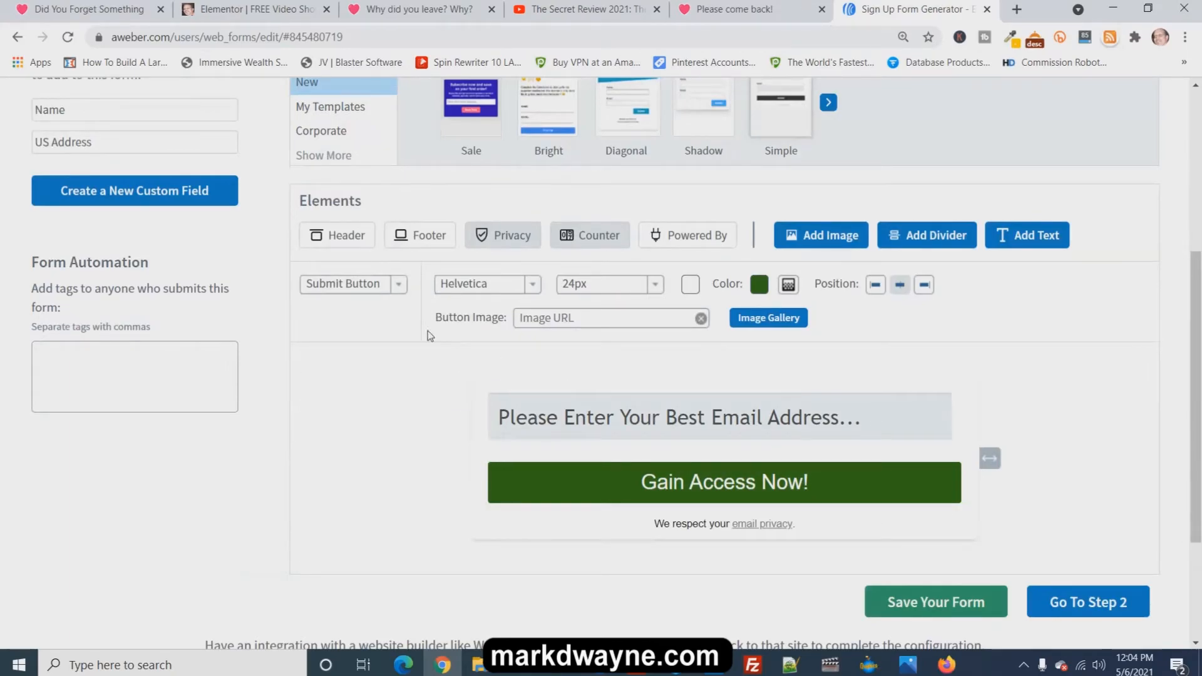
Add a header to the AWeber form and delete it again
{"action": "left_click", "coordinate": [346, 241]}
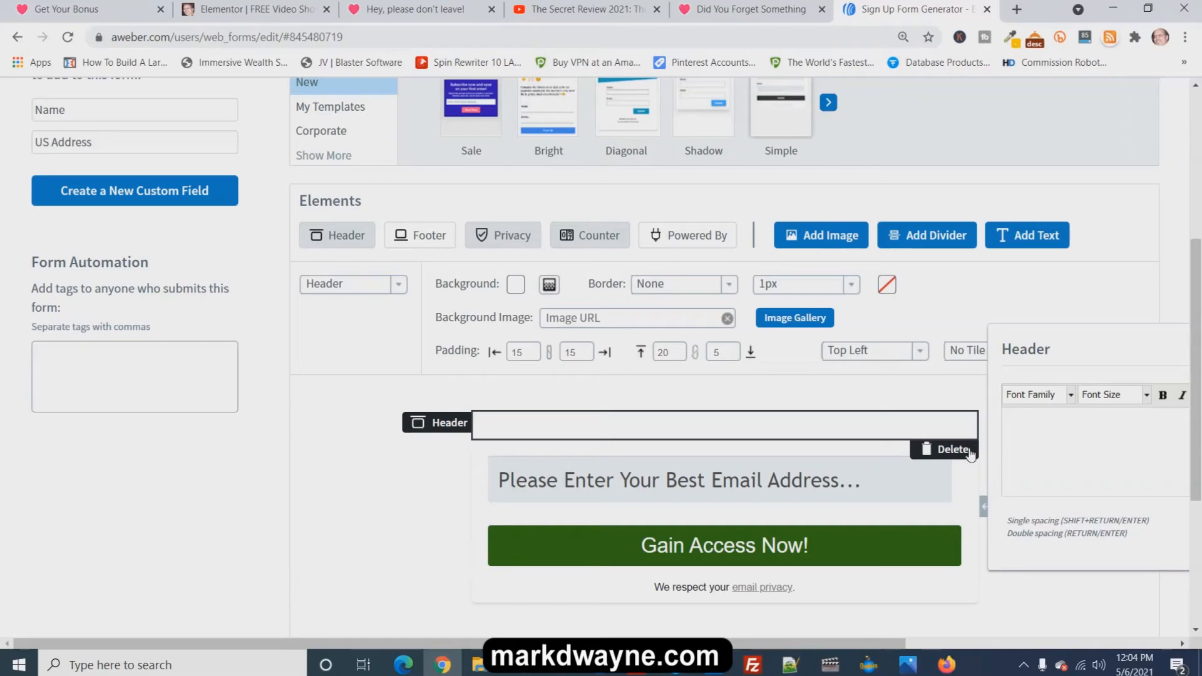
{"action": "left_click", "coordinate": [968, 451]}
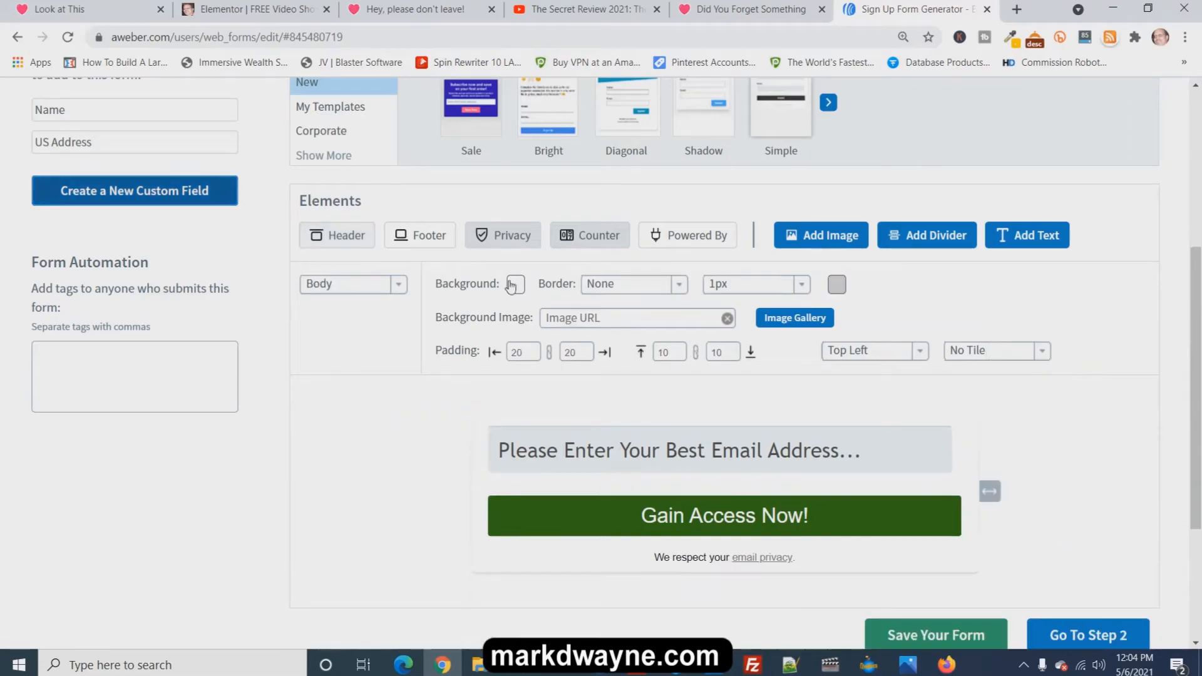
Try near-black 0d000d as the background color of the form's Body element and save the form
{"action": "left_click", "coordinate": [376, 294]}
{"action": "left_click", "coordinate": [359, 309]}
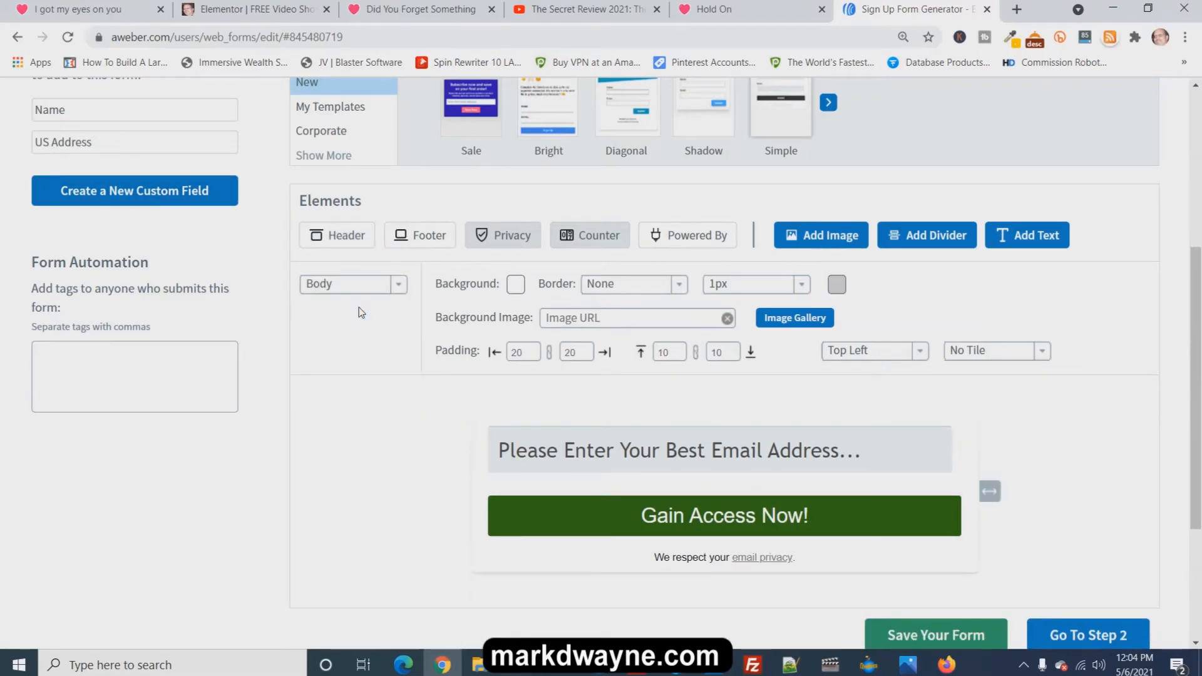
{"action": "left_click", "coordinate": [517, 285]}
{"action": "left_click_drag", "start_coordinate": [616, 350], "coordinate": [697, 416]}
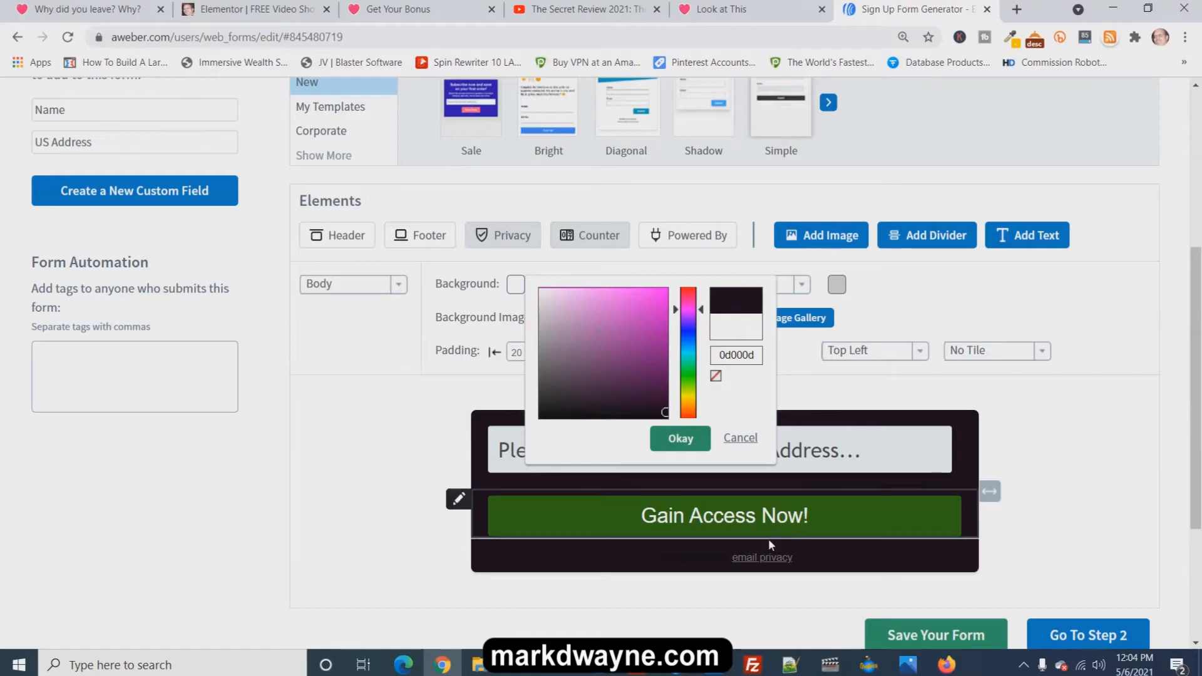
{"action": "left_click", "coordinate": [778, 565]}
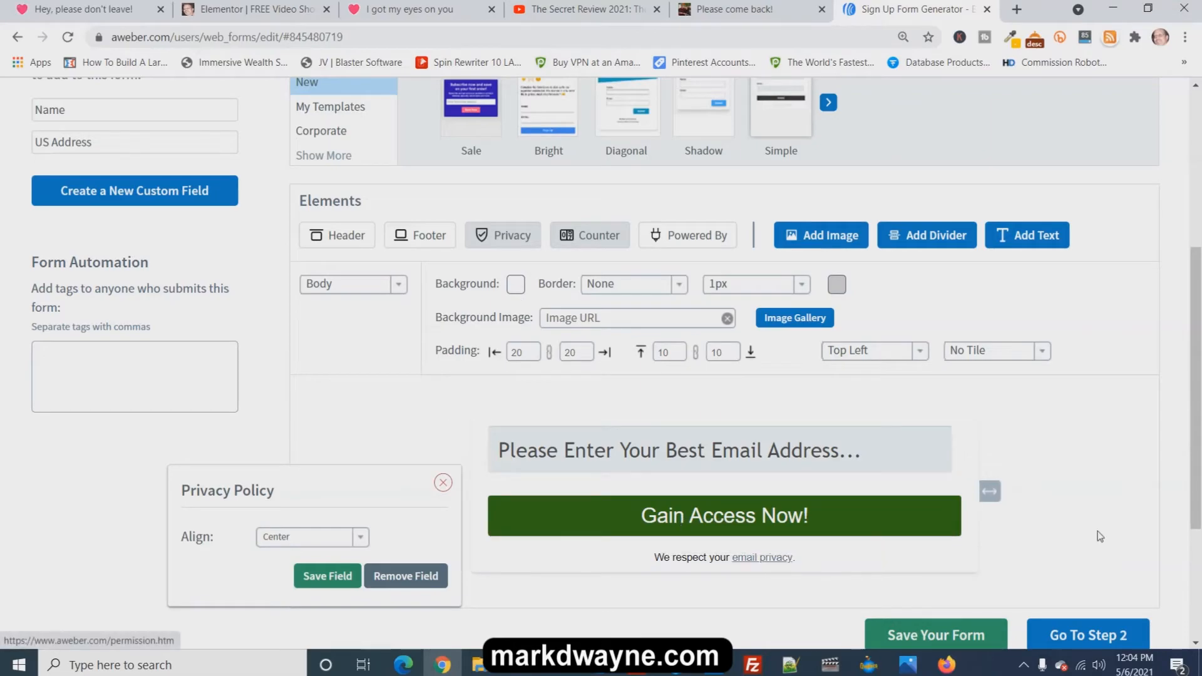
{"action": "left_click", "coordinate": [944, 636]}
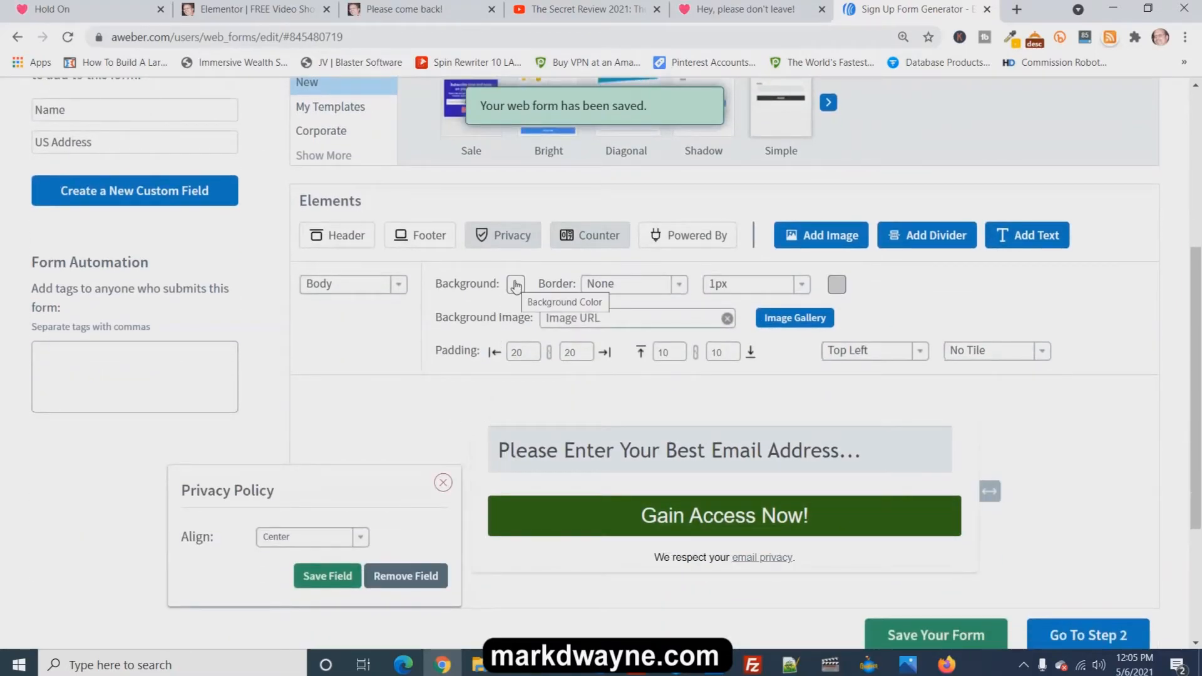
Set the form Body's background color to black, 000000, and save the form
{"action": "left_click", "coordinate": [516, 285]}
{"action": "left_click_drag", "start_coordinate": [633, 387], "coordinate": [676, 421]}
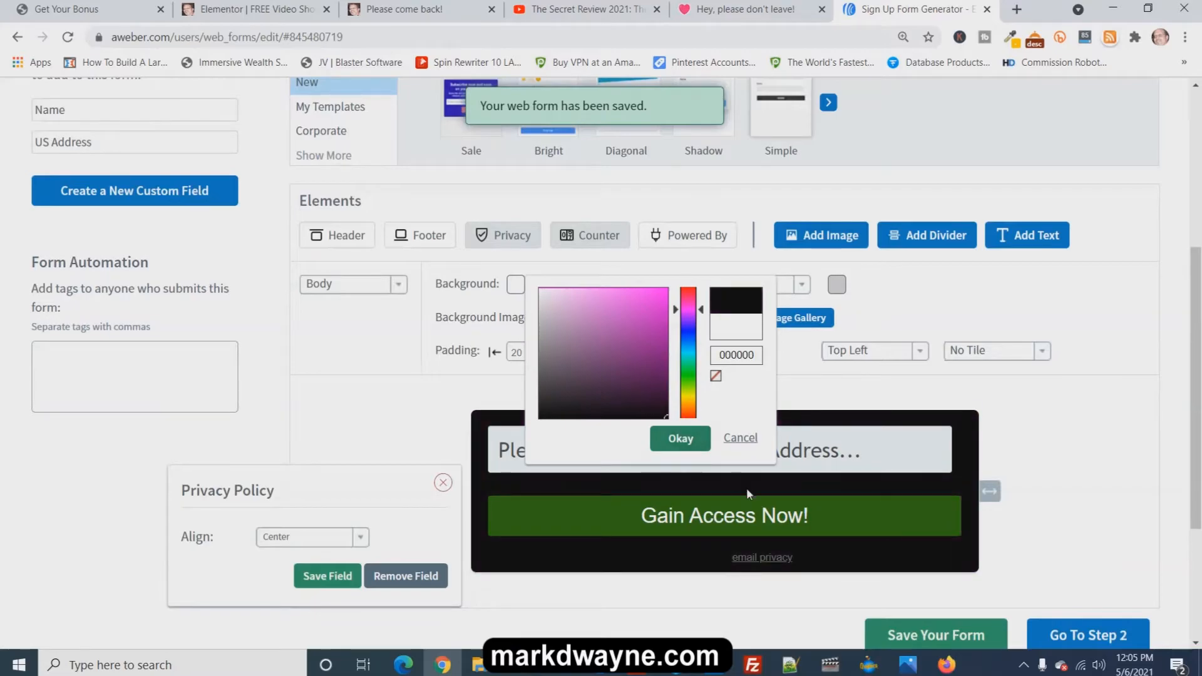
{"action": "left_click", "coordinate": [681, 446]}
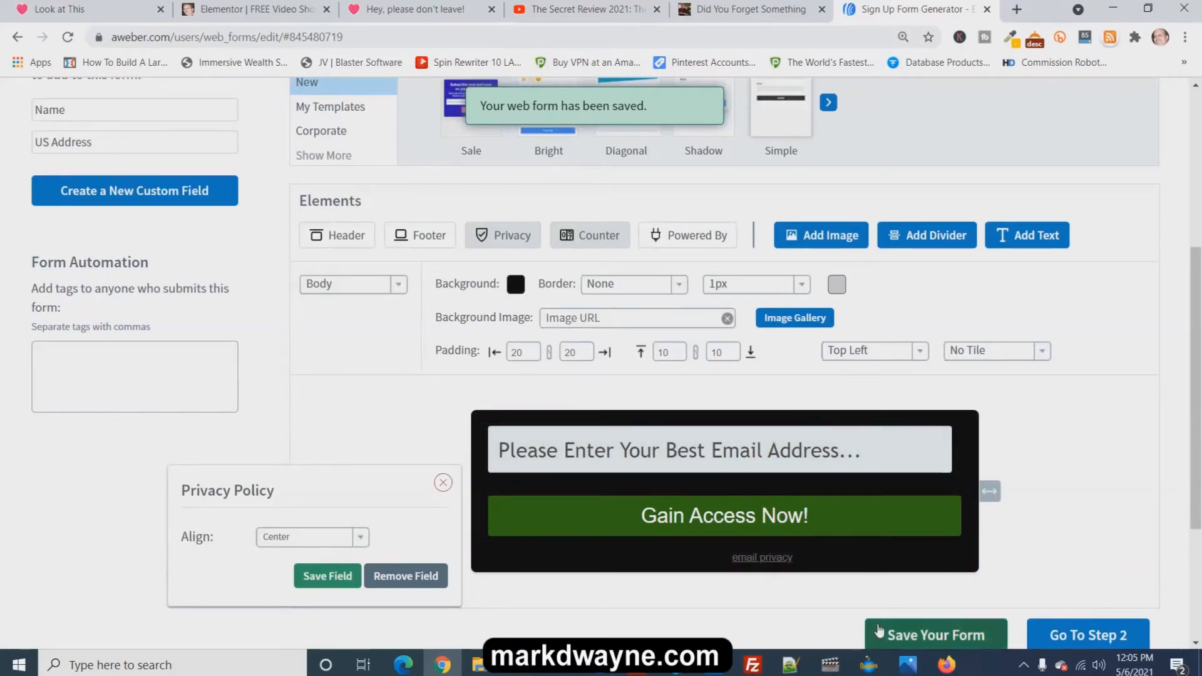
{"action": "left_click", "coordinate": [941, 636]}
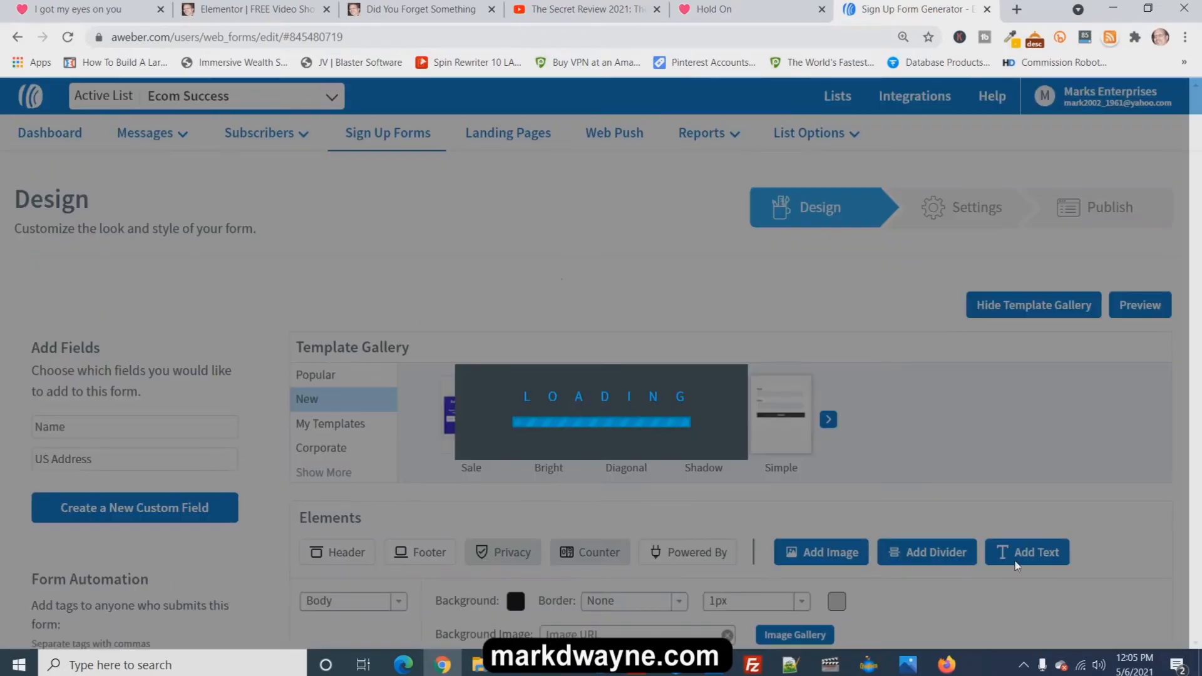
Proceed to the form's Settings stage, save the form there, and continue to the Publish stage
{"action": "scroll", "coordinate": [1127, 520], "scroll_direction": "down", "scroll_amount": 8}
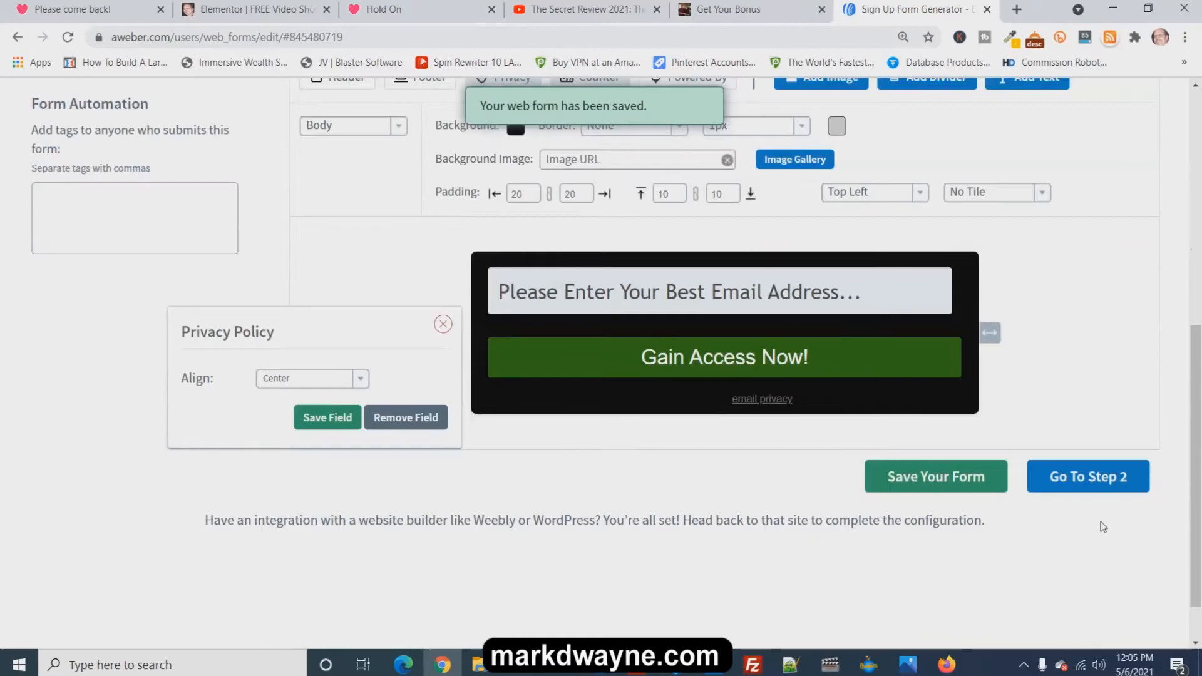
{"action": "left_click", "coordinate": [1086, 484]}
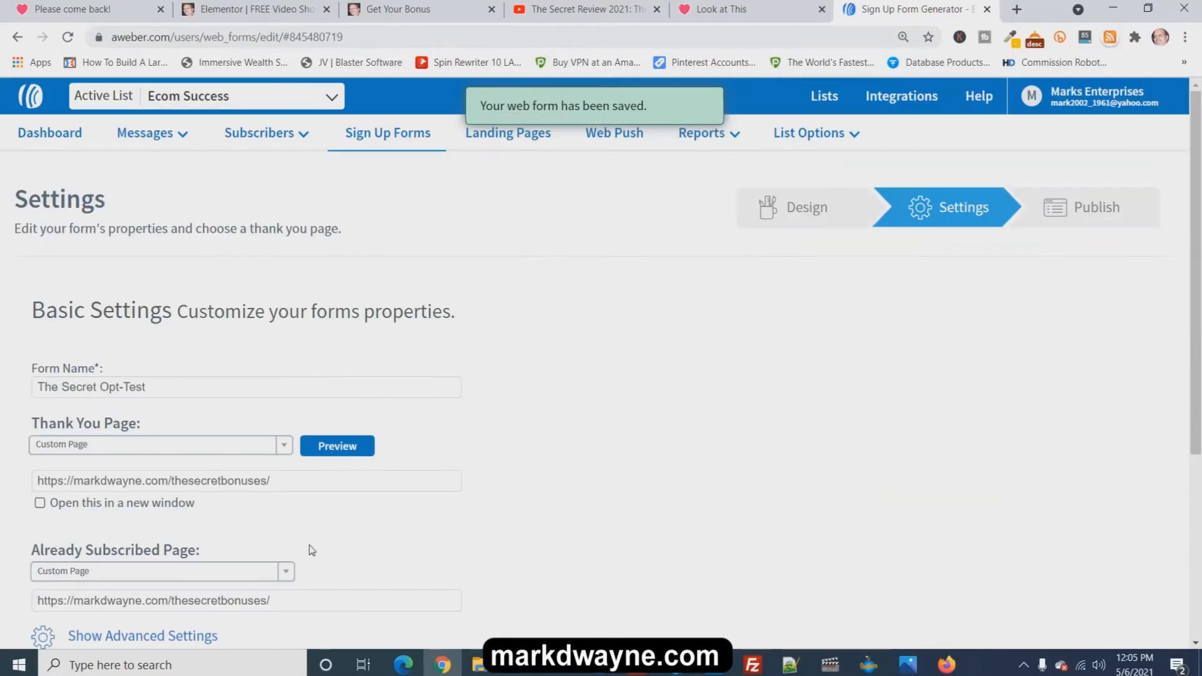
{"action": "scroll", "coordinate": [431, 526], "scroll_direction": "down", "scroll_amount": 4}
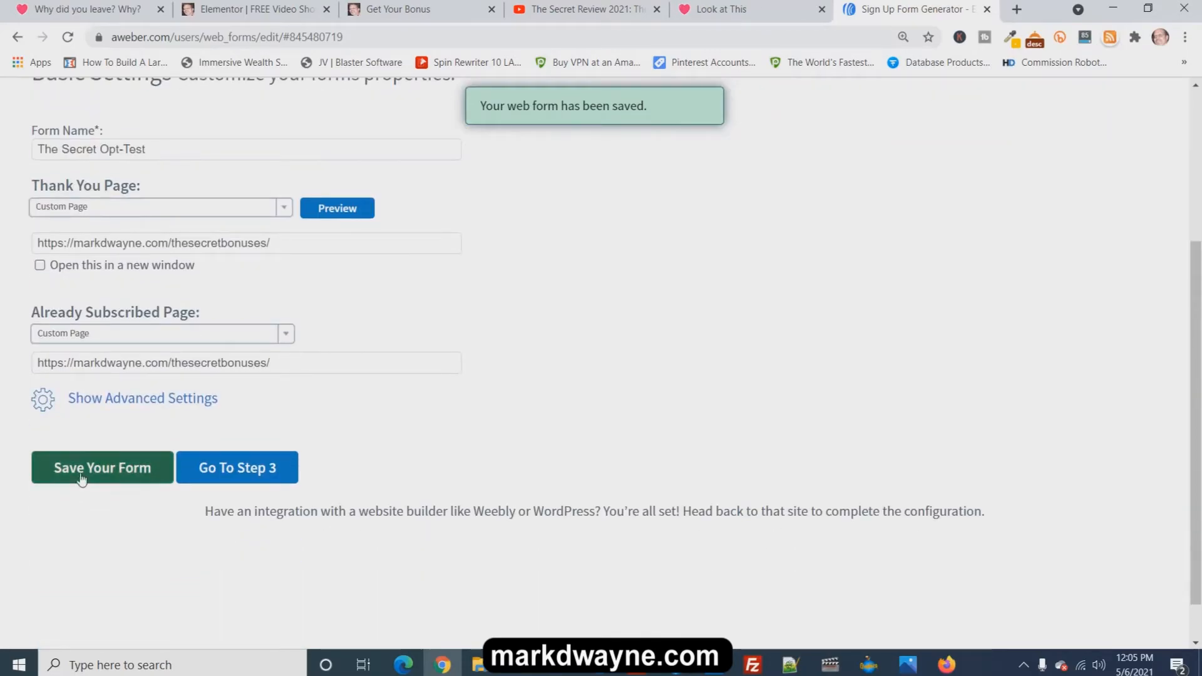
{"action": "left_click", "coordinate": [82, 481]}
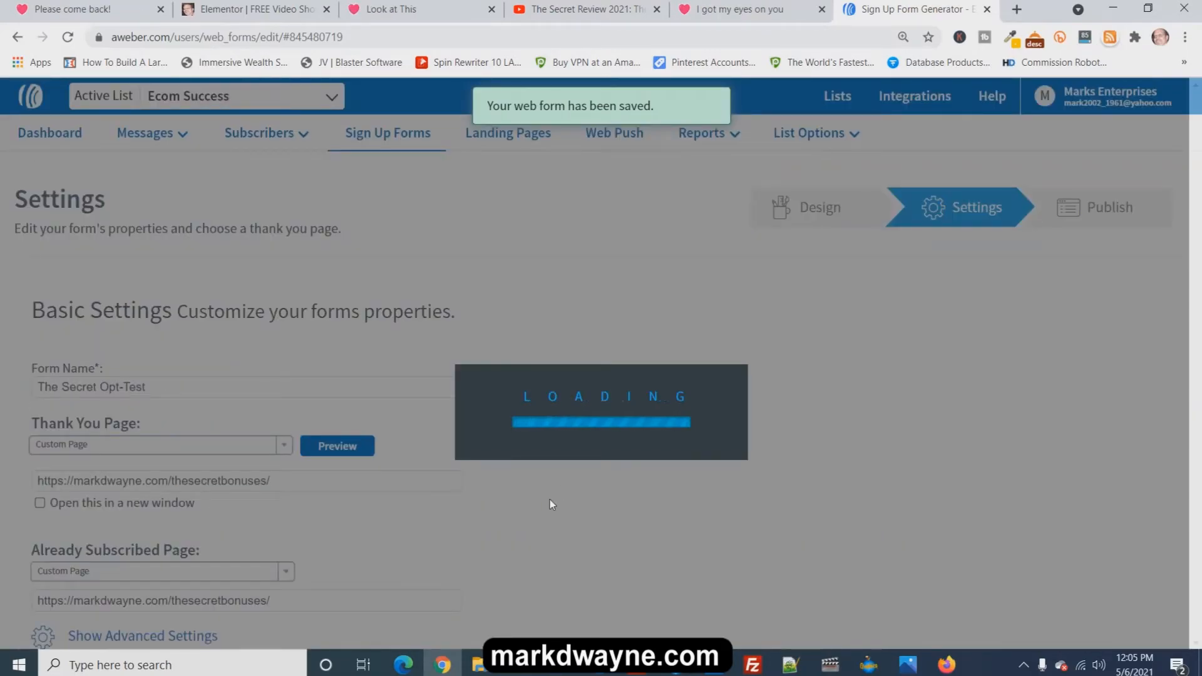
{"action": "scroll", "coordinate": [550, 501], "scroll_direction": "down", "scroll_amount": 4}
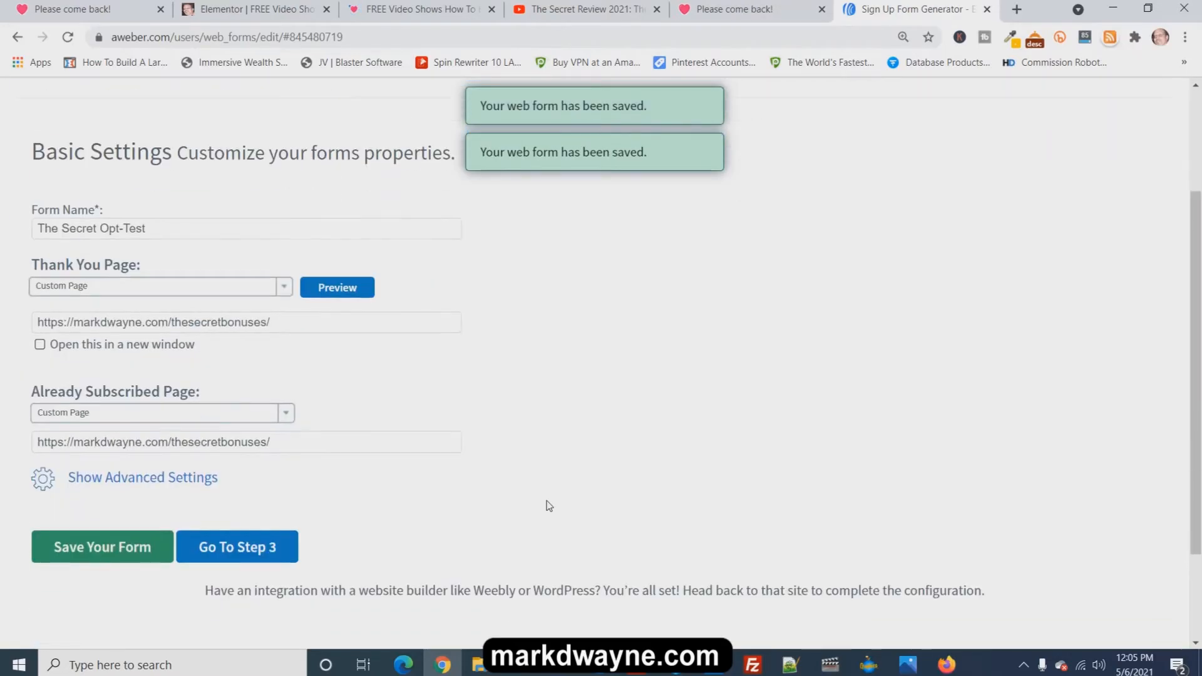
{"action": "left_click", "coordinate": [244, 476]}
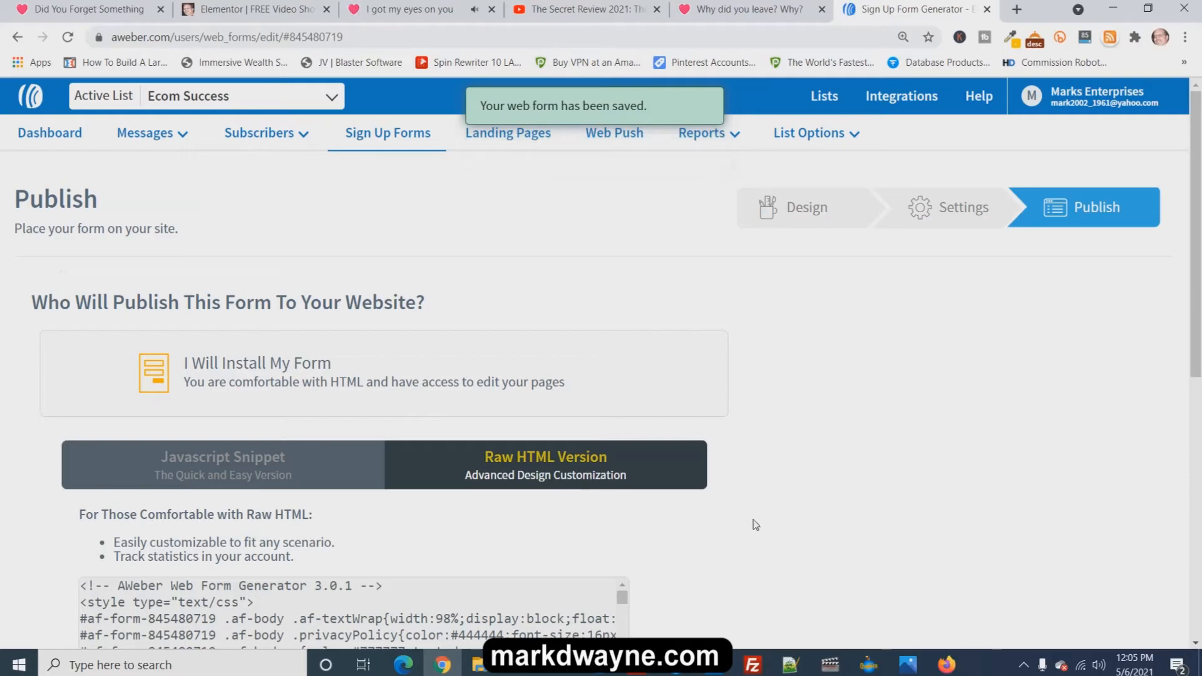
Copy the form's entire Raw HTML Version code
{"action": "scroll", "coordinate": [745, 521], "scroll_direction": "down", "scroll_amount": 2}
{"action": "left_click", "coordinate": [436, 504]}
{"action": "right_click", "coordinate": [436, 504]}
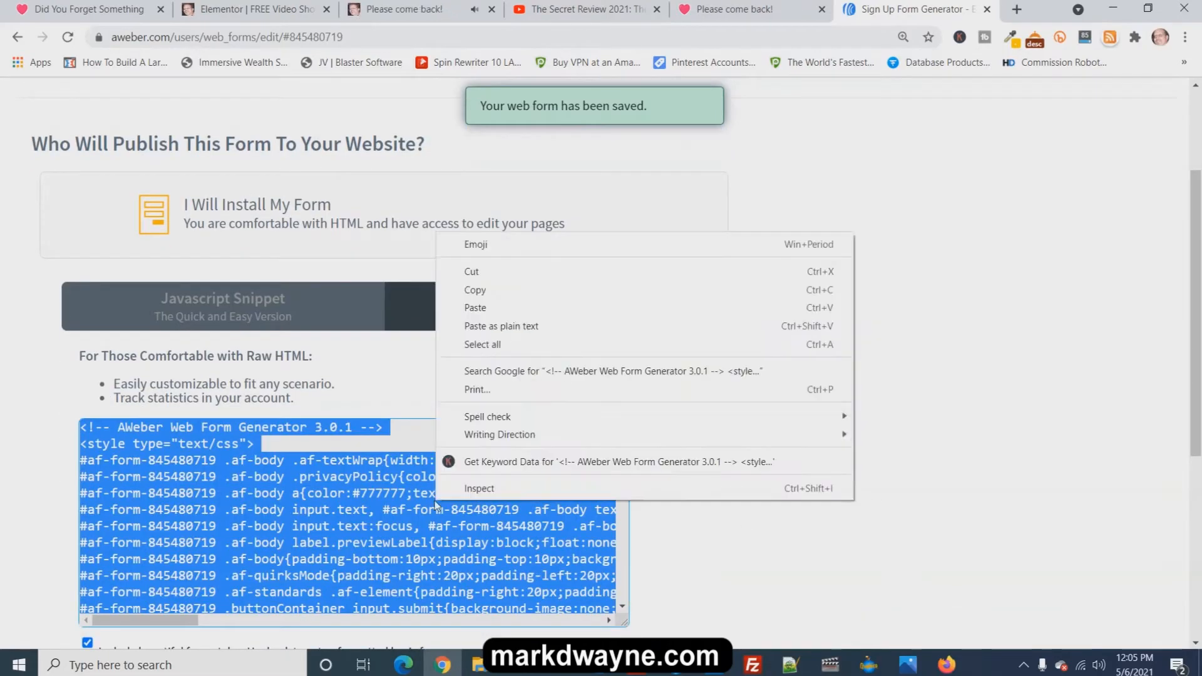
{"action": "left_click", "coordinate": [499, 345]}
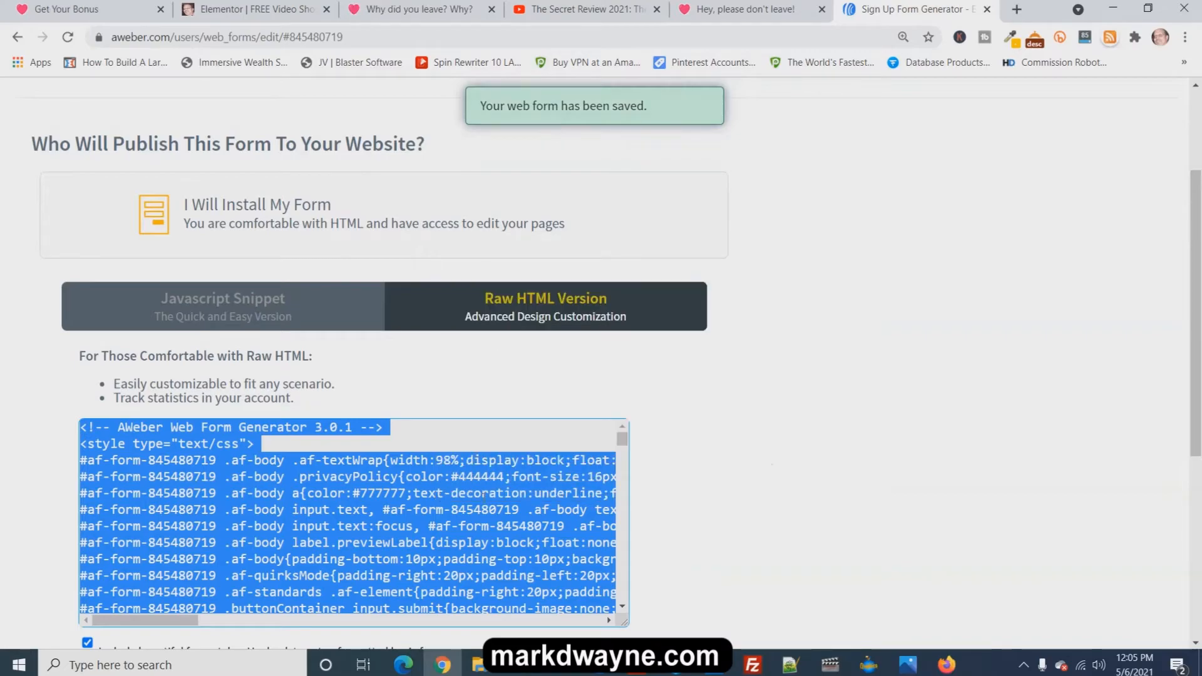
{"action": "right_click", "coordinate": [471, 464]}
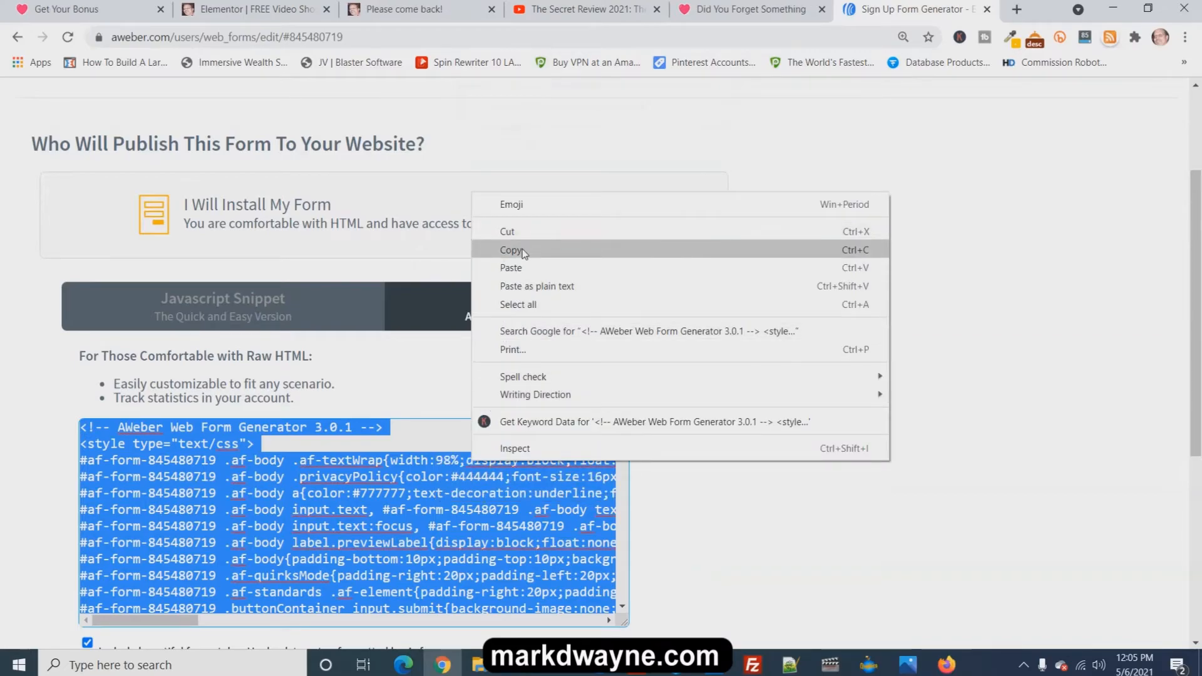
{"action": "left_click", "coordinate": [551, 249]}
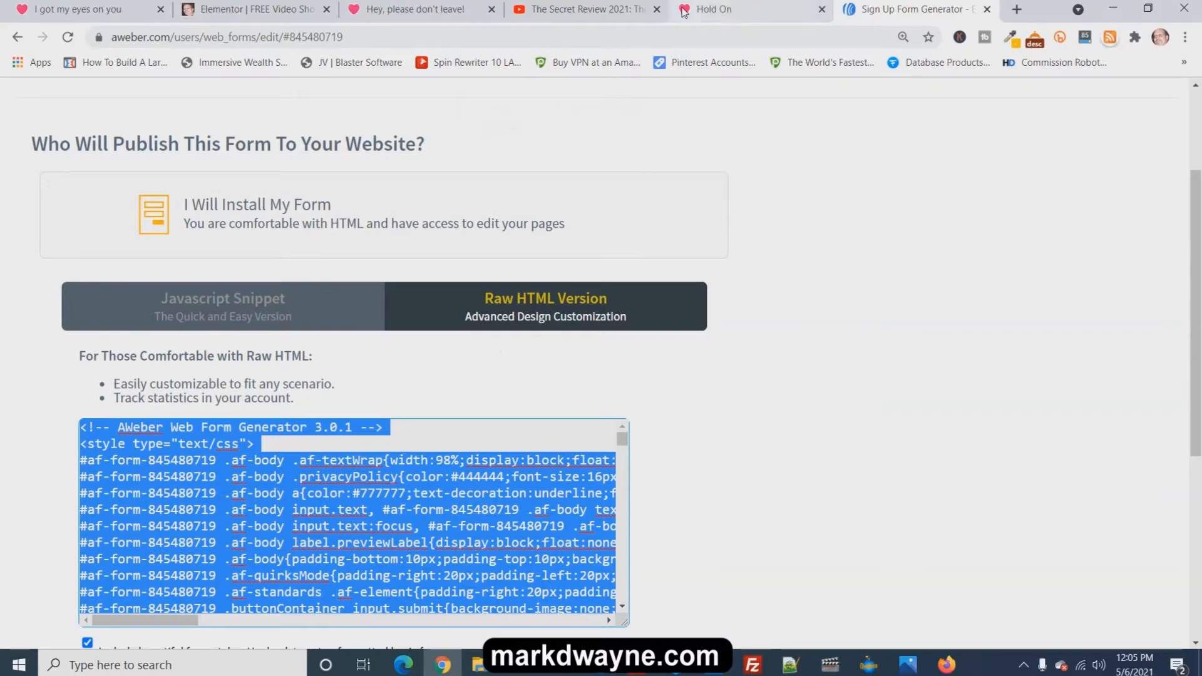
Switch to the Elementor editor and replace all code in the opt-in form's HTML widget with the copied AWeber code
{"action": "left_click", "coordinate": [563, 11]}
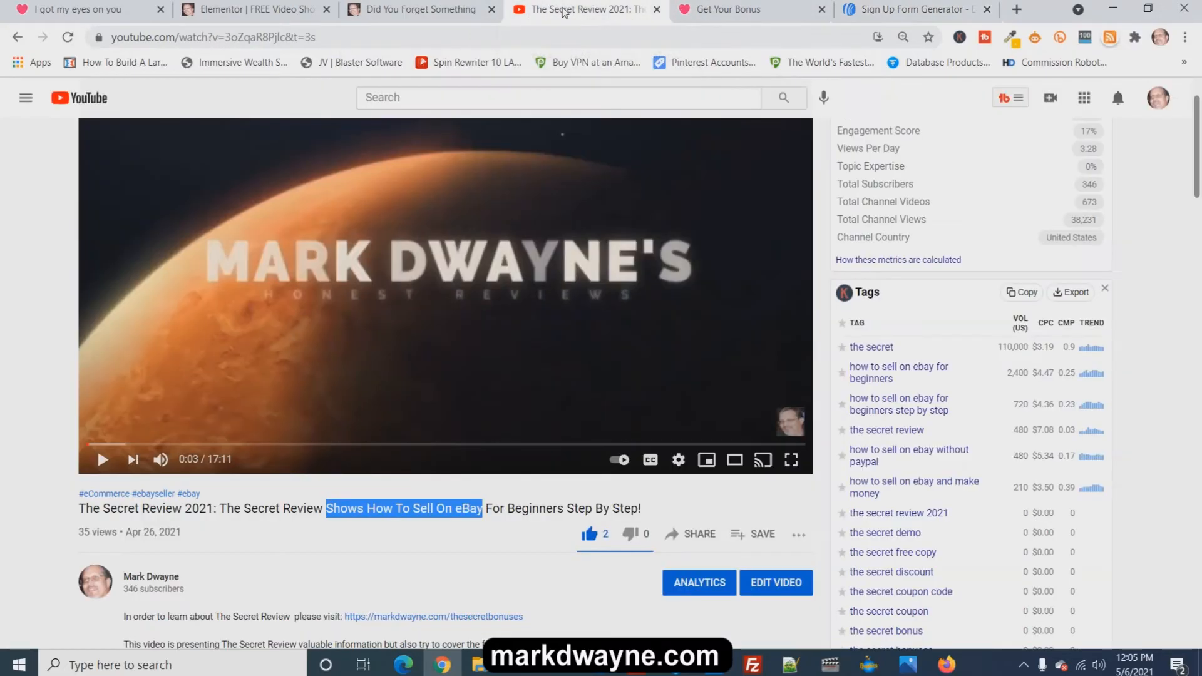
{"action": "left_click", "coordinate": [438, 9]}
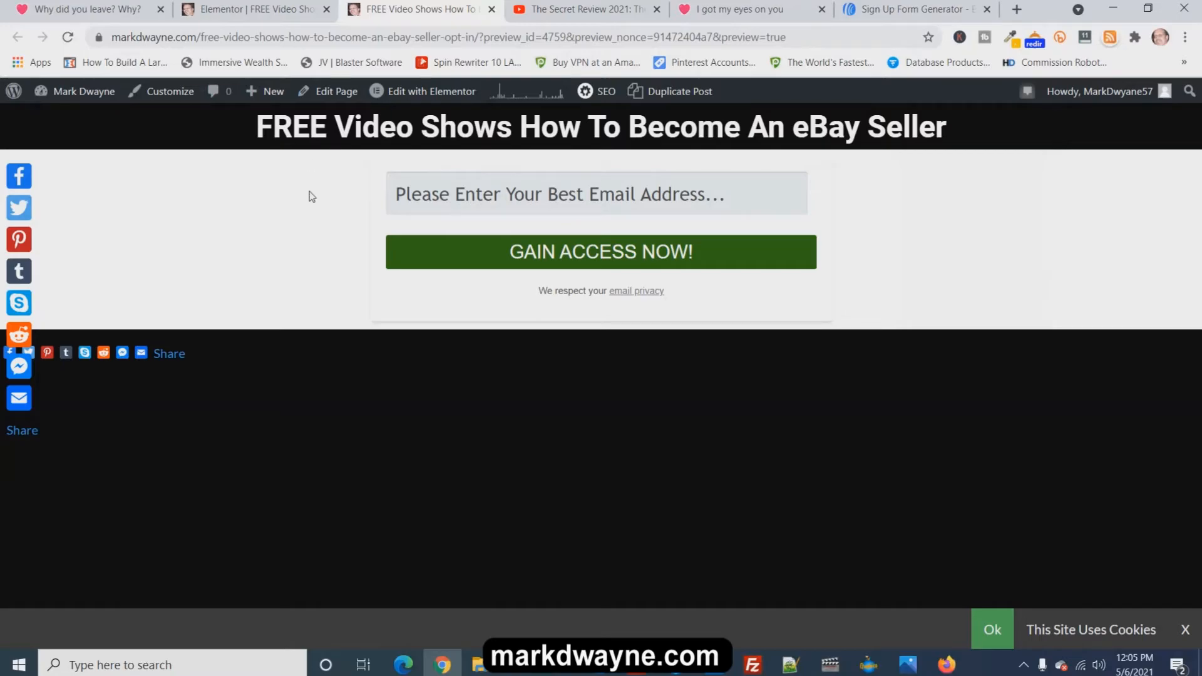
{"action": "left_click", "coordinate": [225, 10]}
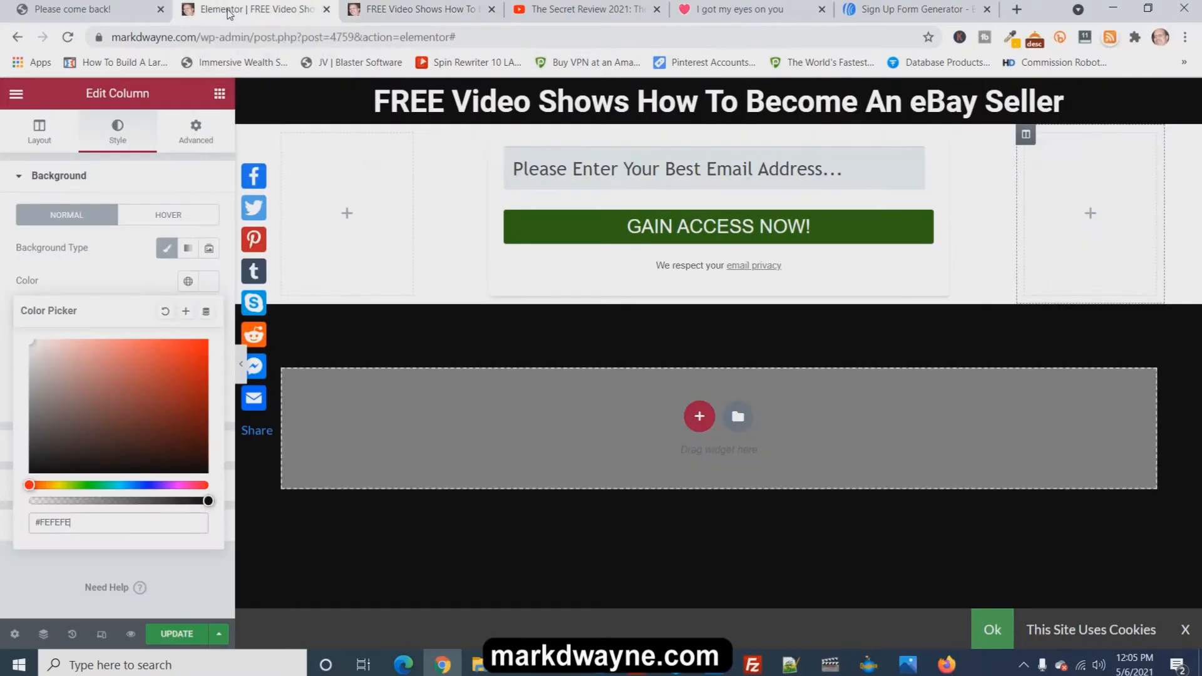
{"action": "mouse_move", "coordinate": [244, 452]}
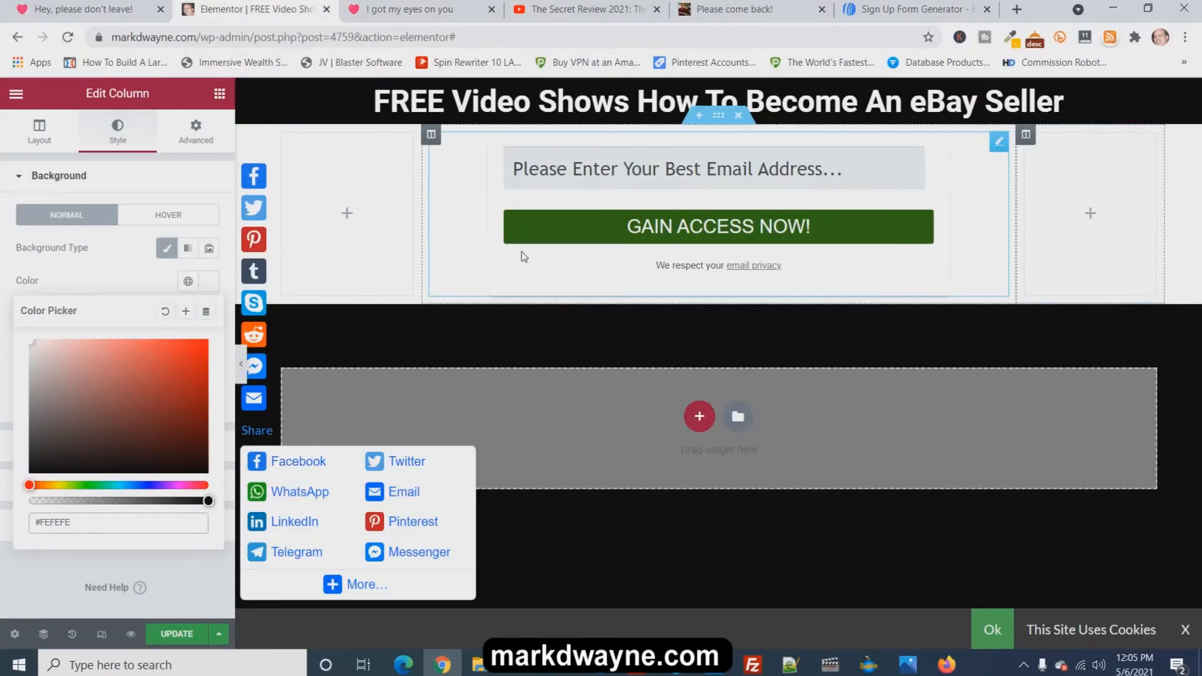
{"action": "left_click", "coordinate": [999, 143]}
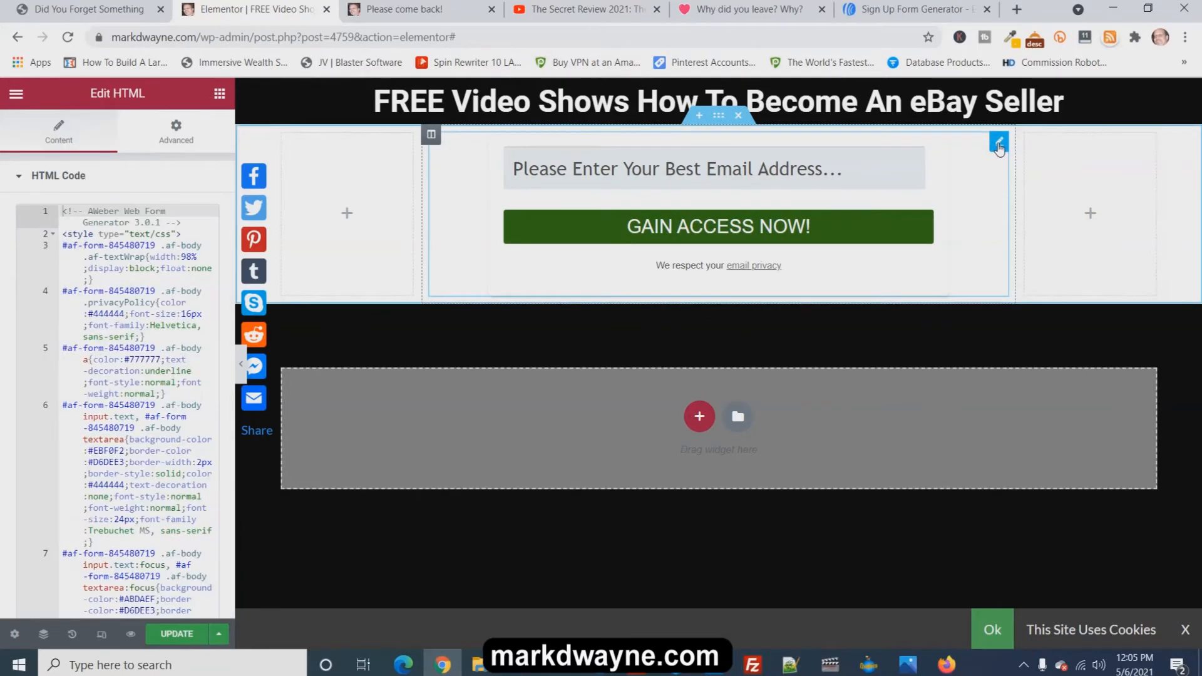
{"action": "right_click", "coordinate": [109, 236]}
{"action": "left_click", "coordinate": [171, 400]}
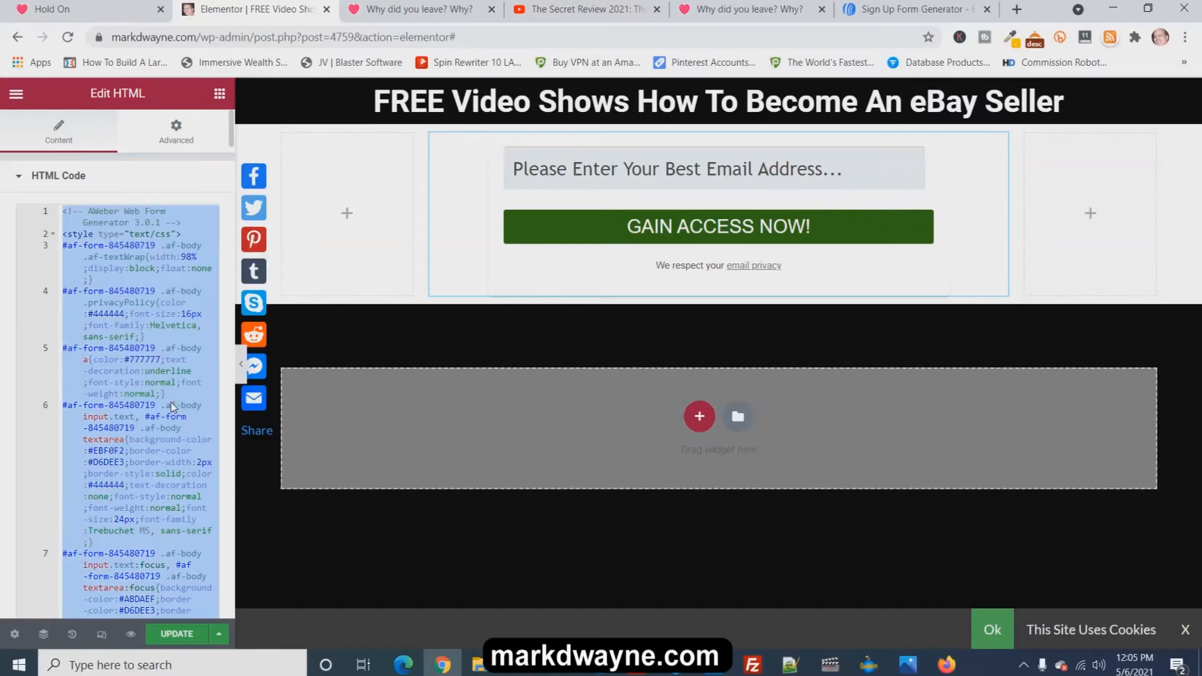
{"action": "key", "text": "Delete"}
{"action": "key", "text": "ctrl+v"}
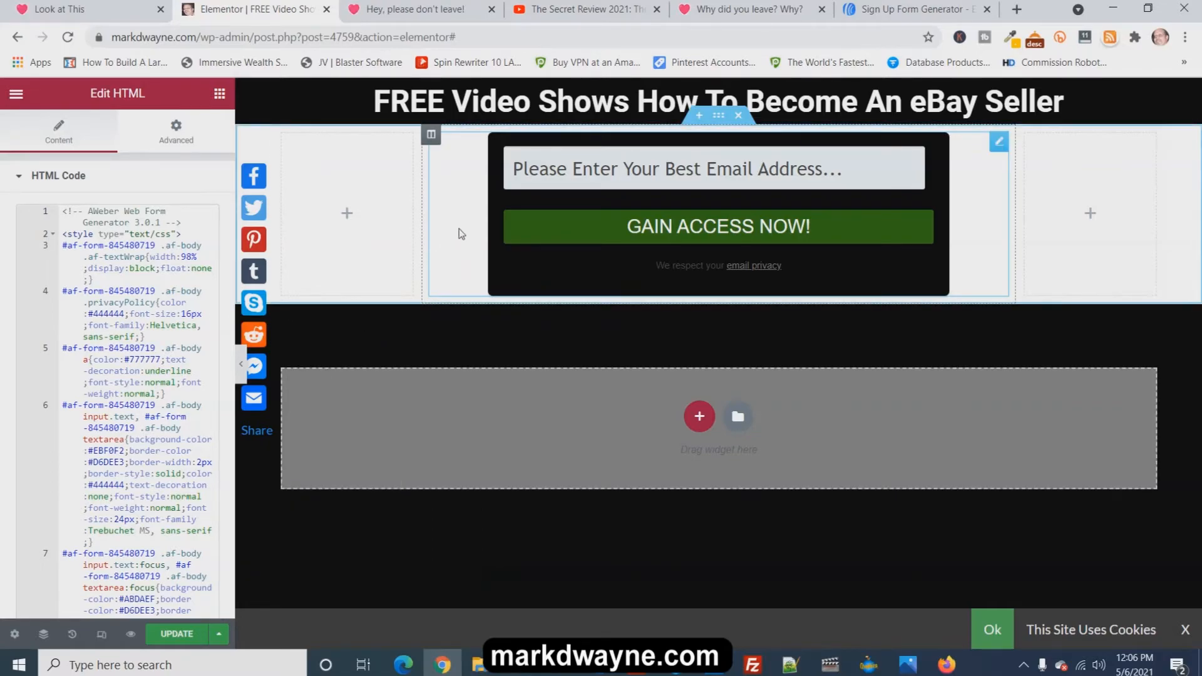
Give the middle column holding the sign-up form a classic background colored black, #000000
{"action": "left_click", "coordinate": [432, 134]}
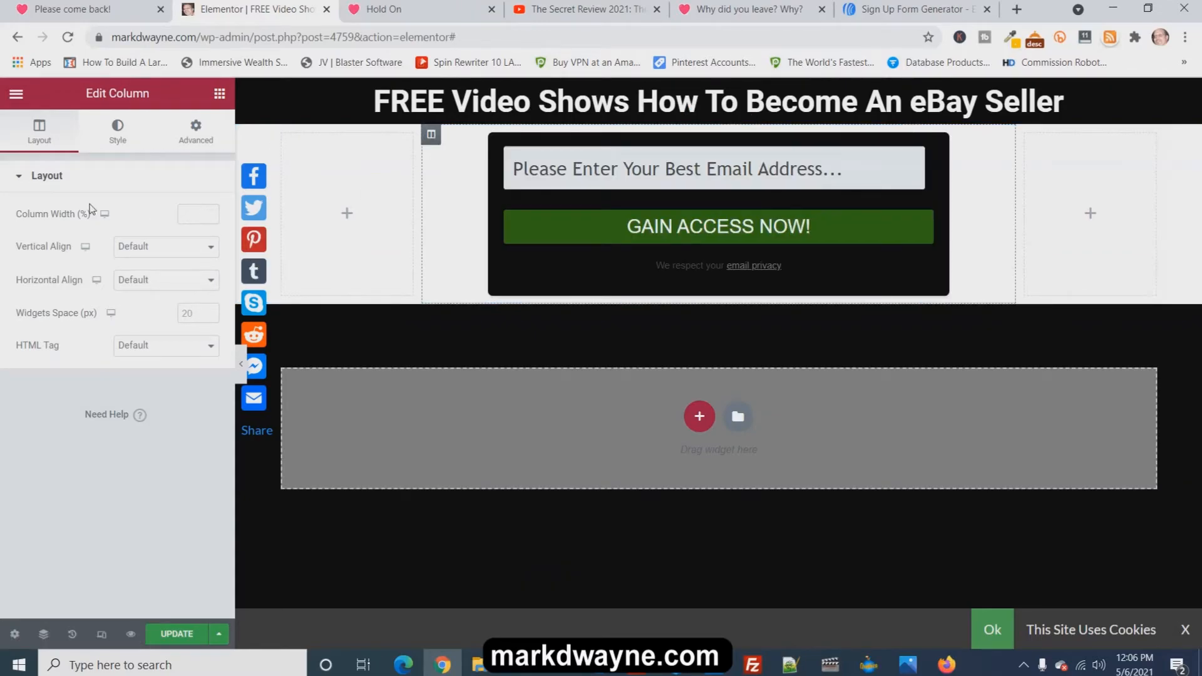
{"action": "left_click", "coordinate": [118, 130]}
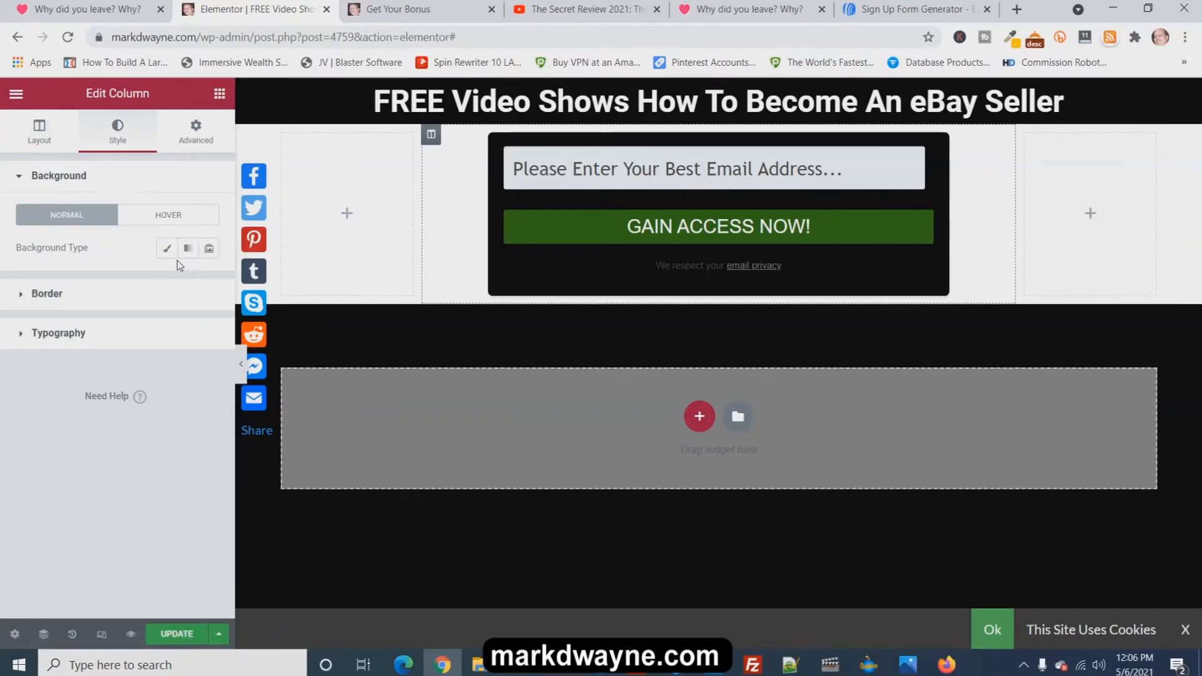
{"action": "left_click", "coordinate": [166, 248]}
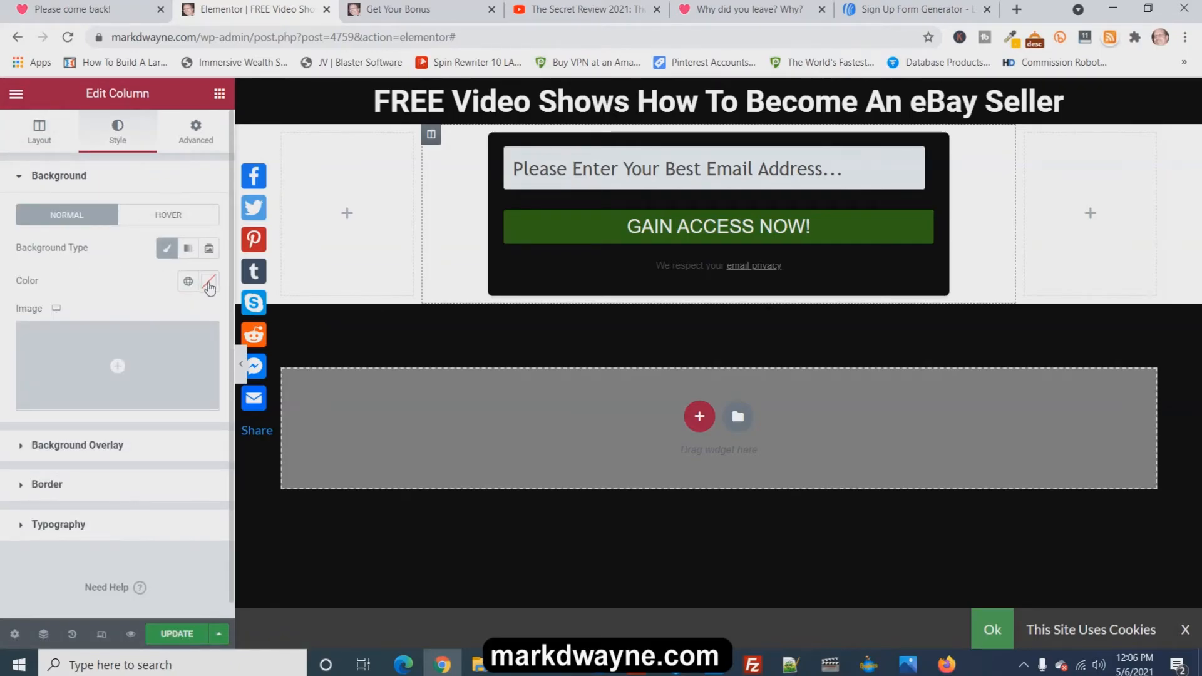
{"action": "left_click", "coordinate": [209, 288]}
{"action": "left_click_drag", "start_coordinate": [124, 394], "coordinate": [221, 480]}
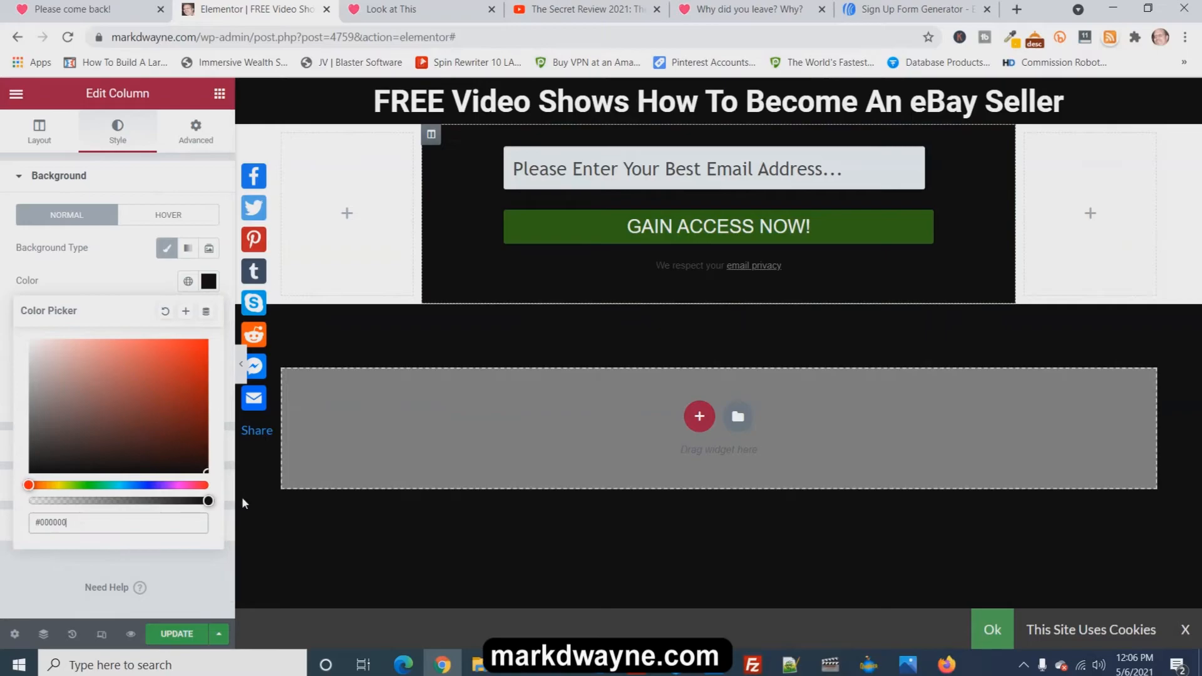
Set the background color of the empty column left of the form to black, #000000
{"action": "left_click", "coordinate": [346, 216]}
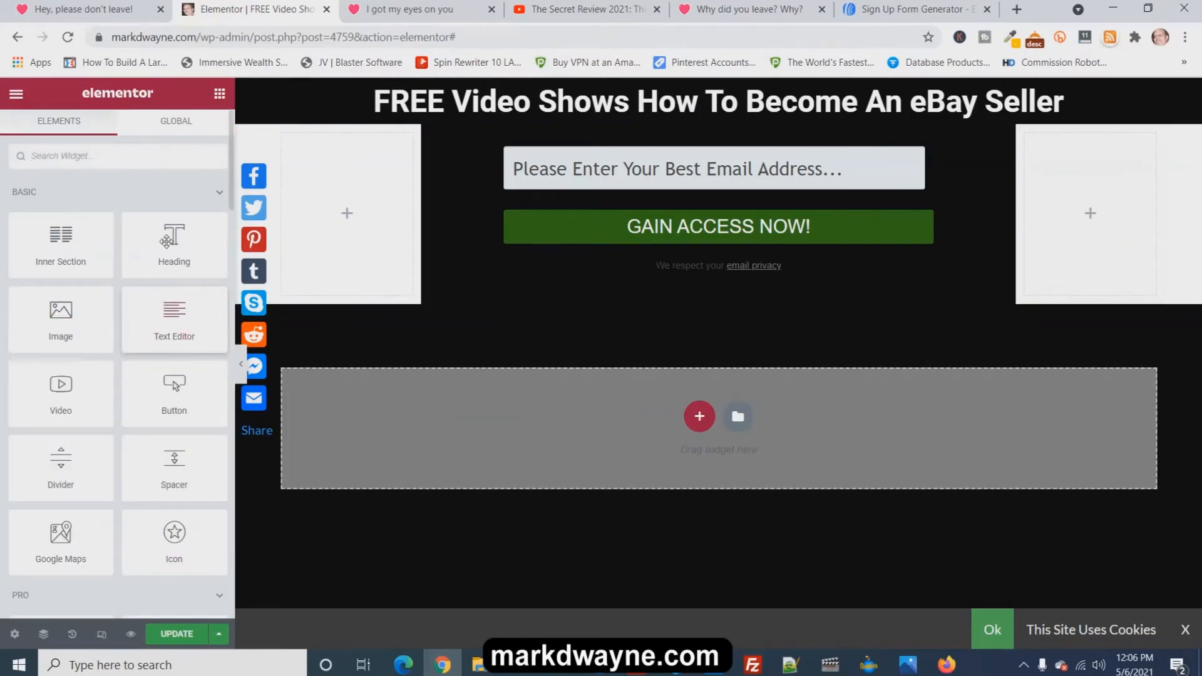
{"action": "left_click", "coordinate": [283, 135]}
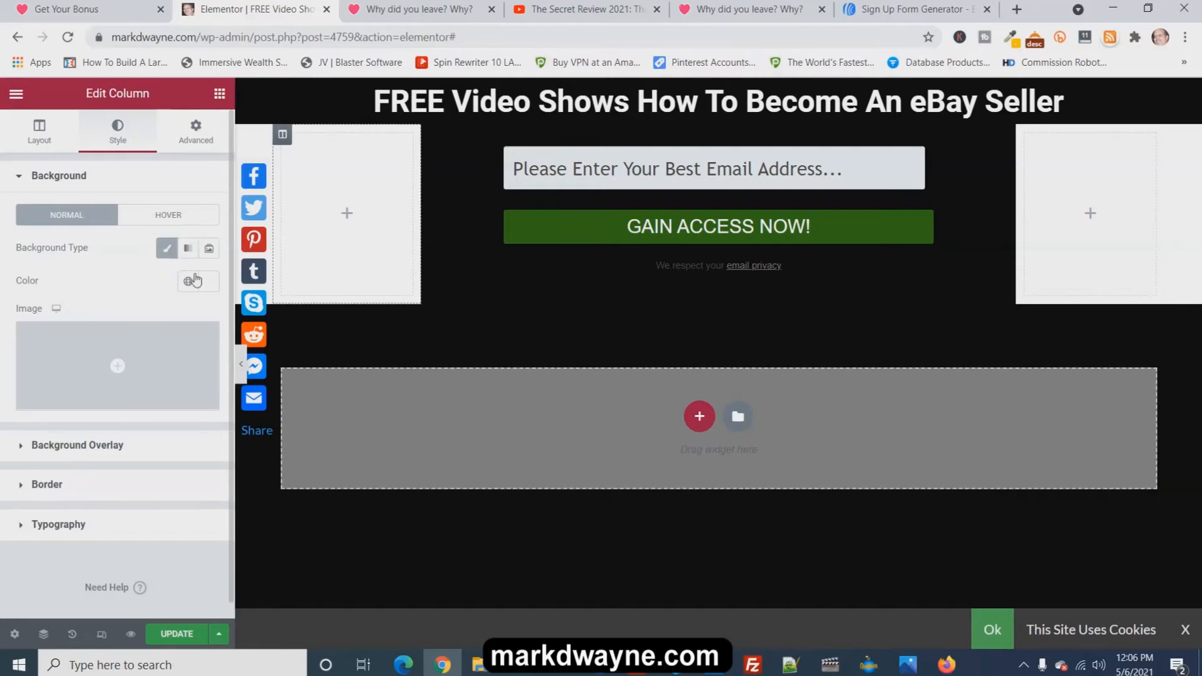
{"action": "left_click", "coordinate": [209, 289]}
{"action": "left_click_drag", "start_coordinate": [188, 439], "coordinate": [273, 507]}
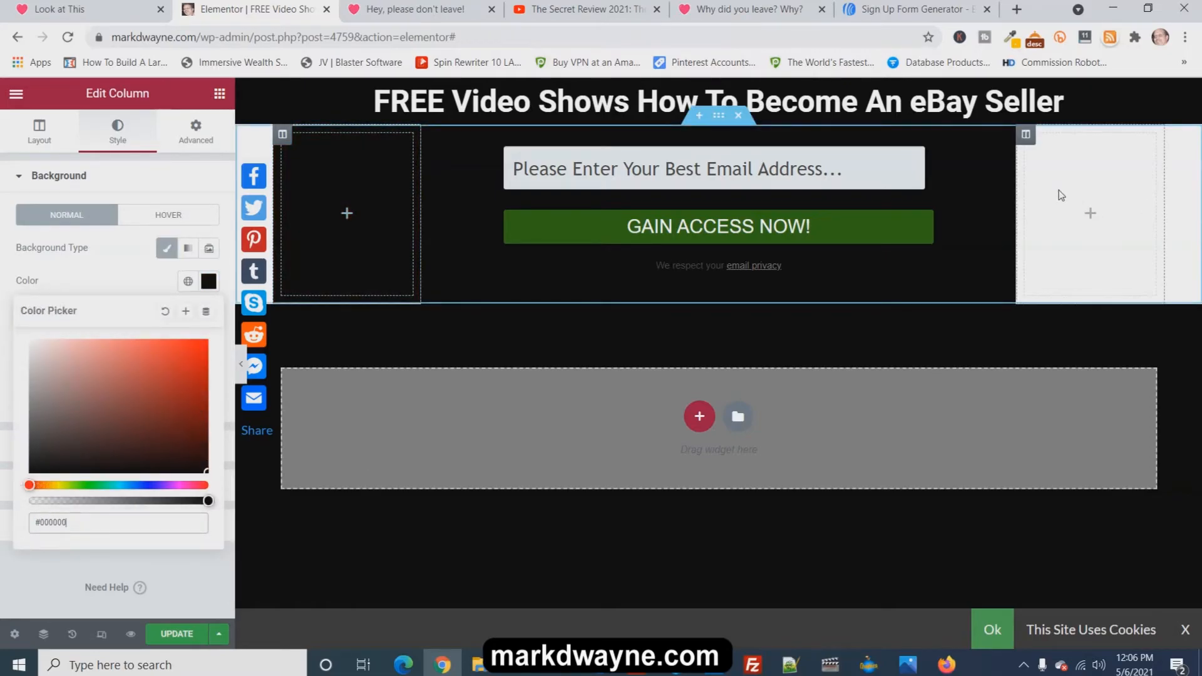
Set the background color of the empty column right of the form to #000000, and preview the updated page
{"action": "left_click", "coordinate": [867, 190]}
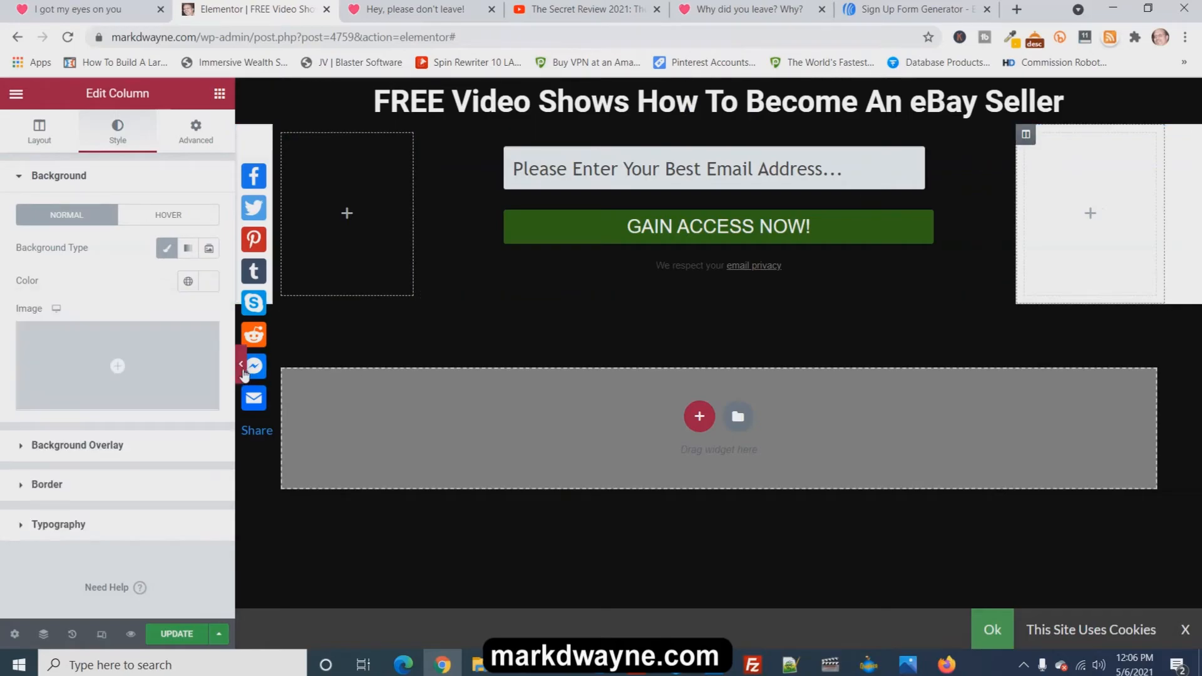
{"action": "left_click", "coordinate": [166, 250]}
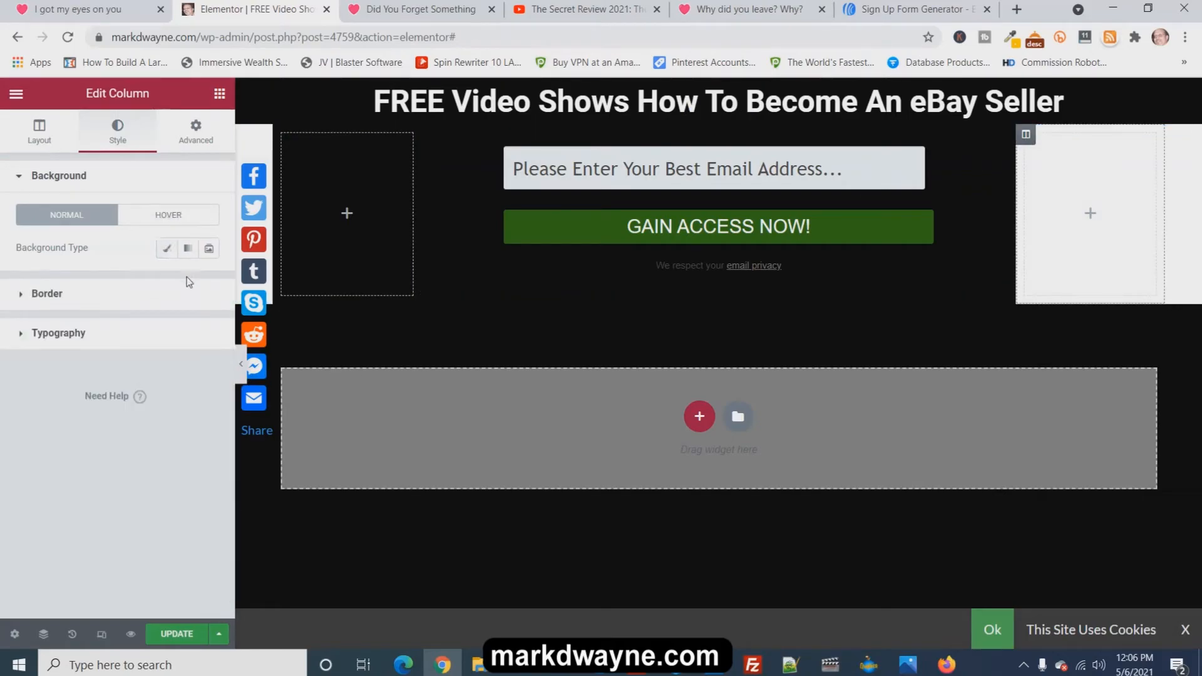
{"action": "left_click", "coordinate": [167, 249]}
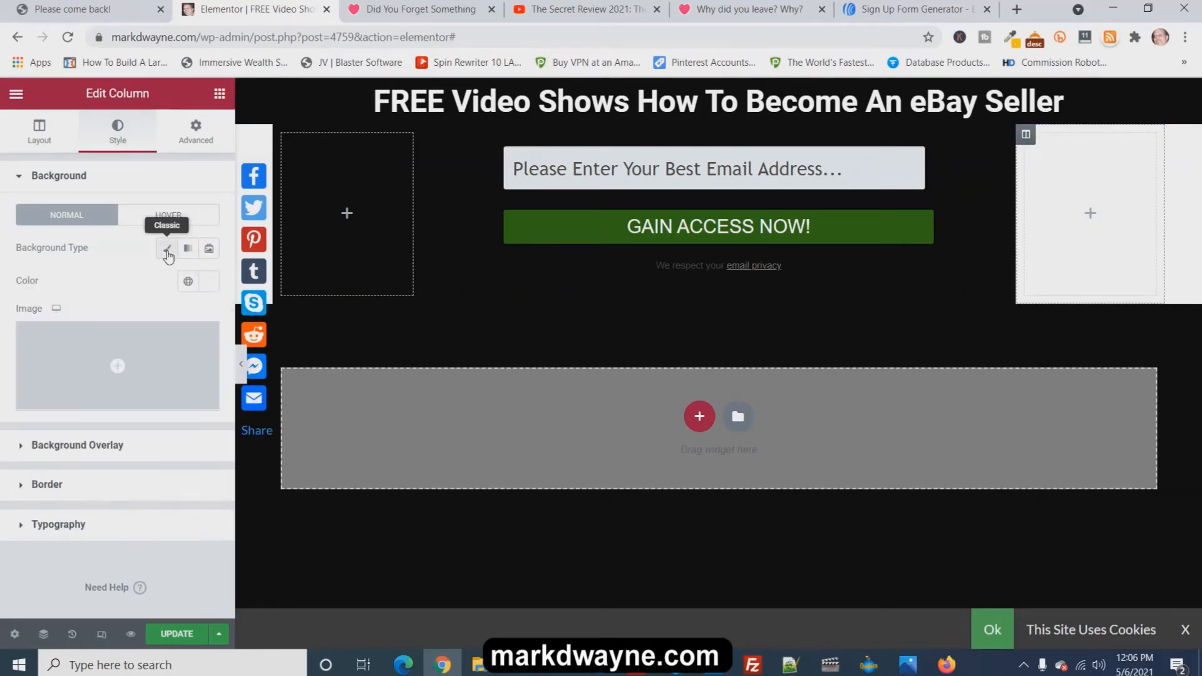
{"action": "left_click", "coordinate": [209, 281]}
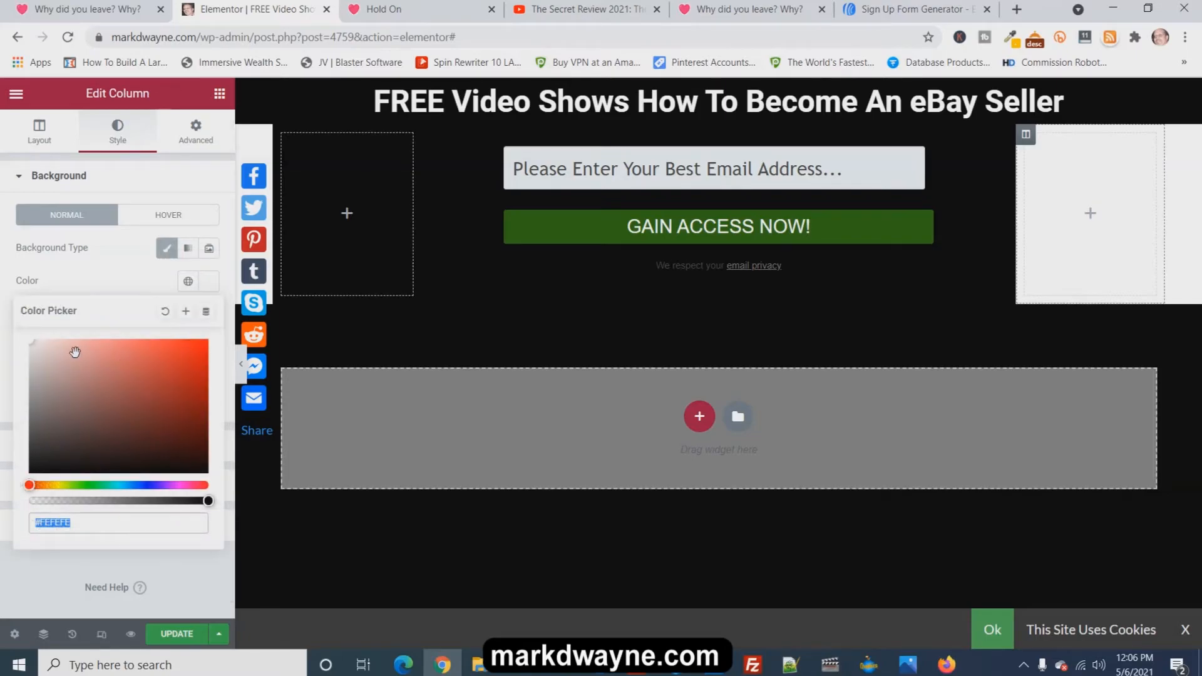
{"action": "type", "text": "#000000"}
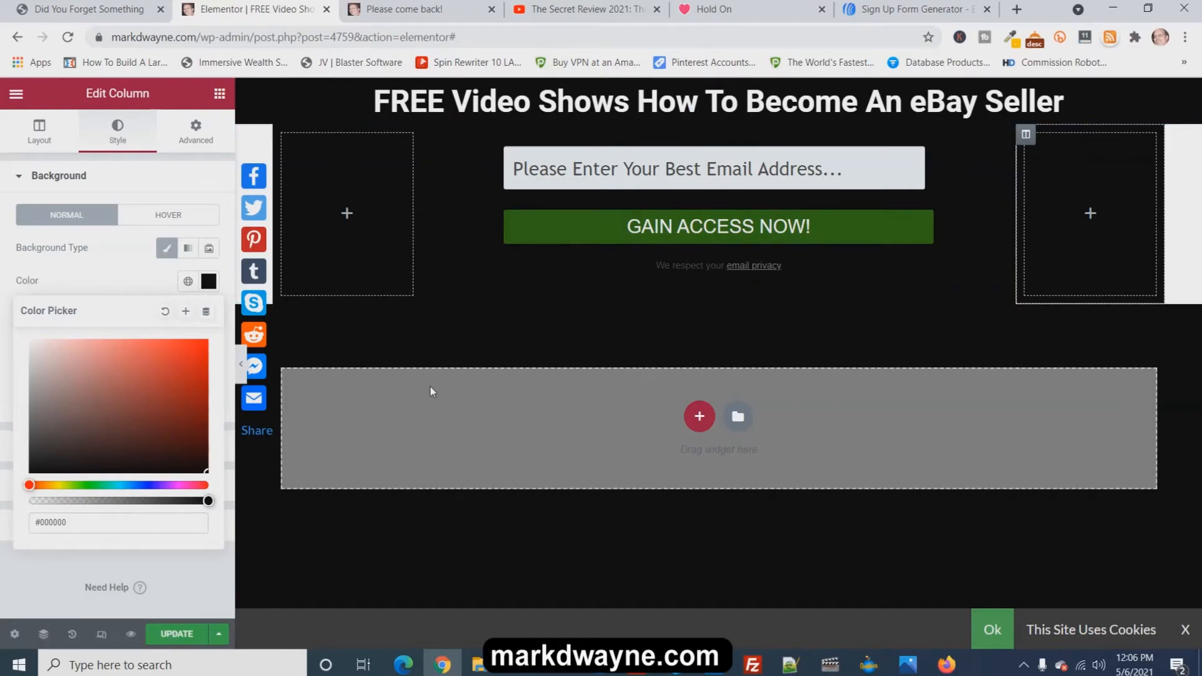
{"action": "left_click", "coordinate": [169, 638]}
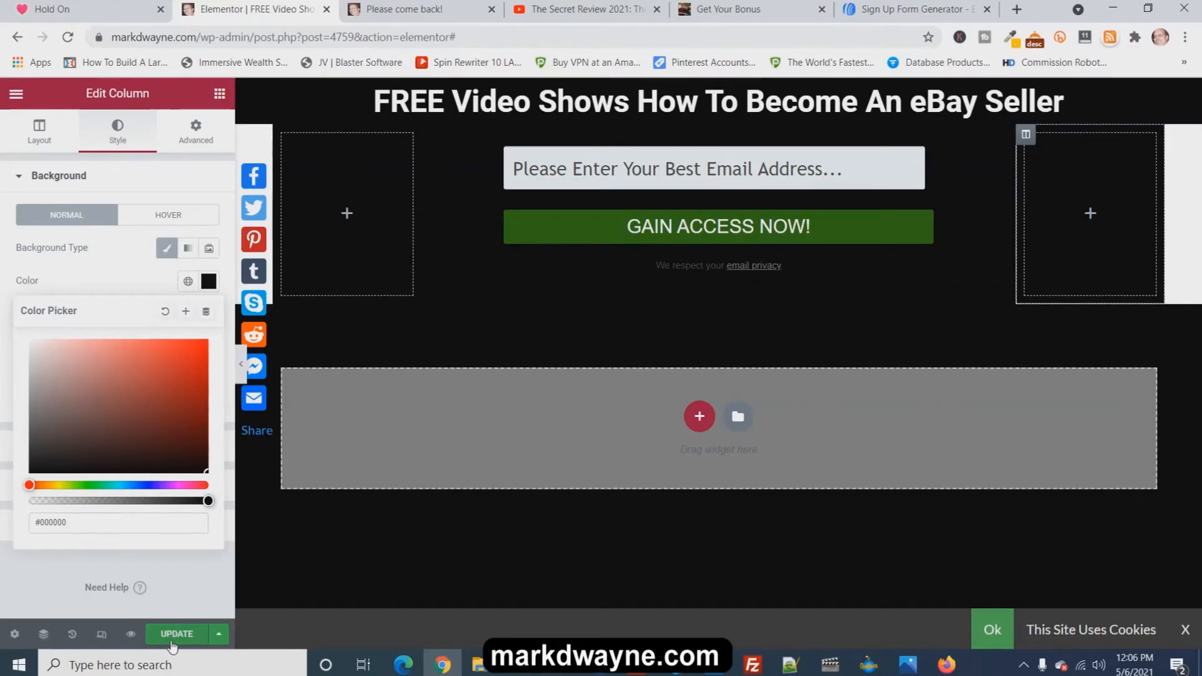
{"action": "left_click", "coordinate": [132, 636]}
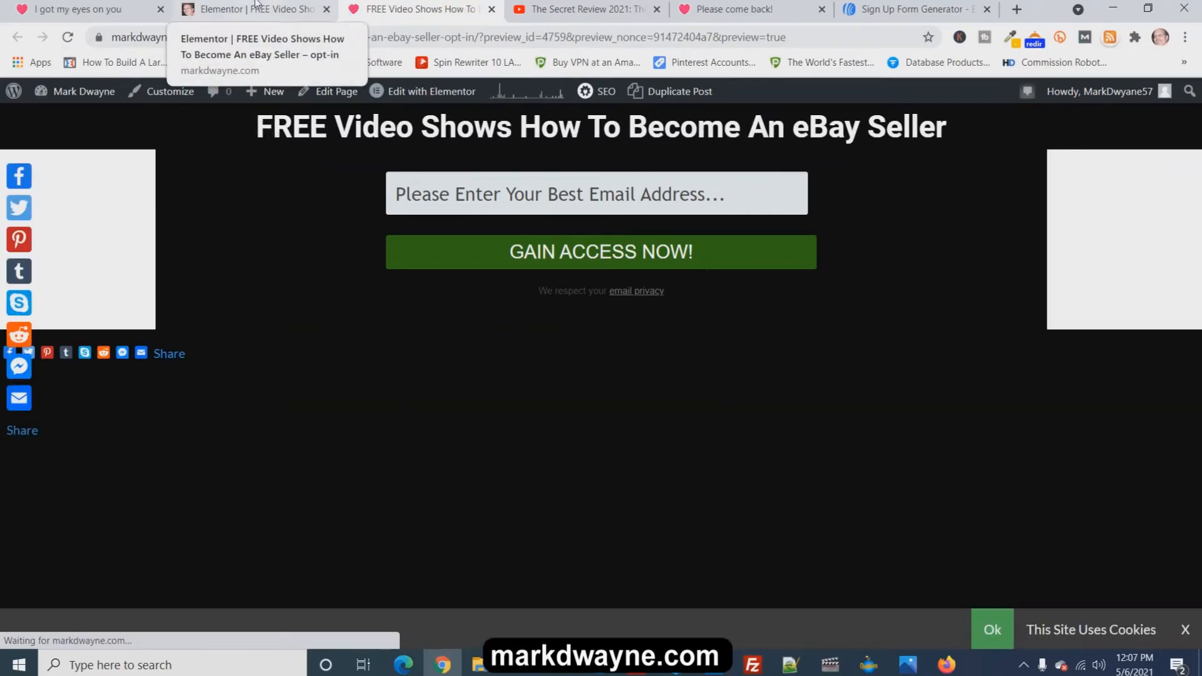
Back in the Elementor editor, set the whole form section's background color to #000000 and preview the updated page
{"action": "left_click", "coordinate": [222, 10]}
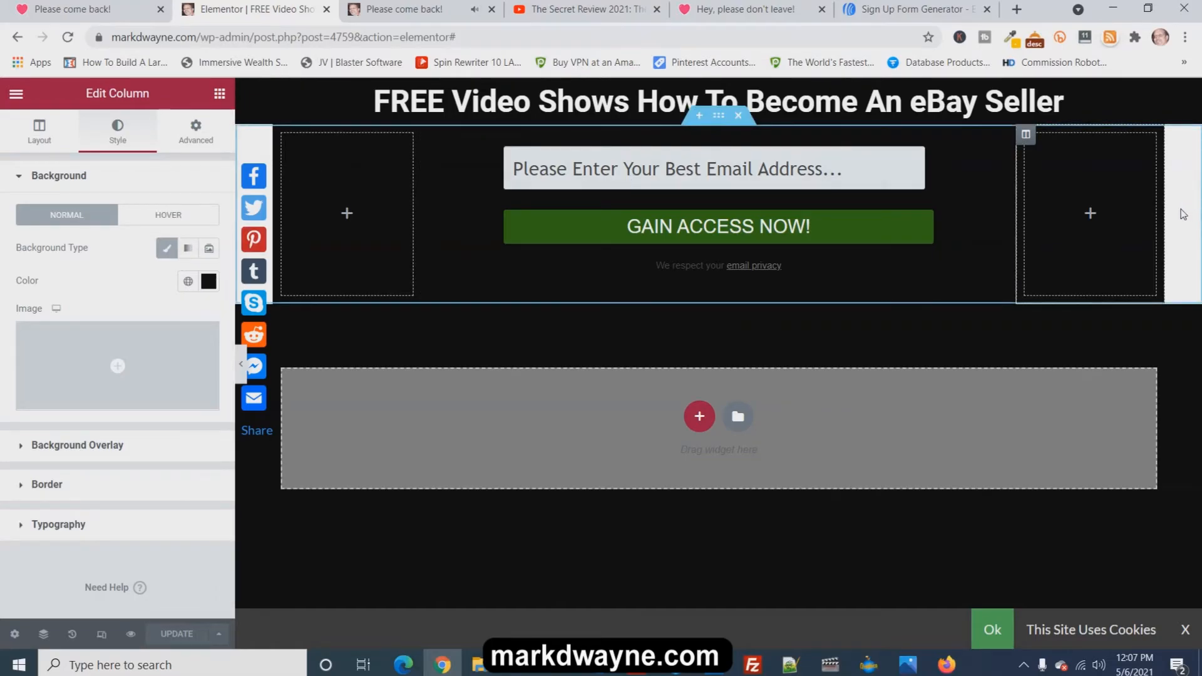
{"action": "left_click", "coordinate": [718, 121]}
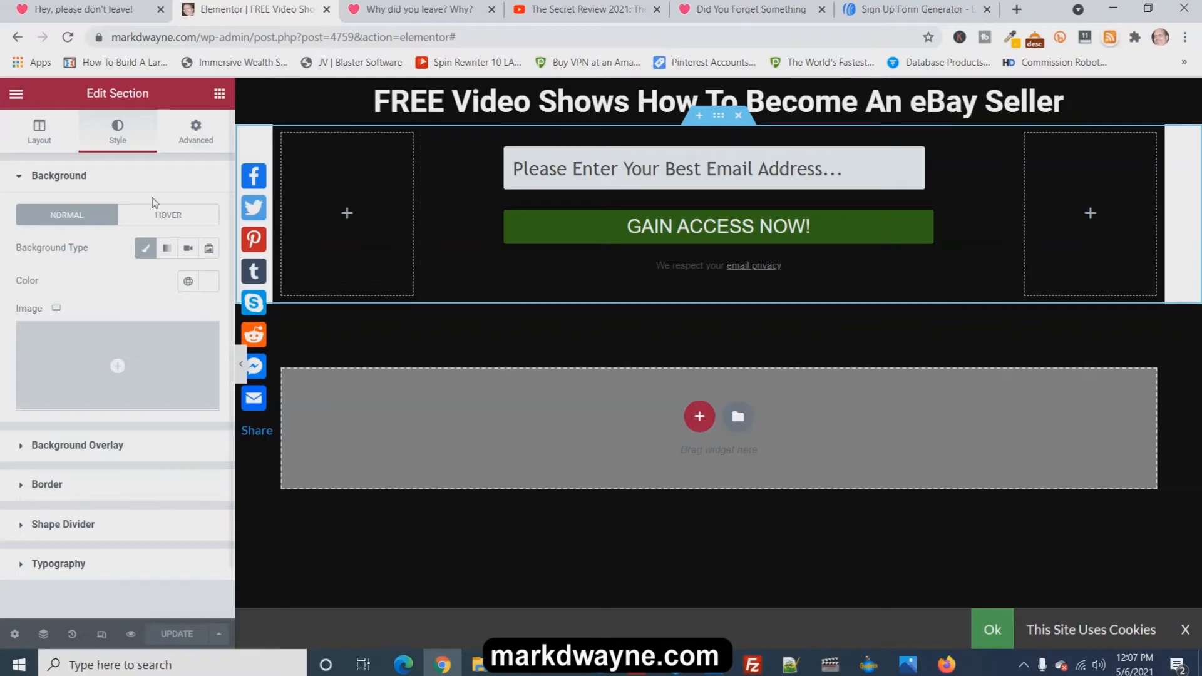
{"action": "left_click", "coordinate": [207, 291]}
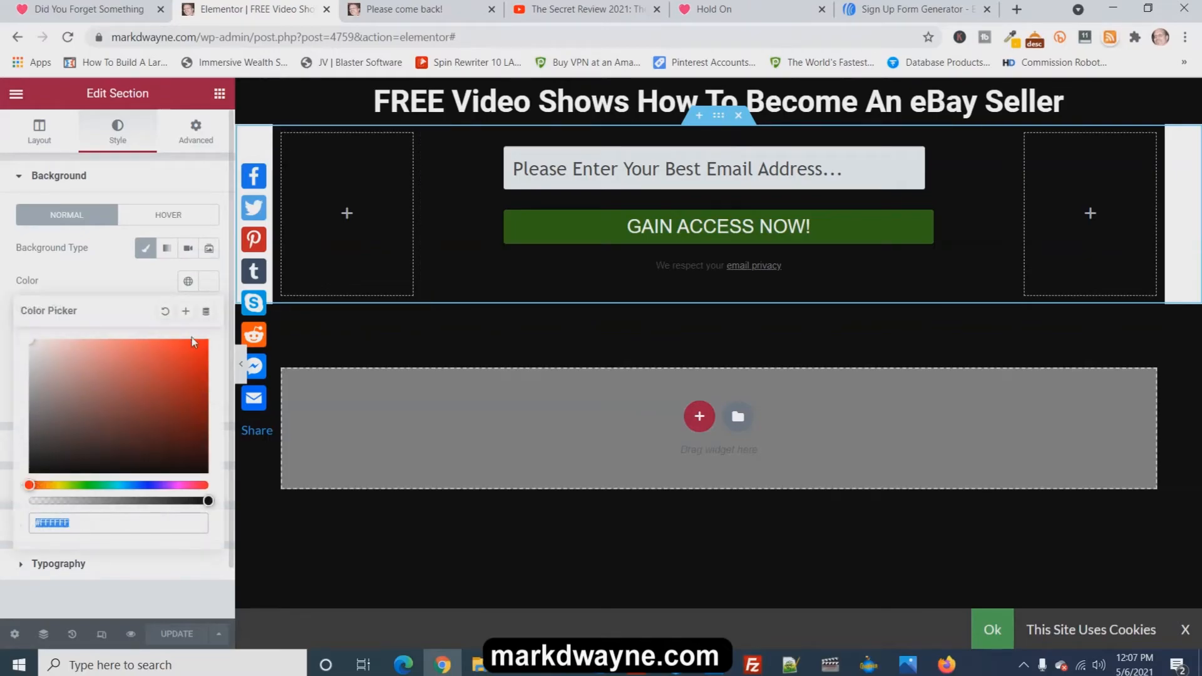
{"action": "left_click_drag", "start_coordinate": [161, 421], "coordinate": [253, 502]}
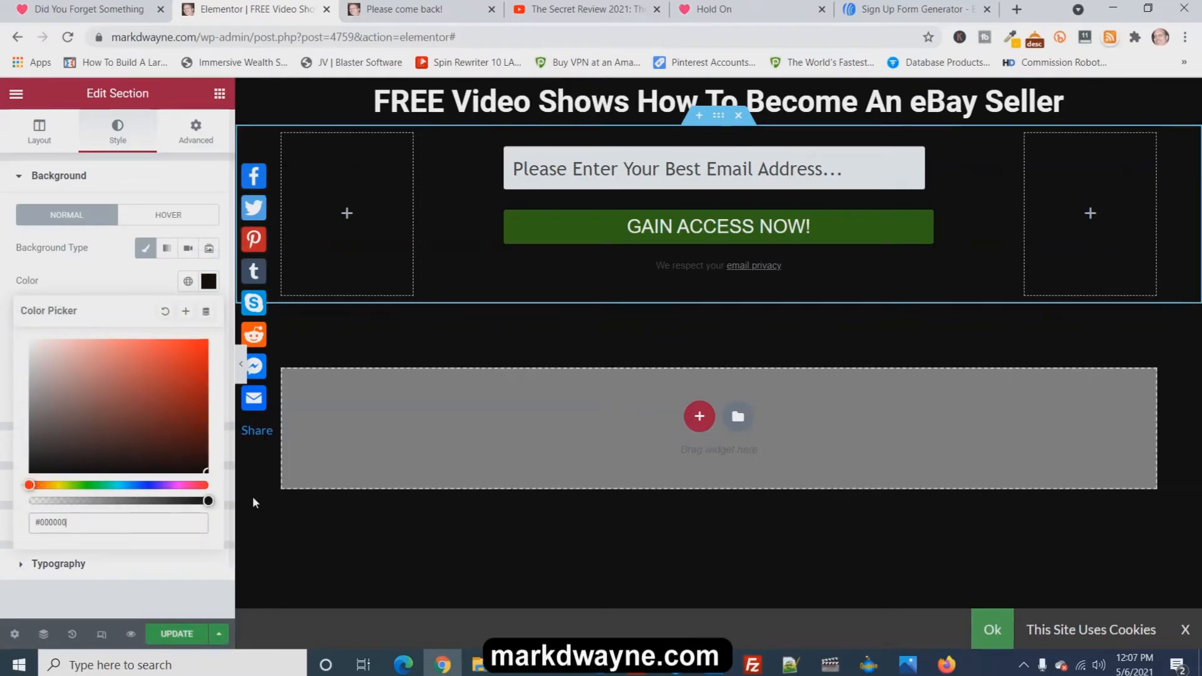
{"action": "left_click", "coordinate": [633, 584]}
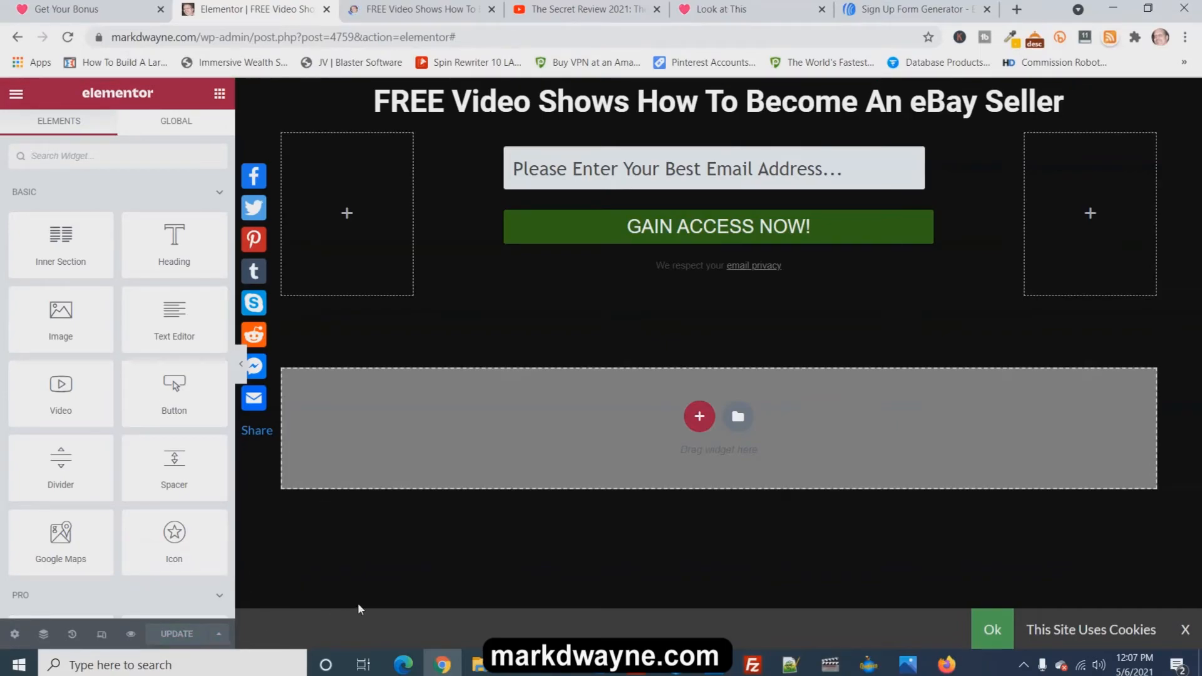
{"action": "left_click", "coordinate": [132, 635]}
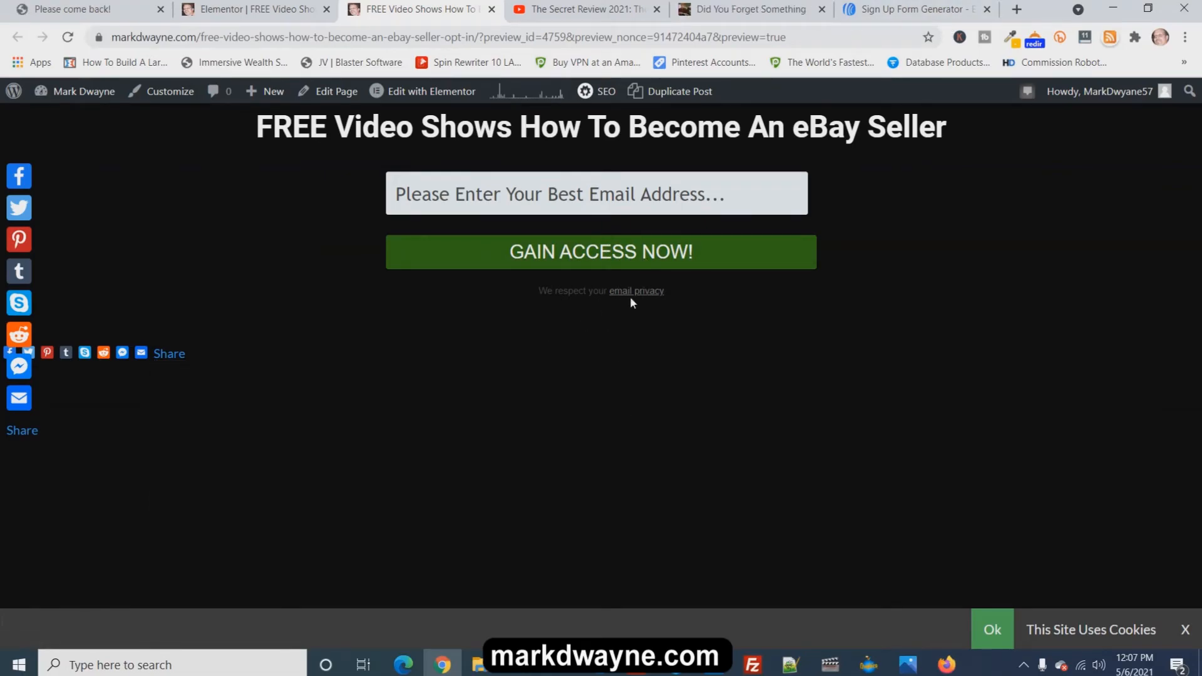
Examine the Privacy Policy element's settings in the AWeber form's Design stage, and return to the opt-in page preview
{"action": "left_click", "coordinate": [909, 9]}
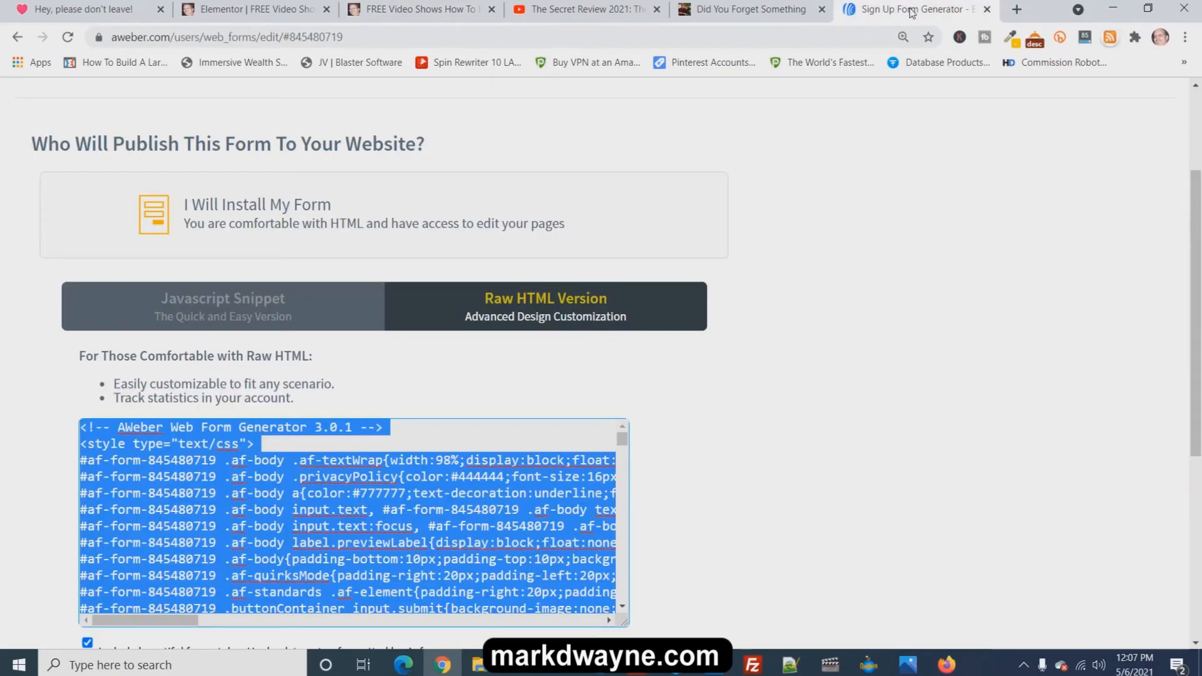
{"action": "scroll", "coordinate": [748, 273], "scroll_direction": "up", "scroll_amount": 2}
{"action": "scroll", "coordinate": [750, 279], "scroll_direction": "up", "scroll_amount": 2}
{"action": "left_click", "coordinate": [805, 209]}
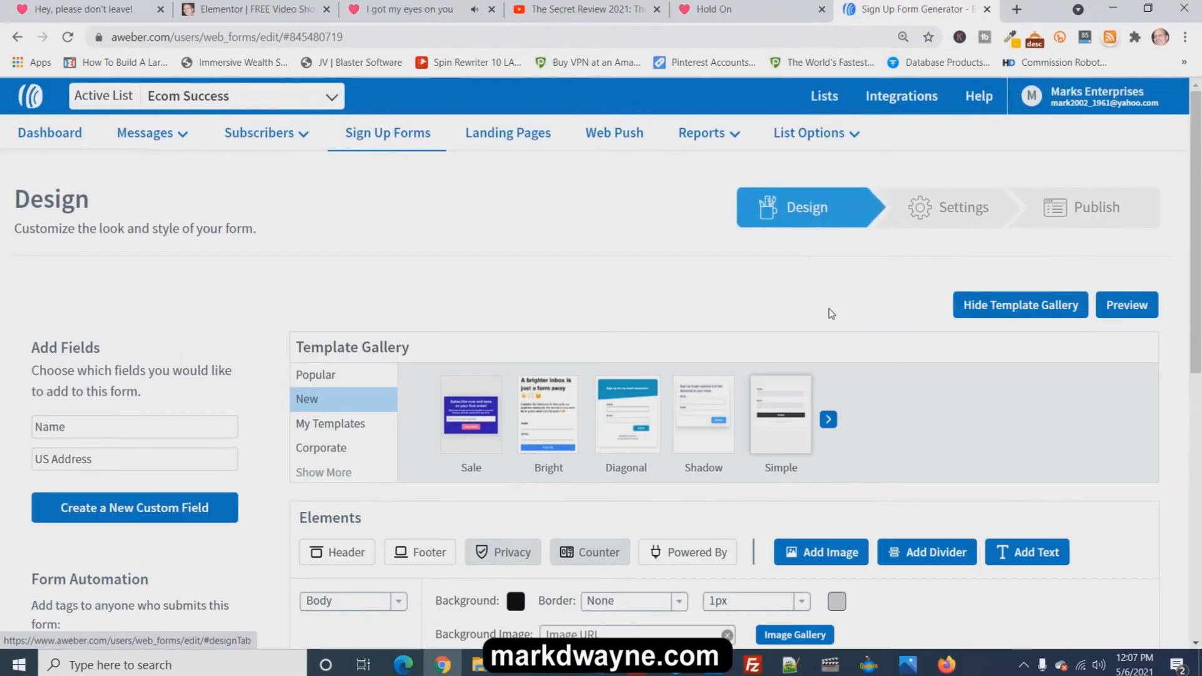
{"action": "scroll", "coordinate": [824, 322], "scroll_direction": "down", "scroll_amount": 10}
{"action": "mouse_move", "coordinate": [807, 343]}
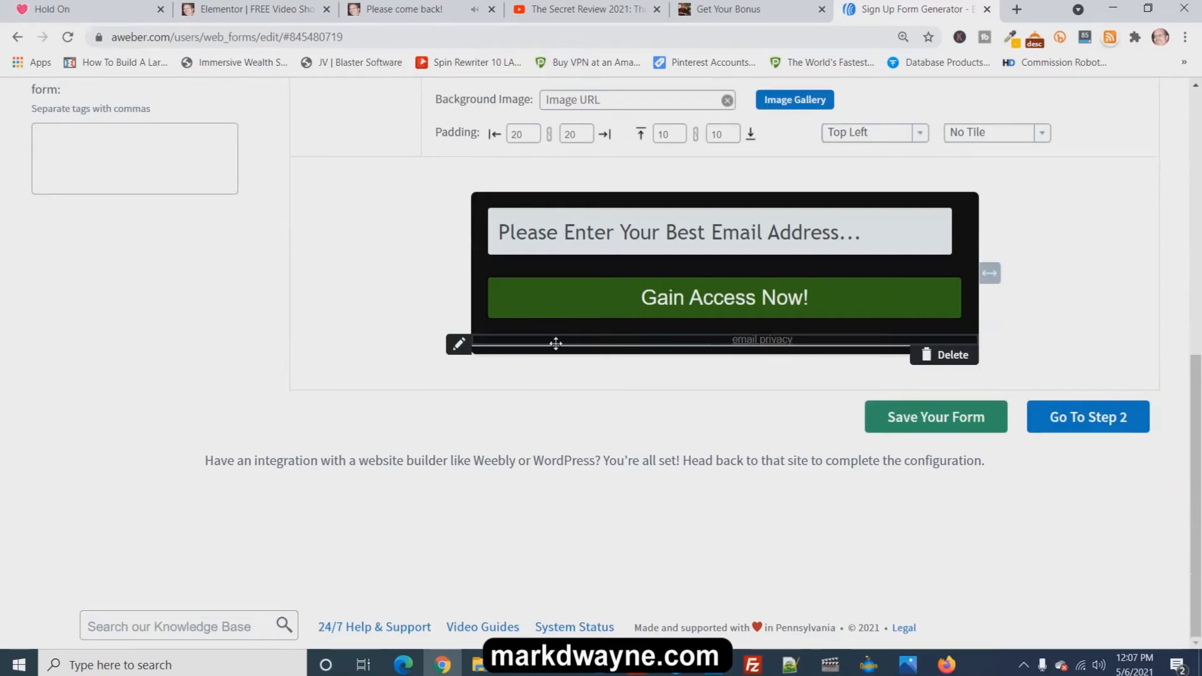
{"action": "left_click", "coordinate": [457, 344]}
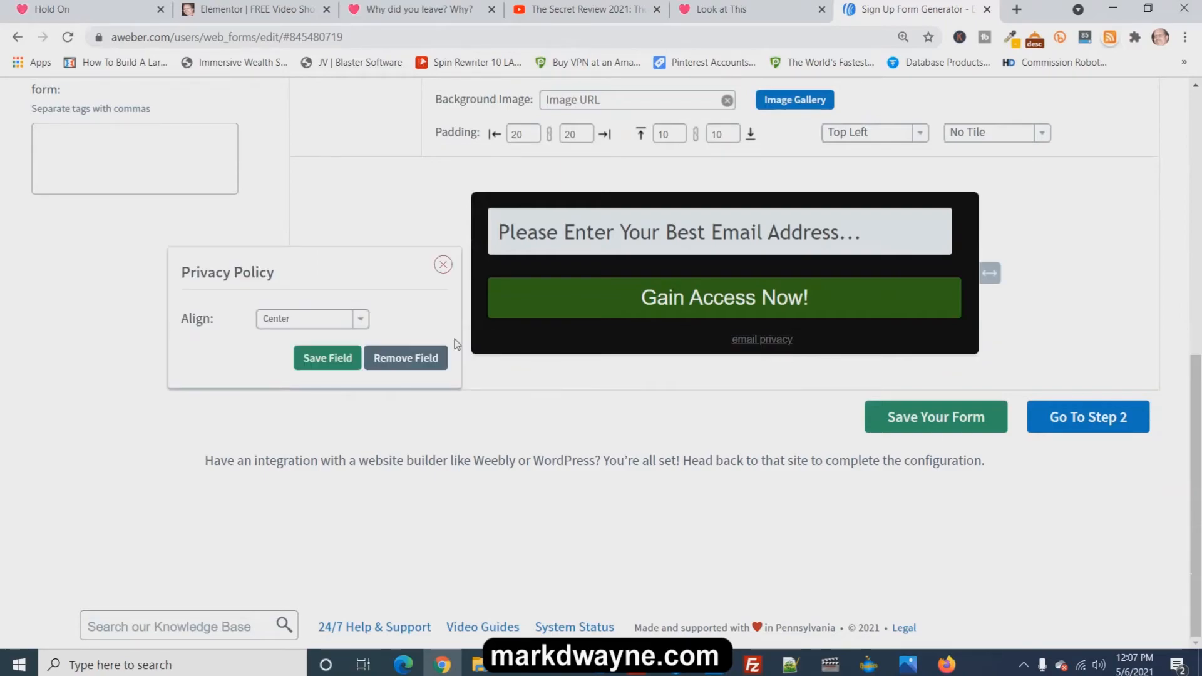
{"action": "scroll", "coordinate": [798, 248], "scroll_direction": "up", "scroll_amount": 1}
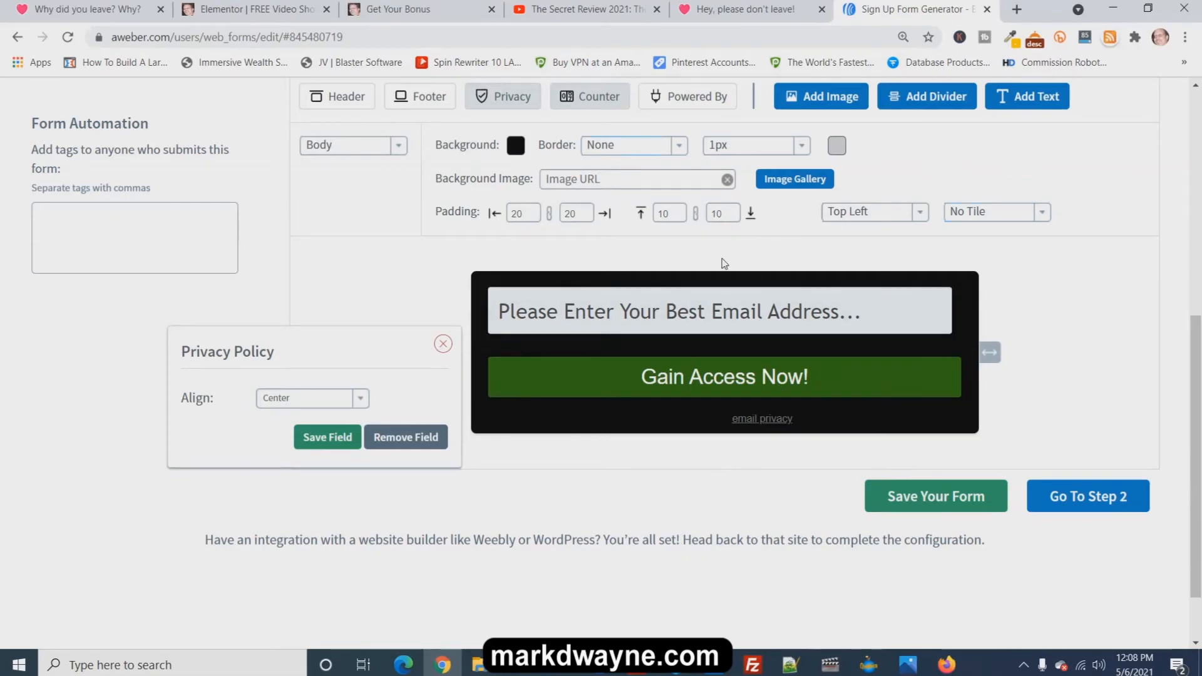
{"action": "mouse_move", "coordinate": [761, 420]}
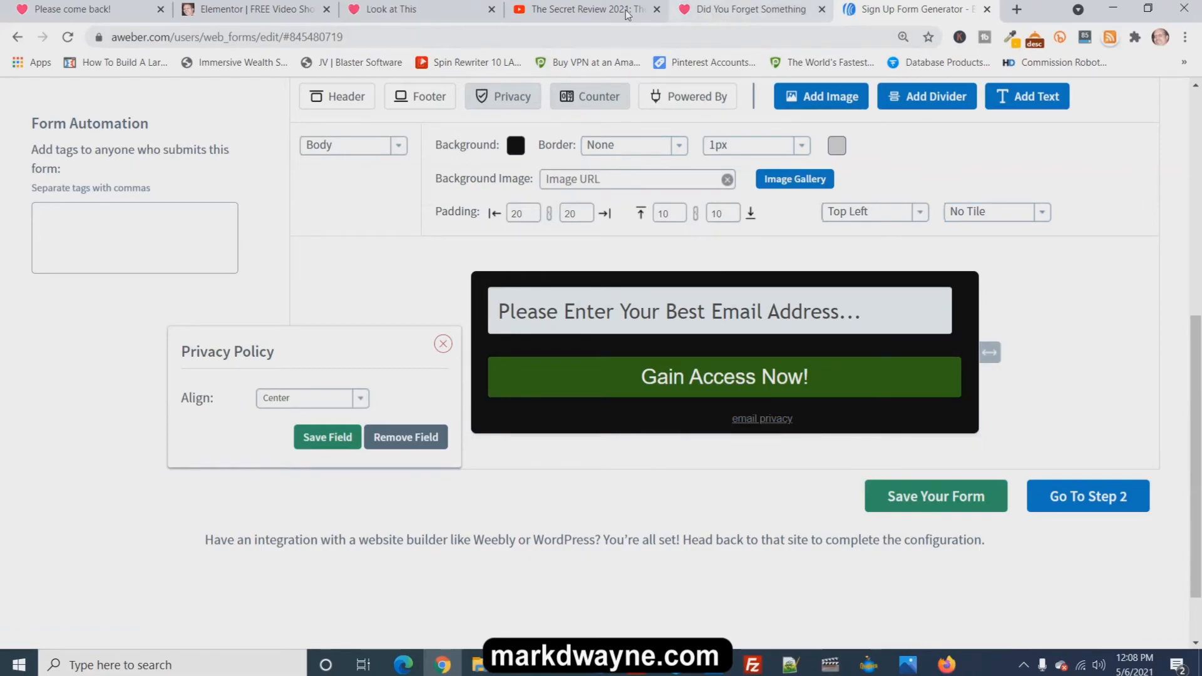
{"action": "left_click", "coordinate": [301, 9]}
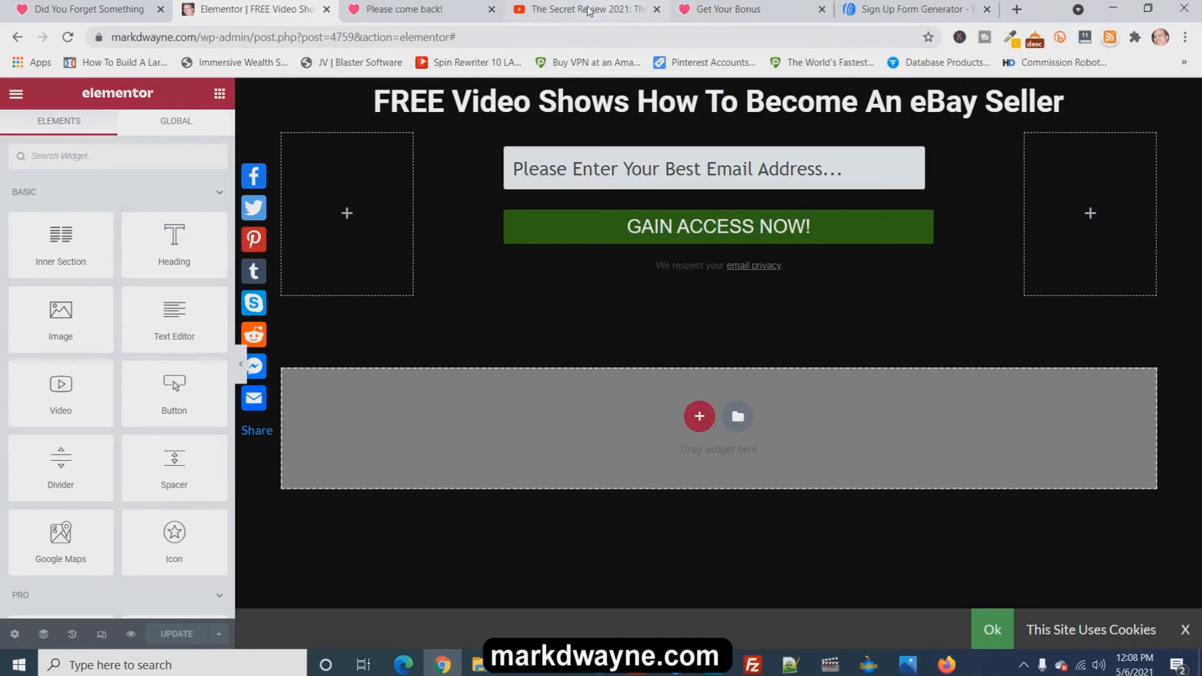
{"action": "left_click", "coordinate": [416, 12]}
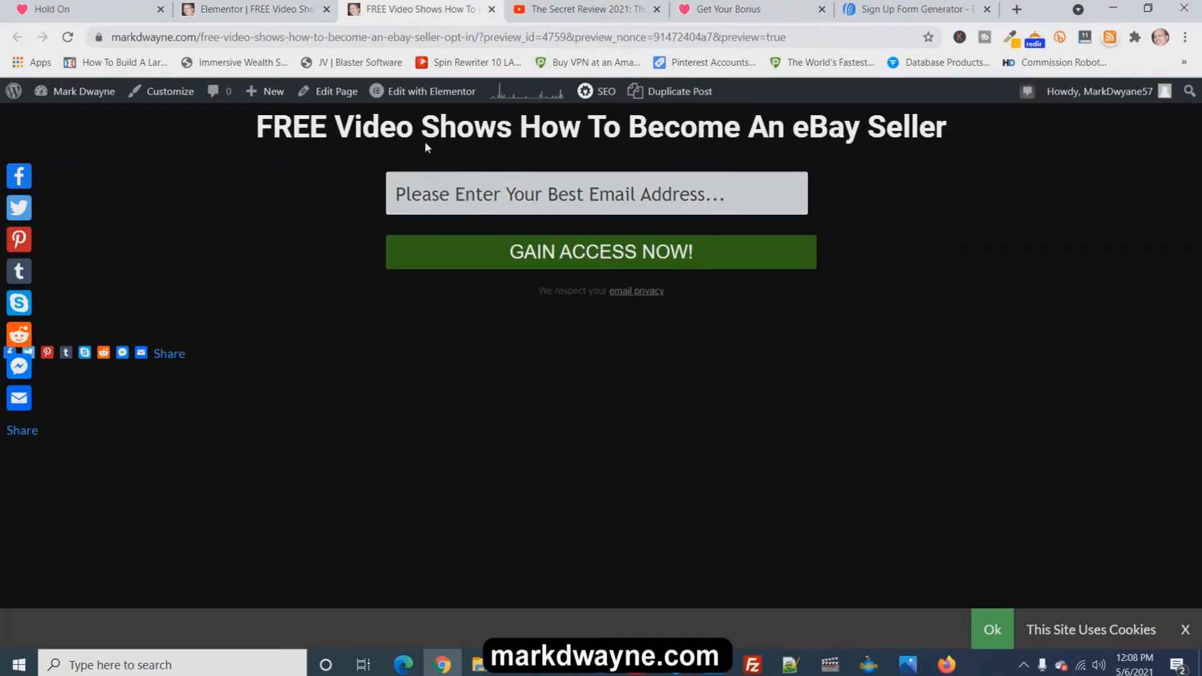
In the Elementor editor, set the headline section's top and bottom margins to 65 px, update the page and preview it
{"action": "mouse_move", "coordinate": [420, 113]}
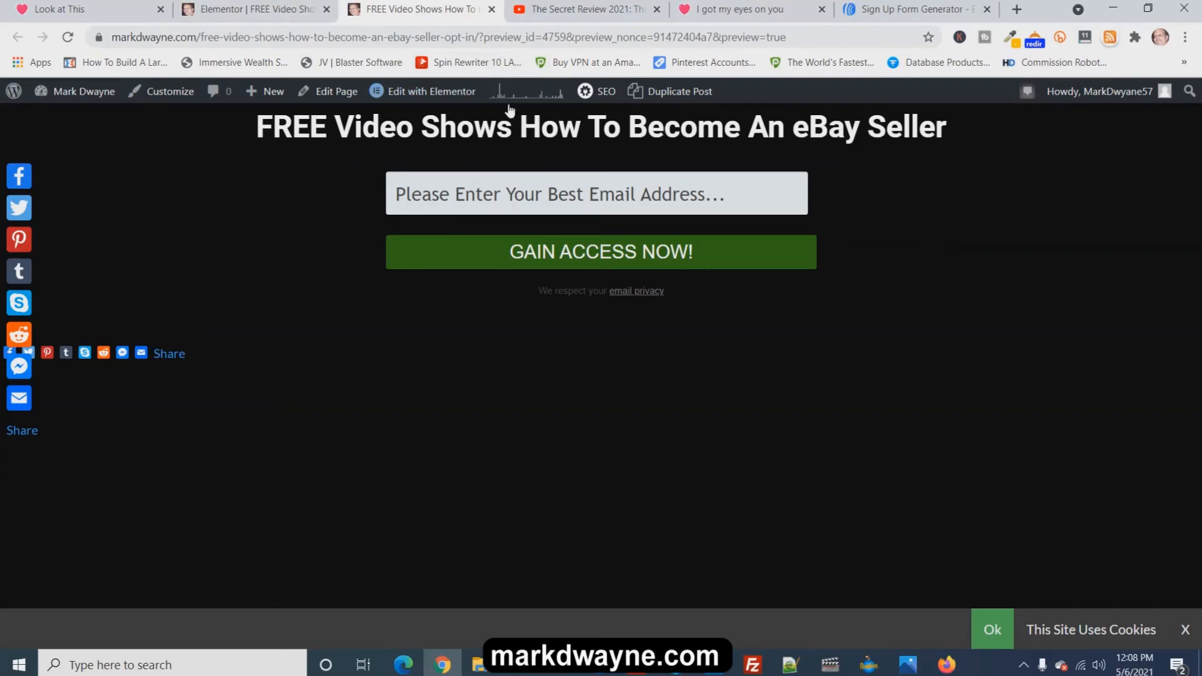
{"action": "left_click", "coordinate": [256, 9]}
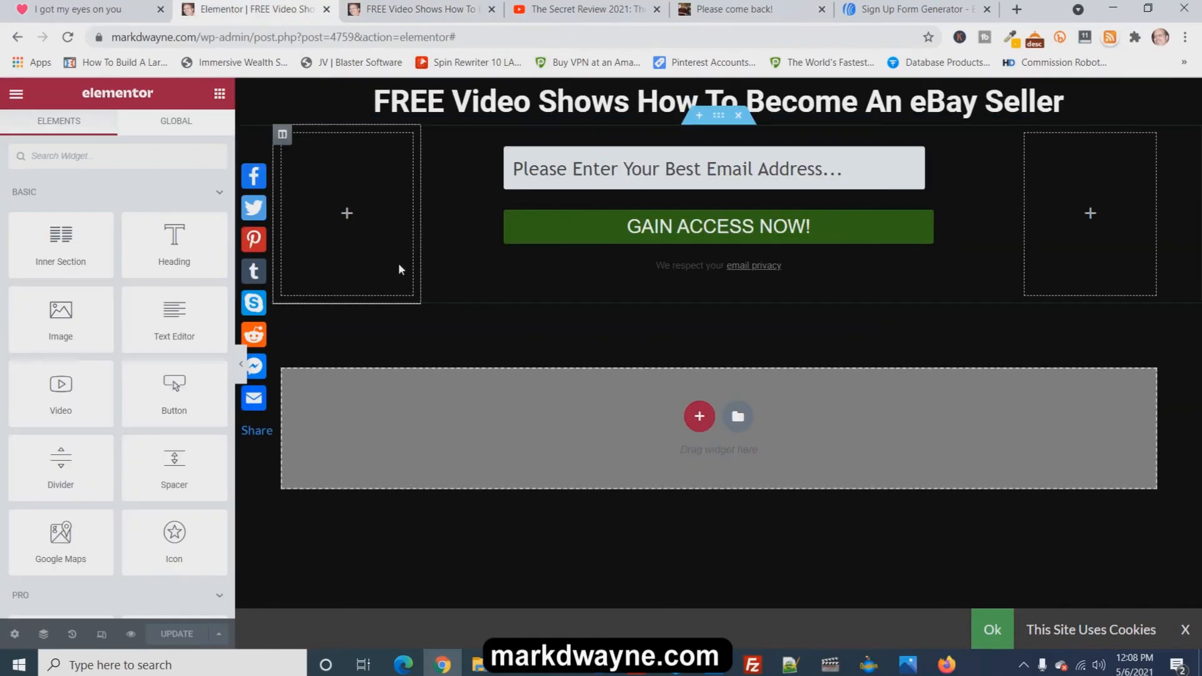
{"action": "mouse_move", "coordinate": [716, 94]}
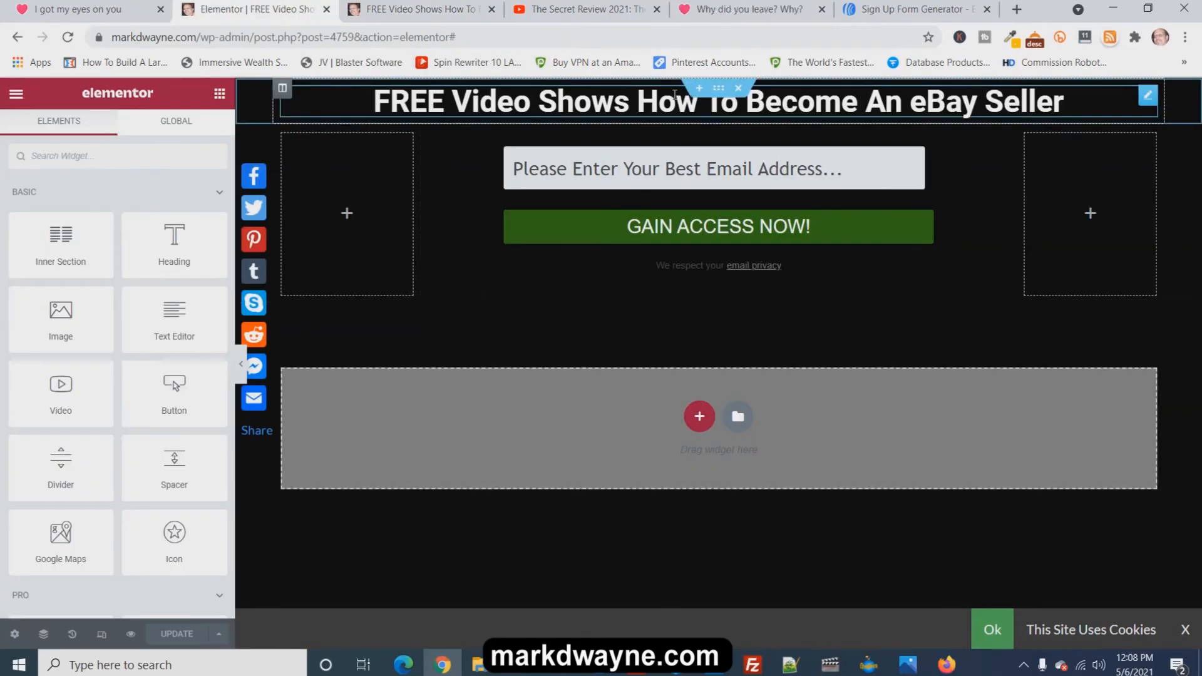
{"action": "left_click", "coordinate": [719, 90]}
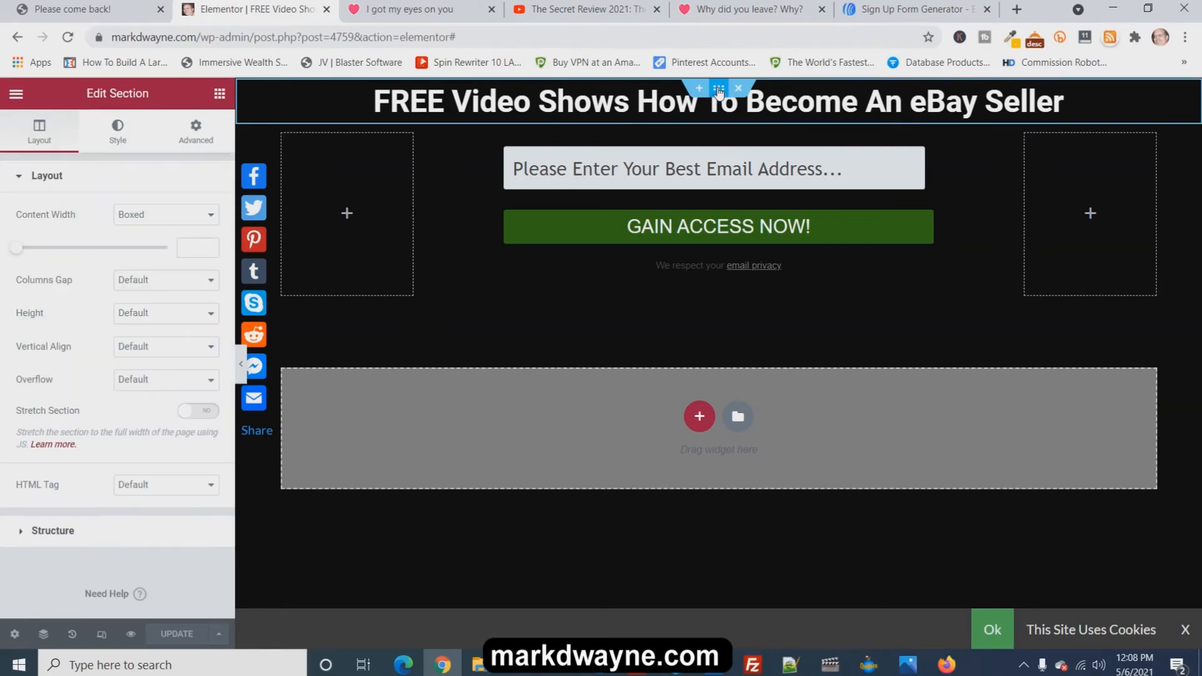
{"action": "left_click", "coordinate": [196, 133]}
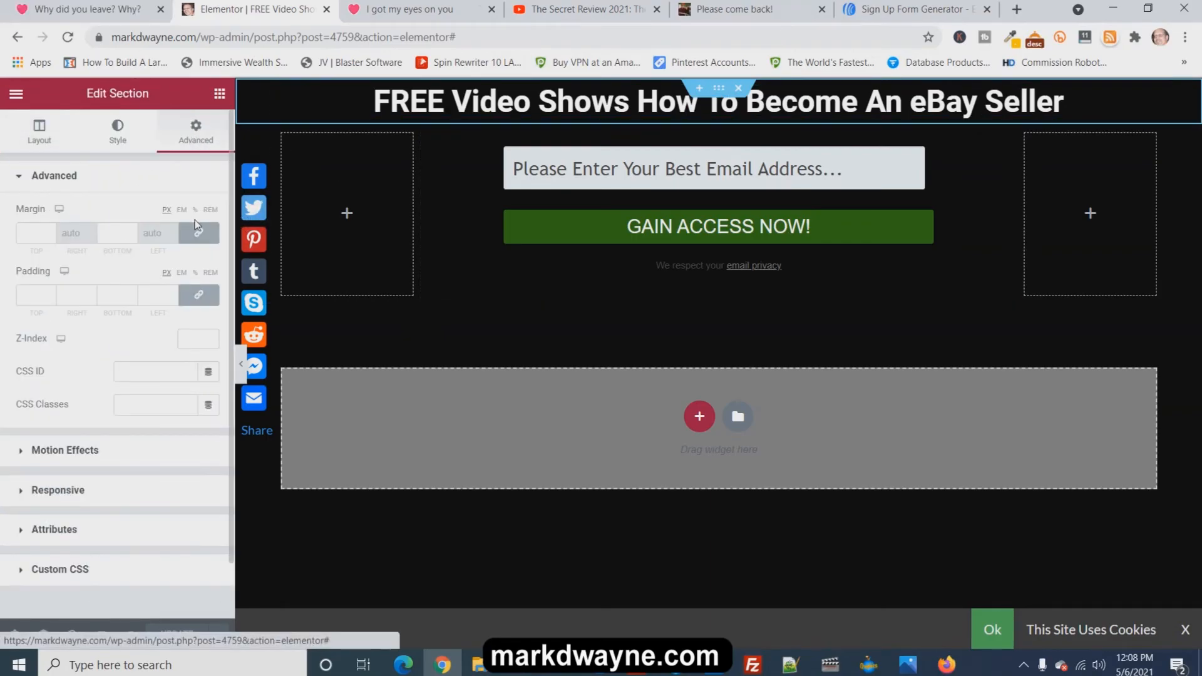
{"action": "left_click", "coordinate": [51, 230]}
{"action": "left_click_drag", "start_coordinate": [52, 233], "coordinate": [52, 233]}
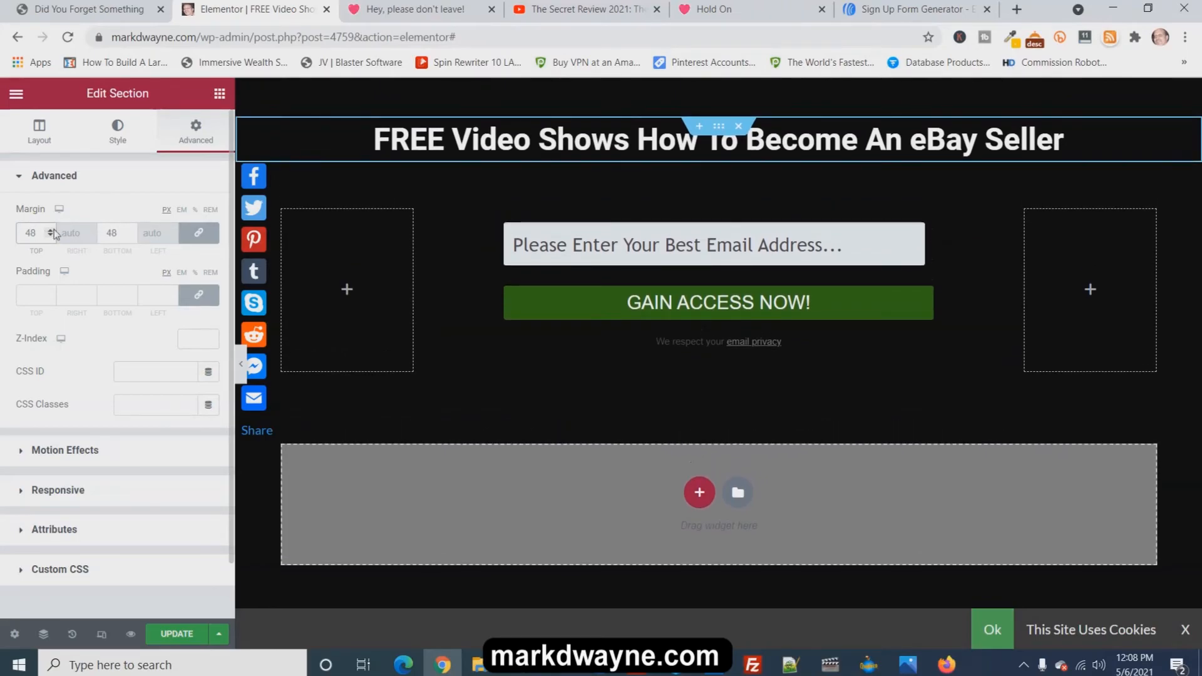
{"action": "left_click_drag", "start_coordinate": [53, 231], "coordinate": [53, 231]}
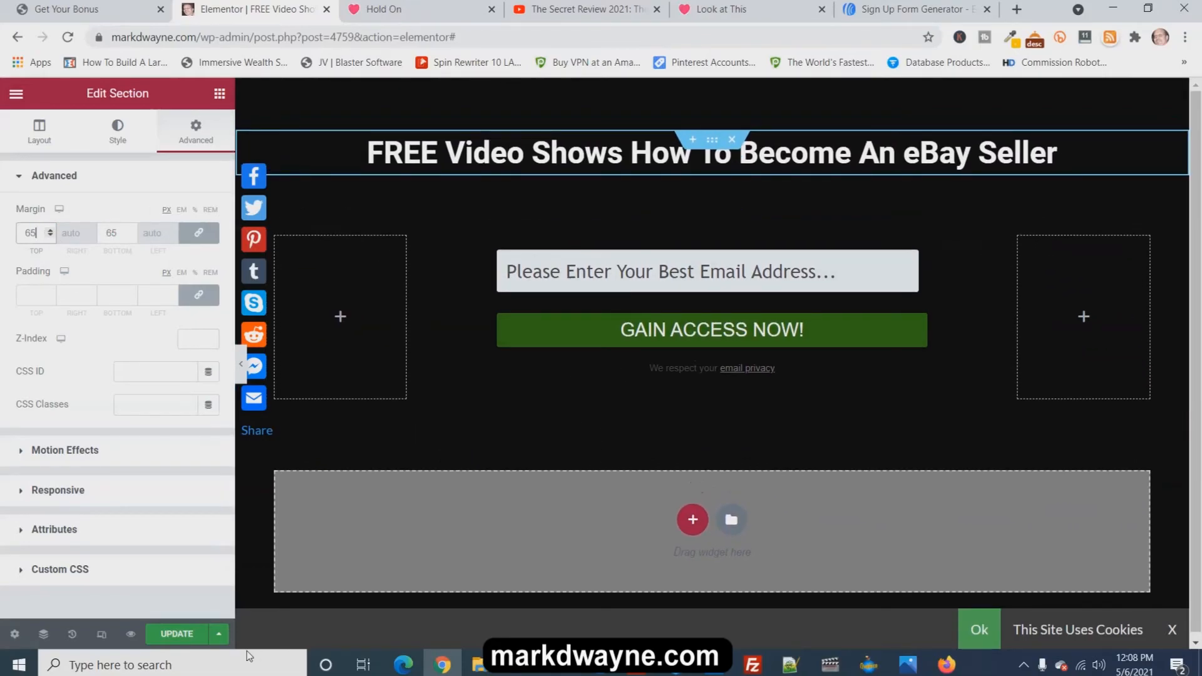
{"action": "left_click", "coordinate": [185, 639]}
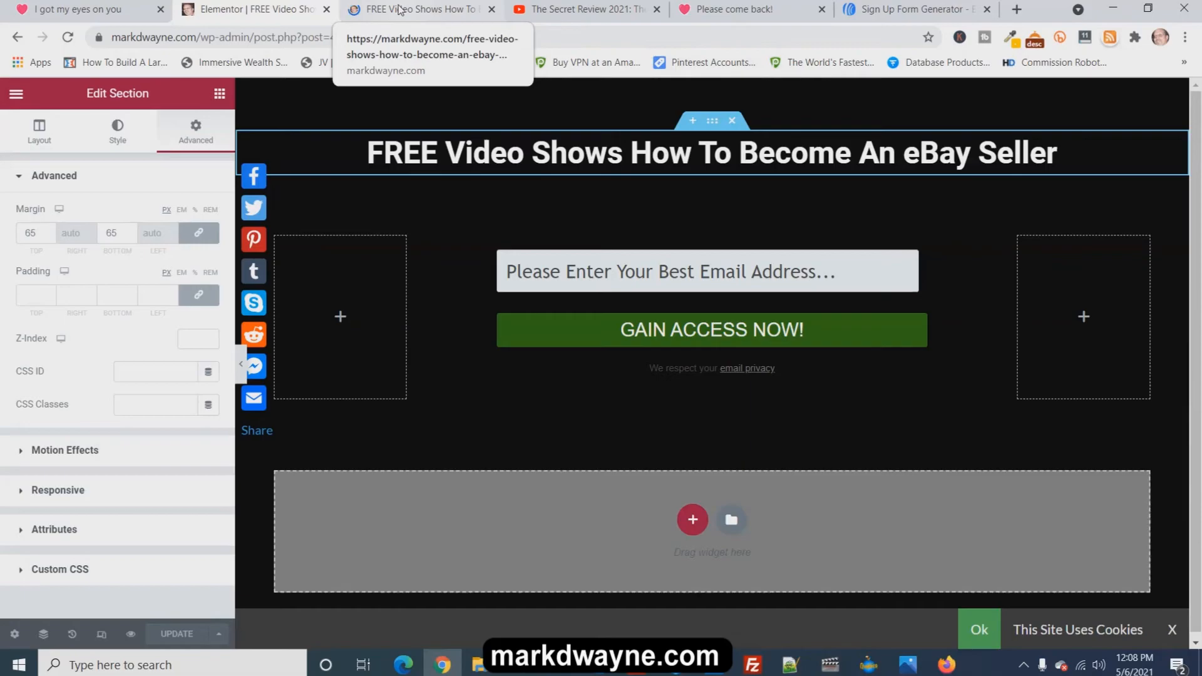
{"action": "left_click", "coordinate": [396, 8]}
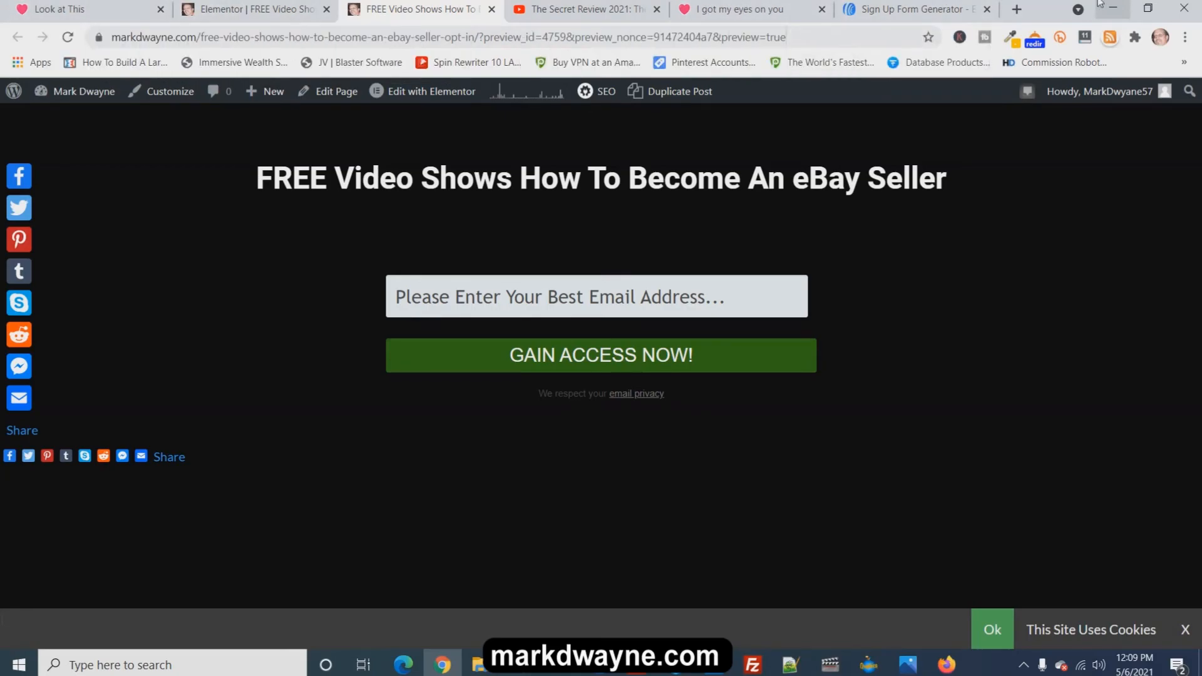
In the AWeber form's Design stage, delete the Privacy Policy element and save the form
{"action": "left_click", "coordinate": [909, 12]}
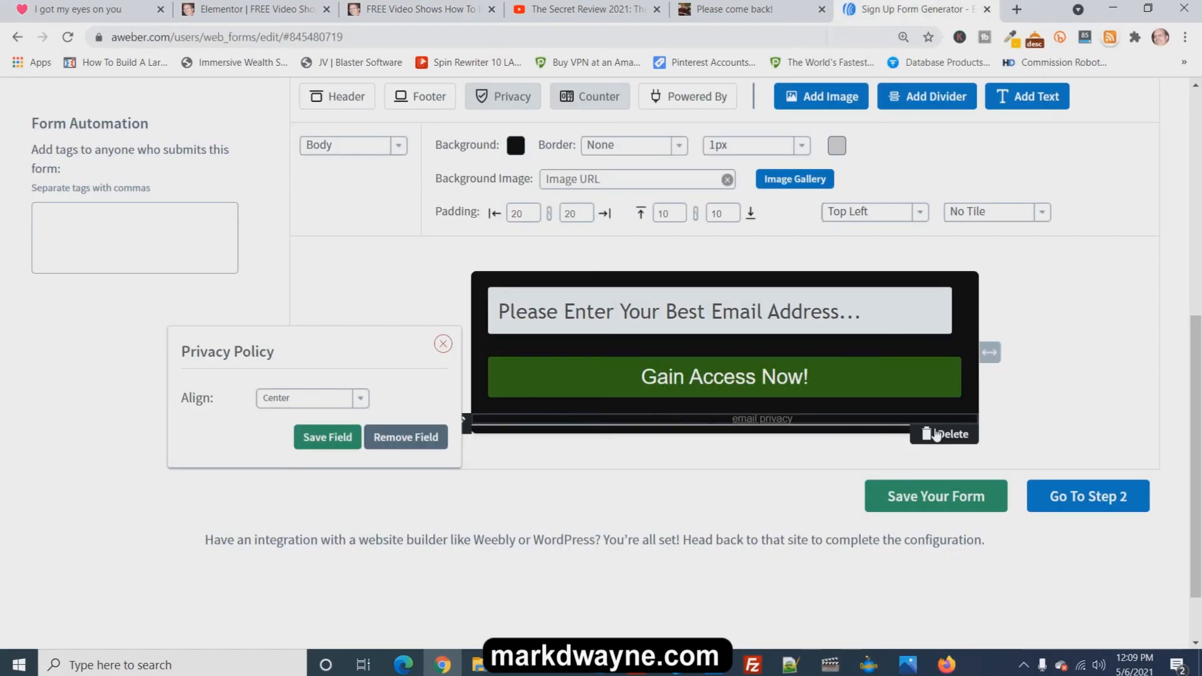
{"action": "left_click", "coordinate": [952, 435]}
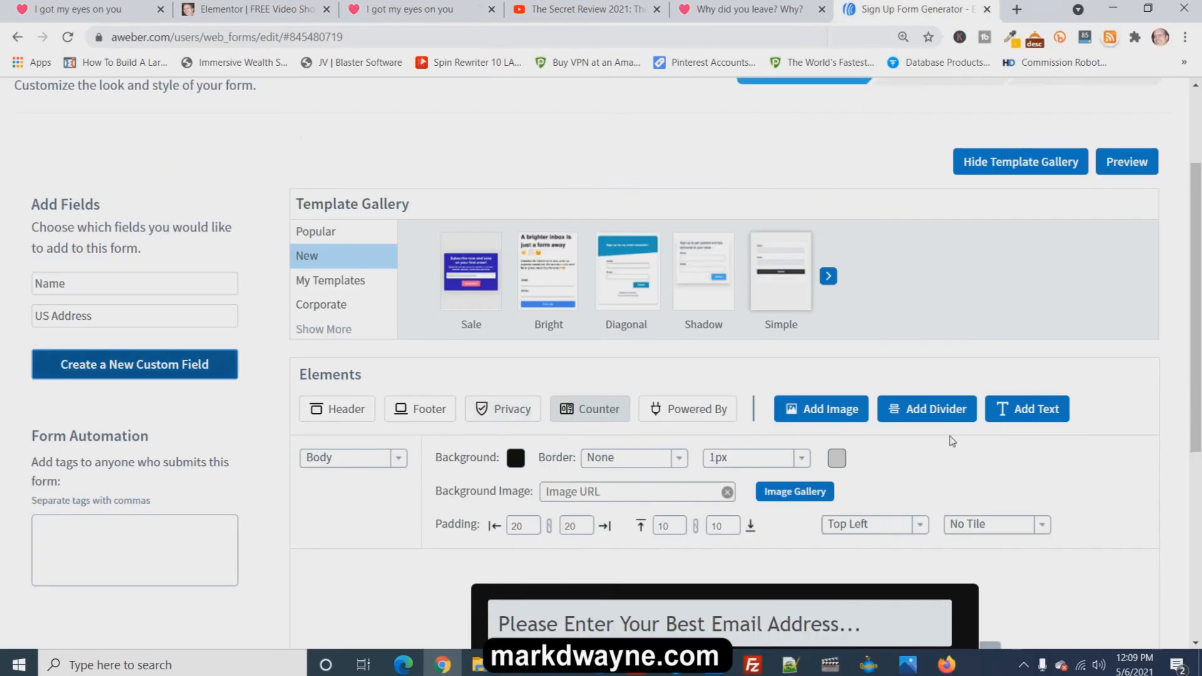
{"action": "scroll", "coordinate": [1131, 410], "scroll_direction": "down", "scroll_amount": 3}
{"action": "scroll", "coordinate": [1132, 413], "scroll_direction": "down", "scroll_amount": 1}
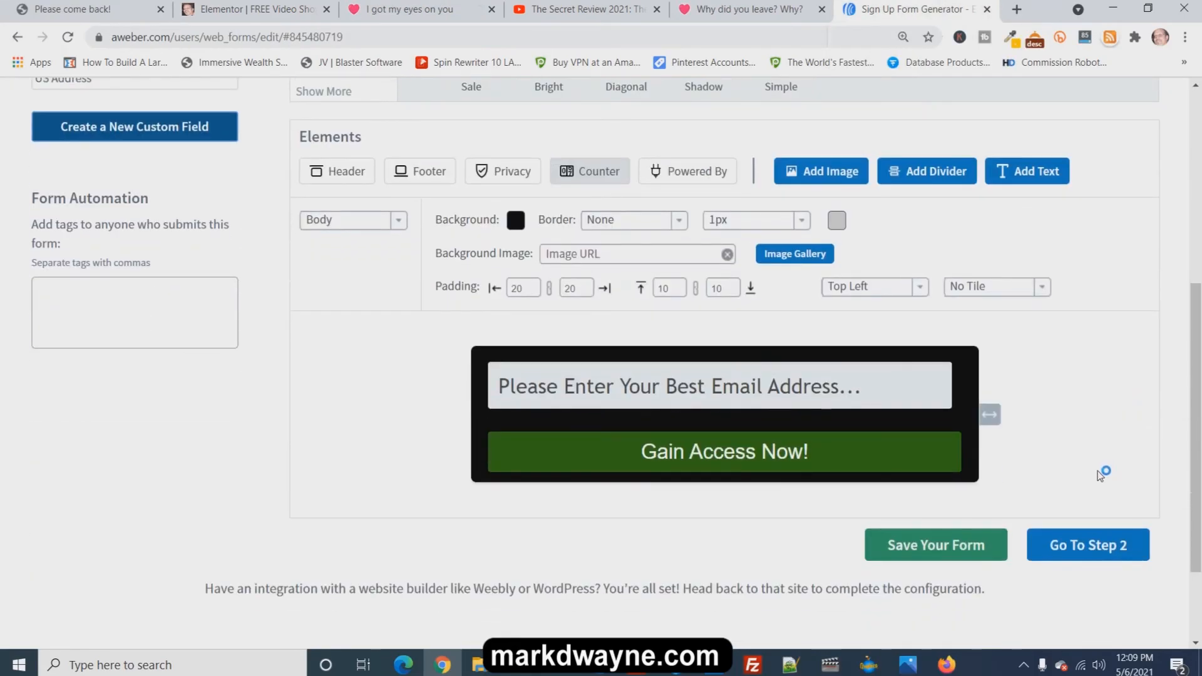
{"action": "left_click", "coordinate": [954, 550]}
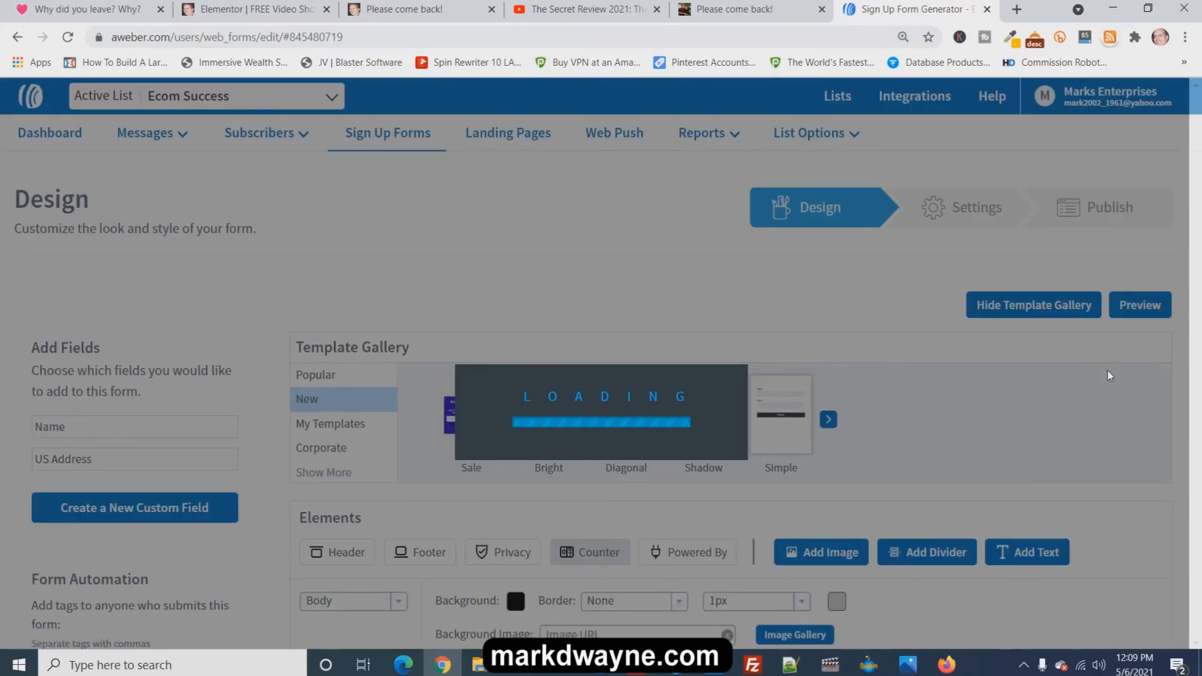
Save the AWeber form again in its Settings stage and copy the full raw HTML code from the Publish stage
{"action": "scroll", "coordinate": [1103, 389], "scroll_direction": "down", "scroll_amount": 8}
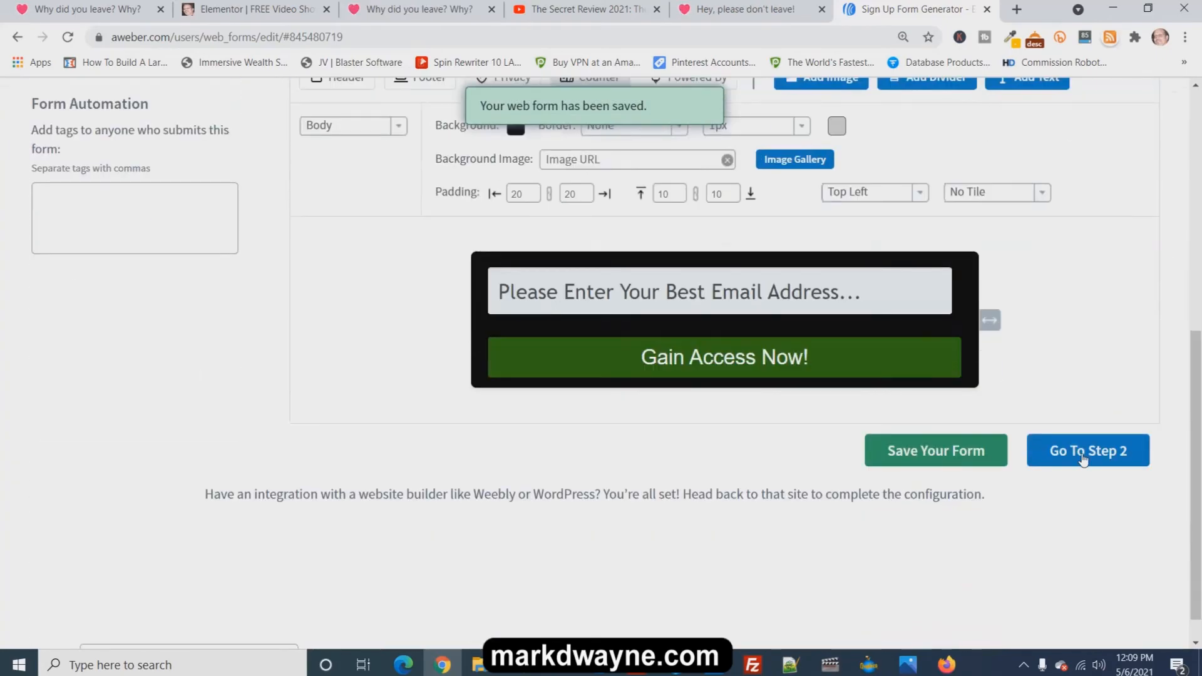
{"action": "left_click", "coordinate": [1083, 461]}
{"action": "scroll", "coordinate": [200, 451], "scroll_direction": "down", "scroll_amount": 4}
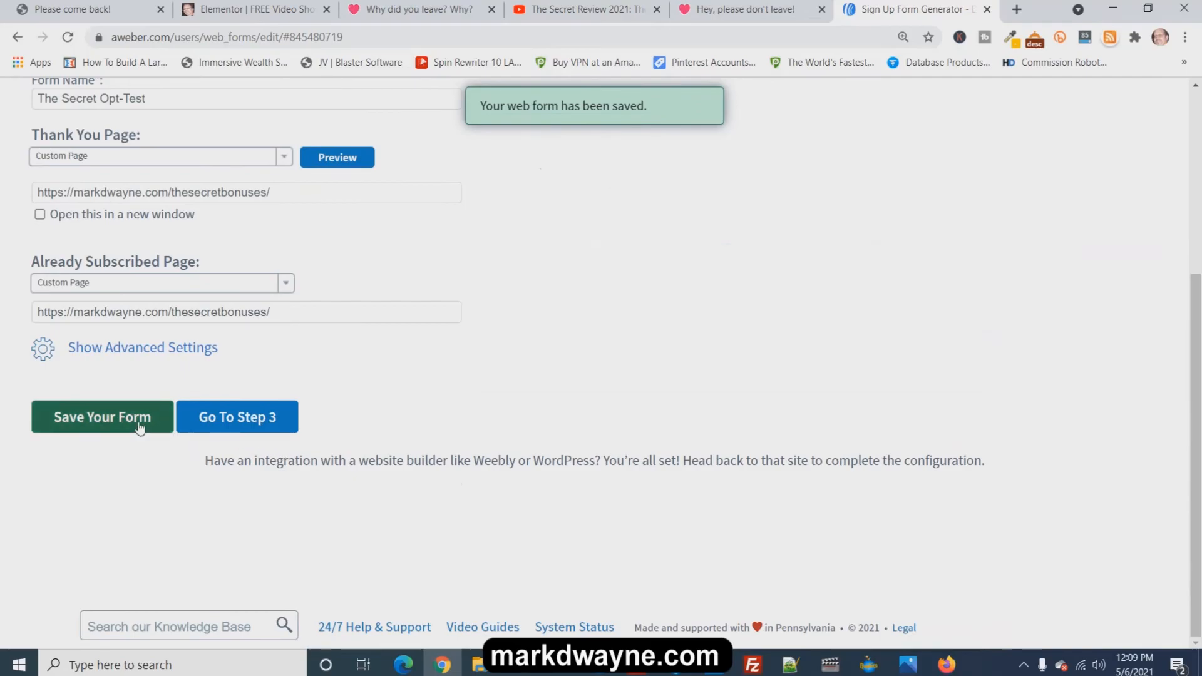
{"action": "left_click", "coordinate": [139, 425]}
{"action": "scroll", "coordinate": [1060, 482], "scroll_direction": "down", "scroll_amount": 5}
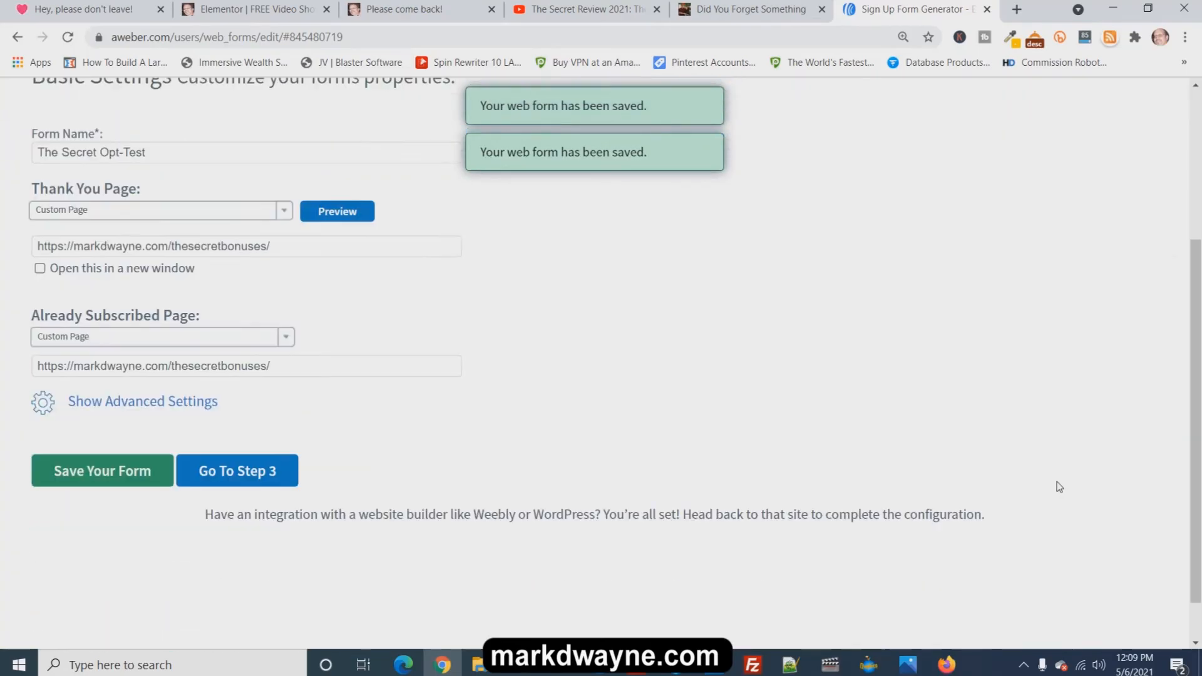
{"action": "scroll", "coordinate": [805, 418], "scroll_direction": "down", "scroll_amount": 3}
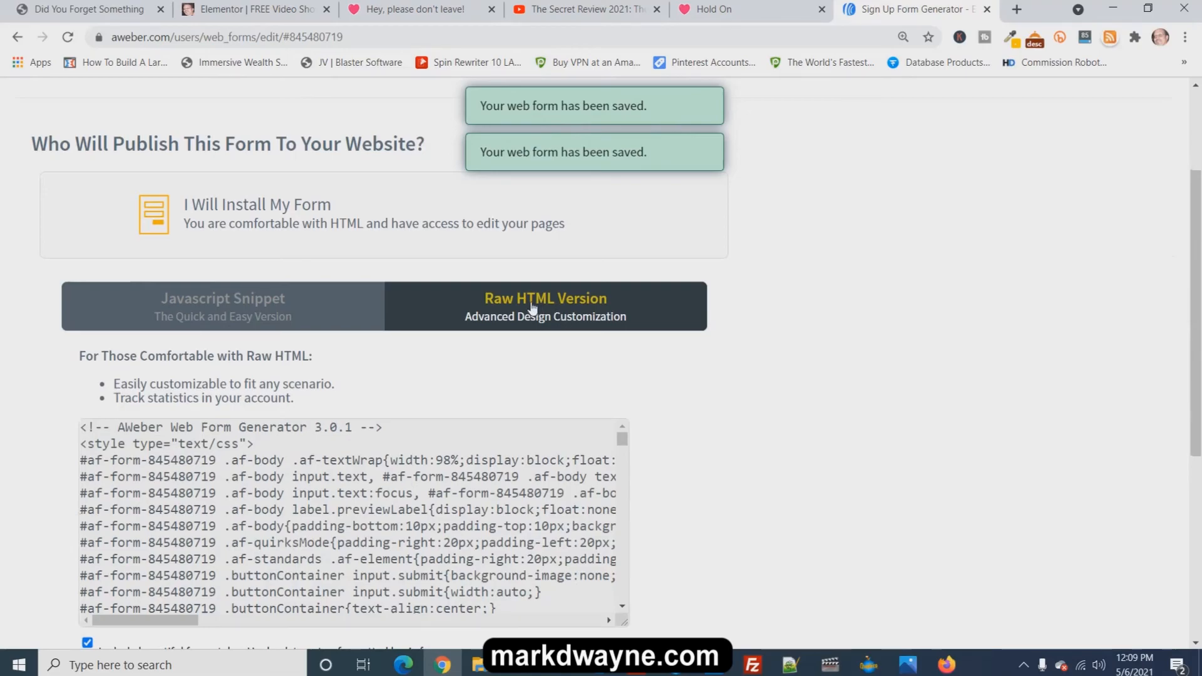
{"action": "scroll", "coordinate": [716, 397], "scroll_direction": "down", "scroll_amount": 3}
{"action": "right_click", "coordinate": [360, 419]}
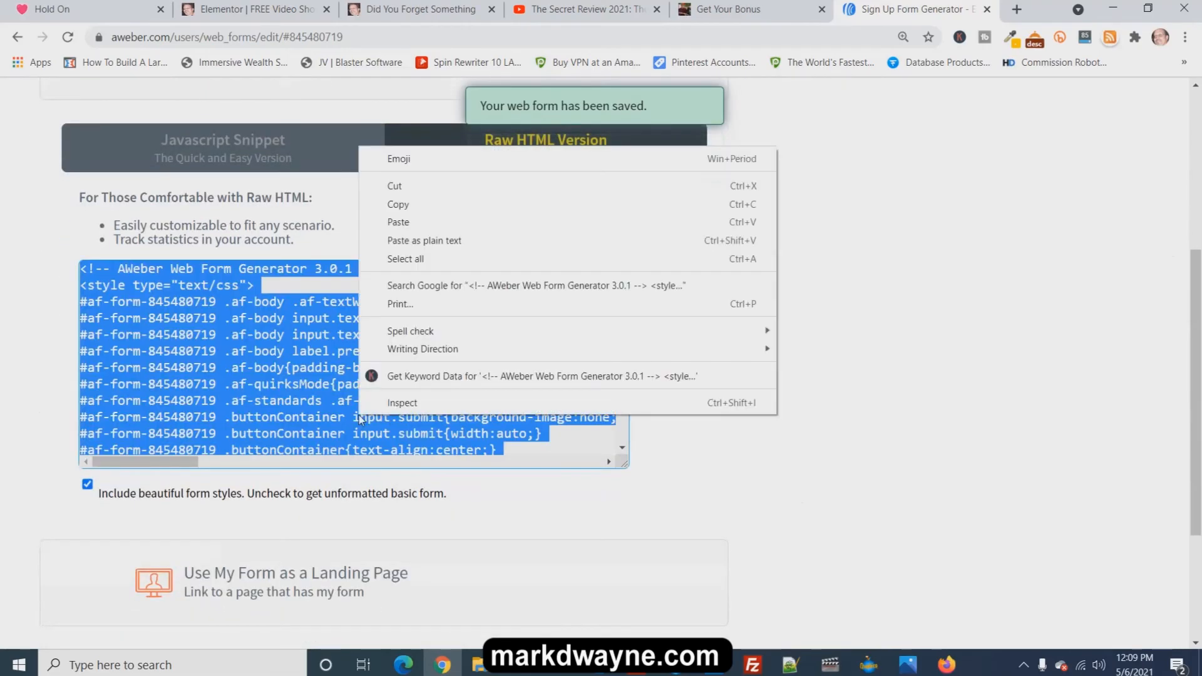
{"action": "left_click", "coordinate": [415, 204]}
Back in the Elementor editor, replace all the code in the form's HTML widget with the copied AWeber code and update the page
{"action": "left_click", "coordinate": [257, 9]}
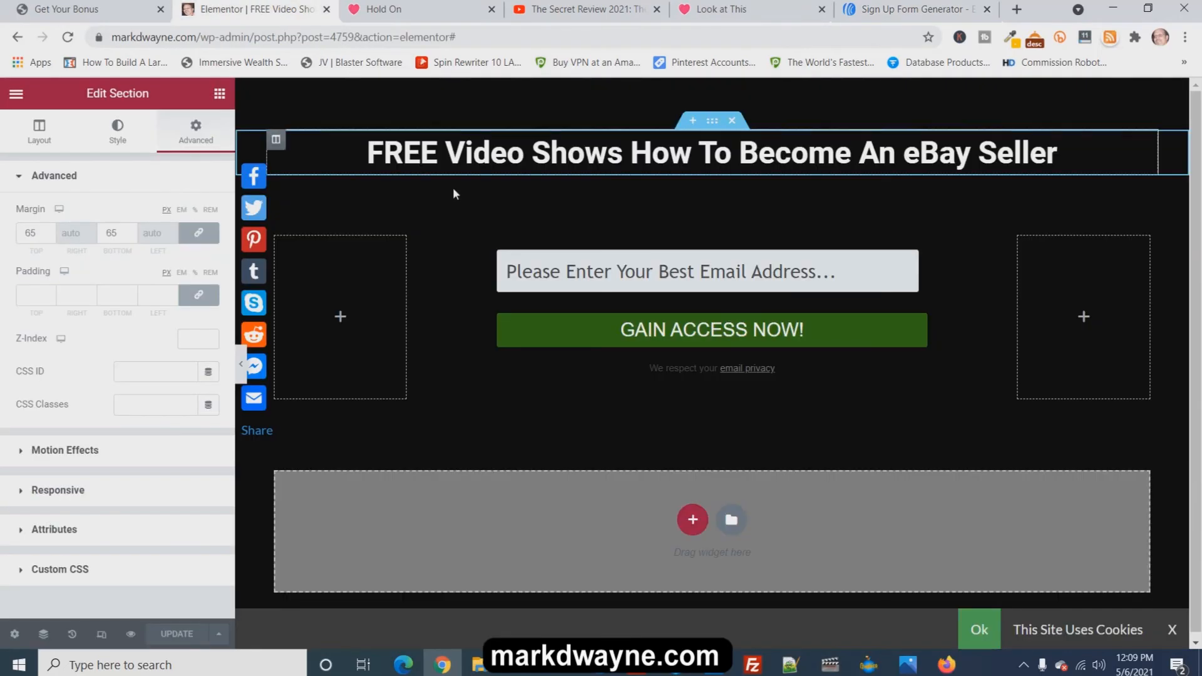
{"action": "left_click", "coordinate": [992, 249]}
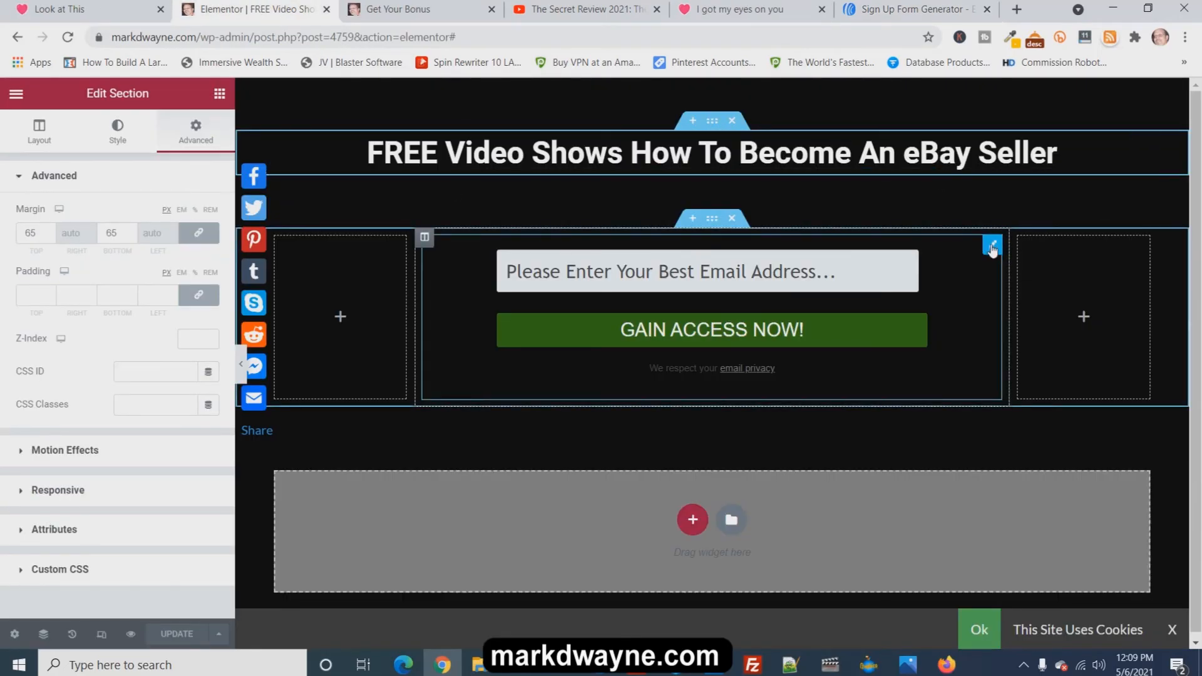
{"action": "left_click", "coordinate": [993, 248]}
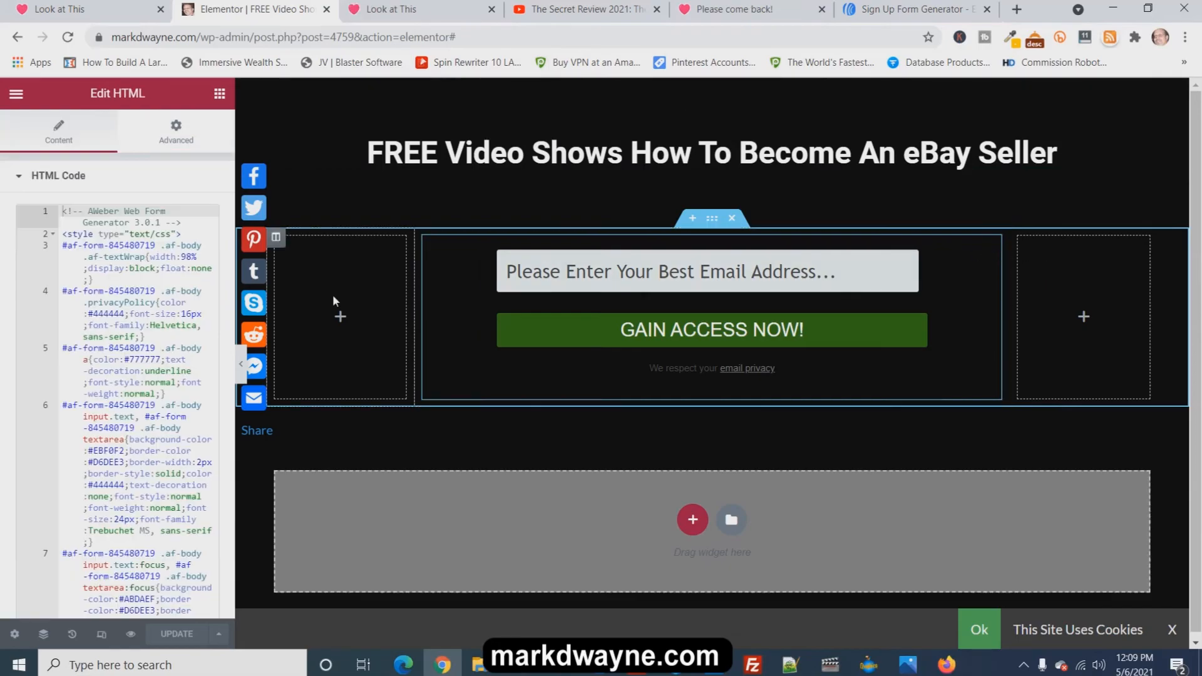
{"action": "right_click", "coordinate": [104, 248]}
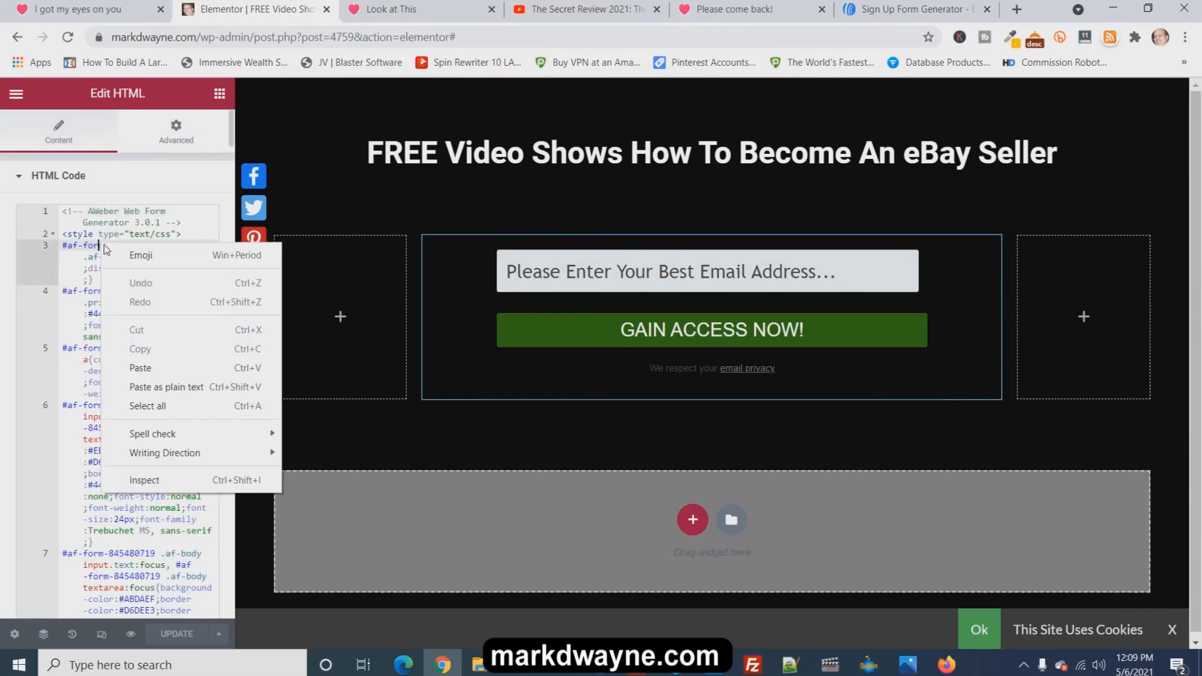
{"action": "left_click", "coordinate": [159, 405]}
{"action": "key", "text": "Delete"}
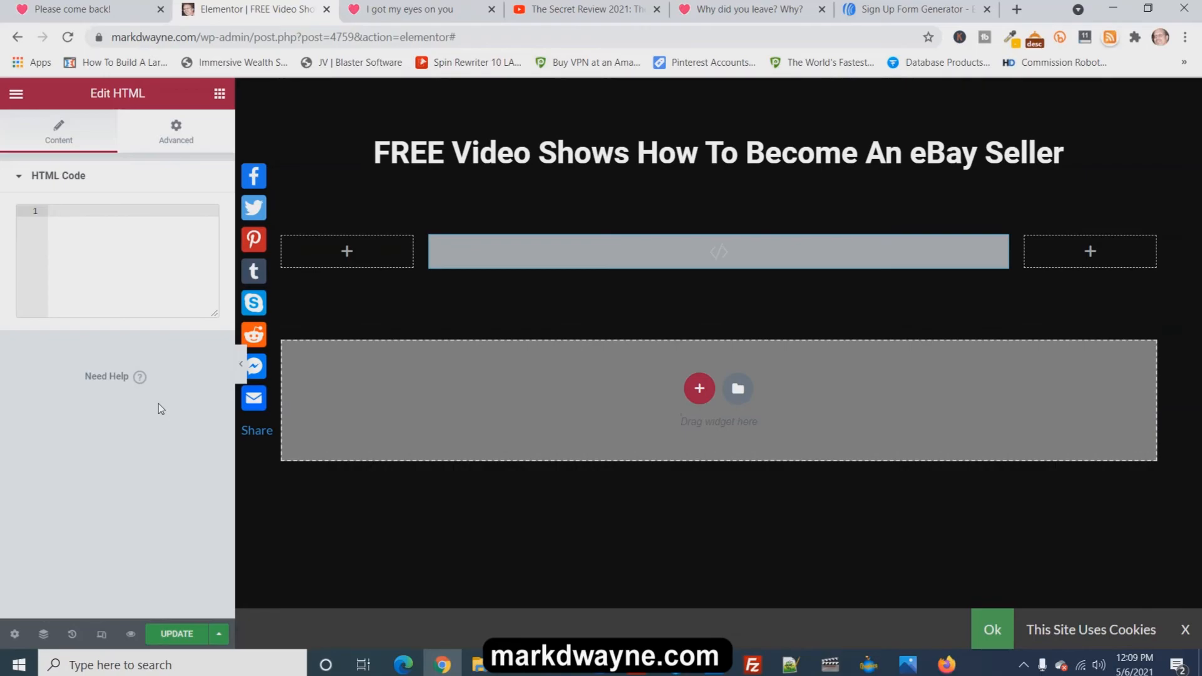
{"action": "key", "text": "ctrl+v"}
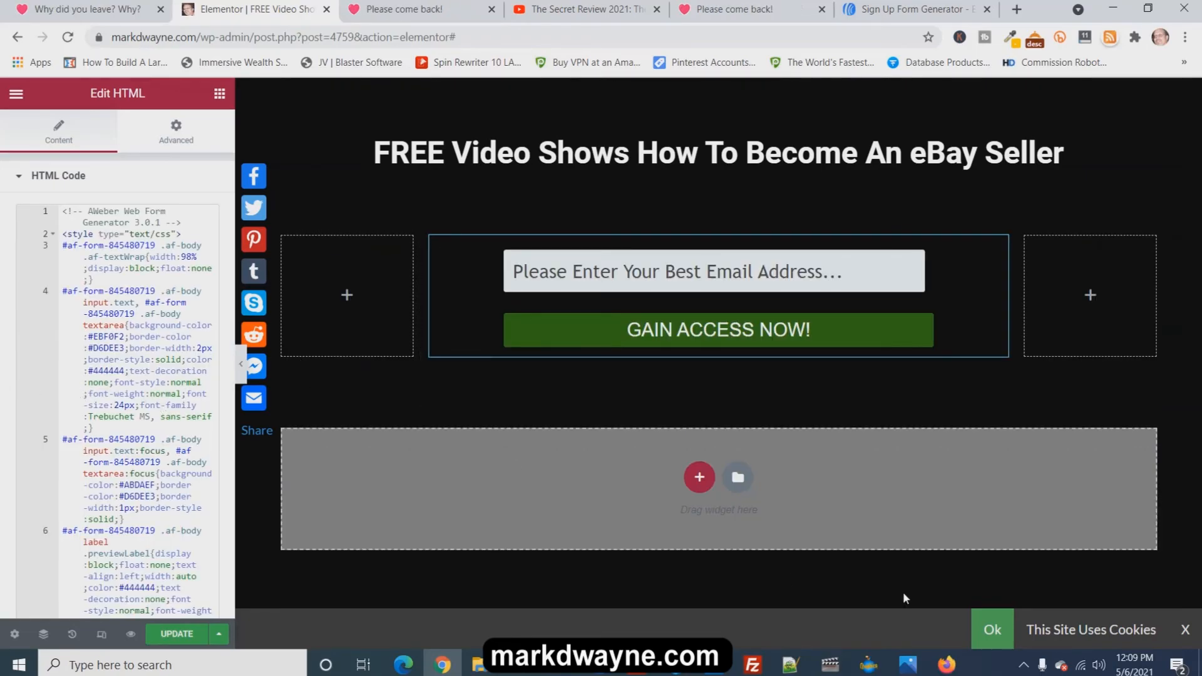
{"action": "left_click", "coordinate": [173, 634]}
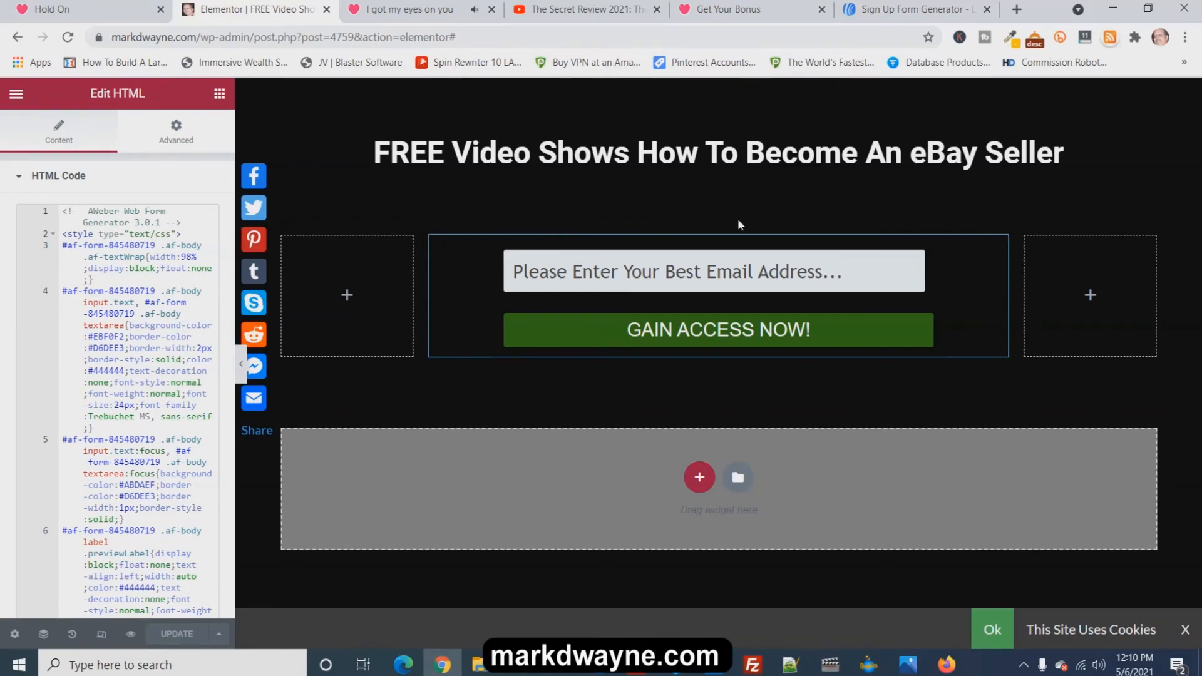
Set the form section's top and bottom margins to -22 px, update the page and preview the changes
{"action": "mouse_move", "coordinate": [783, 243]}
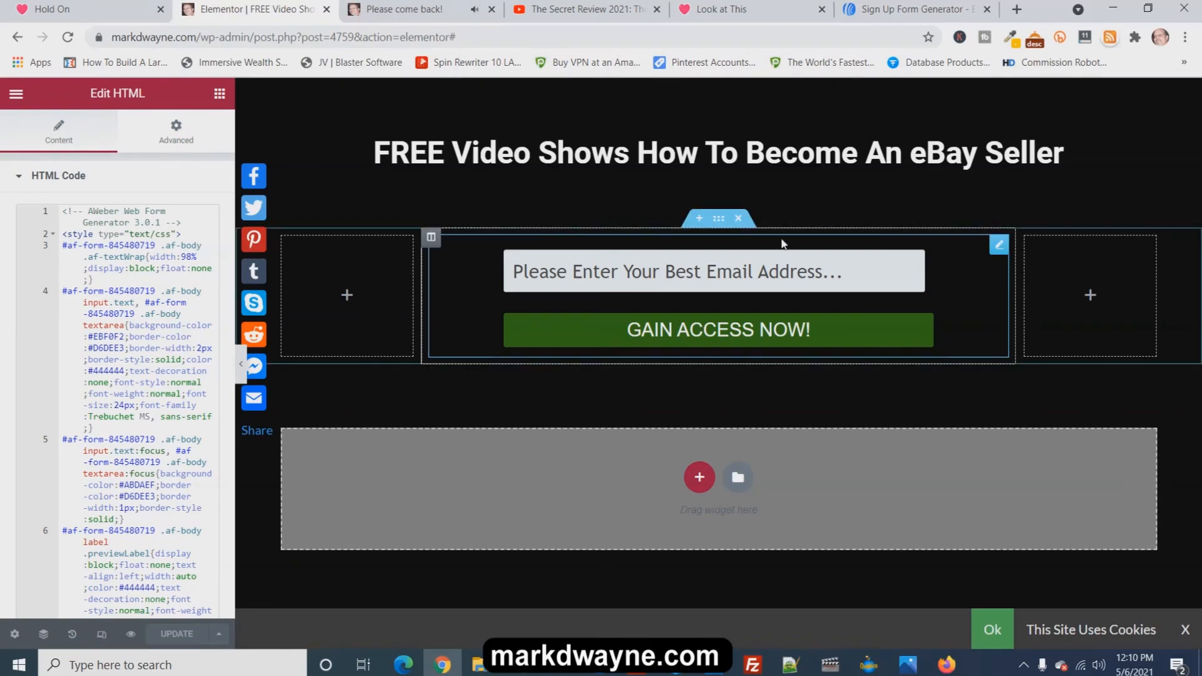
{"action": "left_click", "coordinate": [719, 220]}
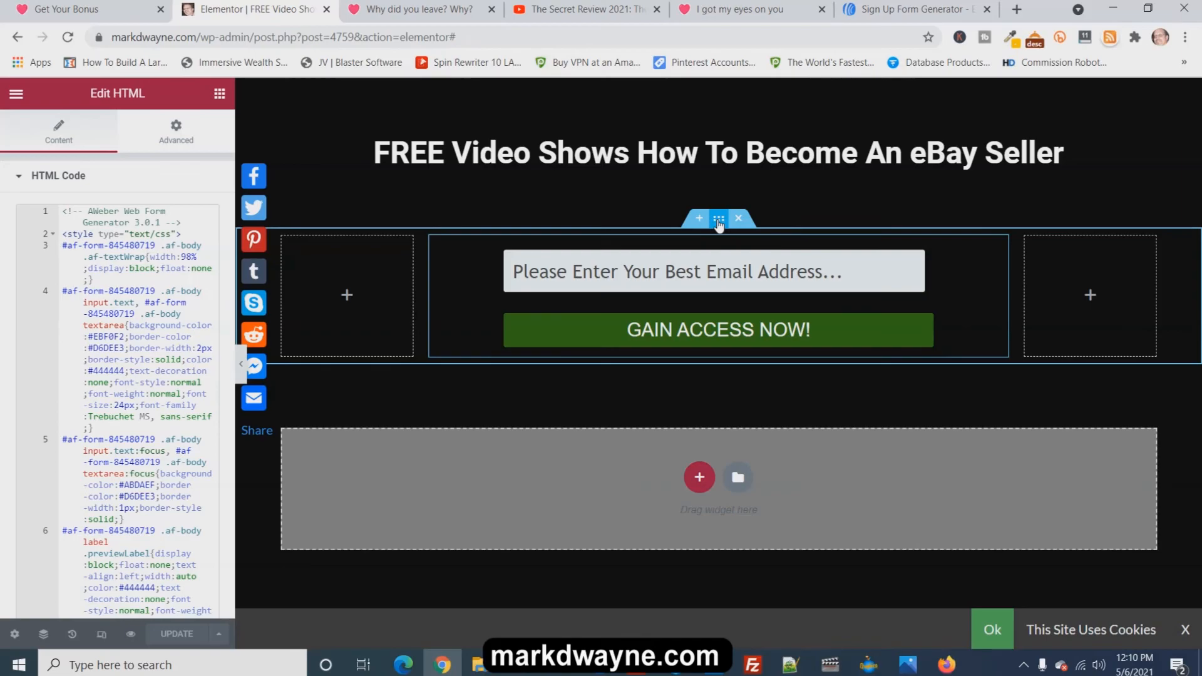
{"action": "left_click", "coordinate": [187, 139]}
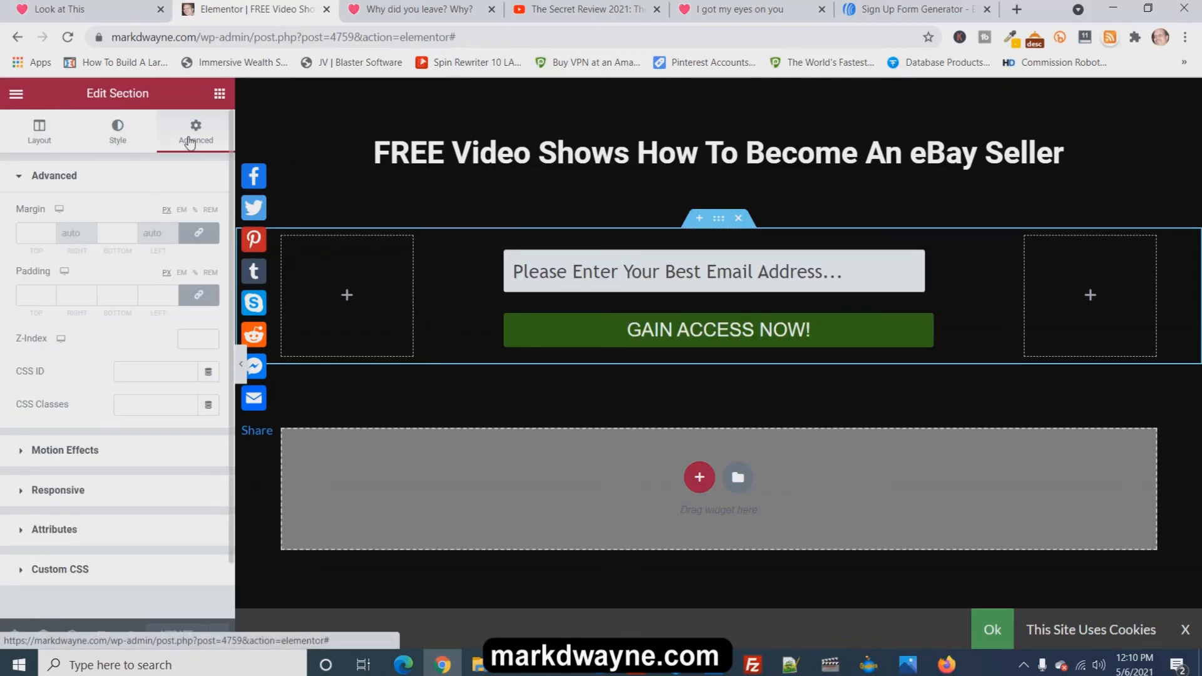
{"action": "left_click", "coordinate": [51, 236]}
{"action": "left_click", "coordinate": [51, 236]}
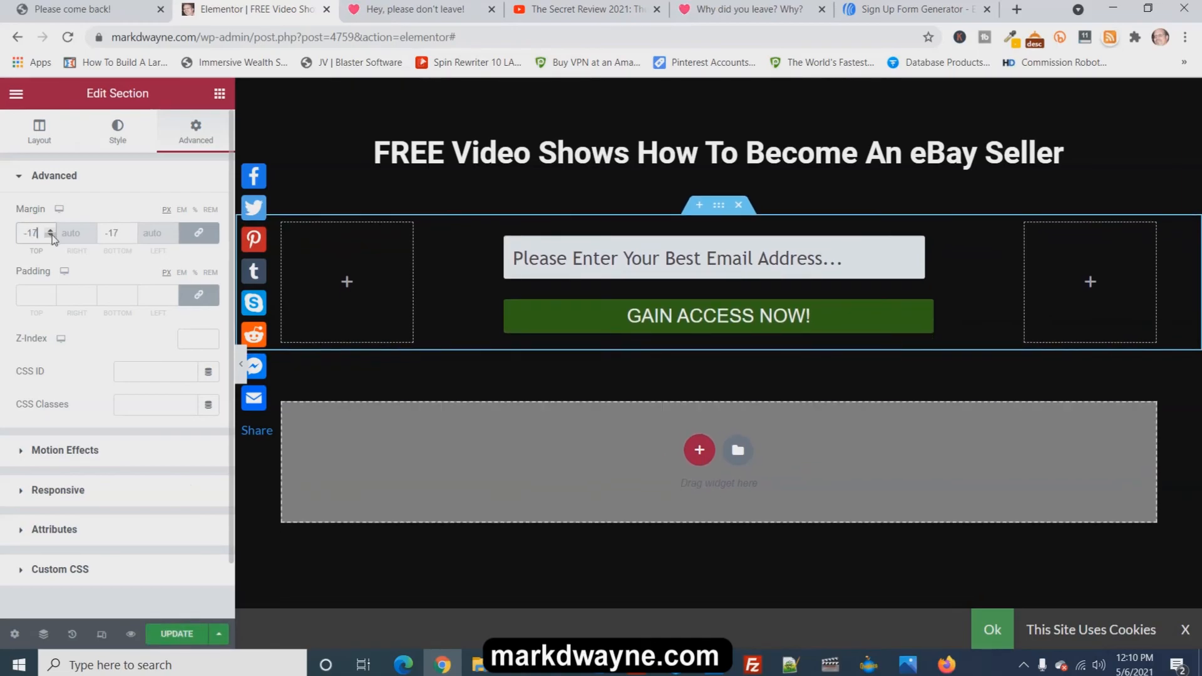
{"action": "left_click", "coordinate": [52, 236]}
{"action": "left_click", "coordinate": [51, 235]}
{"action": "left_click", "coordinate": [165, 638]}
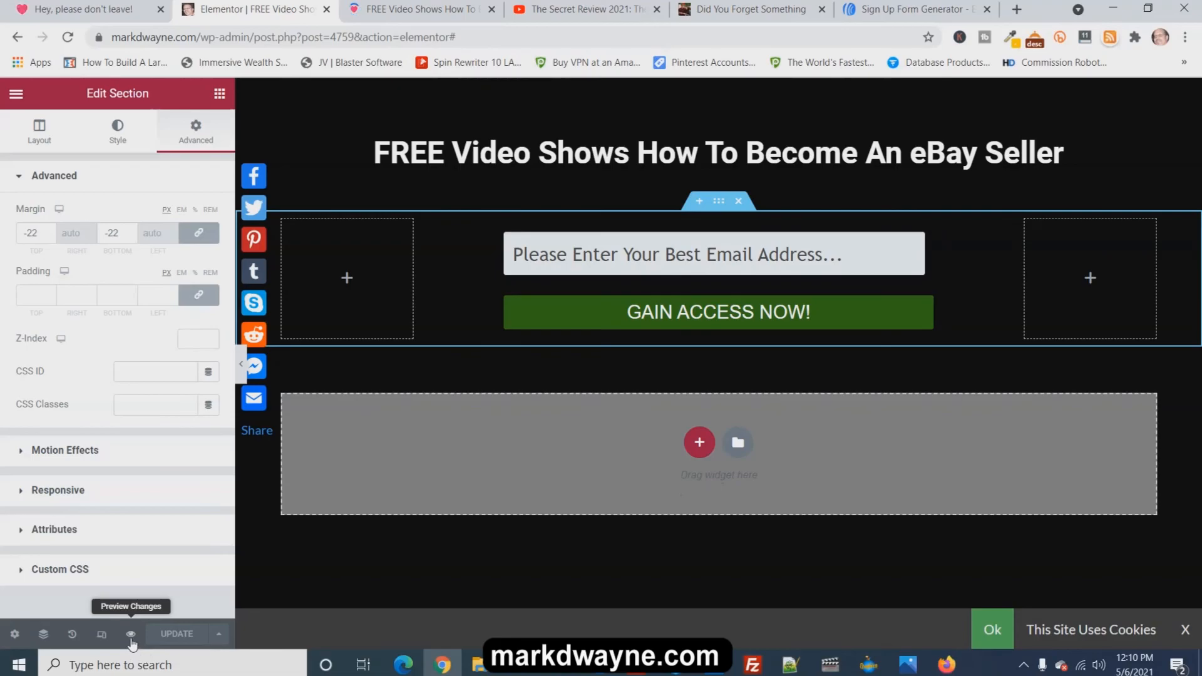
{"action": "left_click", "coordinate": [131, 636]}
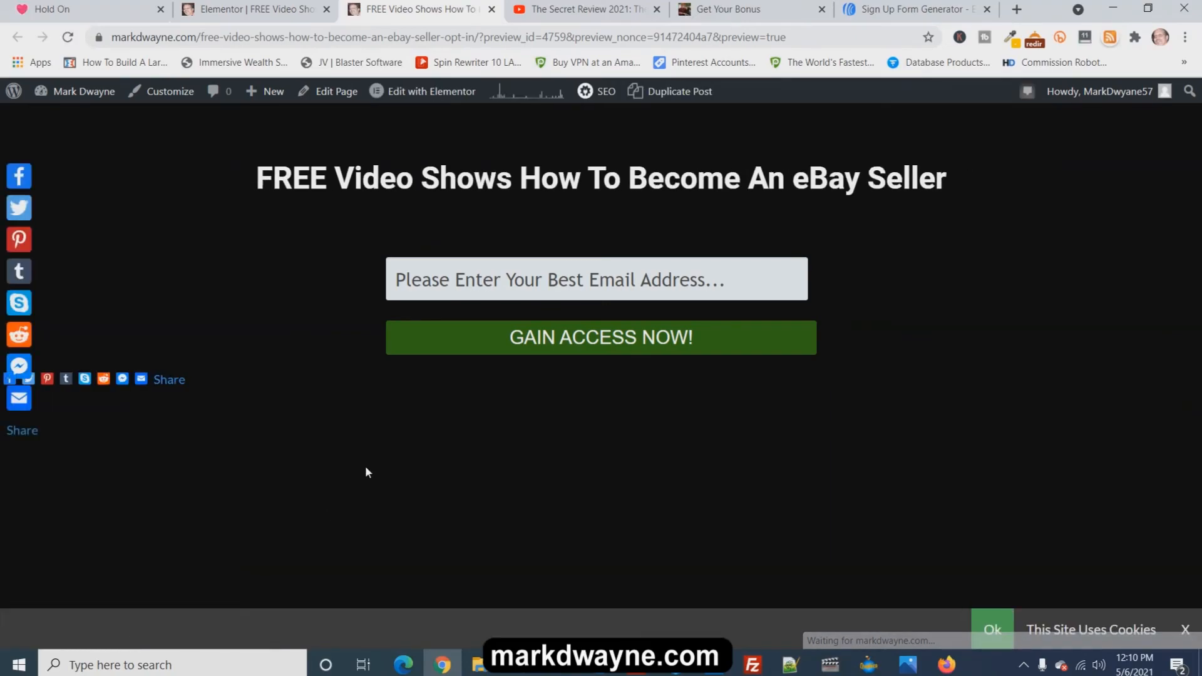
Test the opt-in form on the preview page by submitting an email address, and look through the bonus page it redirects to
{"action": "left_click", "coordinate": [473, 285]}
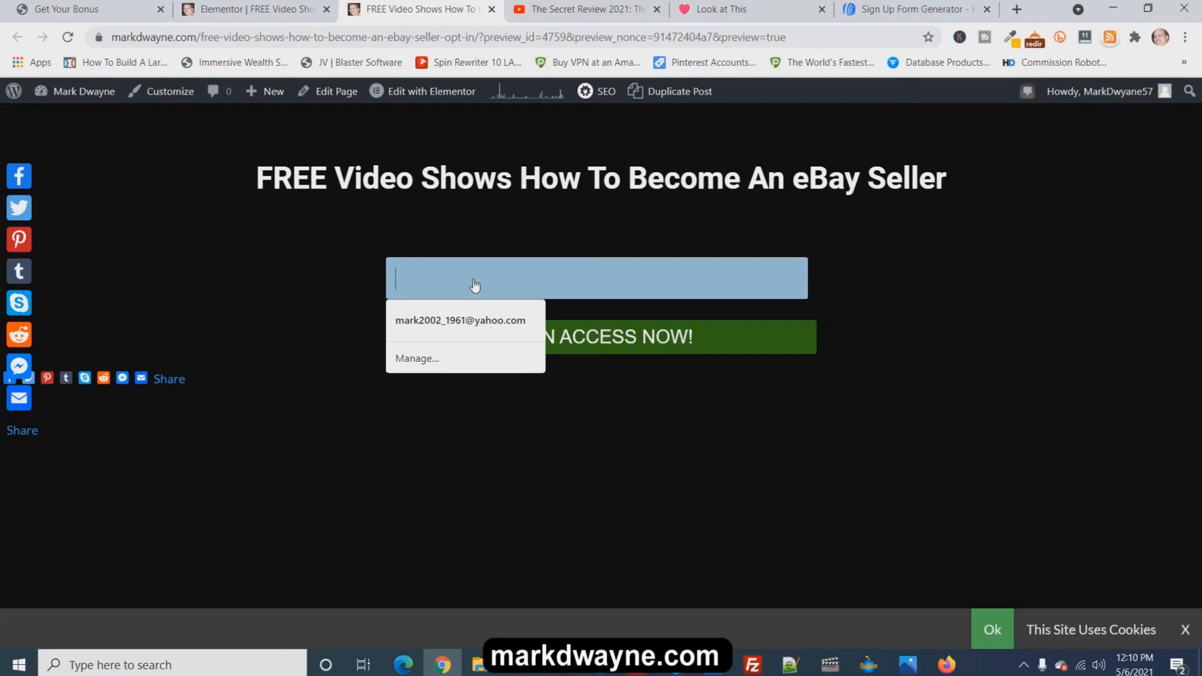
{"action": "left_click", "coordinate": [460, 319]}
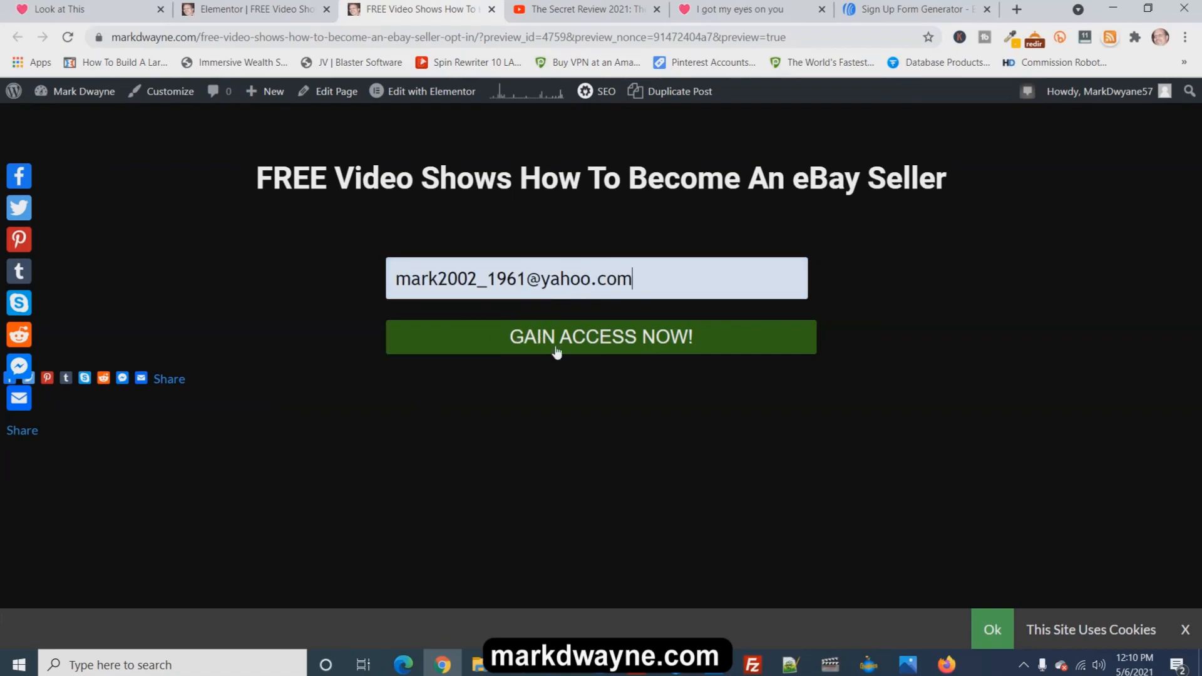
{"action": "left_click", "coordinate": [601, 349]}
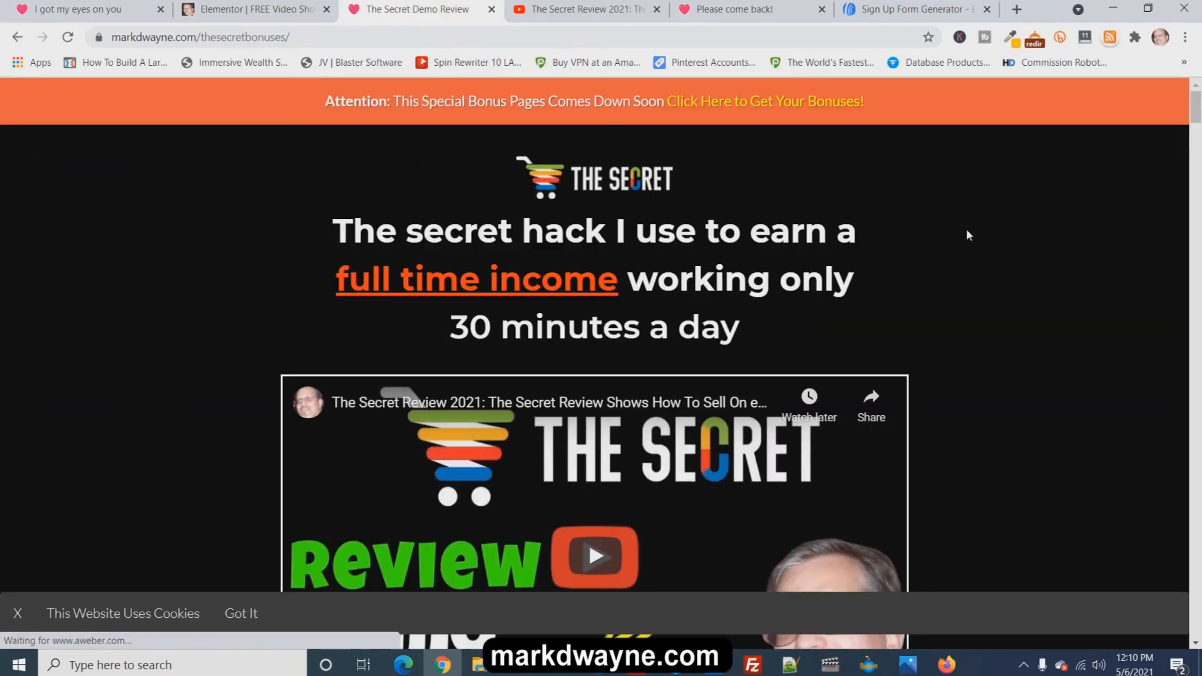
{"action": "scroll", "coordinate": [1025, 247], "scroll_direction": "down", "scroll_amount": 3}
{"action": "scroll", "coordinate": [1025, 247], "scroll_direction": "down", "scroll_amount": 15}
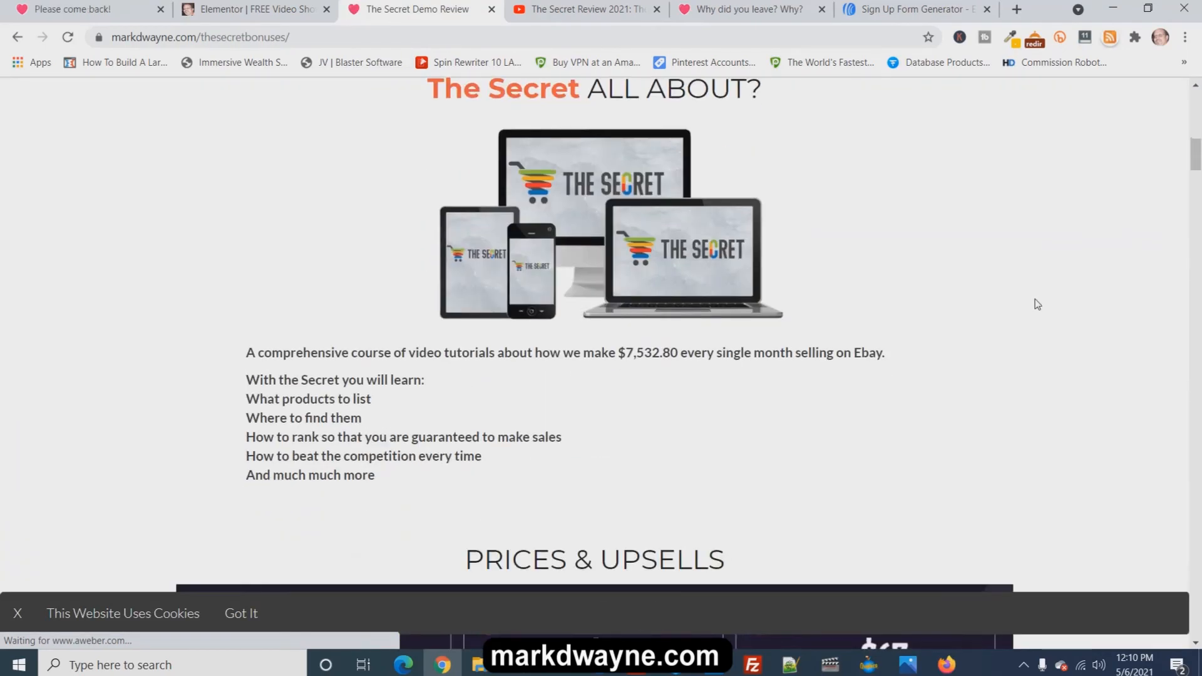
Preview the opt-in page again from the Elementor editor and copy its address up to "opt-in/", without the preview parameters
{"action": "scroll", "coordinate": [1039, 369], "scroll_direction": "up", "scroll_amount": 15}
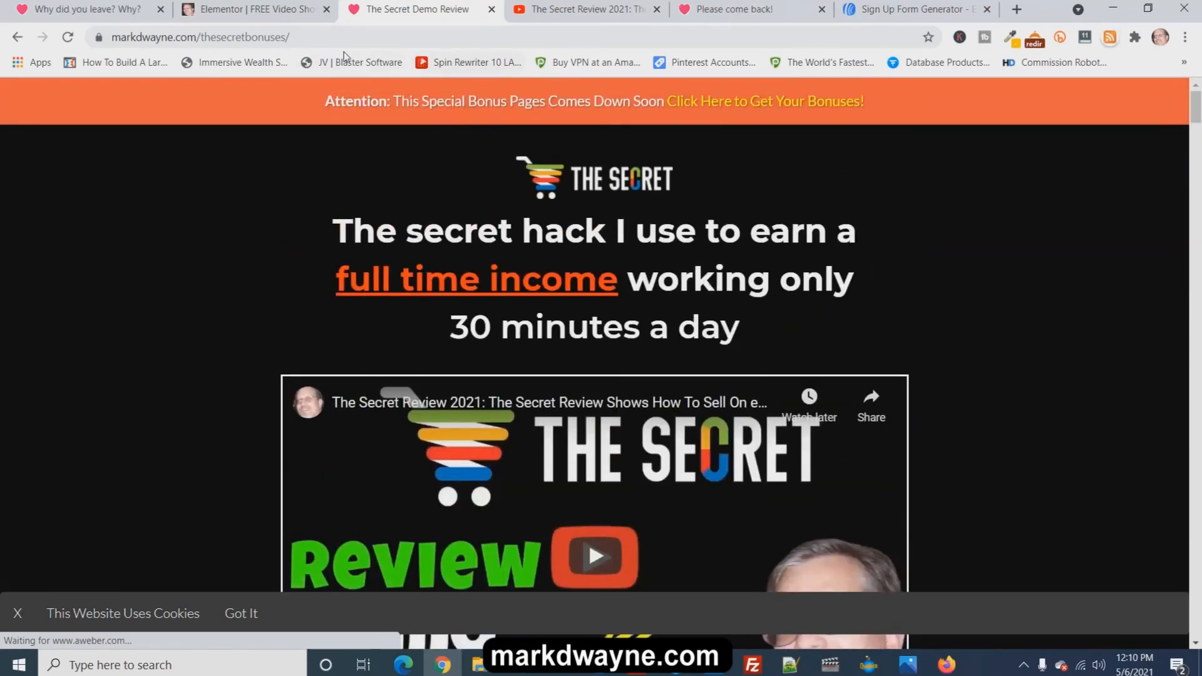
{"action": "left_click", "coordinate": [255, 10]}
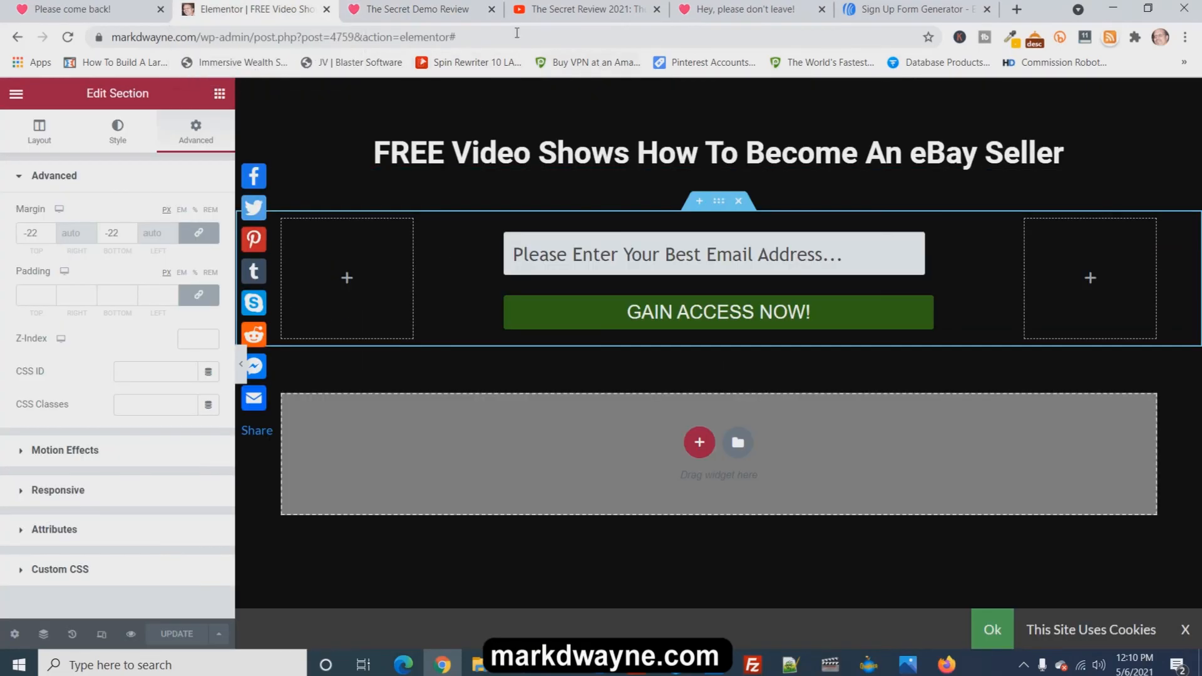
{"action": "left_click", "coordinate": [131, 636]}
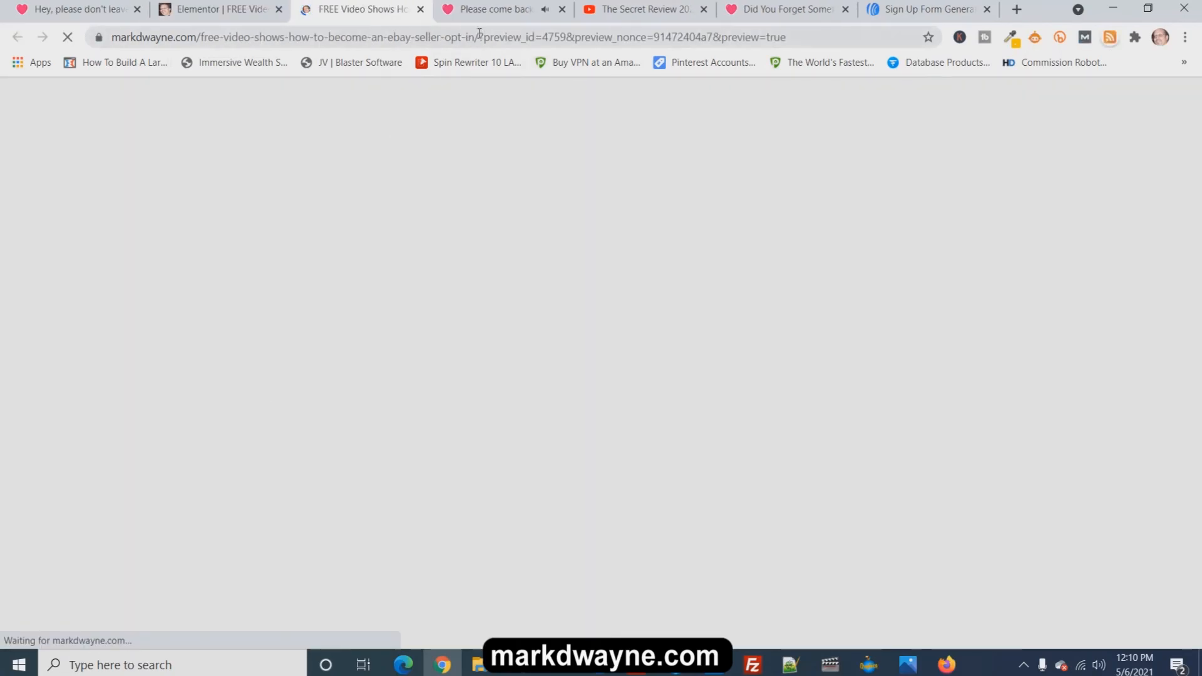
{"action": "left_click_drag", "start_coordinate": [478, 38], "coordinate": [110, 37]}
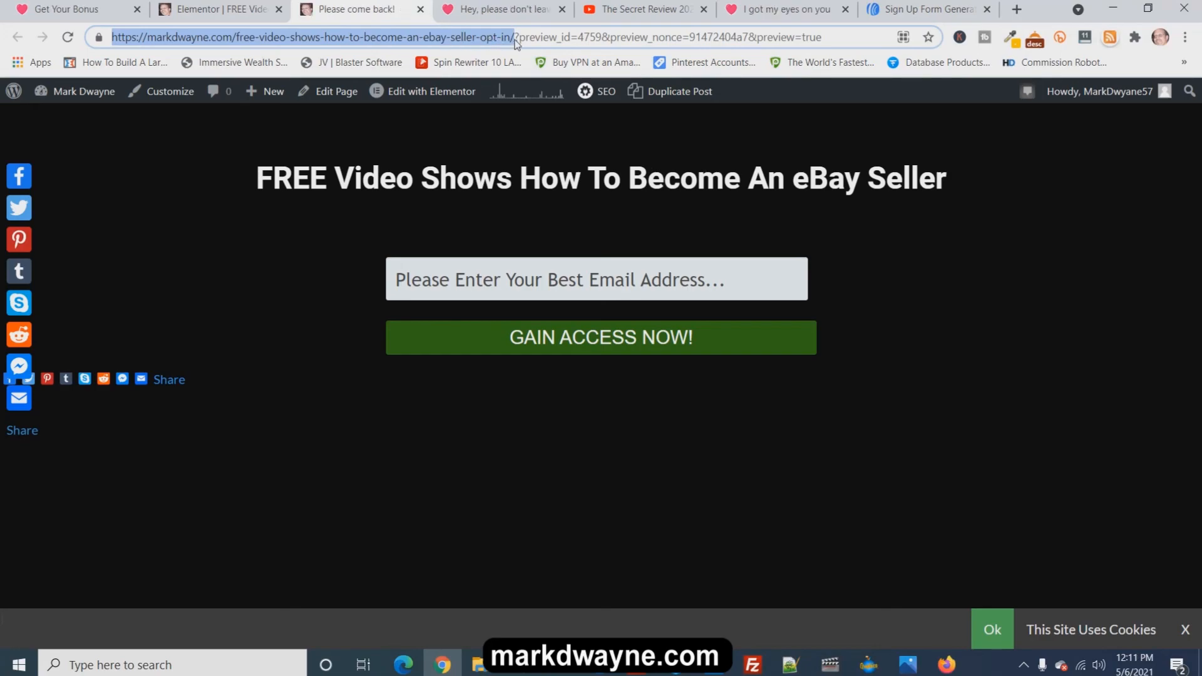
{"action": "right_click", "coordinate": [478, 38]}
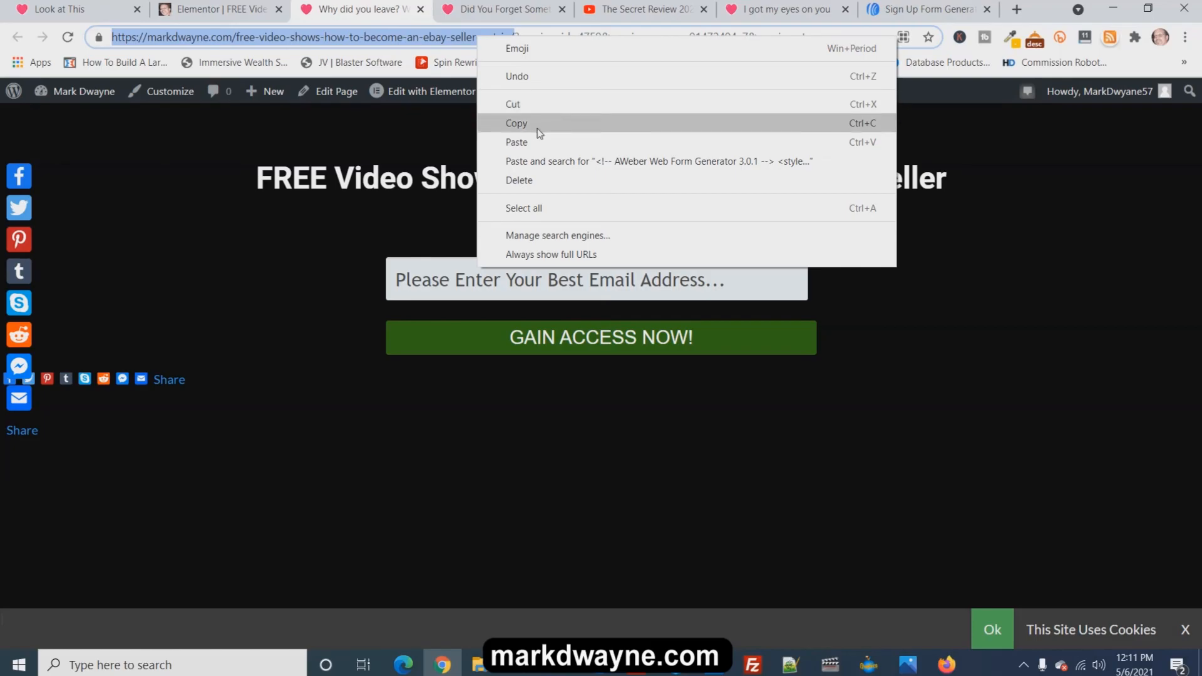
{"action": "left_click", "coordinate": [537, 125]}
Open the copied free-video-shows-how-to-become-an-ebay-seller-opt-in address in a new browser tab
{"action": "key", "text": "ctrl+t"}
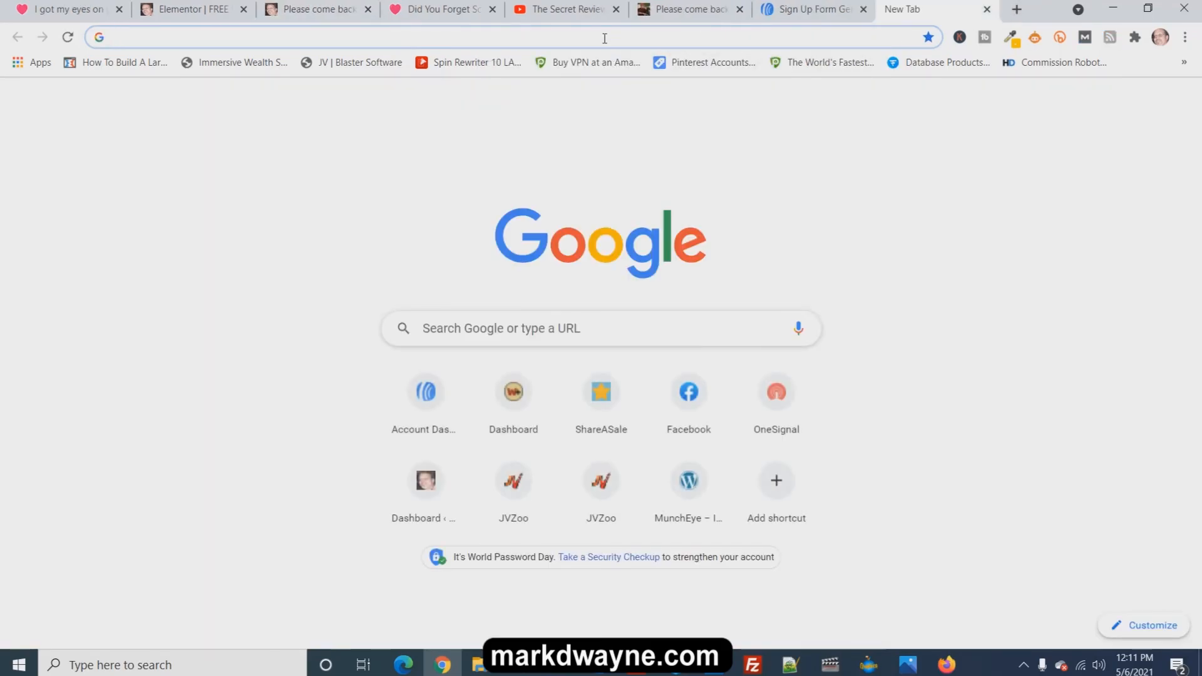
{"action": "left_click", "coordinate": [605, 38]}
{"action": "right_click", "coordinate": [604, 38]}
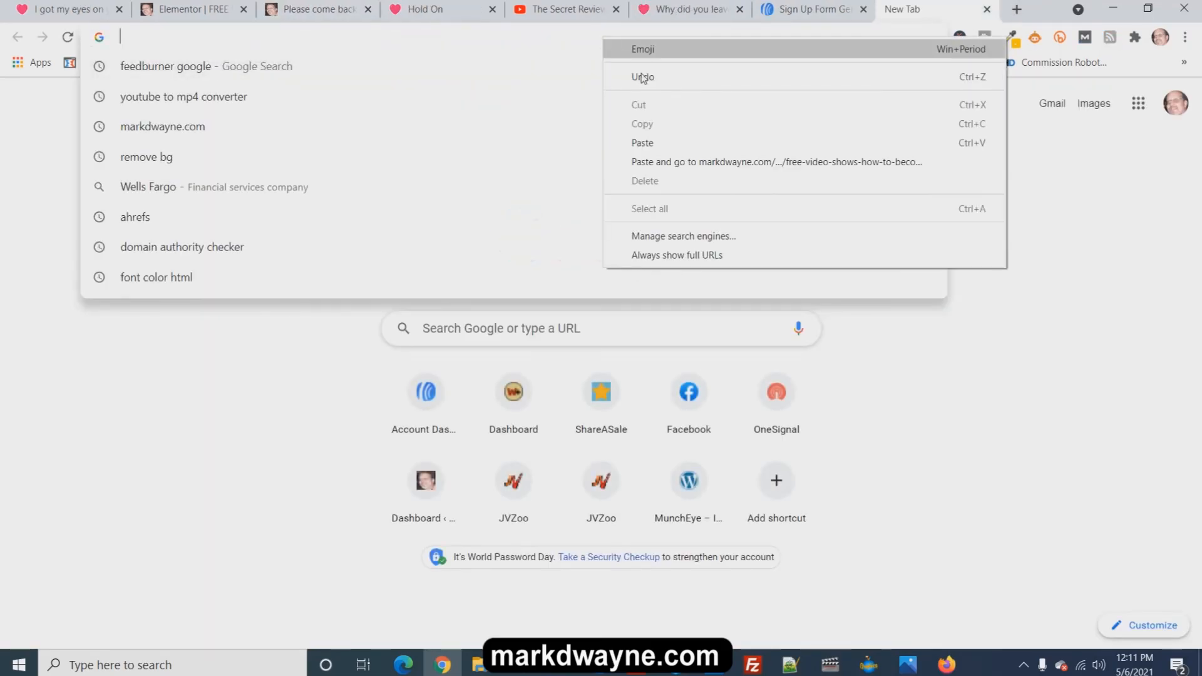
{"action": "left_click", "coordinate": [659, 140]}
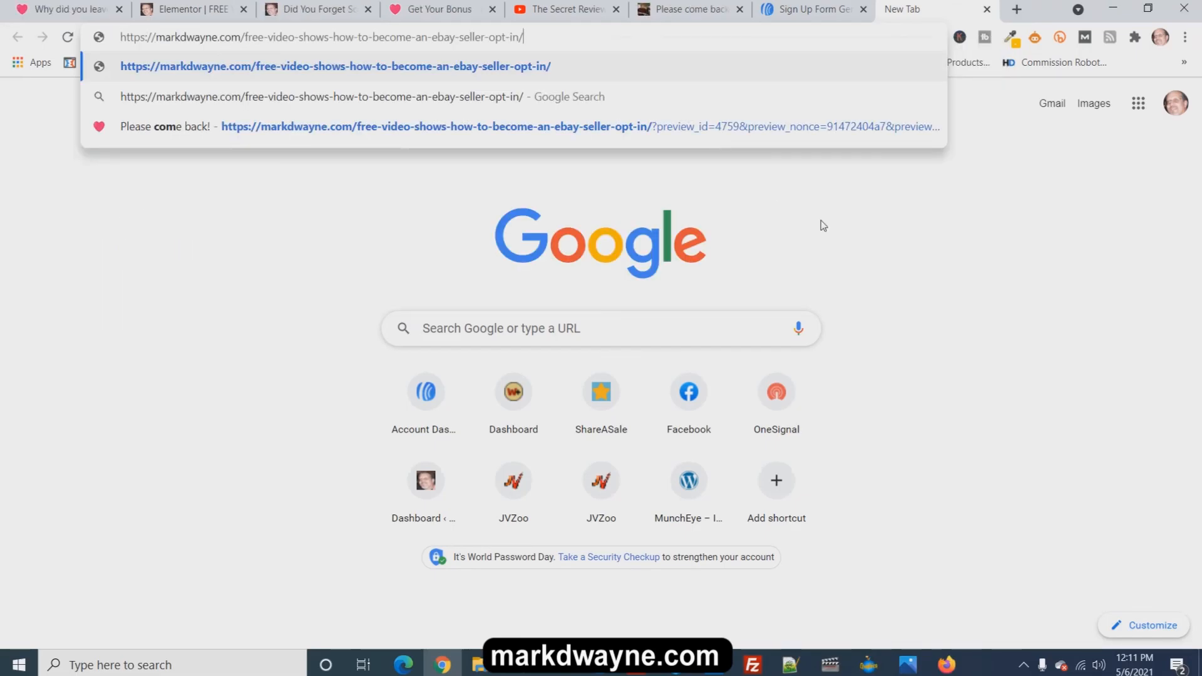
{"action": "key", "text": "Return"}
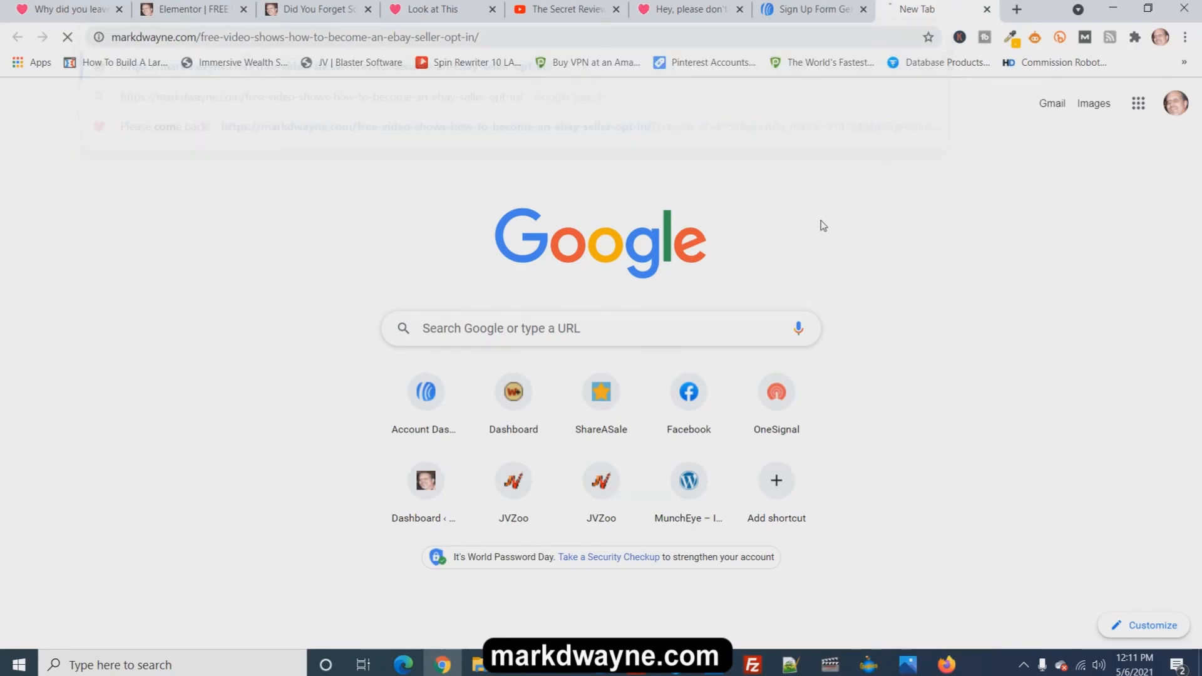